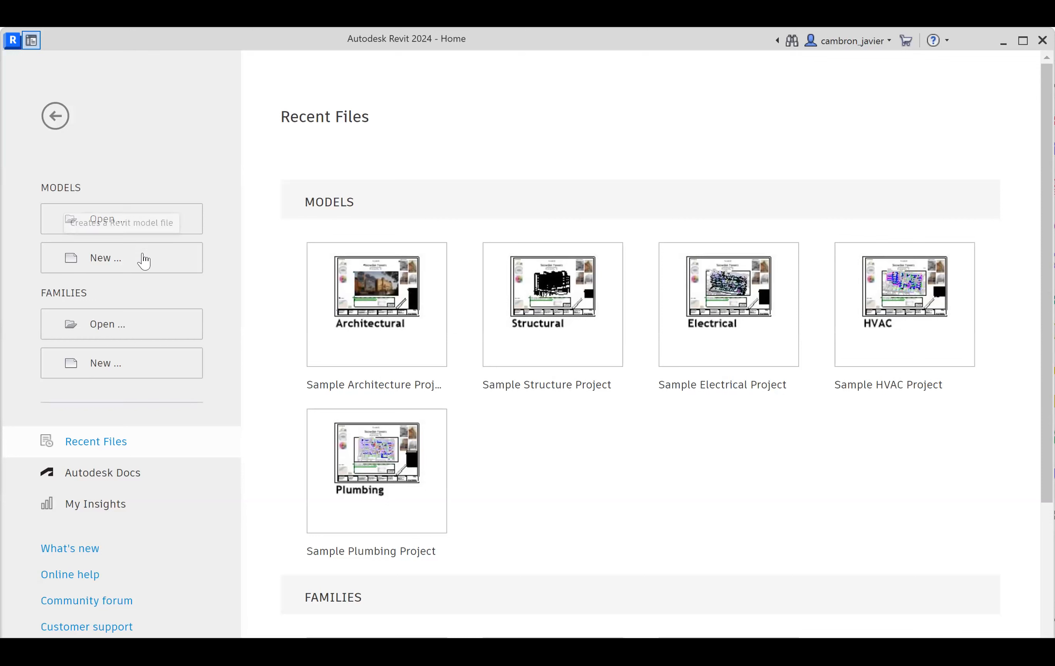
# Create a new project from the Residential-Default.rte template.
pyautogui.click(144, 261)
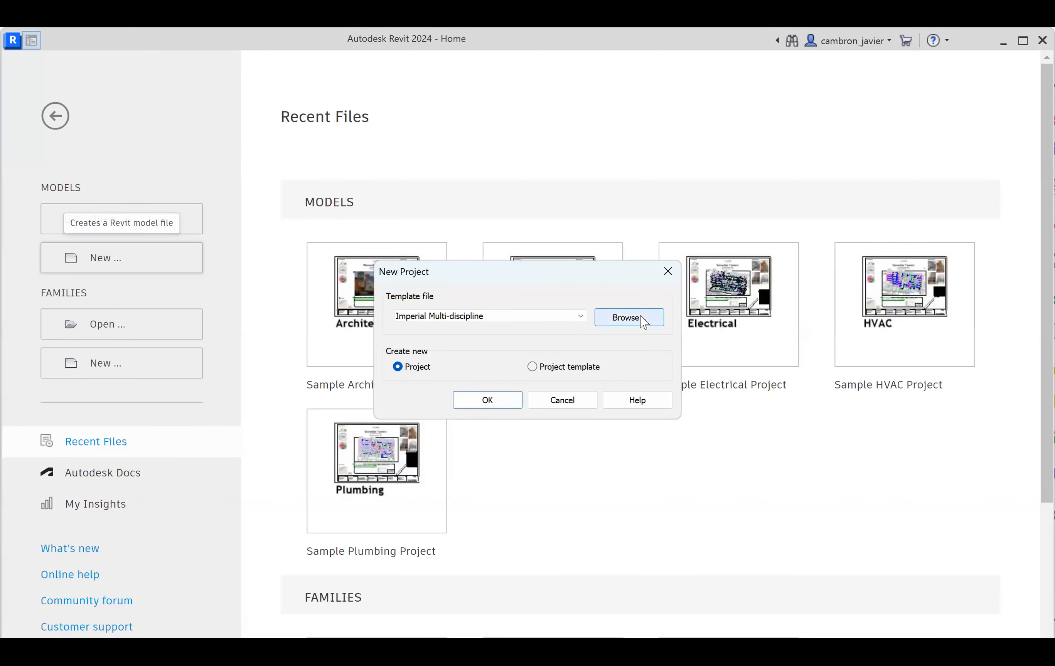
pyautogui.click(627, 319)
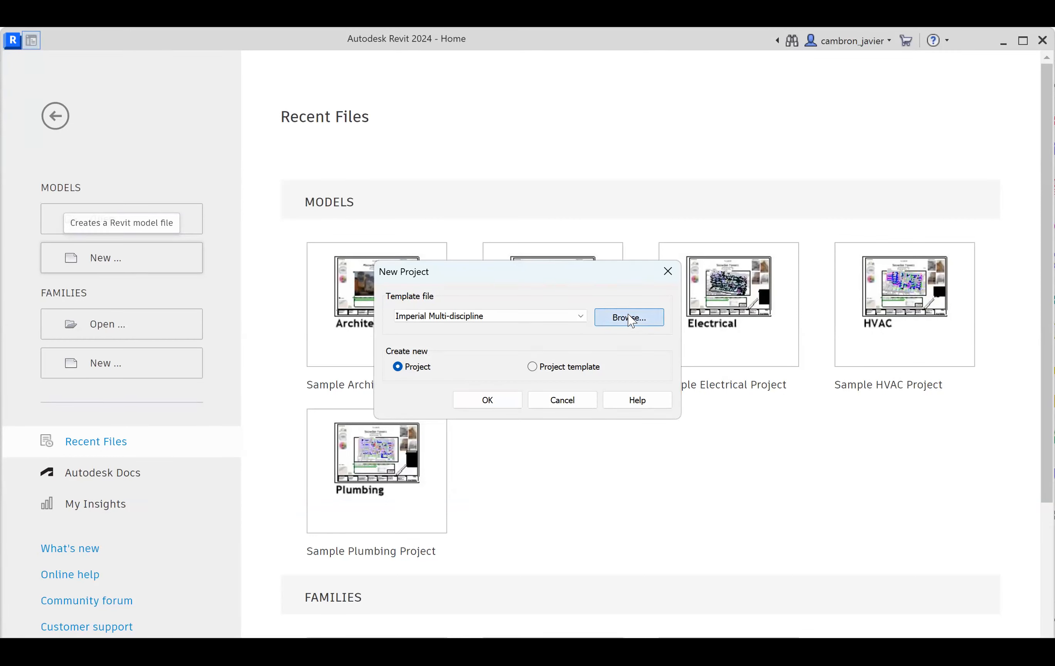
pyautogui.click(391, 338)
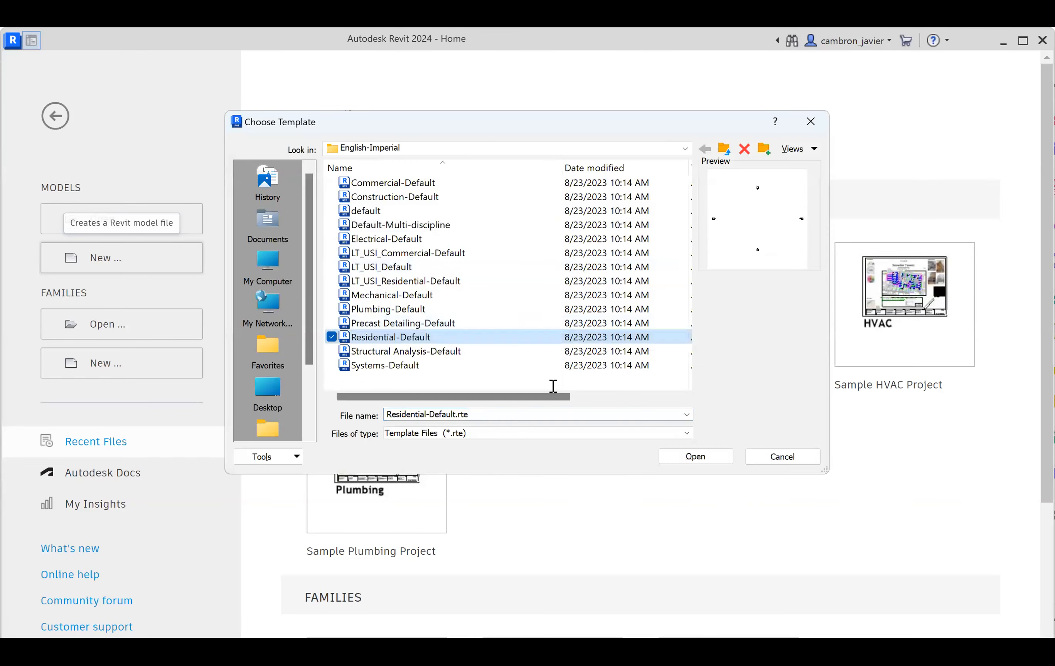
pyautogui.click(696, 457)
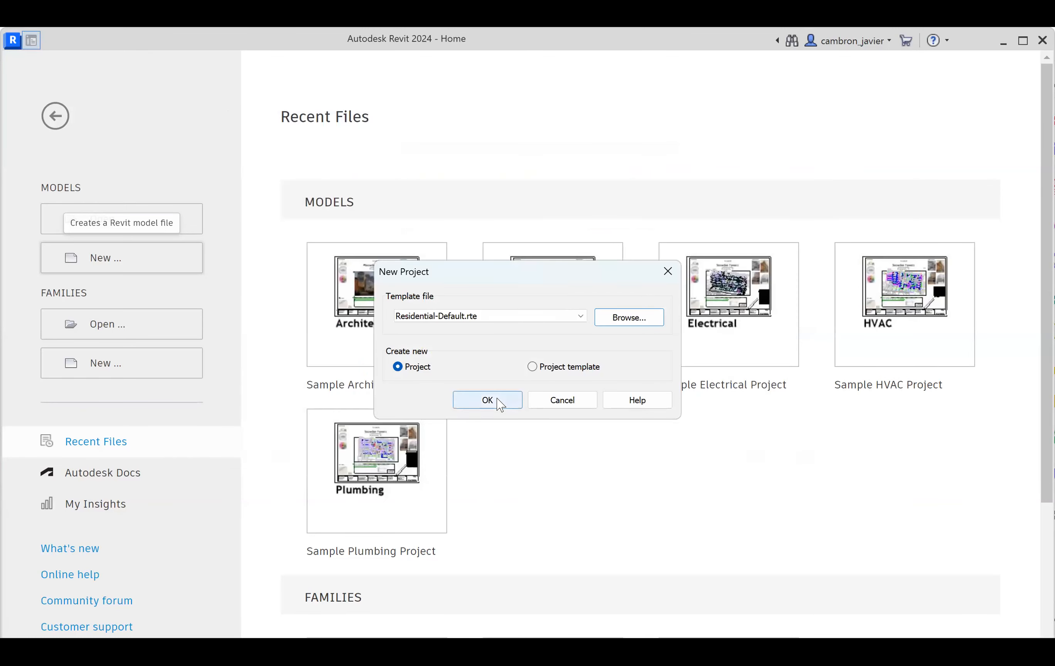
pyautogui.click(497, 399)
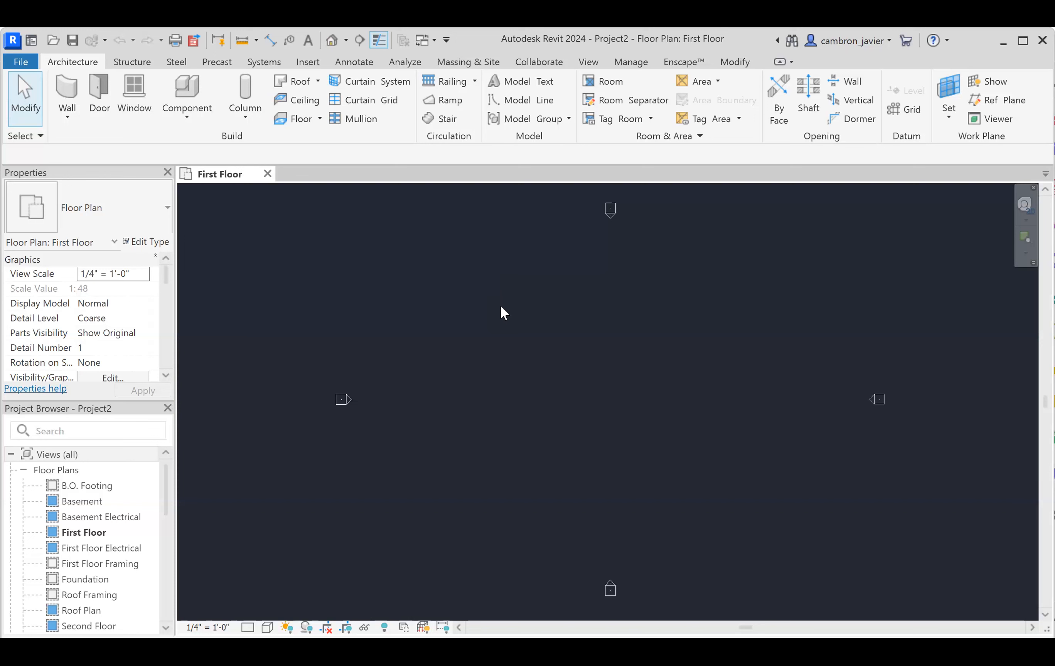
# Start the Wall tool with the Basic Wall Generic - 8" type and set its location line to Finish Face: Exterior.
pyautogui.click(67, 95)
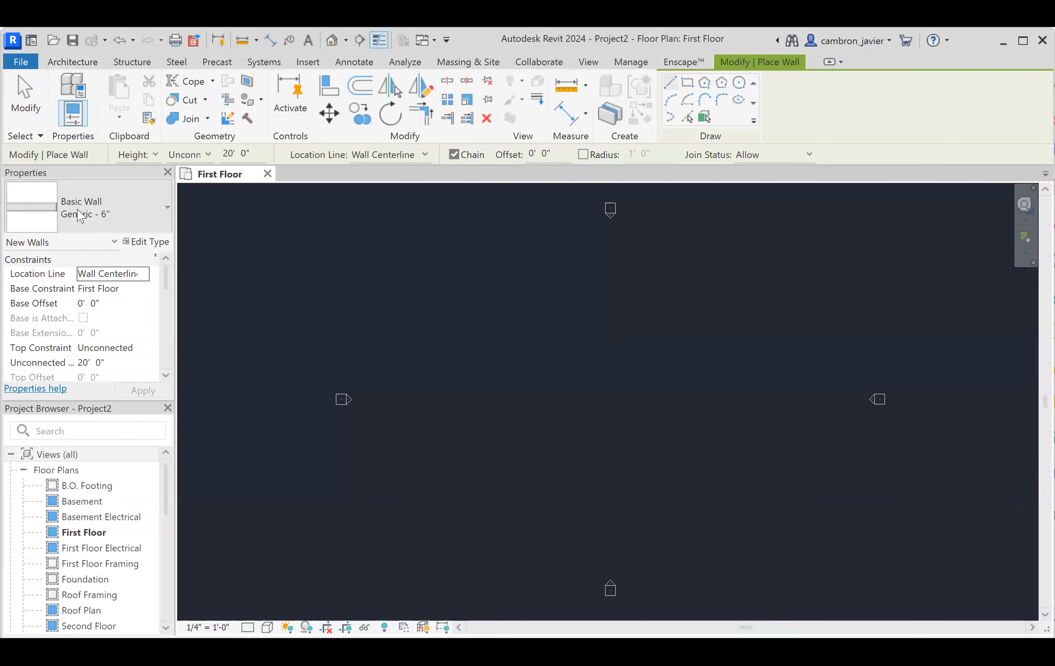
pyautogui.click(118, 210)
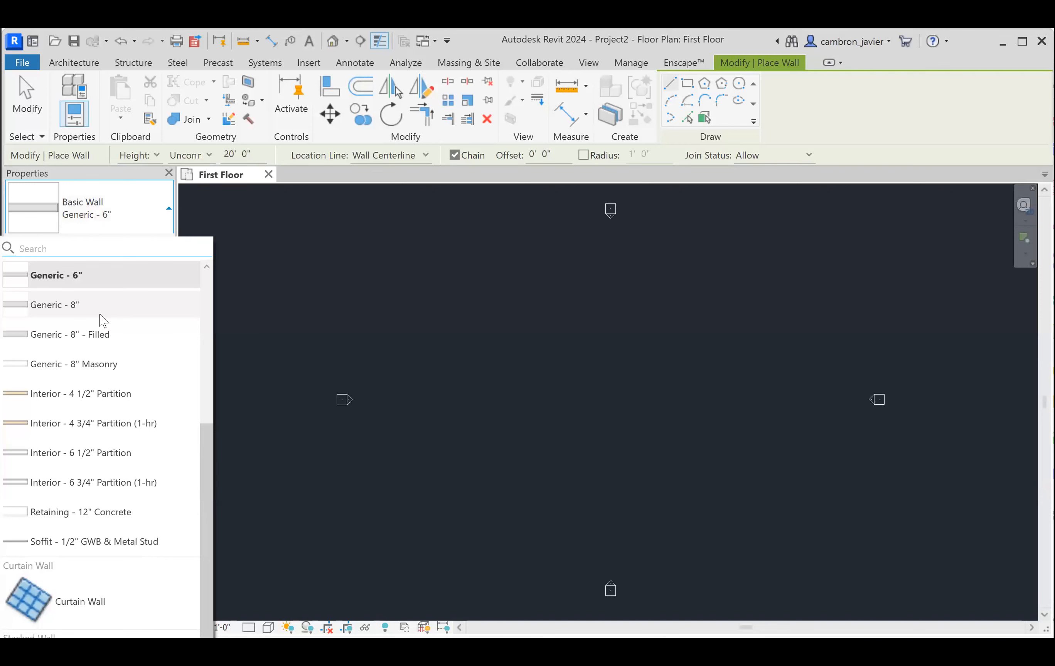
pyautogui.scroll(3, 101, 339)
pyautogui.scroll(-4, 98, 364)
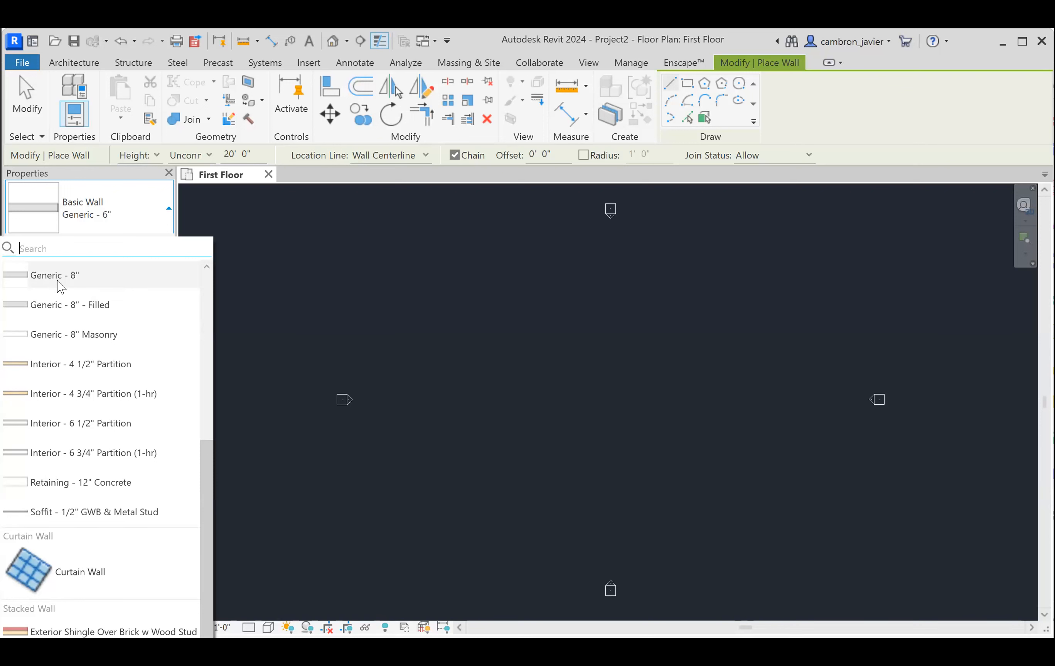
pyautogui.moveTo(61, 287)
pyautogui.click(52, 275)
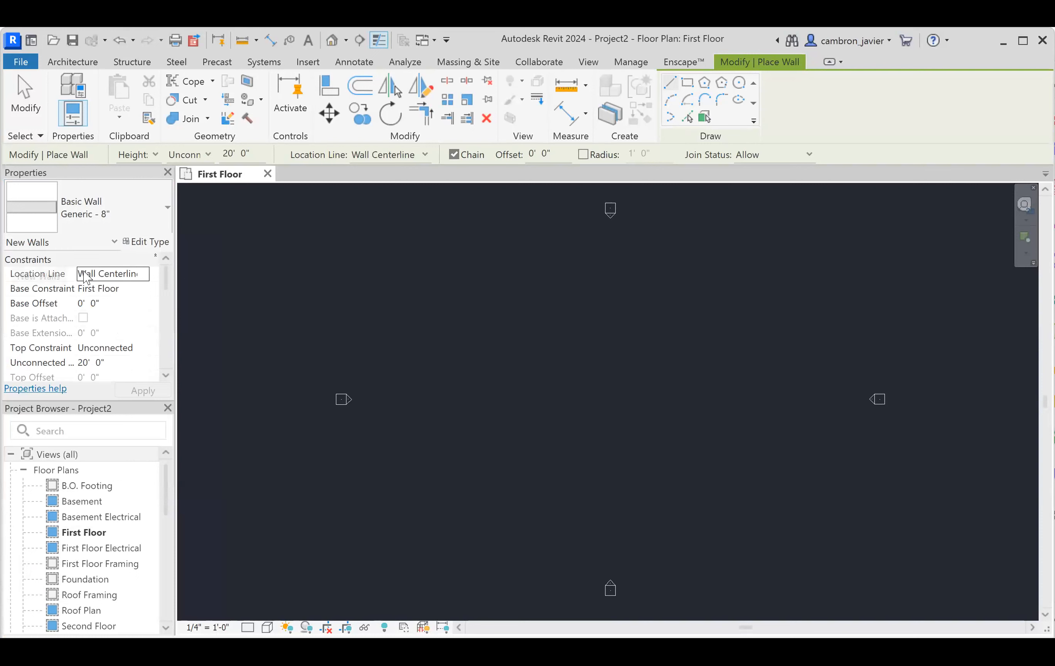
pyautogui.click(144, 274)
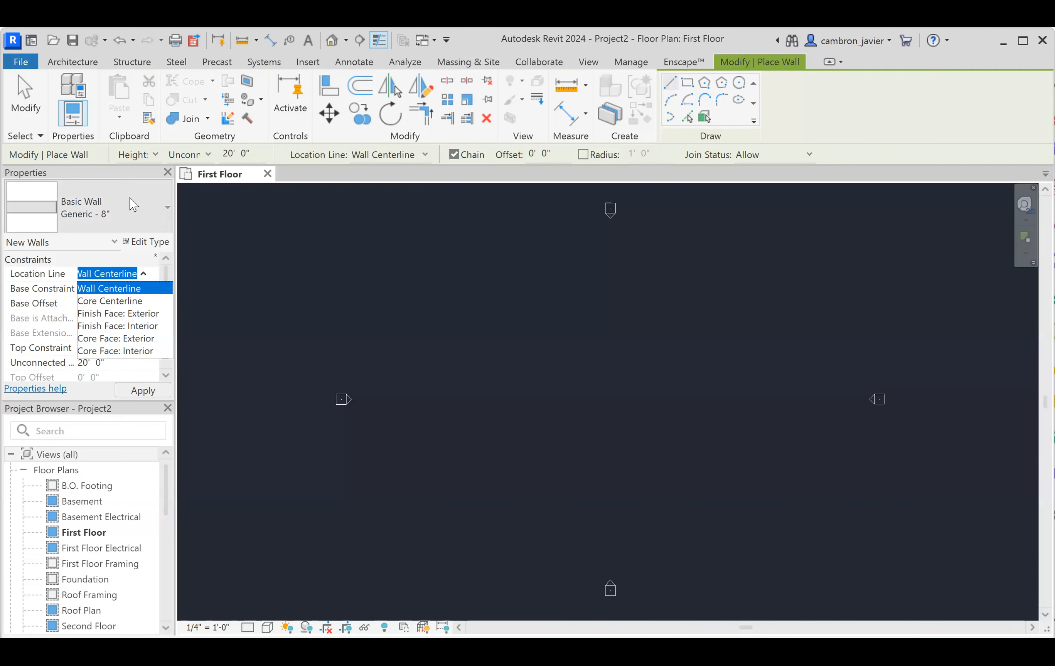
pyautogui.click(113, 314)
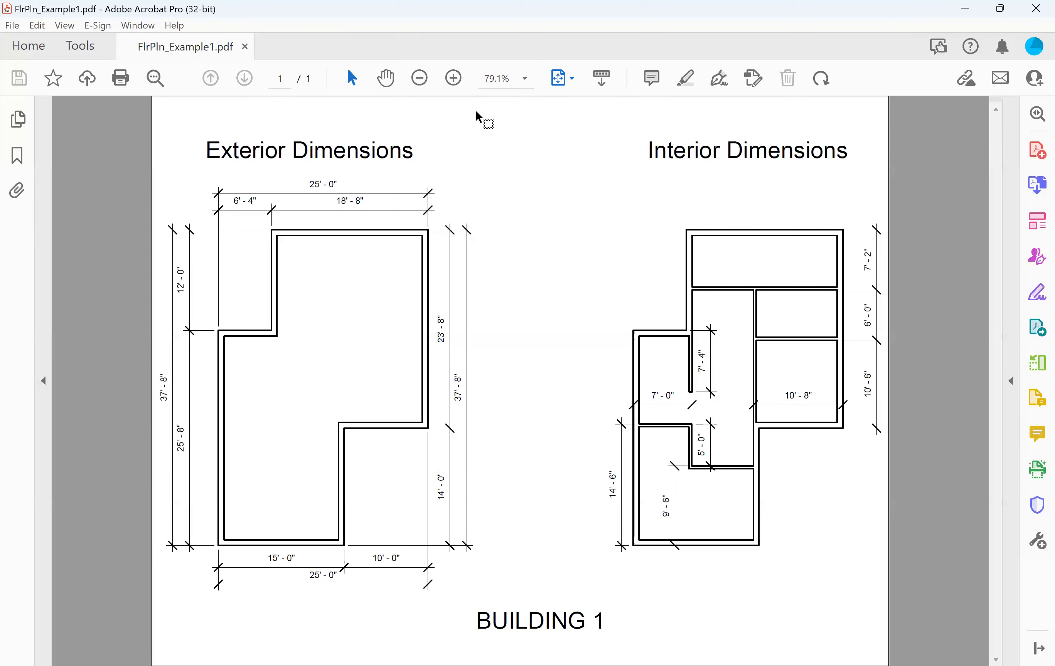
# Switch to FlrPln_Example1.pdf in Adobe Acrobat and examine the exterior and interior dimensions of the Building 1 floor plan.
pyautogui.click(454, 78)
pyautogui.click(454, 78)
pyautogui.click(454, 78)
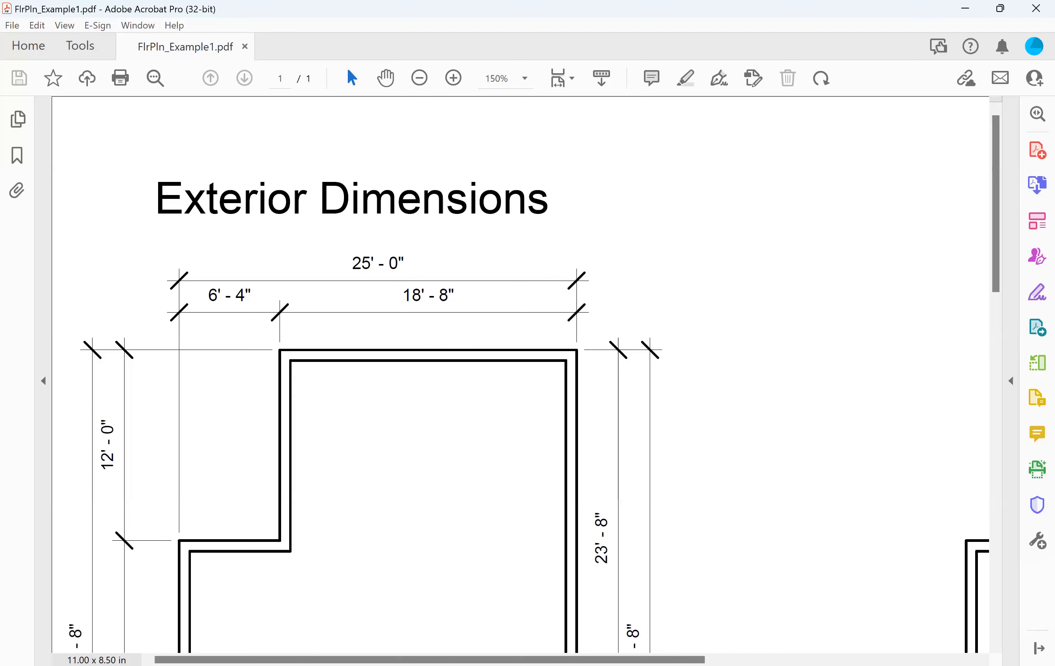
pyautogui.hscroll(10, 475, 648)
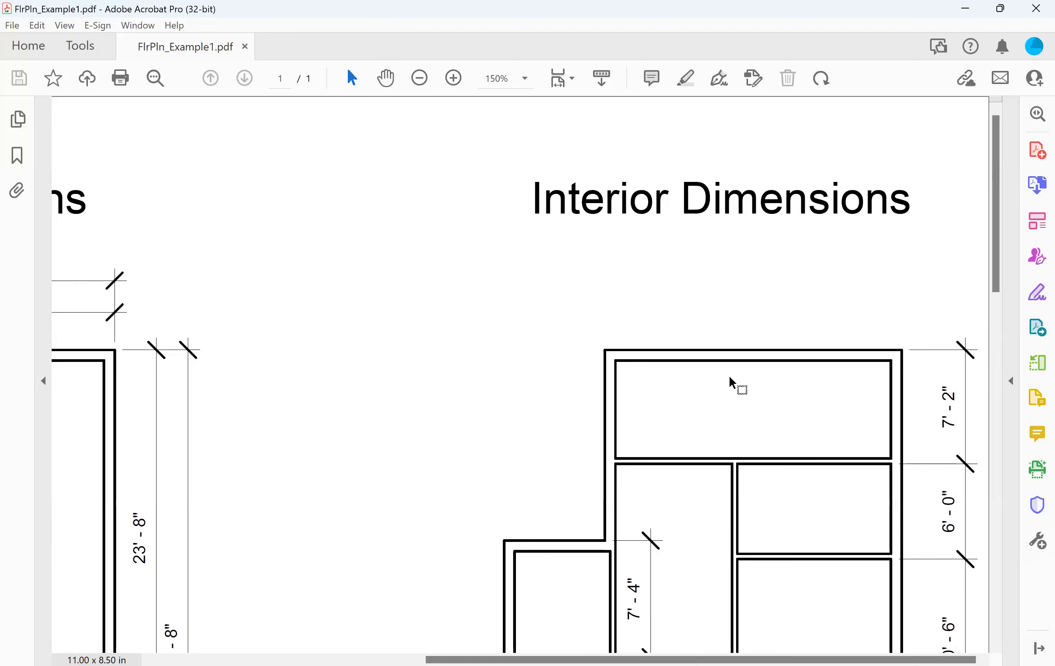
pyautogui.scroll(-1, 737, 400)
pyautogui.scroll(-5, 731, 378)
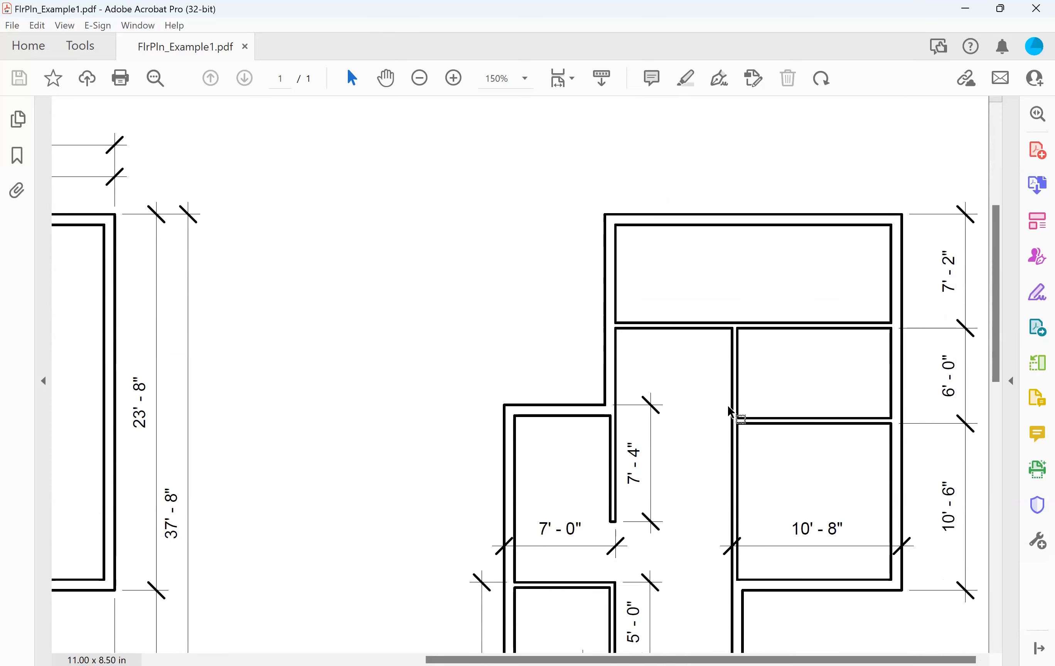
pyautogui.scroll(-2, 732, 436)
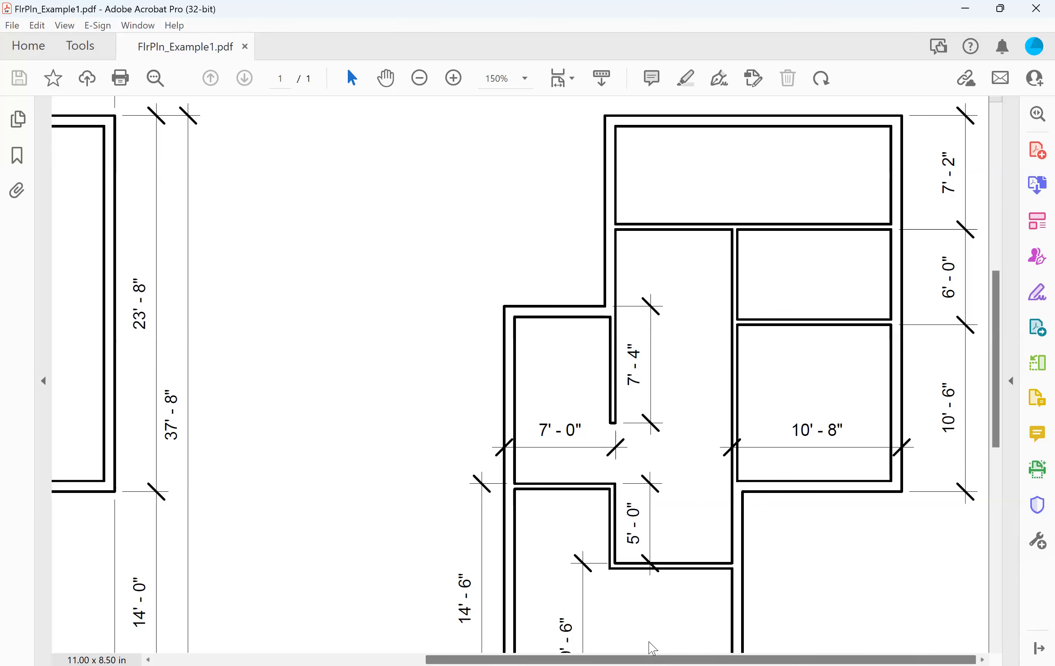
pyautogui.moveTo(660, 645); pyautogui.dragTo(290, 641)
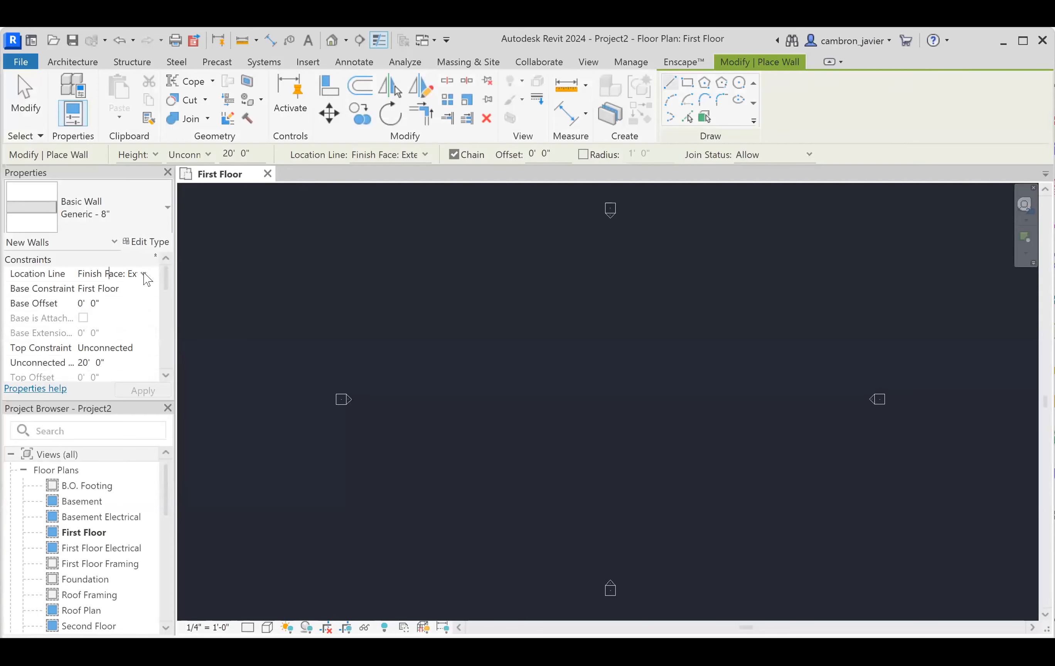
# Switch back to Revit and set the new walls' top constraint to Up to level: Second Floor.
pyautogui.click(144, 274)
pyautogui.click(93, 308)
pyautogui.click(105, 348)
pyautogui.click(143, 348)
pyautogui.scroll(-1, 187, 394)
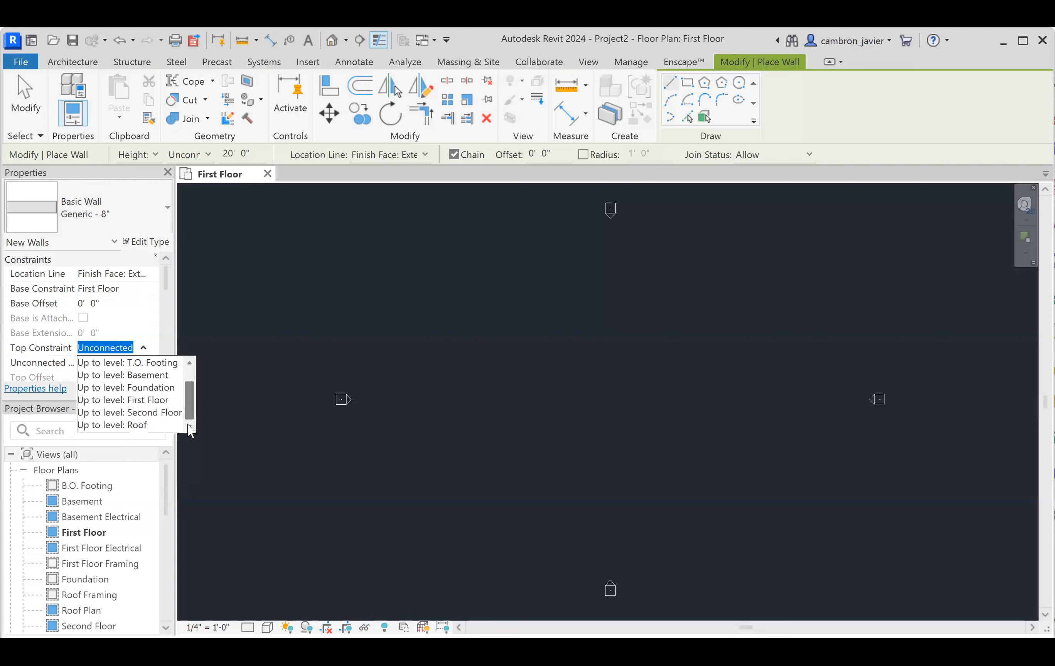
pyautogui.click(152, 416)
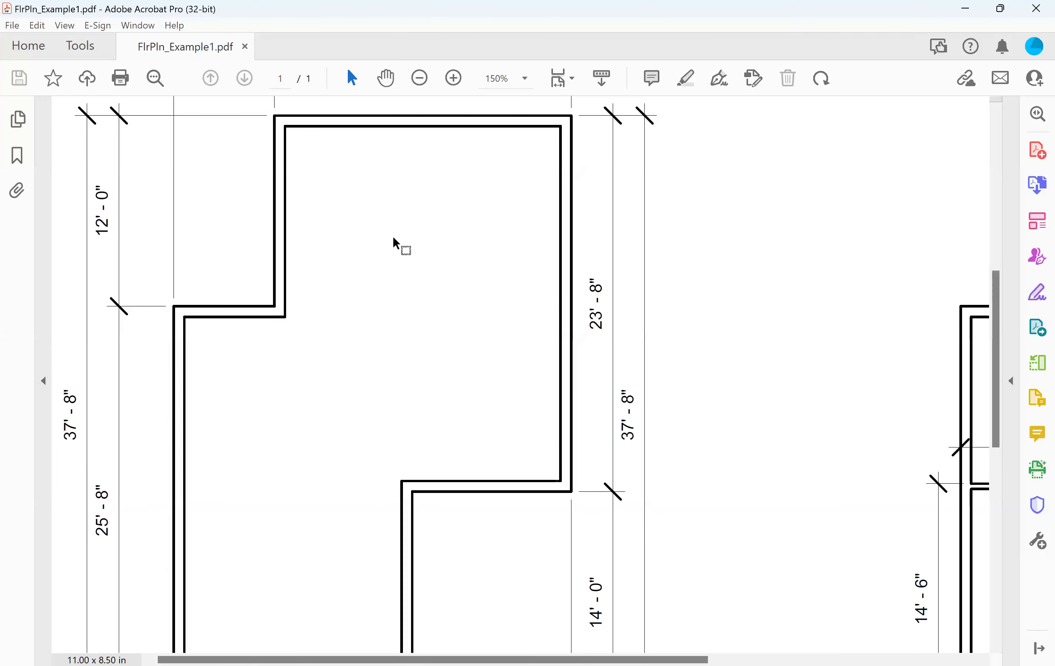
pyautogui.keyDown('ctrl'); pyautogui.scroll(-2, 395, 244); pyautogui.keyUp('ctrl')
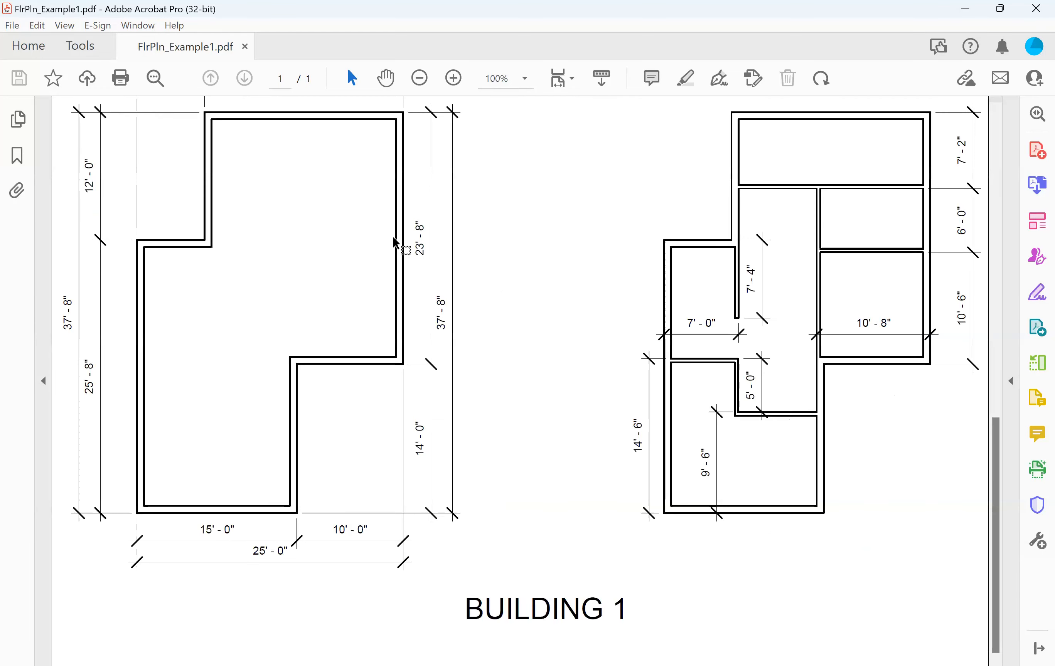
pyautogui.scroll(3, 359, 409)
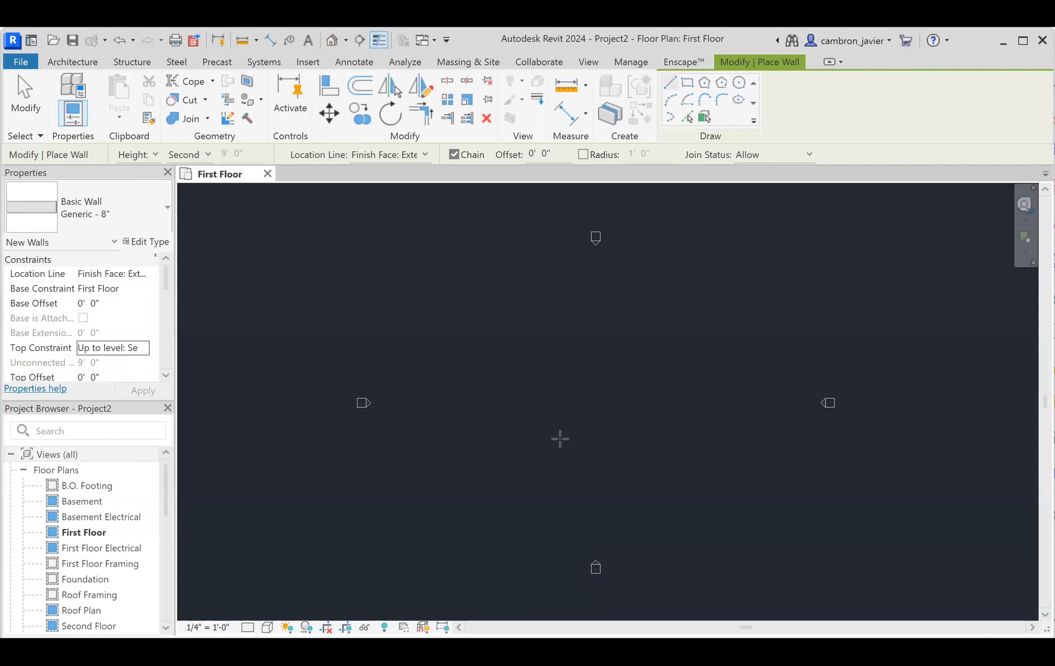
pyautogui.click(518, 467)
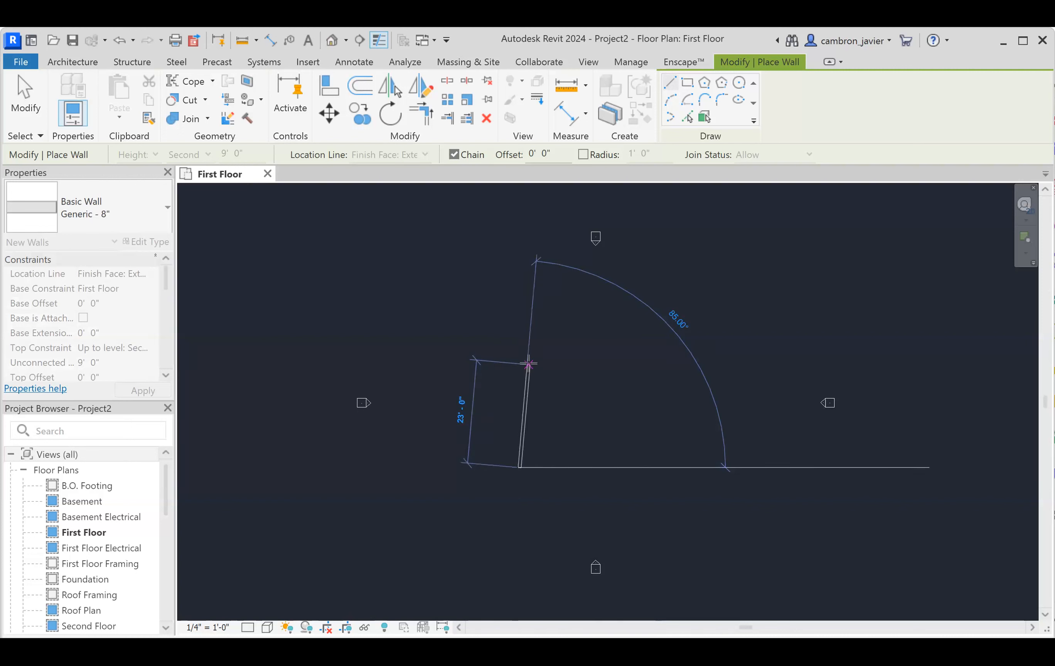
pyautogui.write('25 8')
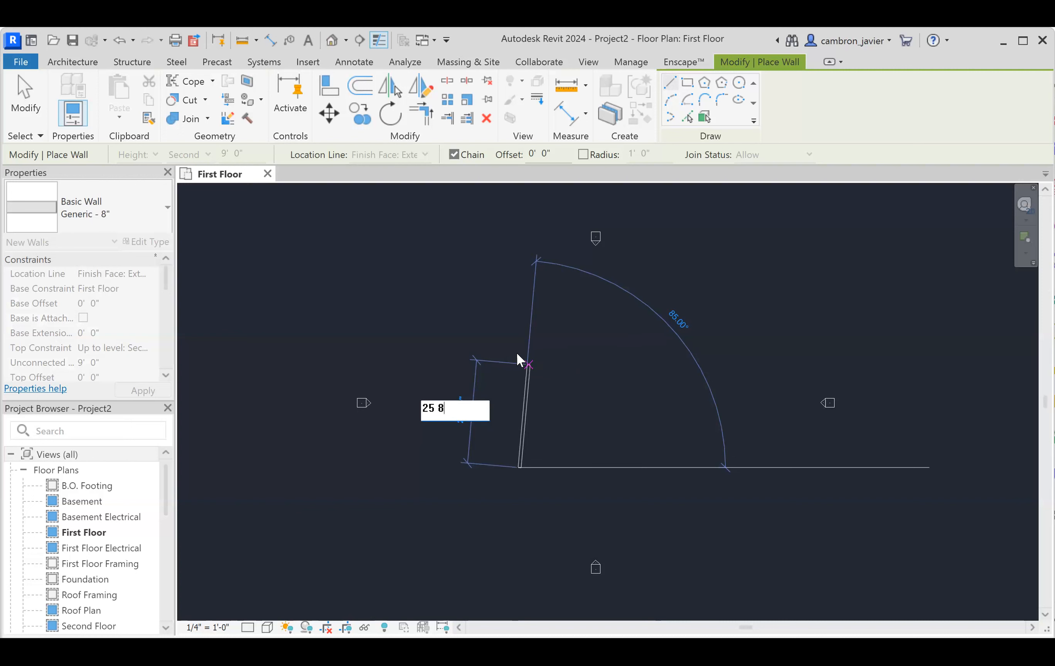
pyautogui.press('Escape')
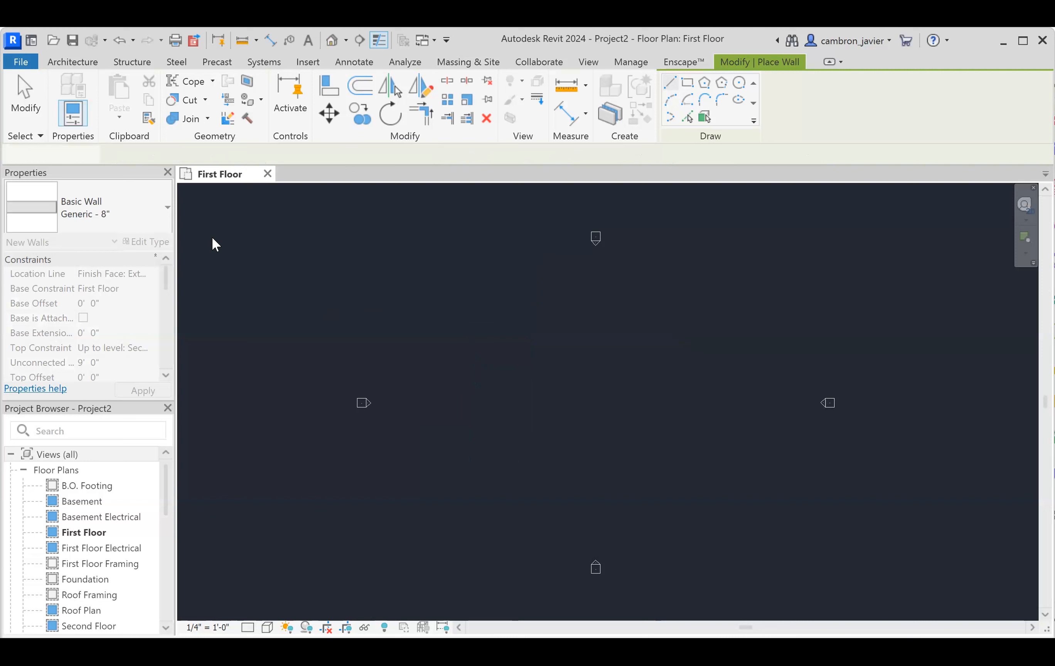
pyautogui.press('Escape')
# Restart the Wall tool and draw a vertical exterior wall 25'-8" upward between the elevation markers in the First Floor plan.
pyautogui.press('Return')
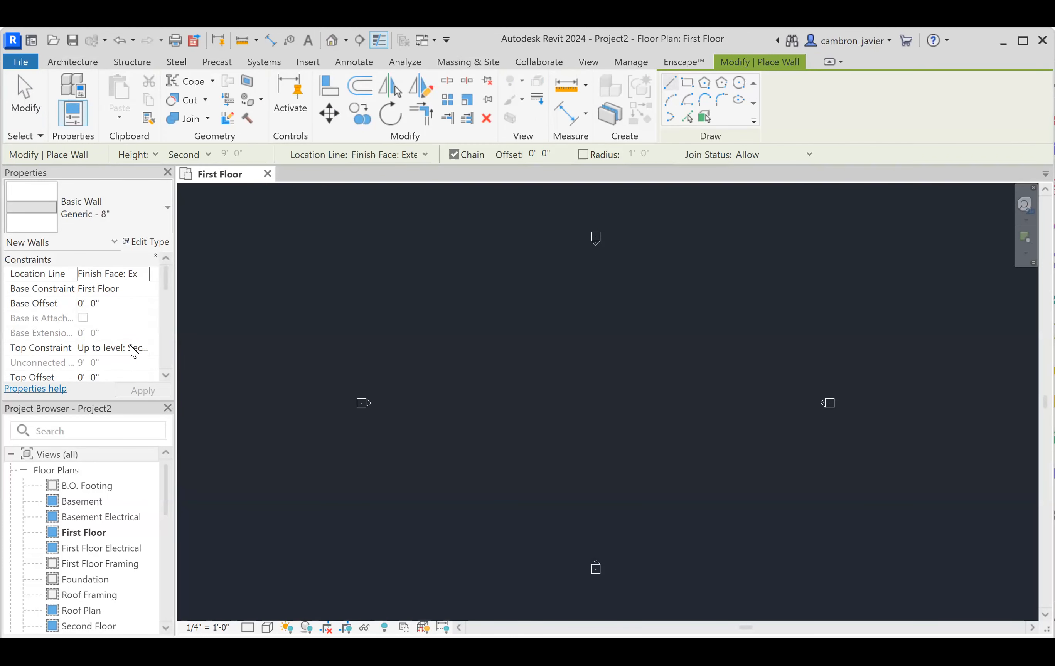
pyautogui.click(520, 483)
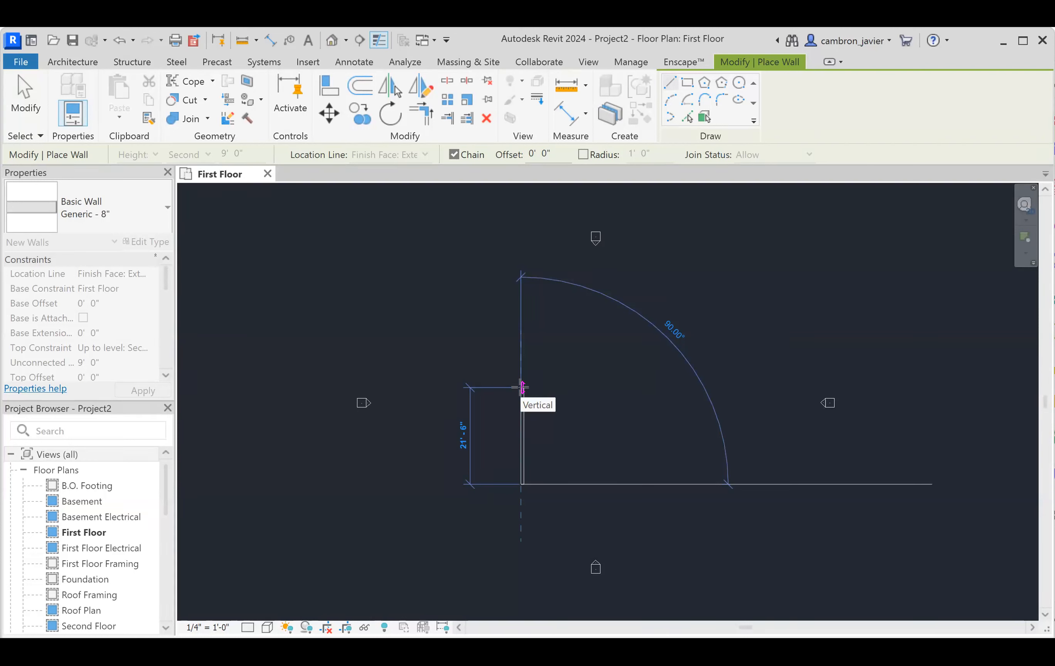
pyautogui.write('25 8')
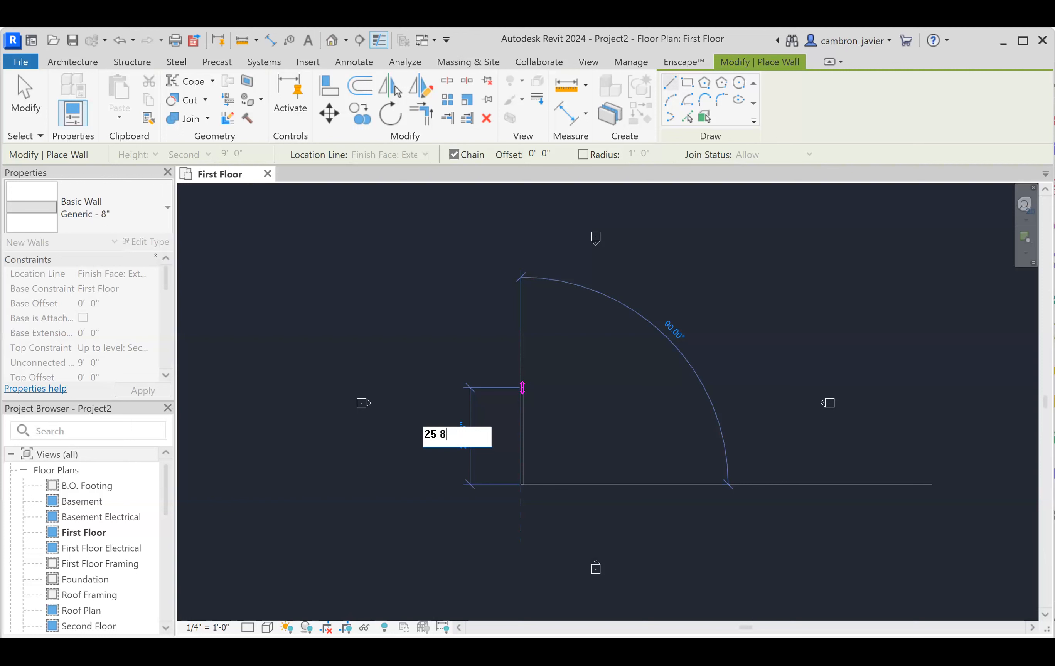
pyautogui.press('Return')
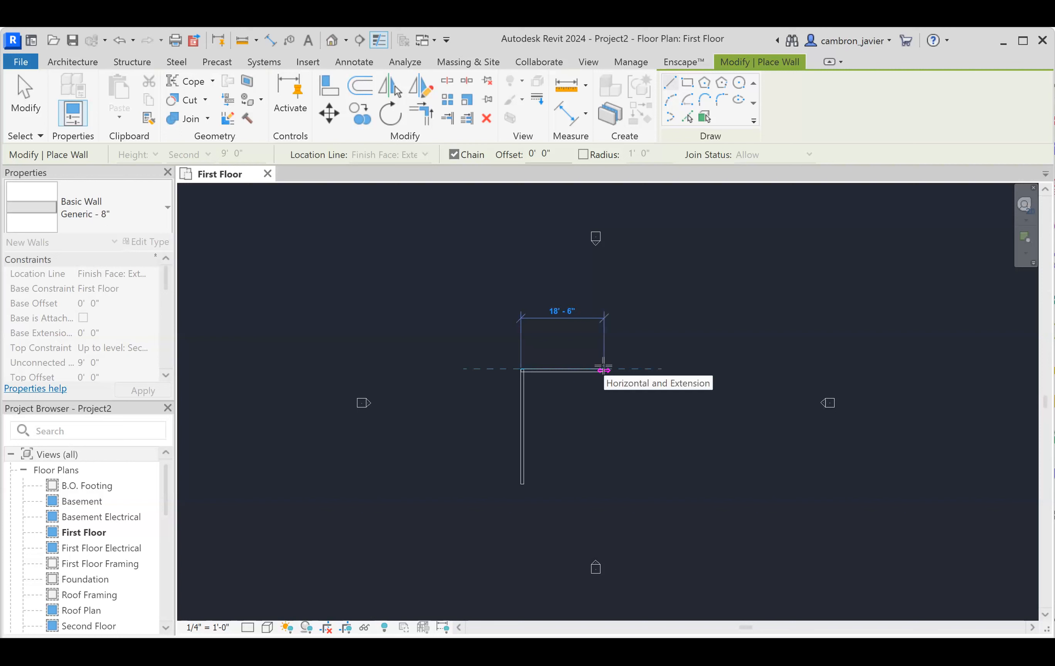
# Continue the wall chain with a 6'-6" horizontal segment to the right and a 12' vertical segment upward.
pyautogui.write('6')
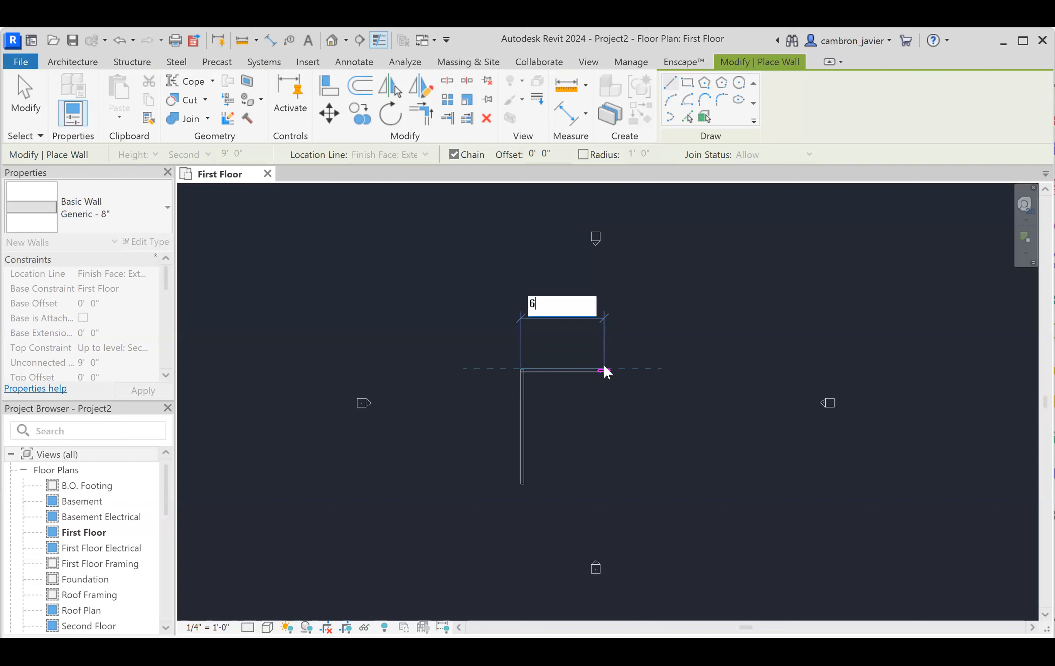
pyautogui.write(' 6')
pyautogui.press('Return')
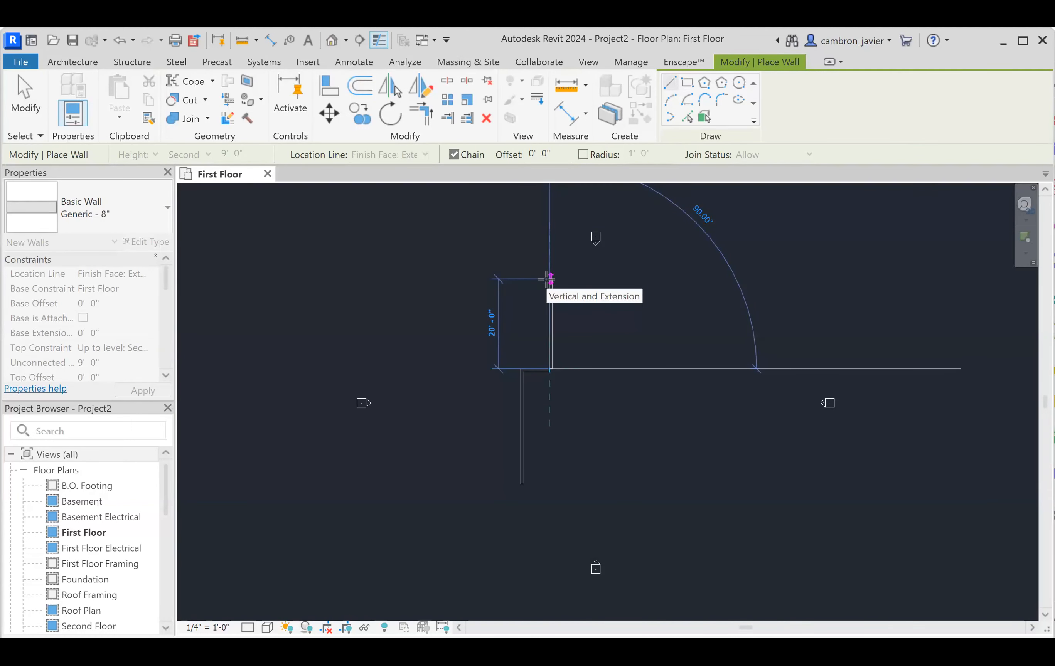
pyautogui.write('12')
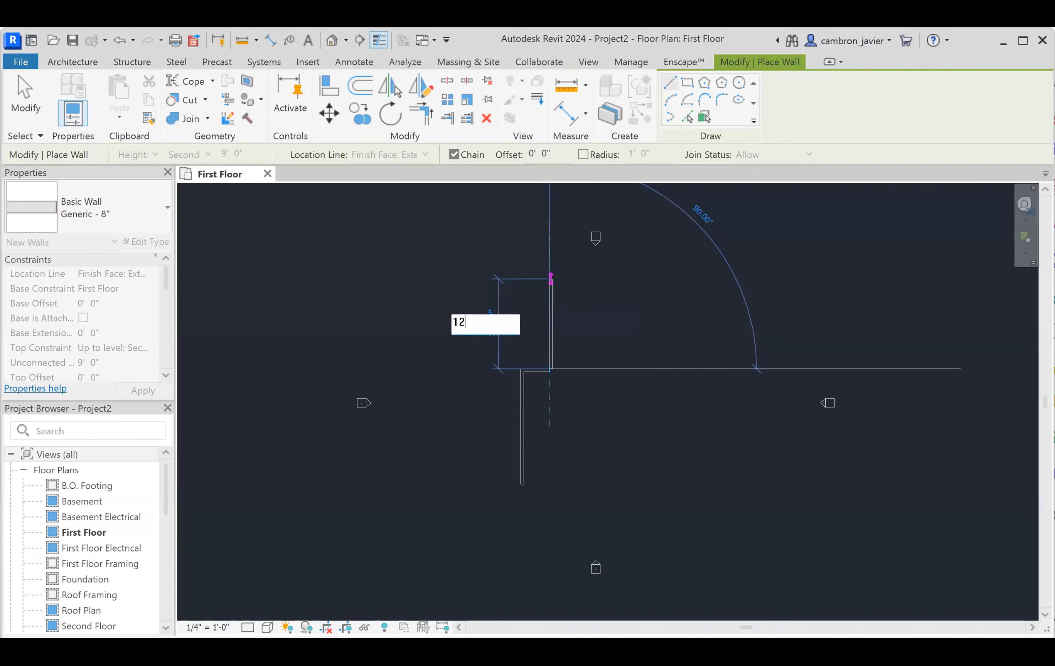
pyautogui.press('Return')
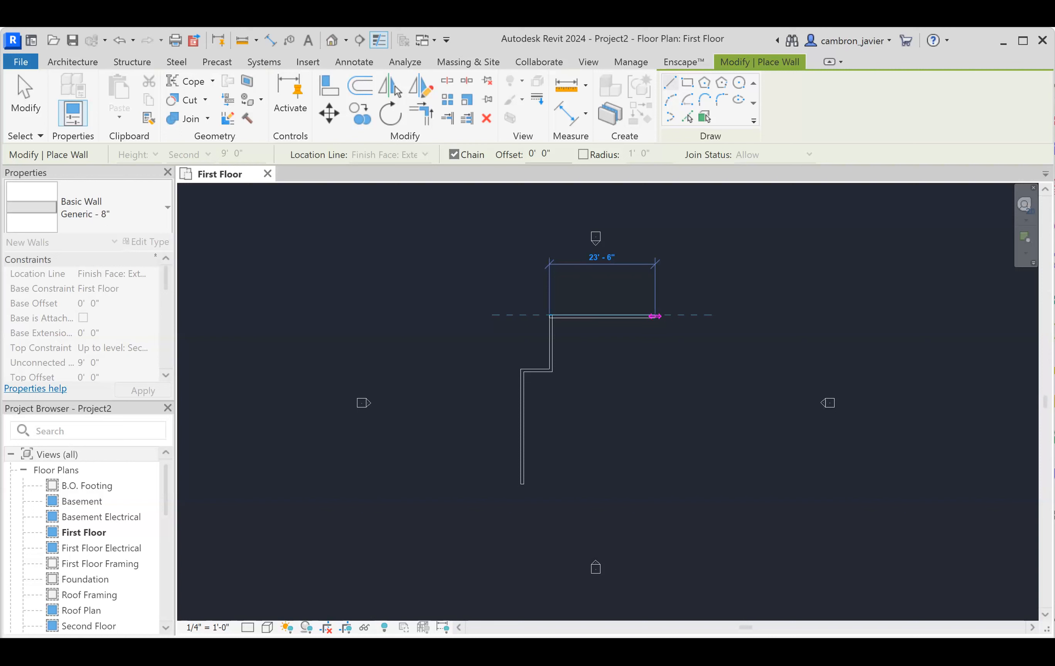
# Continue the wall chain with a 17'-8" horizontal segment to the right and a 23'-8" vertical segment downward.
pyautogui.write('17 8')
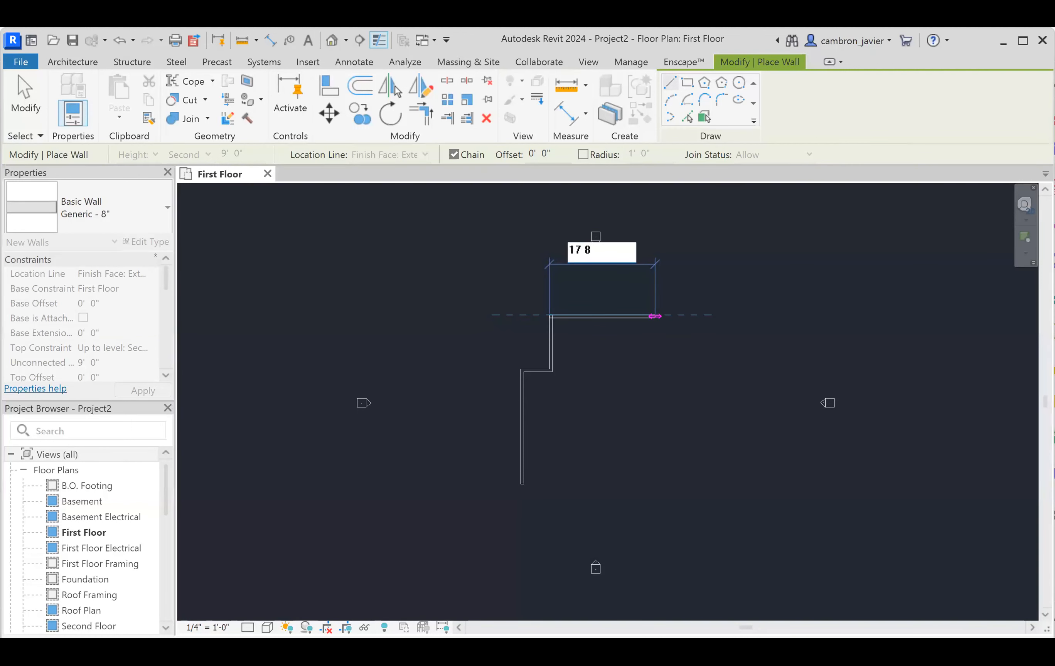
pyautogui.press('Return')
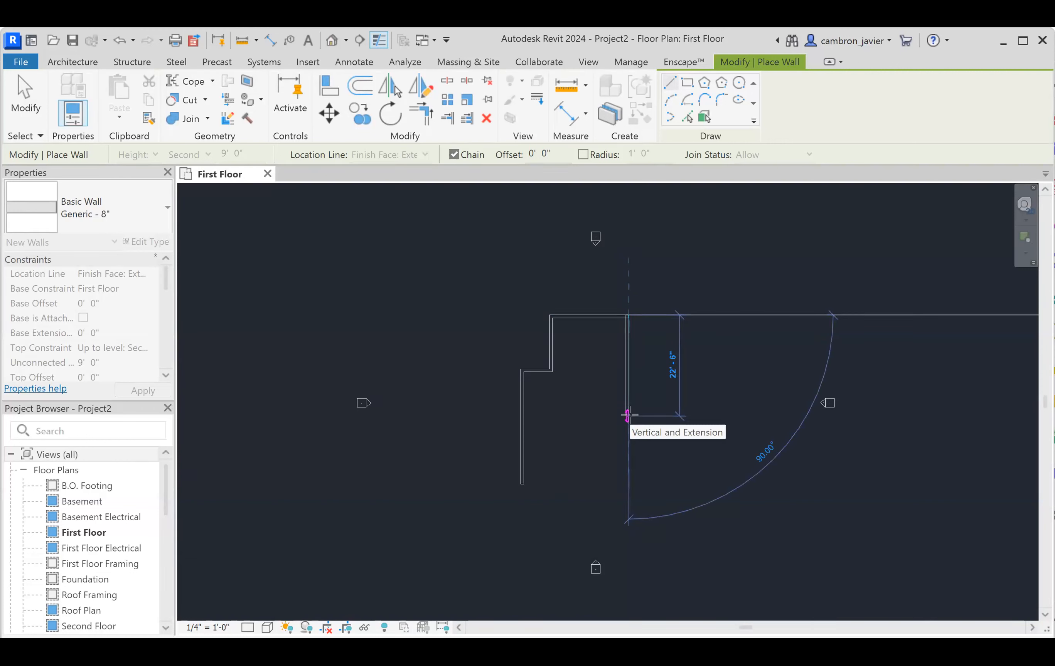
pyautogui.write('23 8')
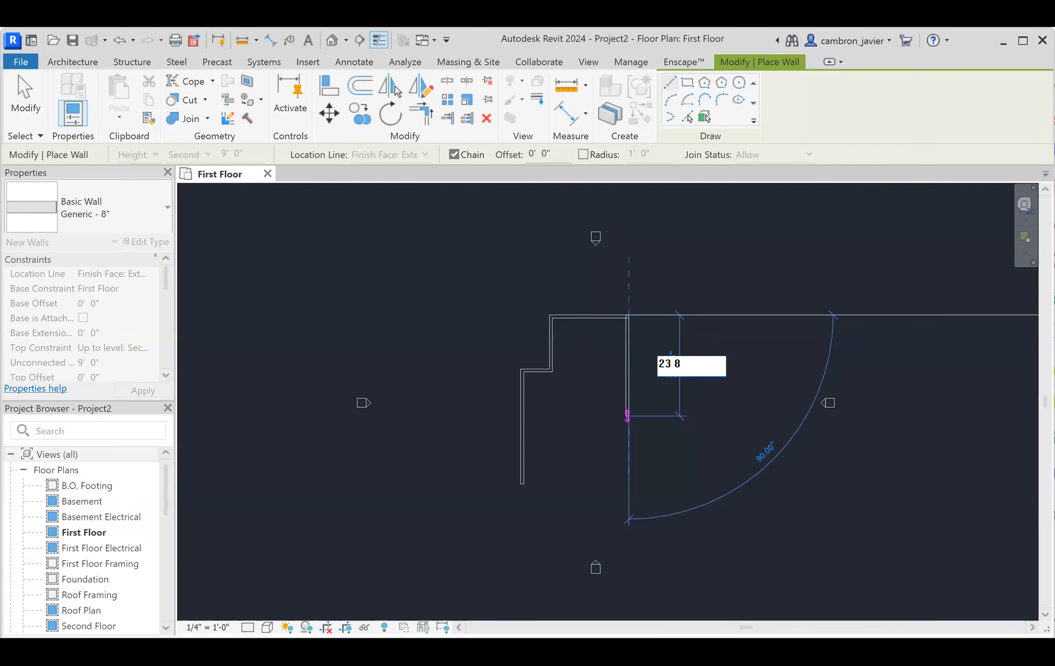
pyautogui.press('Return')
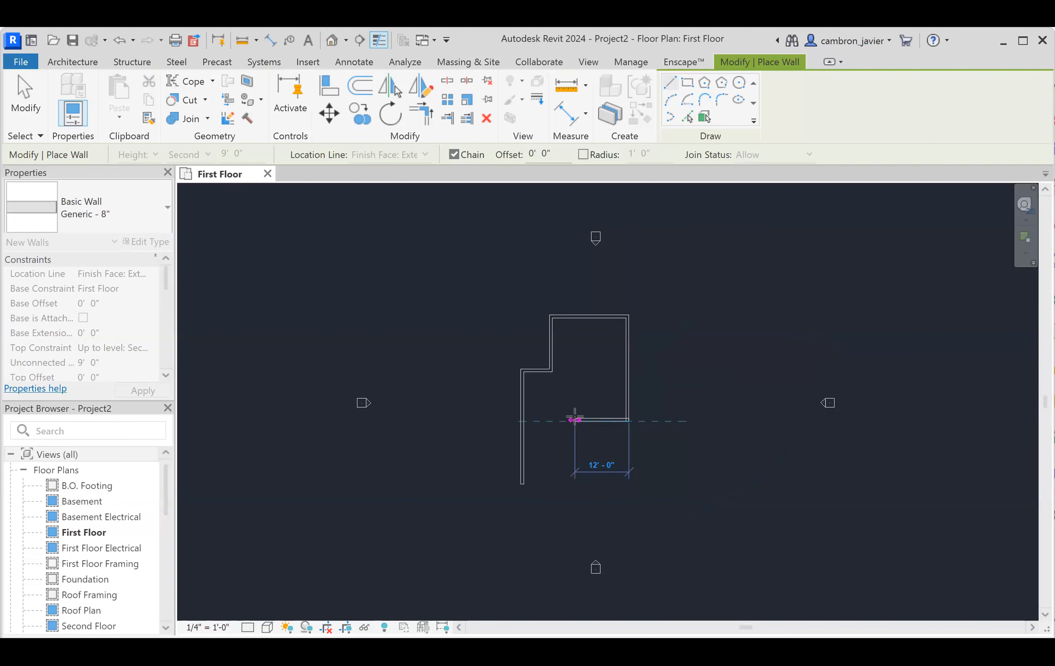
# Continue the exterior wall chain with a 10' horizontal segment to the left and a 14' vertical segment downward.
pyautogui.write('10')
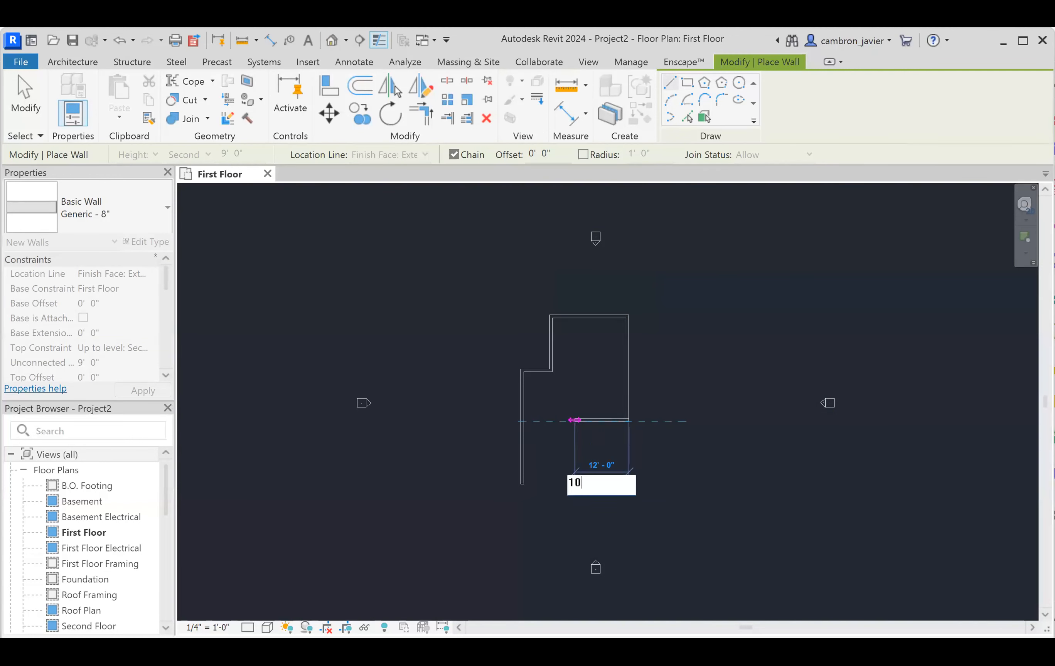
pyautogui.press('Return')
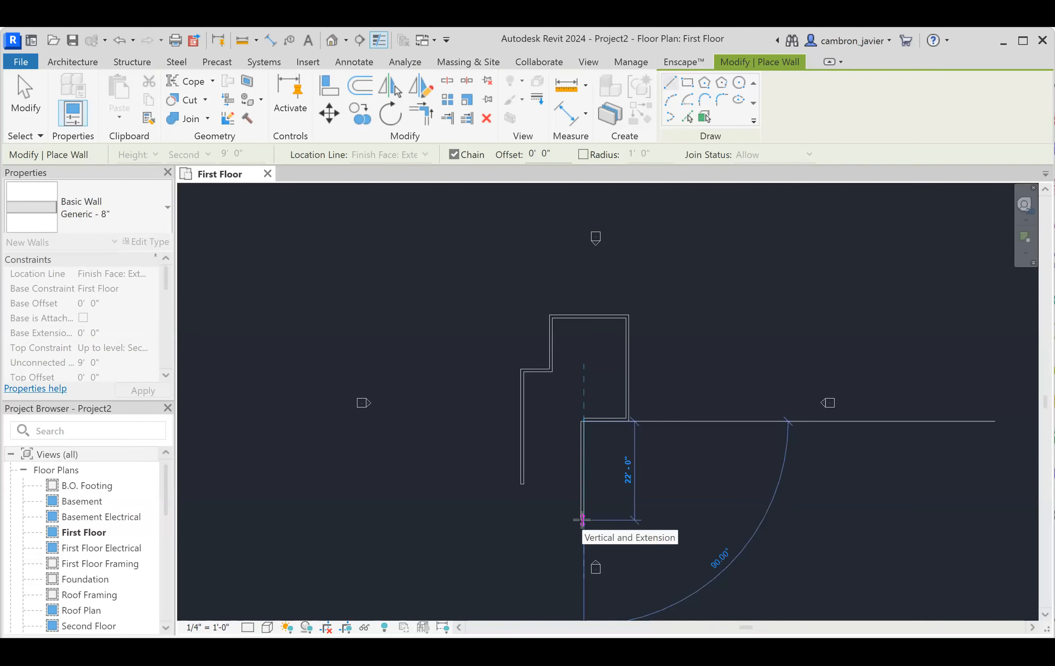
pyautogui.write('14')
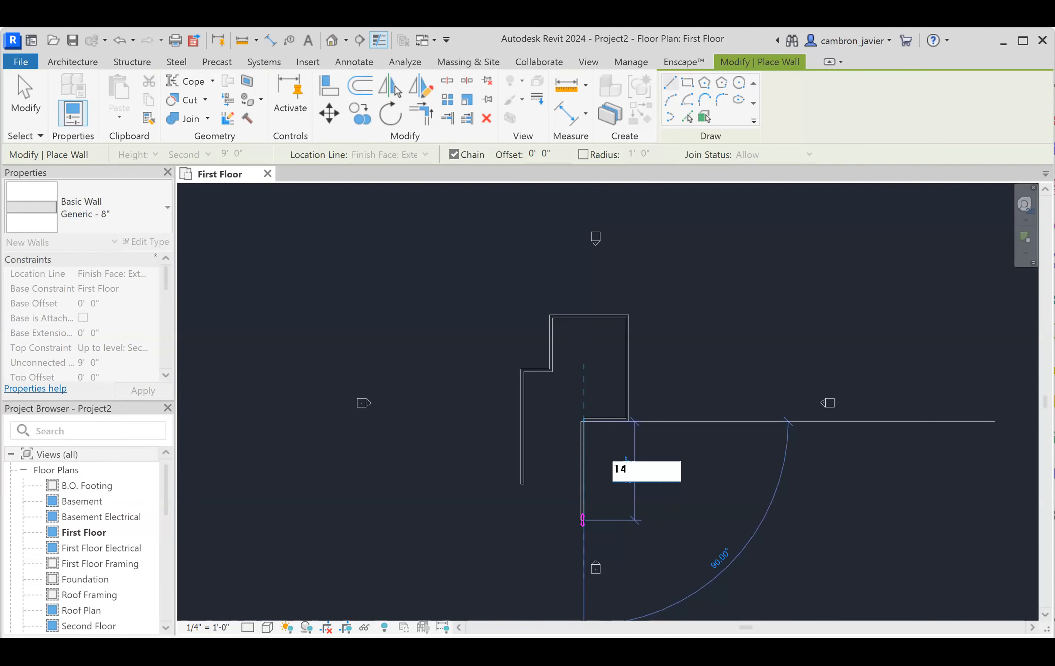
pyautogui.press('Return')
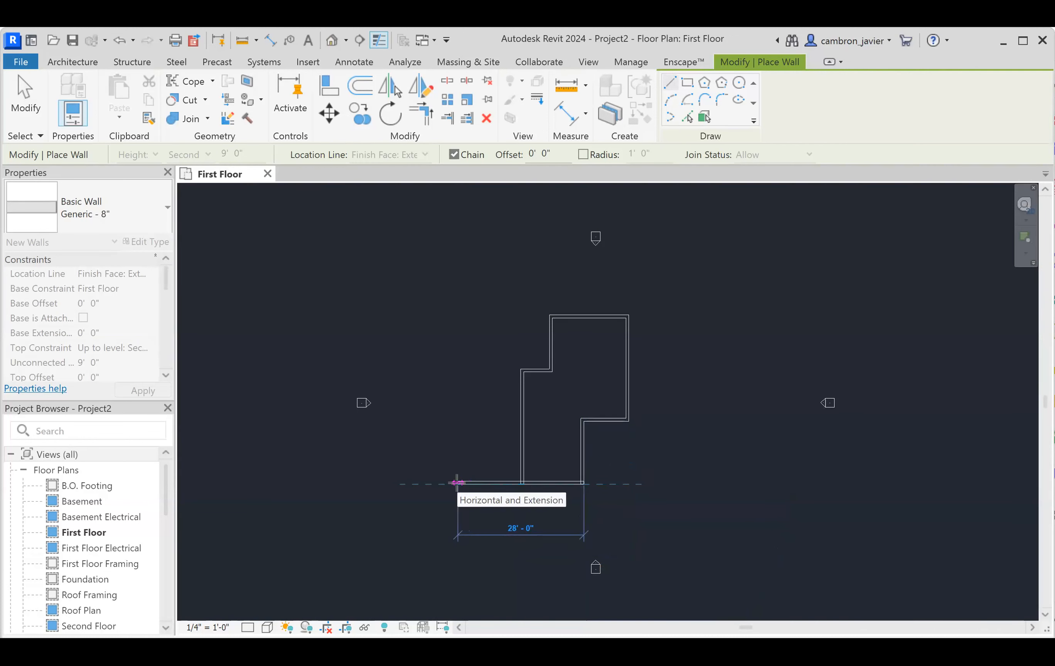
# Close the building outline with a 15' horizontal wall to the left and end the wall chain.
pyautogui.write('15')
pyautogui.press('Return')
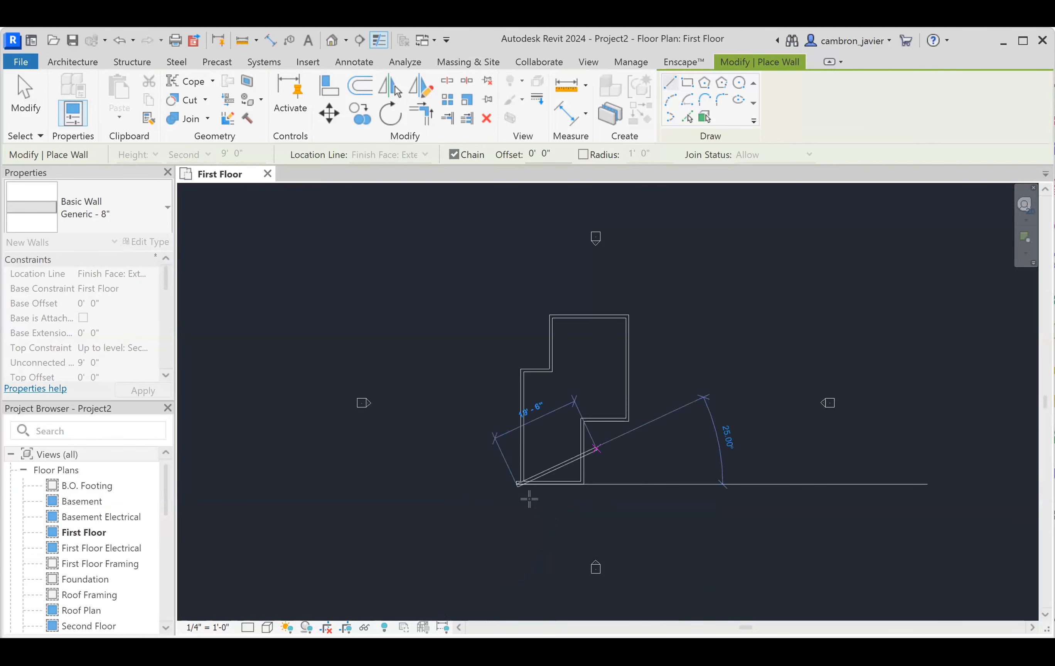
pyautogui.scroll(3, 520, 487)
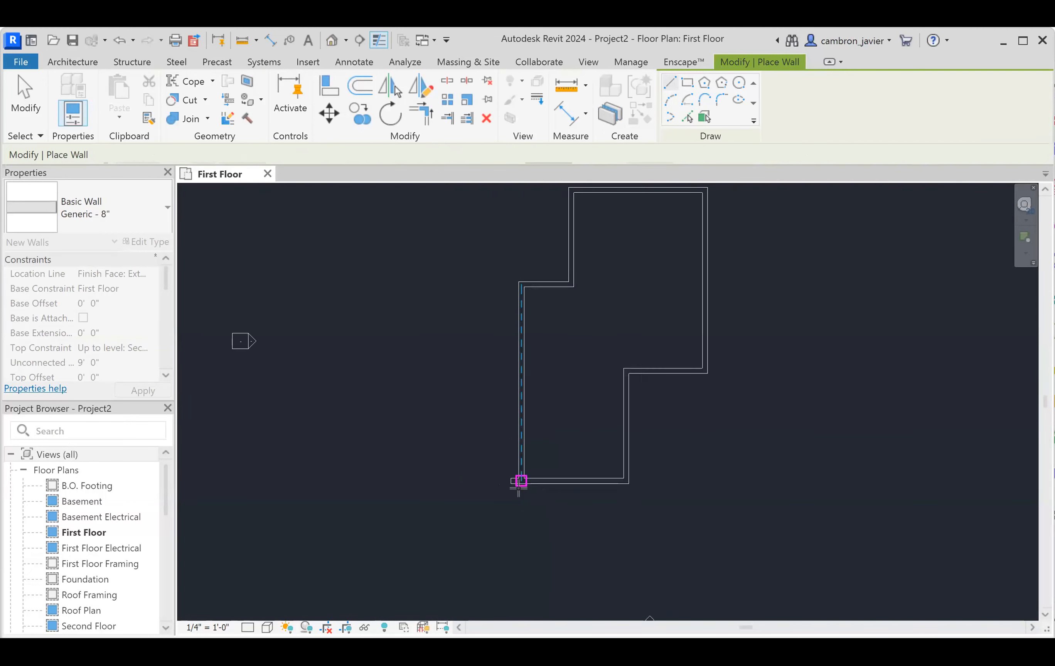
pyautogui.scroll(2, 520, 485)
pyautogui.click(513, 478)
pyautogui.press('Escape')
pyautogui.press('Escape')
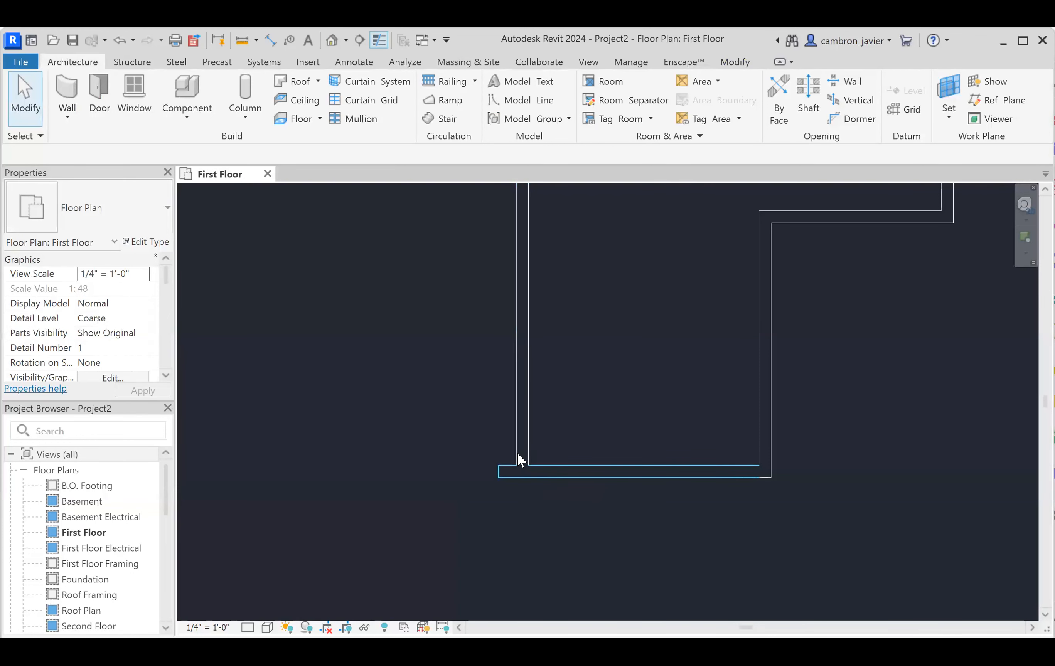
# Stretch the lower end of the right vertical wall slightly past its corner with the adjoining horizontal wall.
pyautogui.scroll(-5, 584, 479)
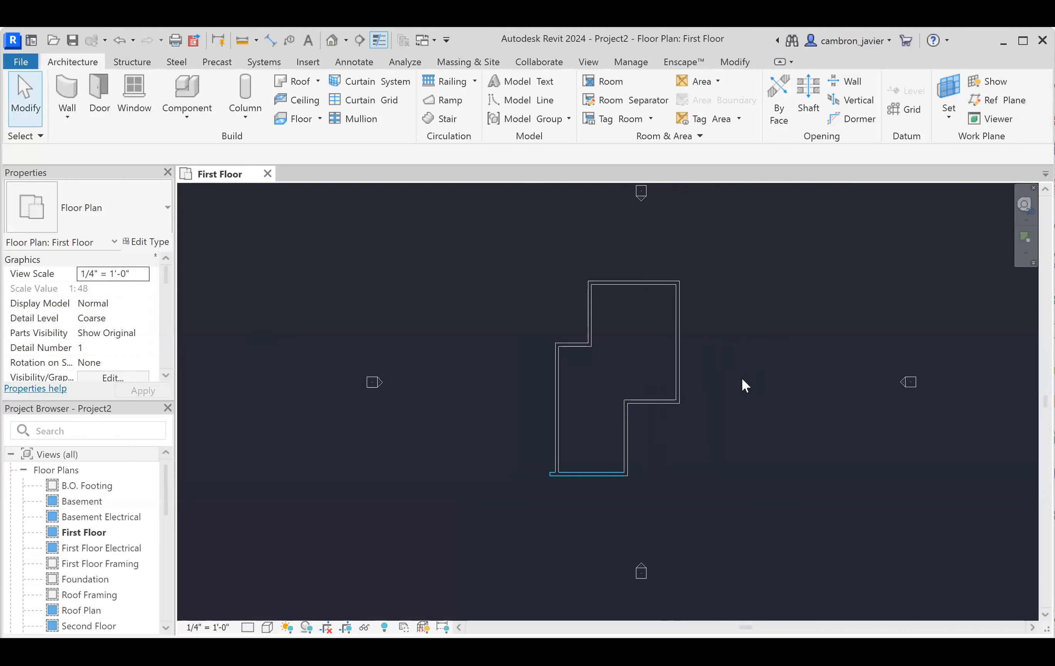
pyautogui.scroll(2, 652, 282)
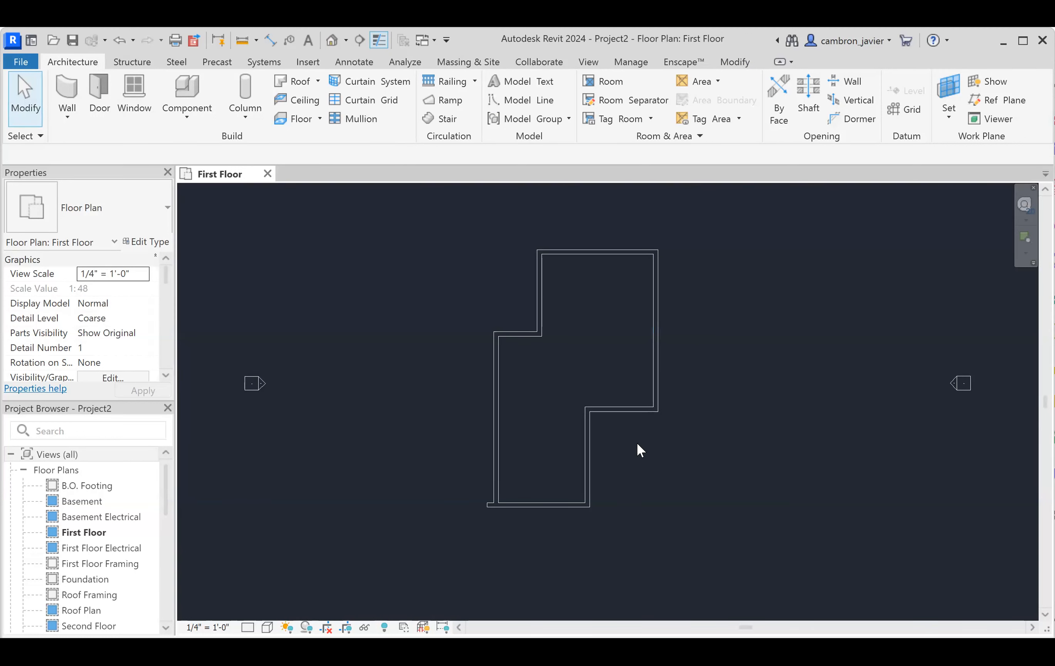
pyautogui.scroll(1, 718, 471)
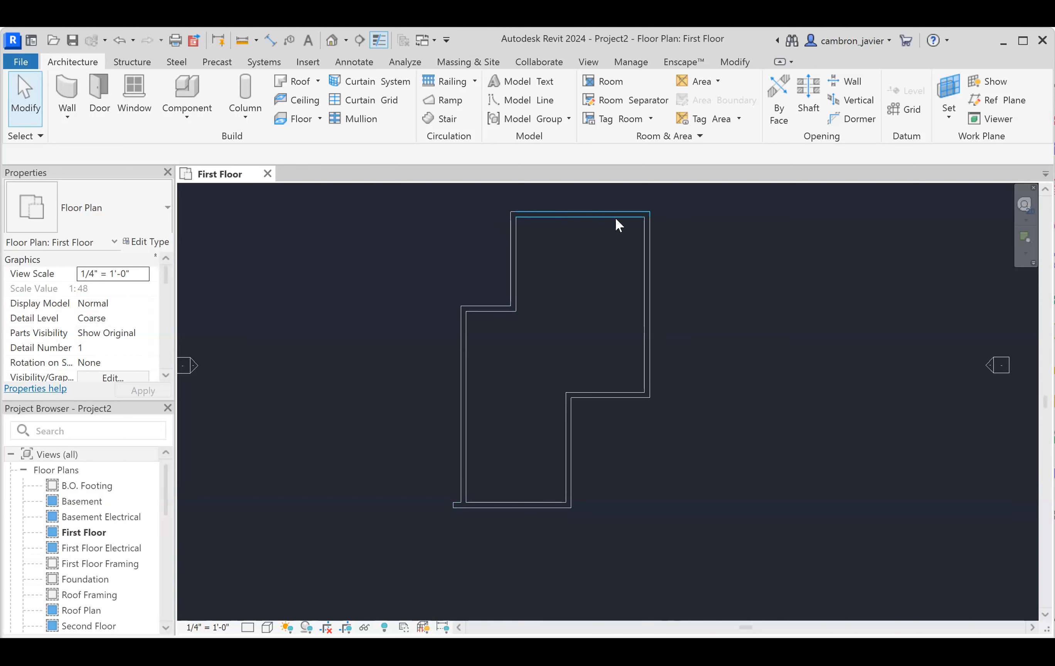
pyautogui.click(647, 387)
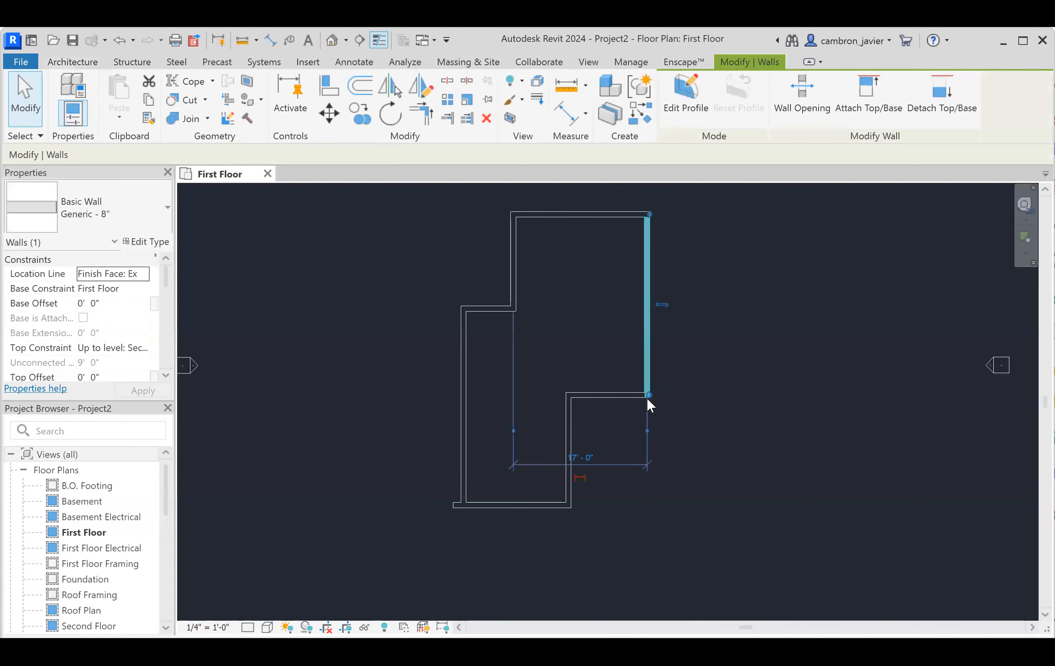
pyautogui.moveTo(649, 394); pyautogui.dragTo(647, 410)
pyautogui.click(707, 453)
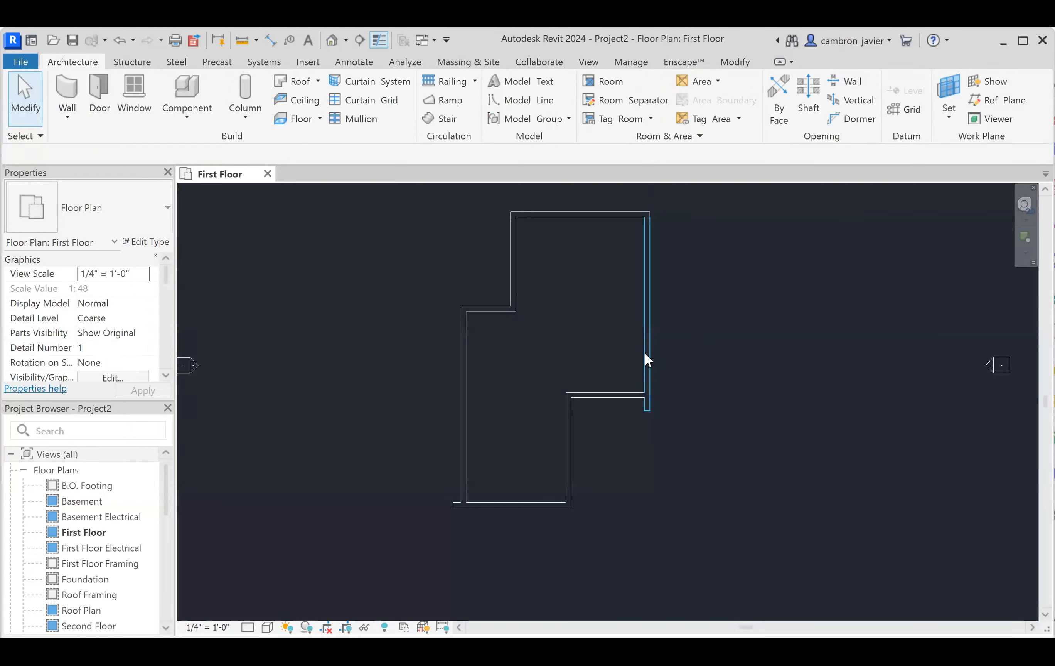
# Try to shorten the right vertical wall to about 21' so that it ends above the adjoining horizontal wall.
pyautogui.click(650, 404)
pyautogui.press('r')
pyautogui.press('o')
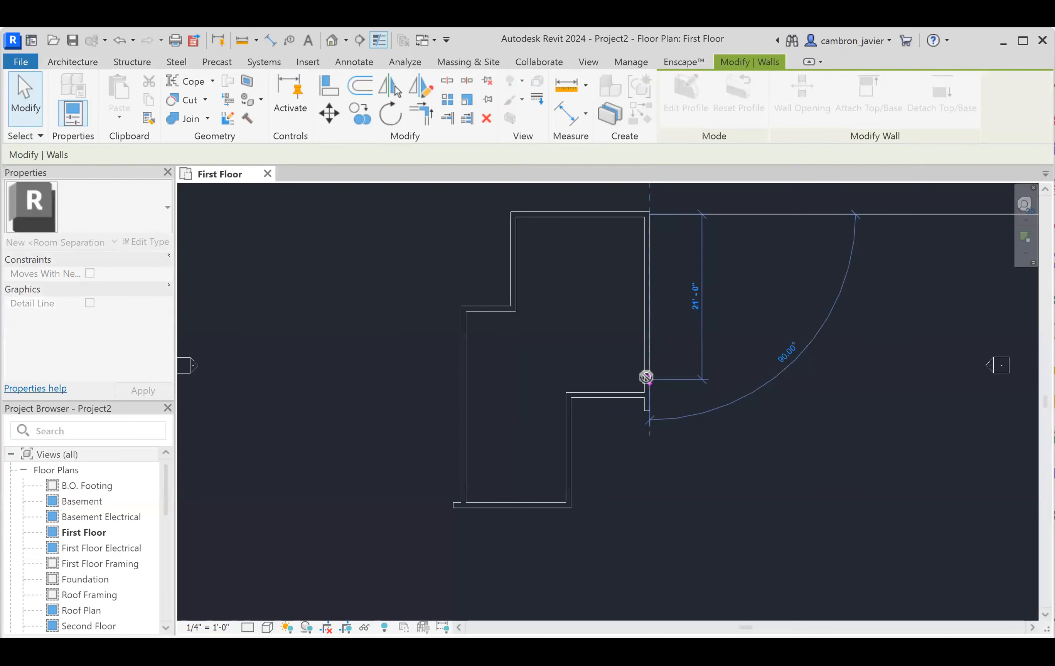
pyautogui.click(686, 418)
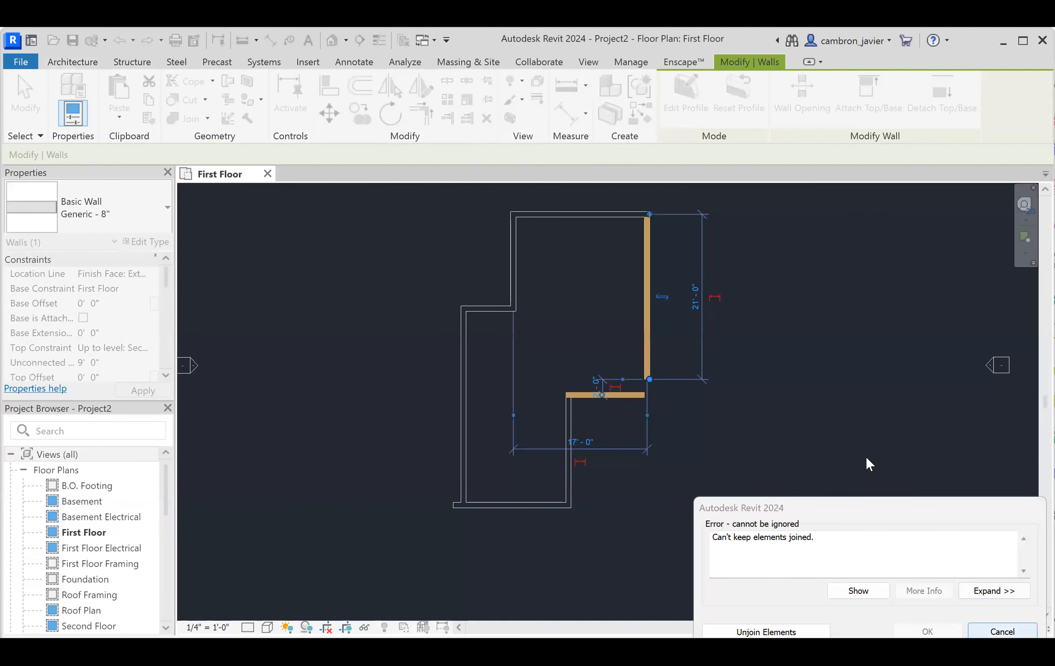
pyautogui.press('Escape')
pyautogui.press('Escape')
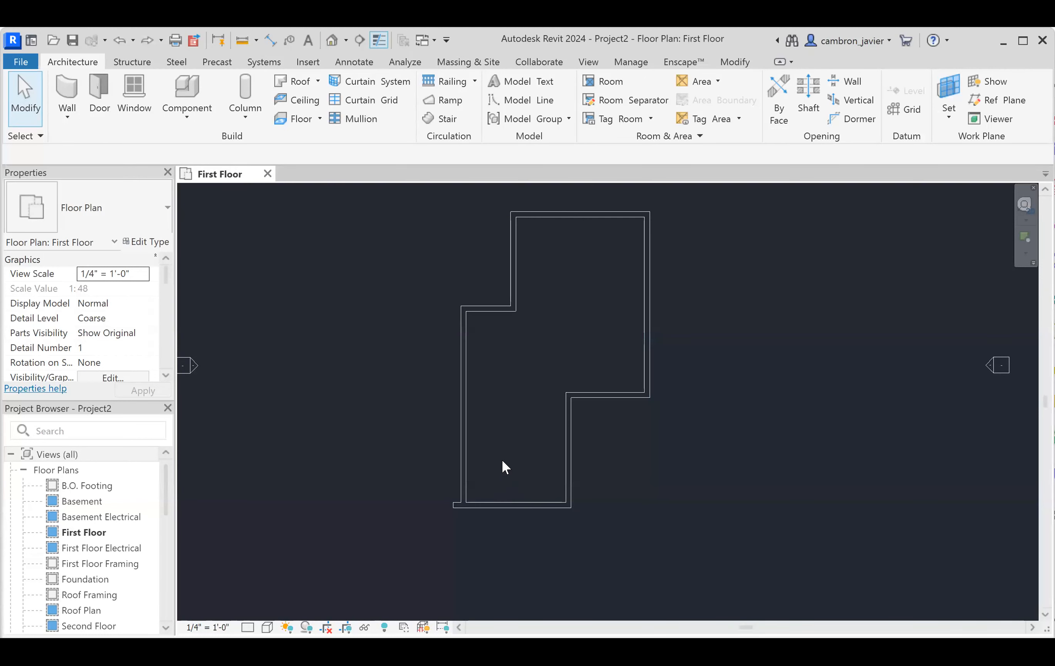
# Check the temporary dimensions of the short horizontal wall at the upper-left step of the outline.
pyautogui.scroll(1, 548, 400)
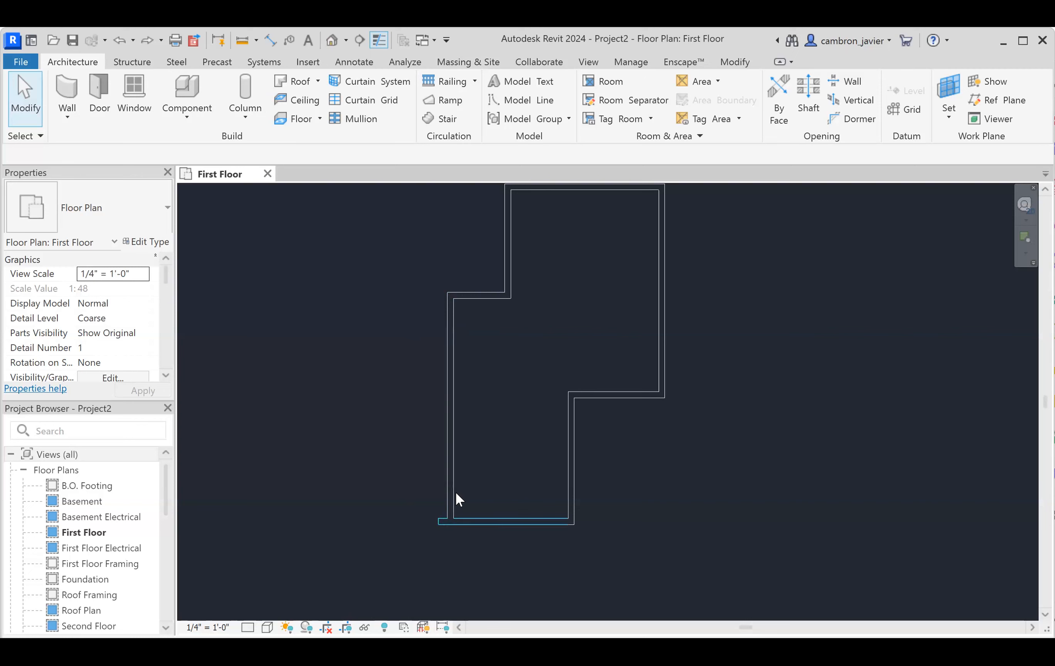
pyautogui.click(462, 294)
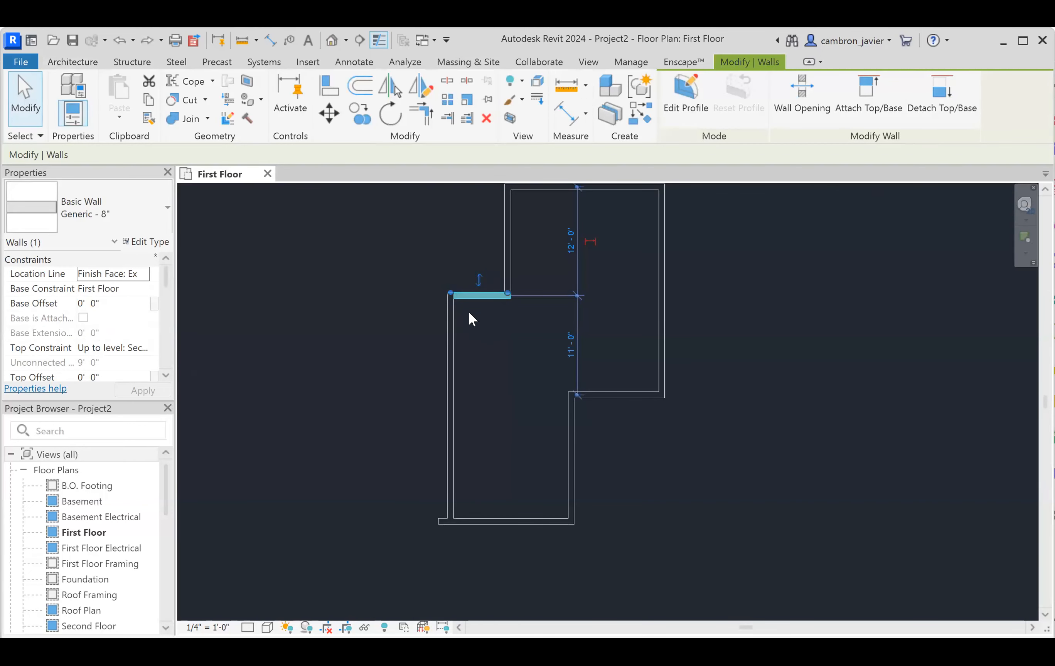
pyautogui.click(406, 360)
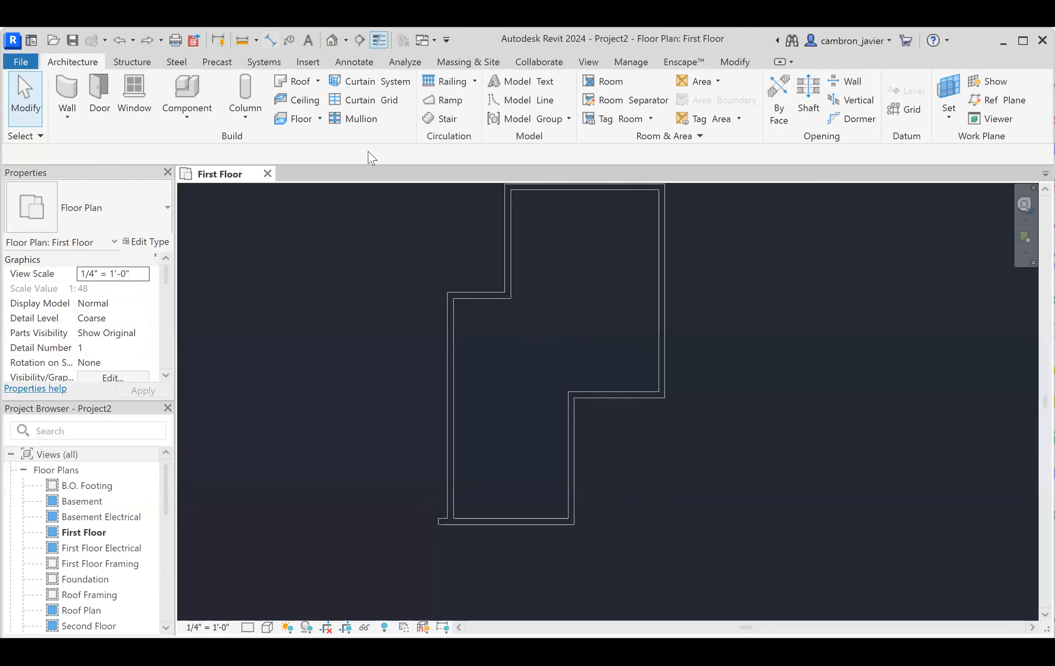
# Set the aligned dimension reference to Wall faces and dimension the left vertical wall between its outer corners.
pyautogui.press('d')
pyautogui.press('i')
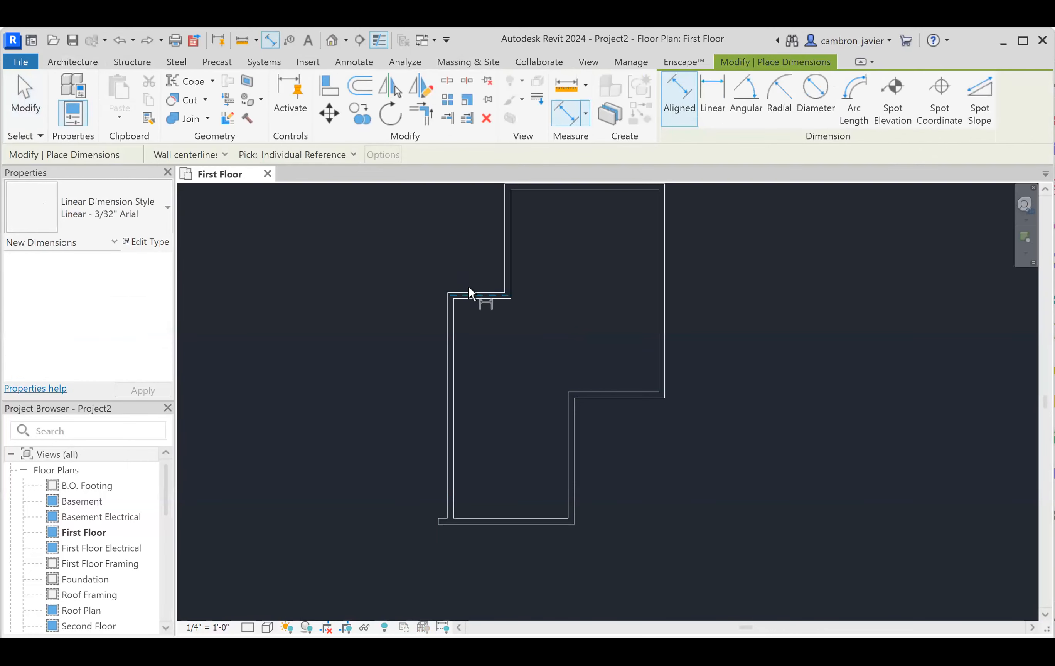
pyautogui.click(215, 155)
pyautogui.click(200, 185)
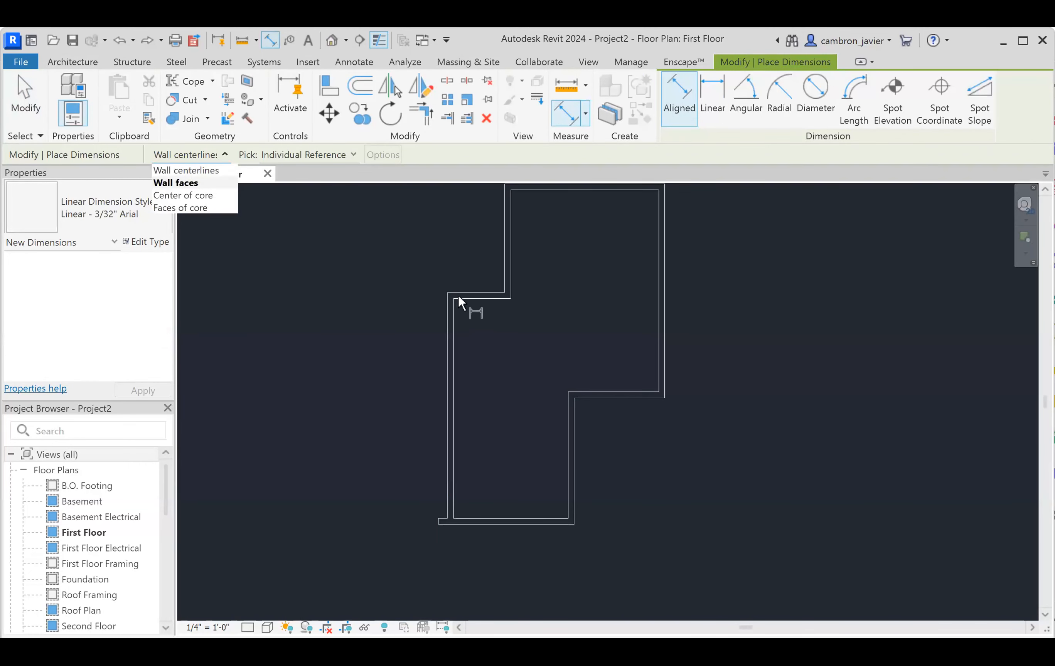
pyautogui.click(462, 291)
pyautogui.click(463, 525)
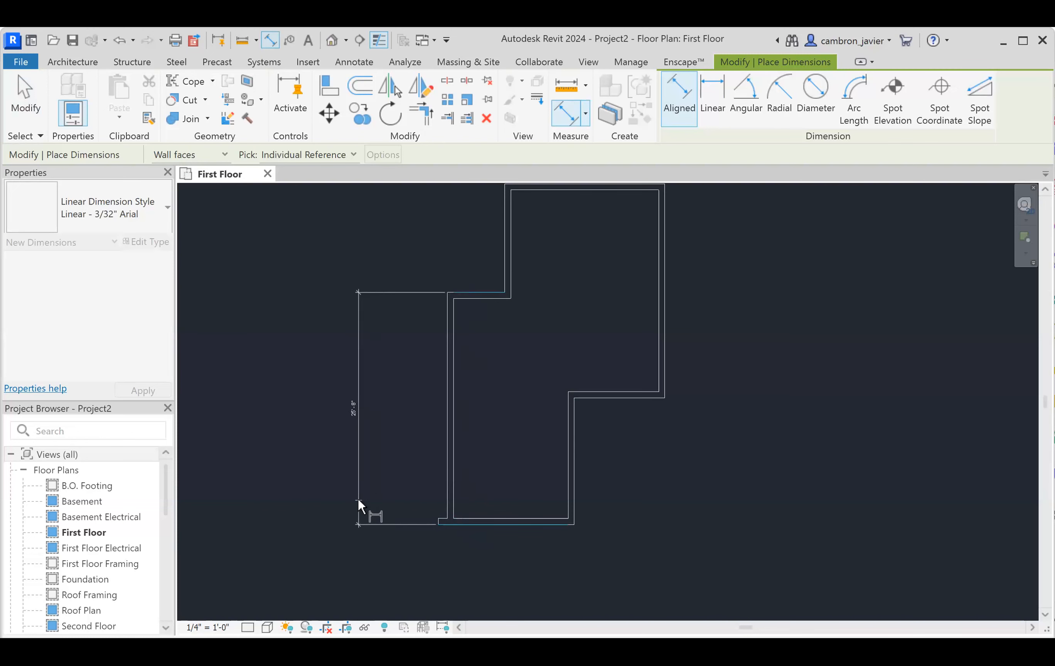
pyautogui.click(399, 497)
pyautogui.scroll(4, 399, 420)
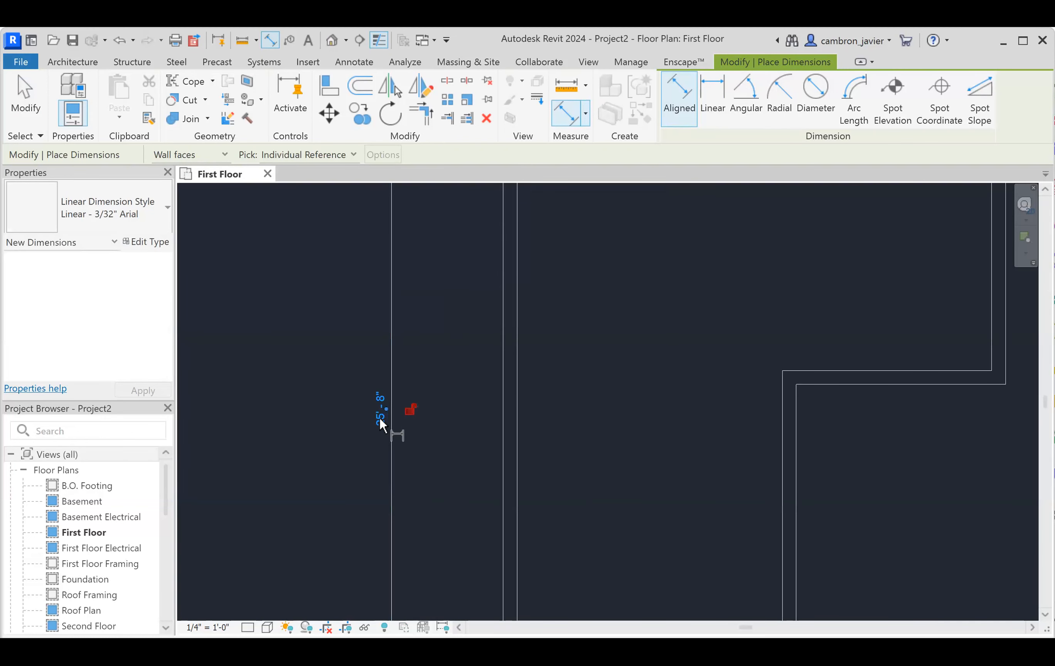
# Dimension the short upper-left horizontal wall between the exterior faces of the two vertical walls and inspect the result.
pyautogui.scroll(-6, 408, 413)
pyautogui.scroll(2, 475, 310)
pyautogui.click(475, 309)
pyautogui.click(531, 252)
pyautogui.click(500, 258)
pyautogui.scroll(1, 530, 329)
pyautogui.scroll(-3, 536, 301)
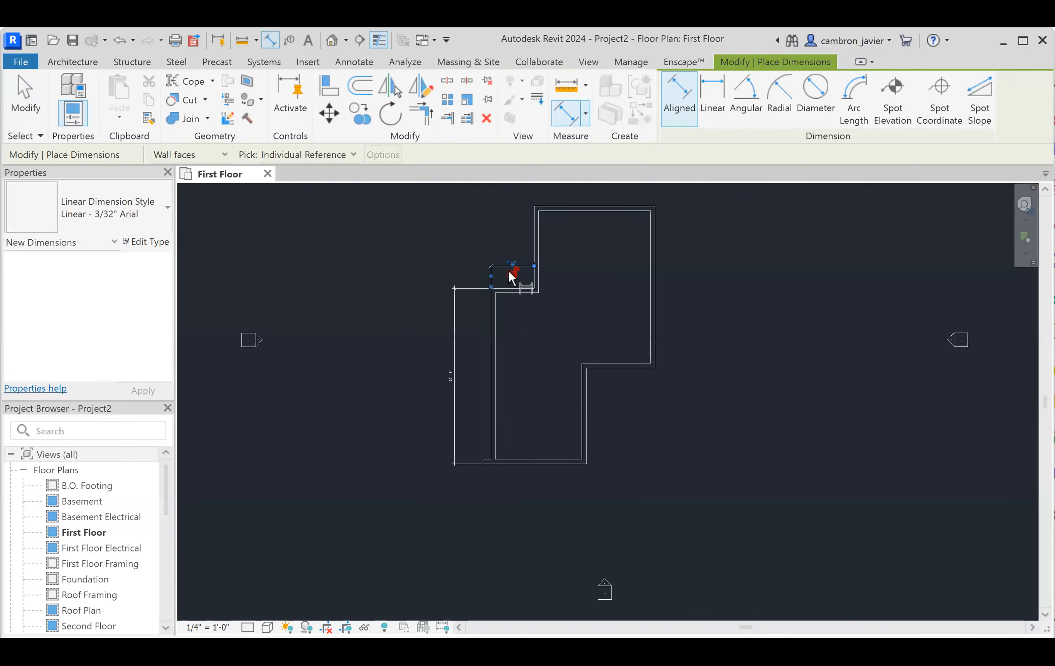
pyautogui.press('Escape')
pyautogui.press('Escape')
pyautogui.click(506, 265)
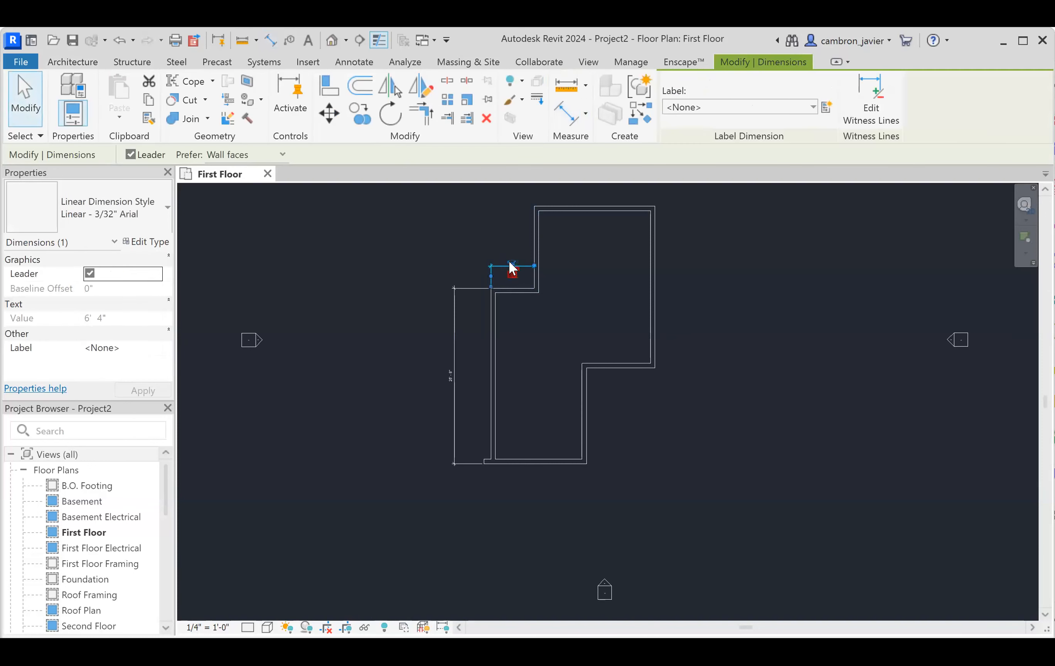
pyautogui.press('Escape')
pyautogui.scroll(3, 513, 253)
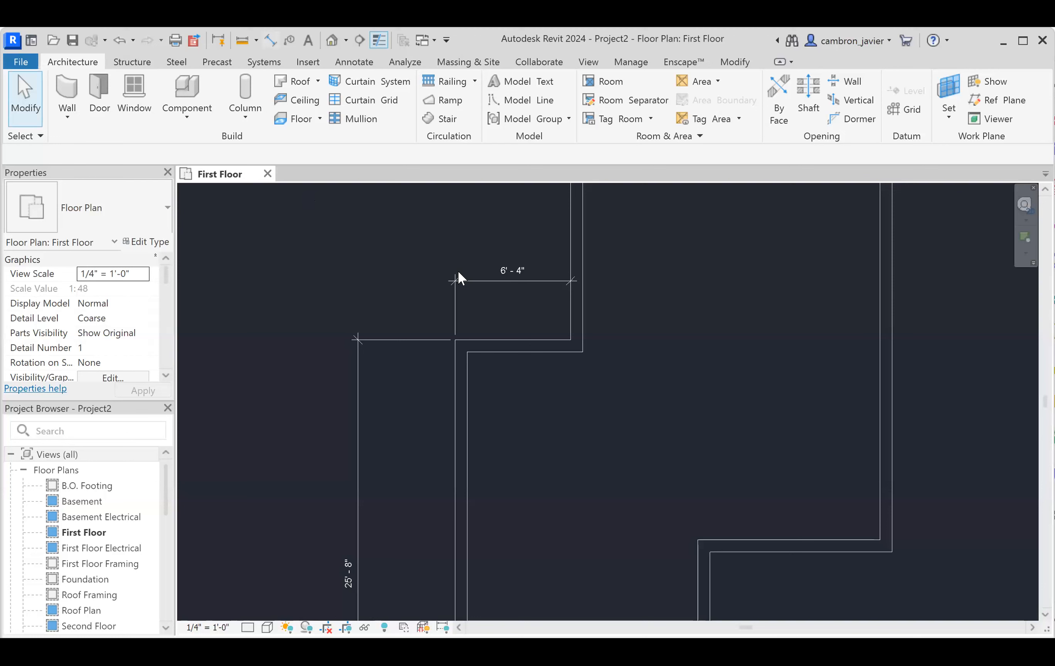
pyautogui.scroll(-2, 445, 355)
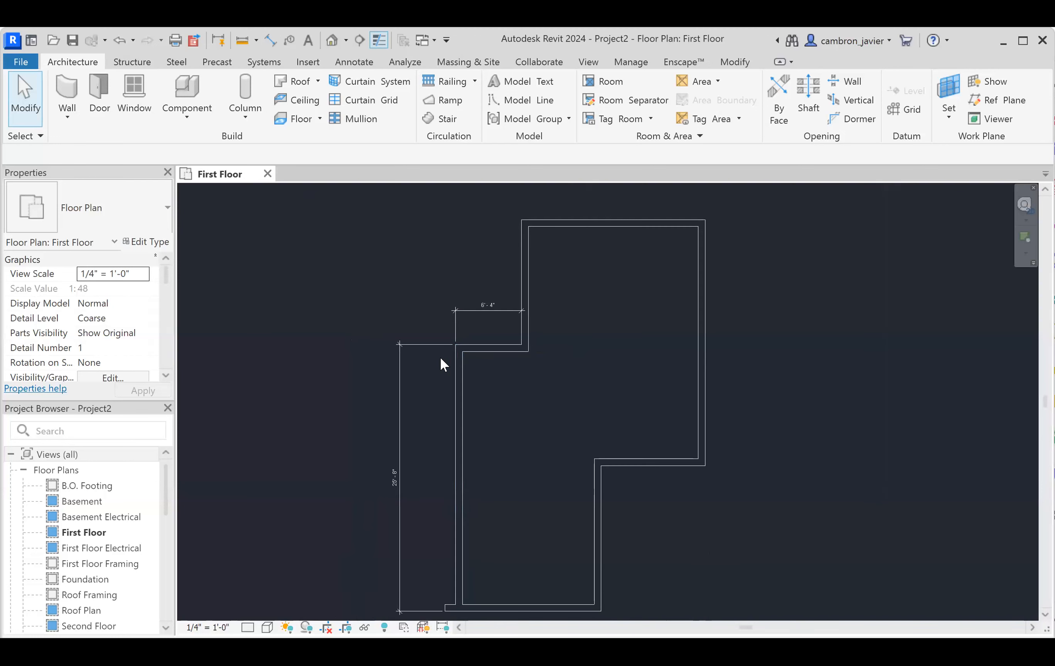
# Delete the two aligned dimensions beside the left vertical wall and above the short horizontal wall.
pyautogui.click(425, 344)
pyautogui.press('Delete')
pyautogui.press('Delete')
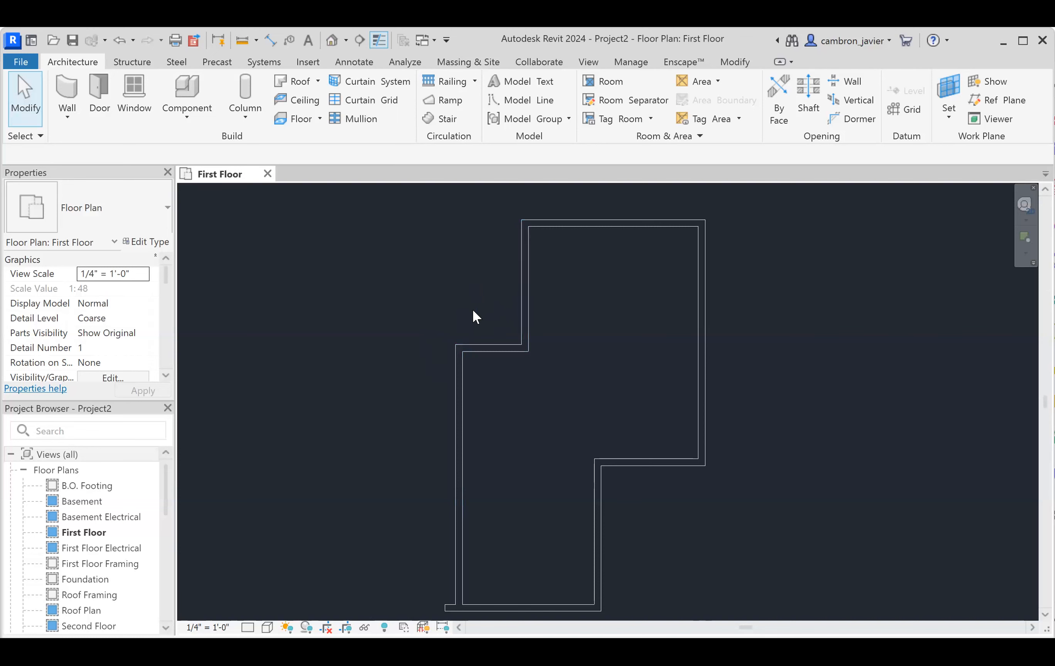
# Move the short upper-left wall's lower temporary dimension witness line down to the bottom wall to measure that distance.
pyautogui.click(482, 349)
pyautogui.scroll(-1, 458, 410)
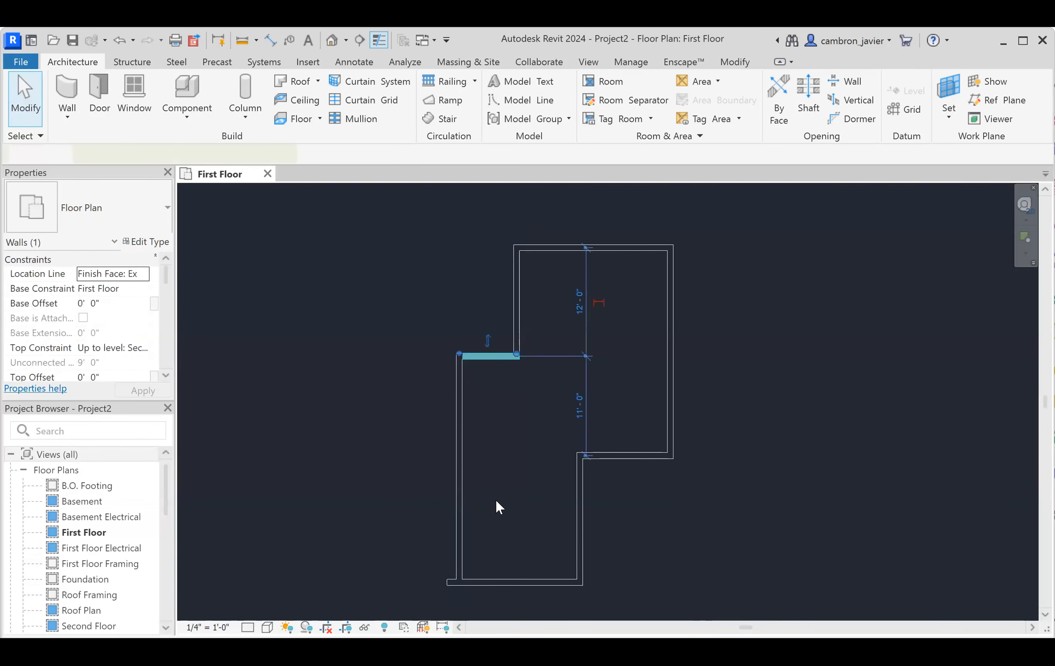
pyautogui.scroll(2, 556, 451)
pyautogui.scroll(-2, 525, 439)
pyautogui.scroll(1, 576, 496)
pyautogui.scroll(1, 573, 495)
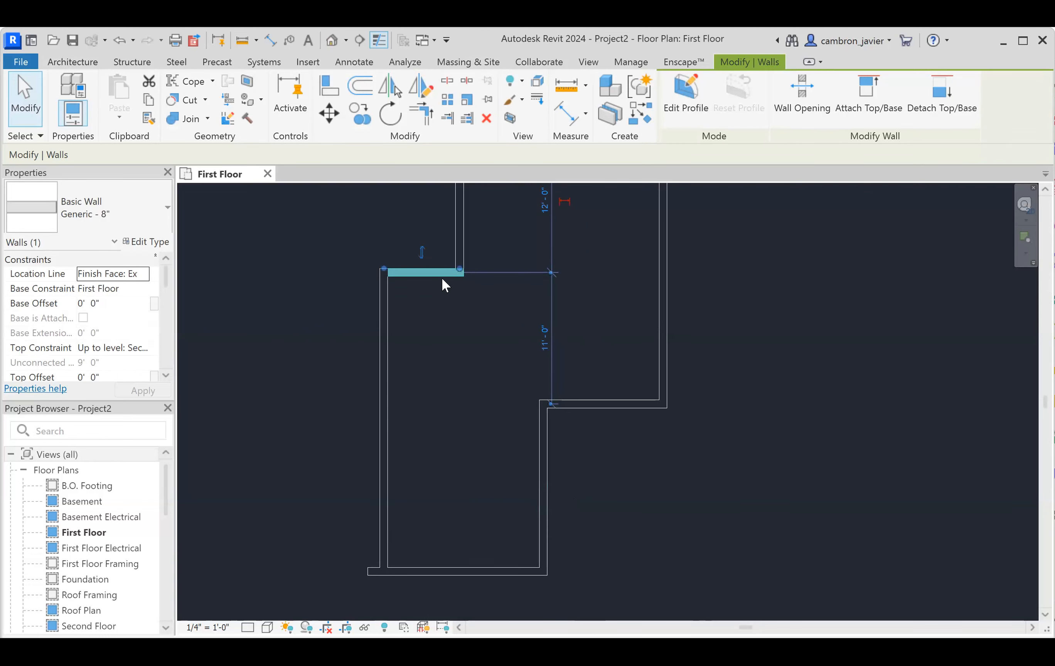
pyautogui.moveTo(552, 408); pyautogui.dragTo(460, 574)
pyautogui.press('Escape')
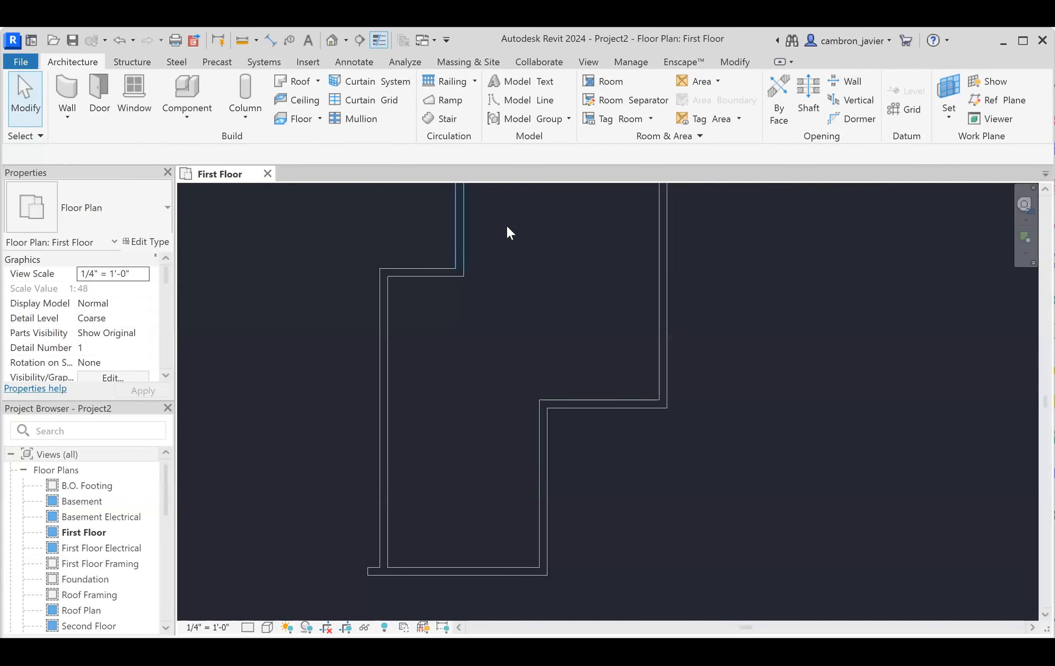
# Set temporary dimensions to measure from wall Faces and door and window Openings, and check them on the short upper-left wall.
pyautogui.click(630, 62)
pyautogui.click(356, 103)
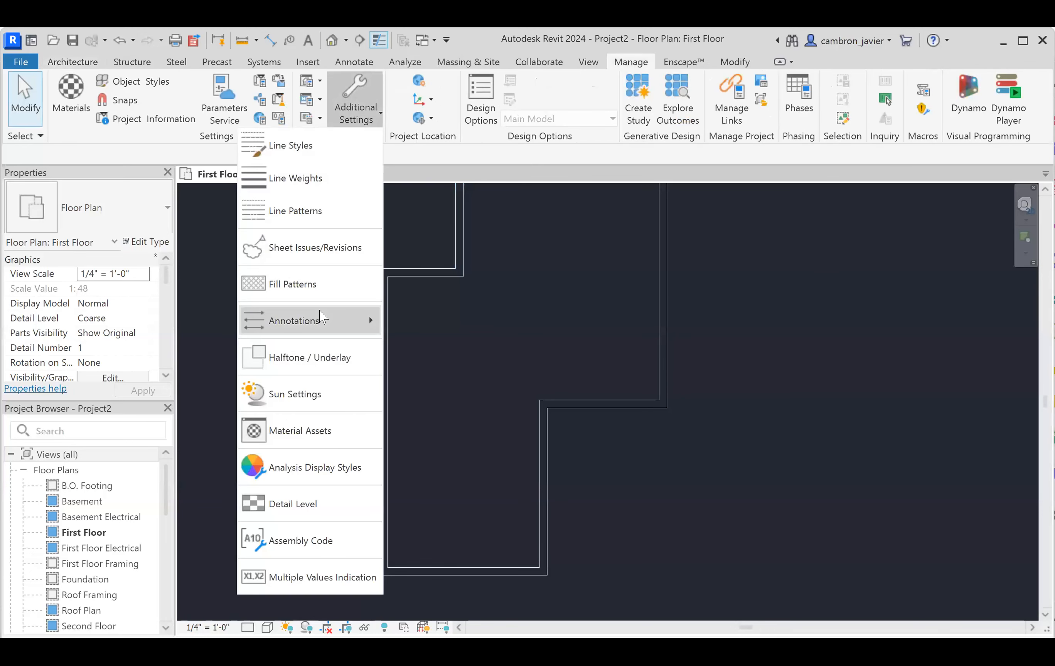
pyautogui.moveTo(322, 315)
pyautogui.click(184, 350)
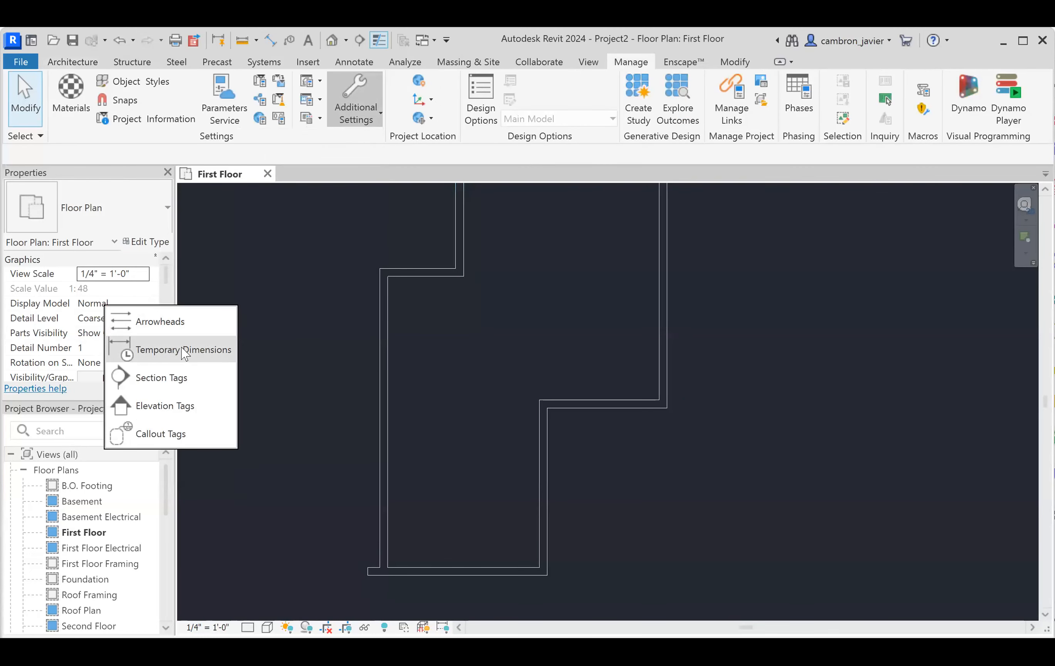
pyautogui.click(362, 266)
pyautogui.click(362, 323)
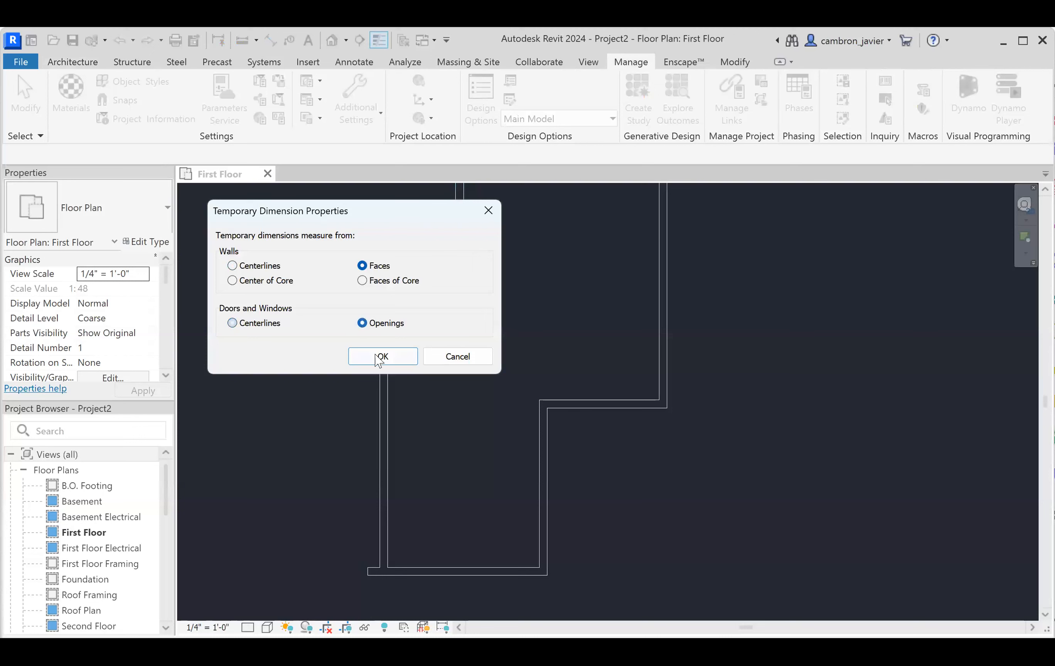
pyautogui.click(382, 357)
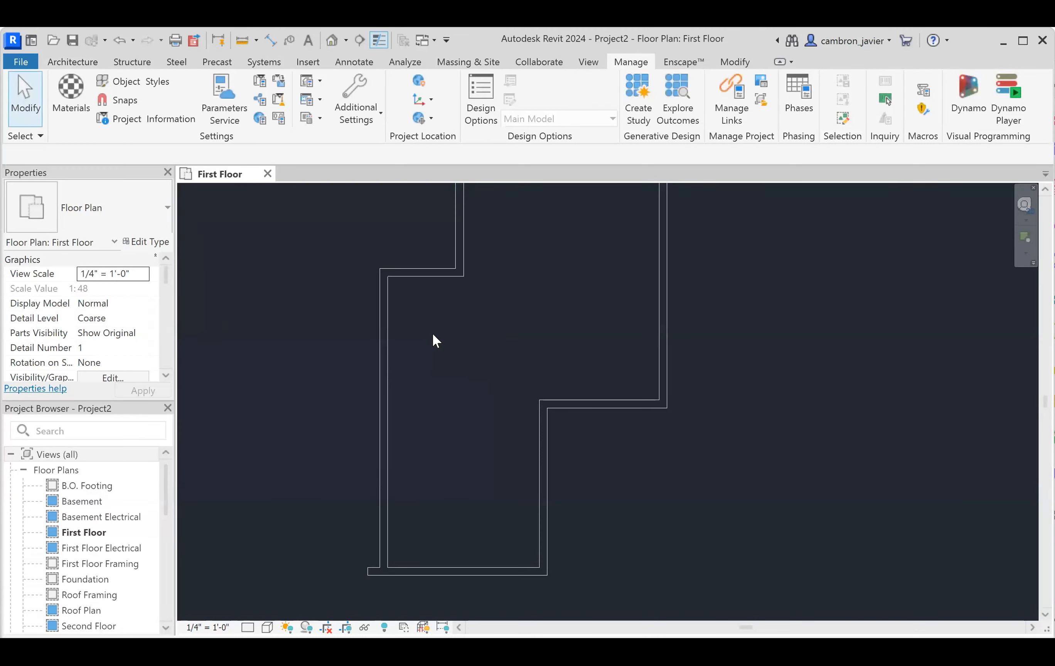
pyautogui.click(415, 269)
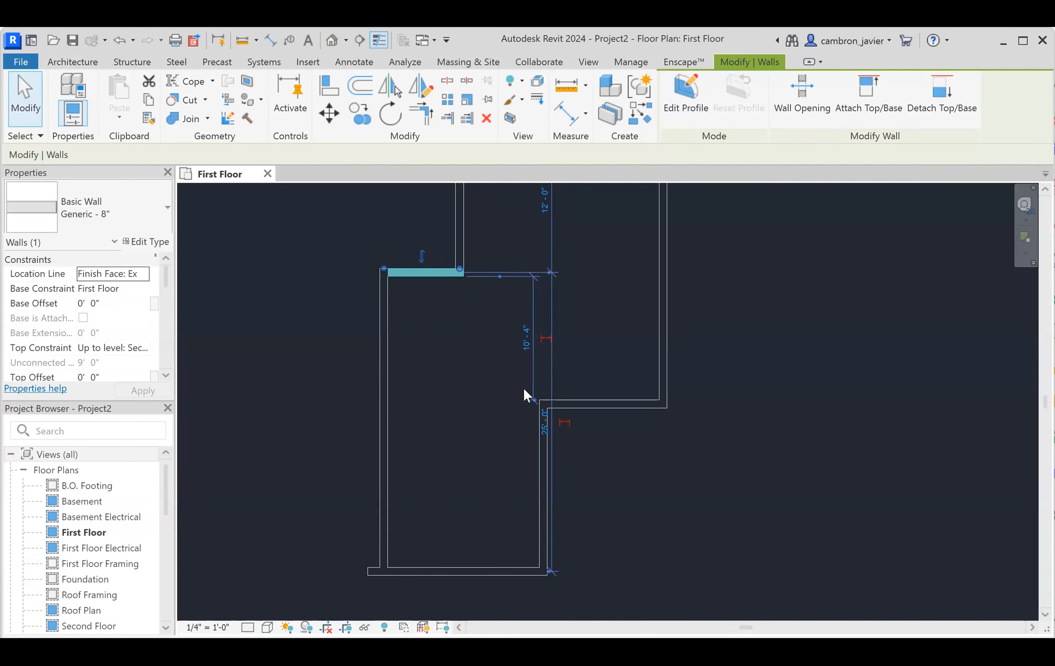
# Move the lower witness line of the short upper-left wall's long temporary dimension to the bottom wall's exterior face.
pyautogui.scroll(5, 544, 525)
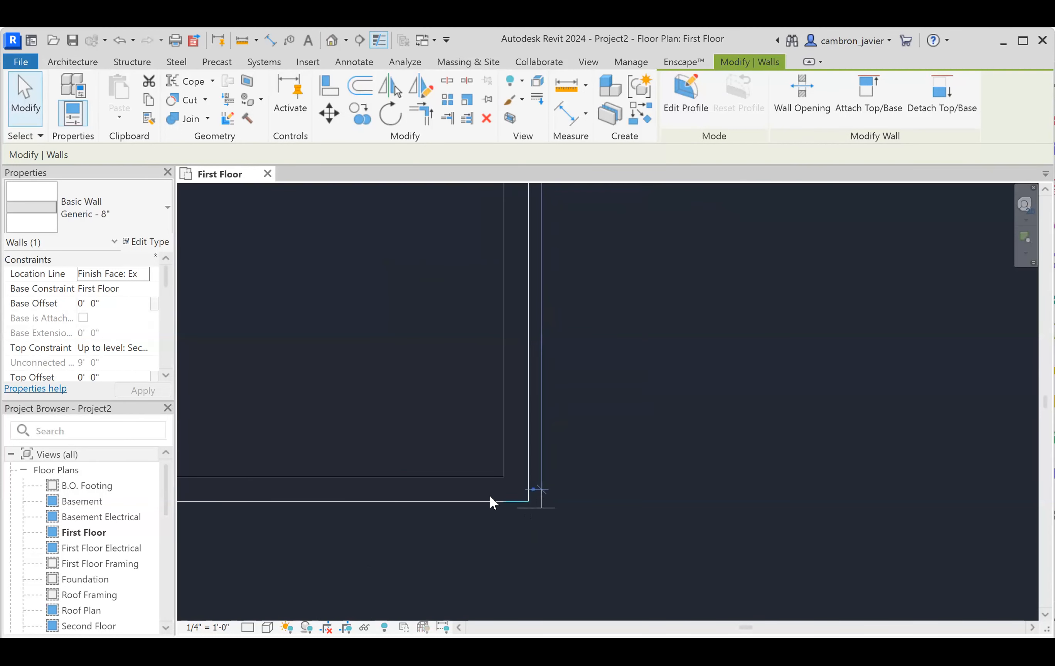
pyautogui.scroll(-3, 594, 497)
pyautogui.scroll(-2, 583, 341)
pyautogui.scroll(5, 526, 200)
pyautogui.scroll(-3, 682, 389)
pyautogui.scroll(5, 678, 524)
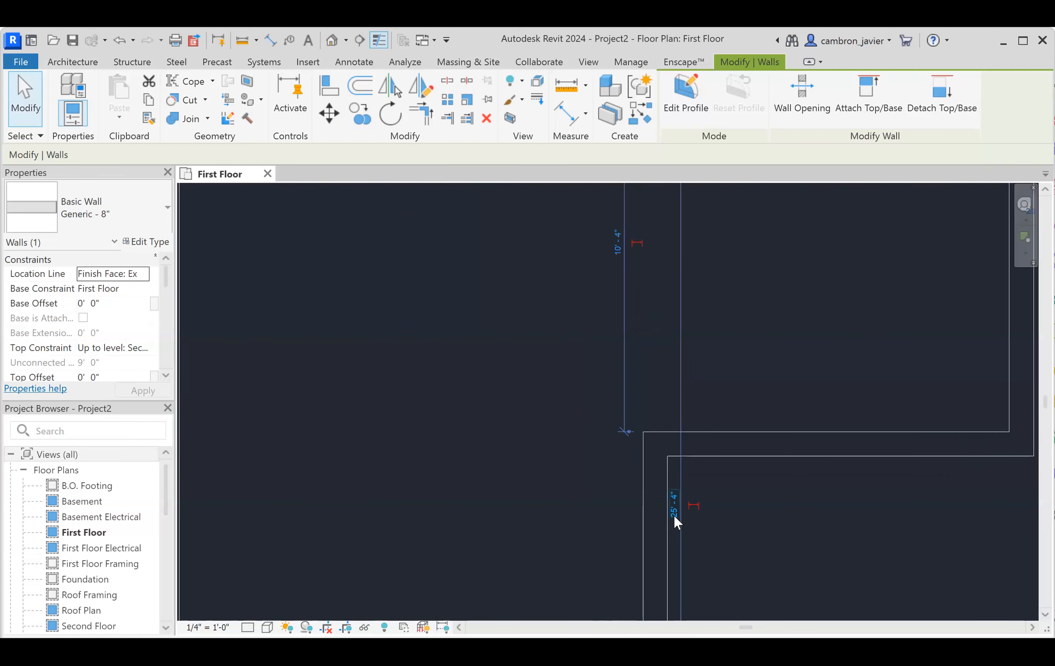
# Move the upper witness line of that long temporary dimension to the short upper-left wall's exterior face.
pyautogui.scroll(-4, 676, 507)
pyautogui.scroll(3, 673, 322)
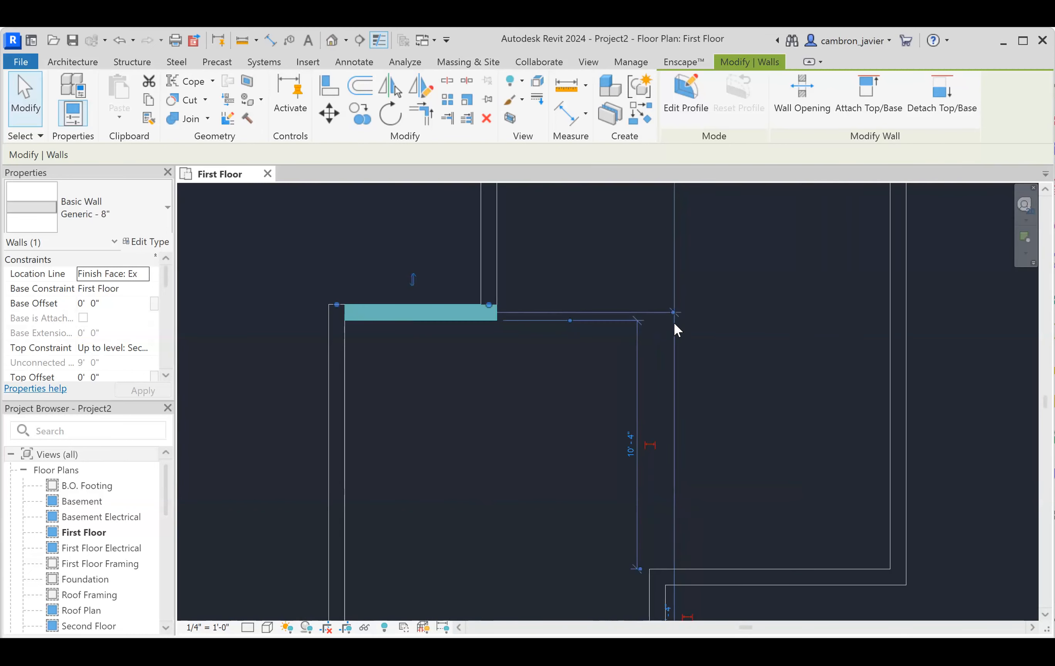
pyautogui.moveTo(670, 310); pyautogui.dragTo(447, 300)
pyautogui.scroll(-2, 604, 294)
pyautogui.scroll(2, 628, 420)
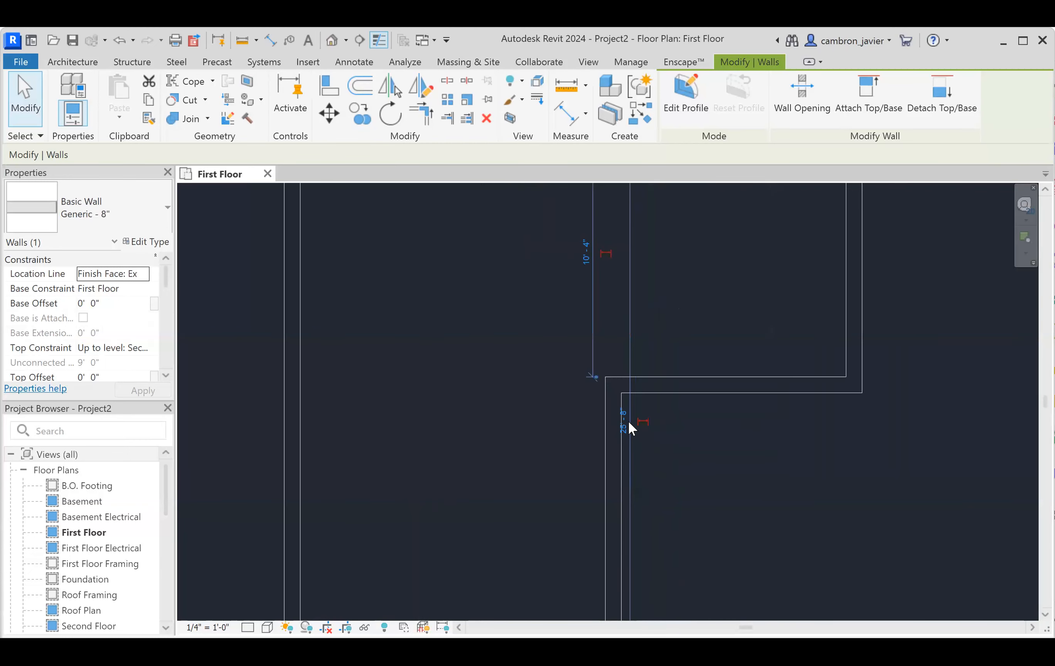
pyautogui.scroll(-4, 626, 424)
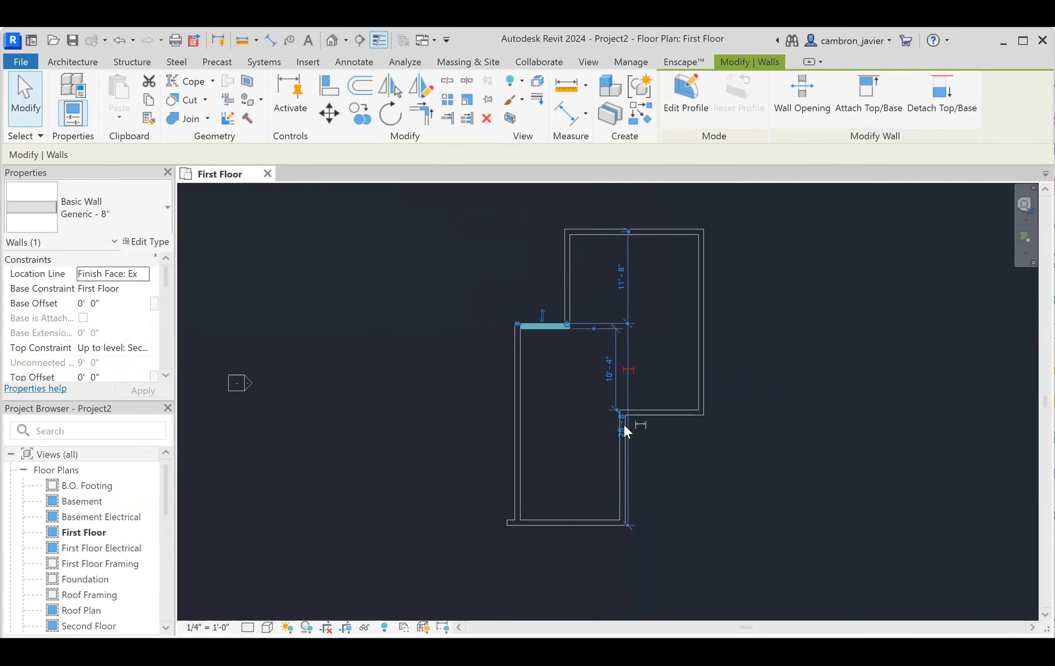
pyautogui.scroll(1, 623, 424)
pyautogui.scroll(1, 593, 344)
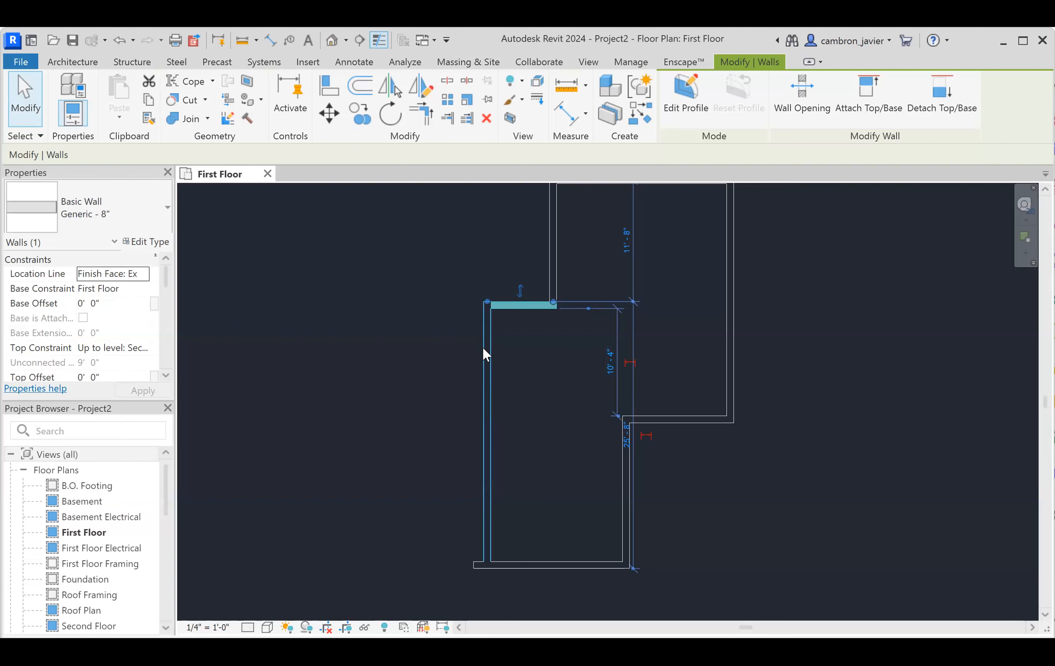
# Compare the temporary dimensions of the left vertical wall, the short upper-left wall and the bottom wall by selecting them in turn.
pyautogui.click(487, 365)
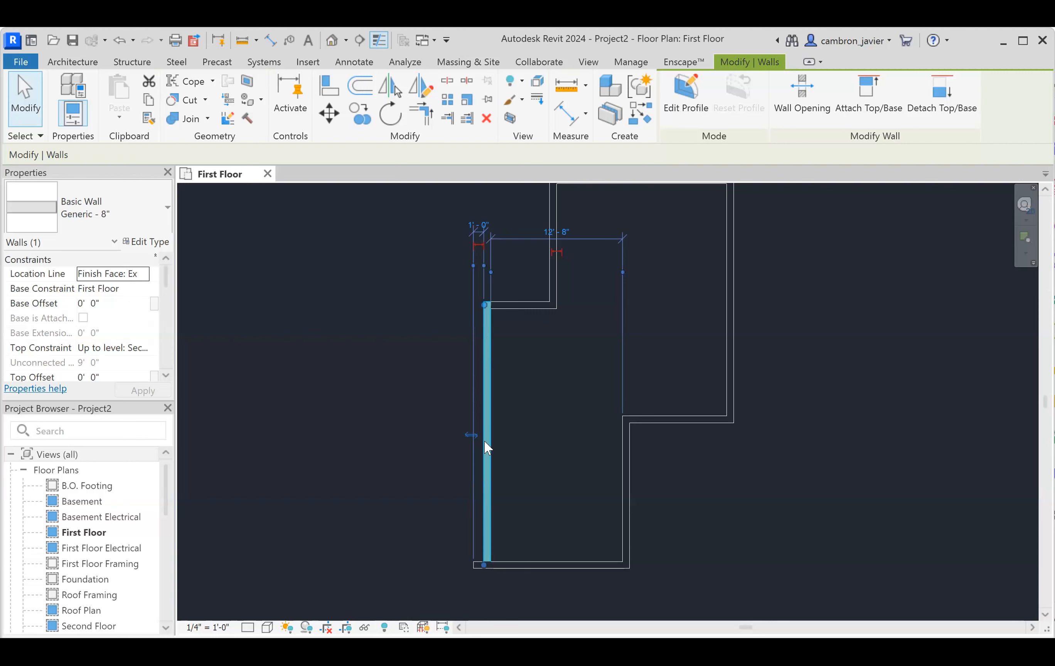
pyautogui.click(515, 304)
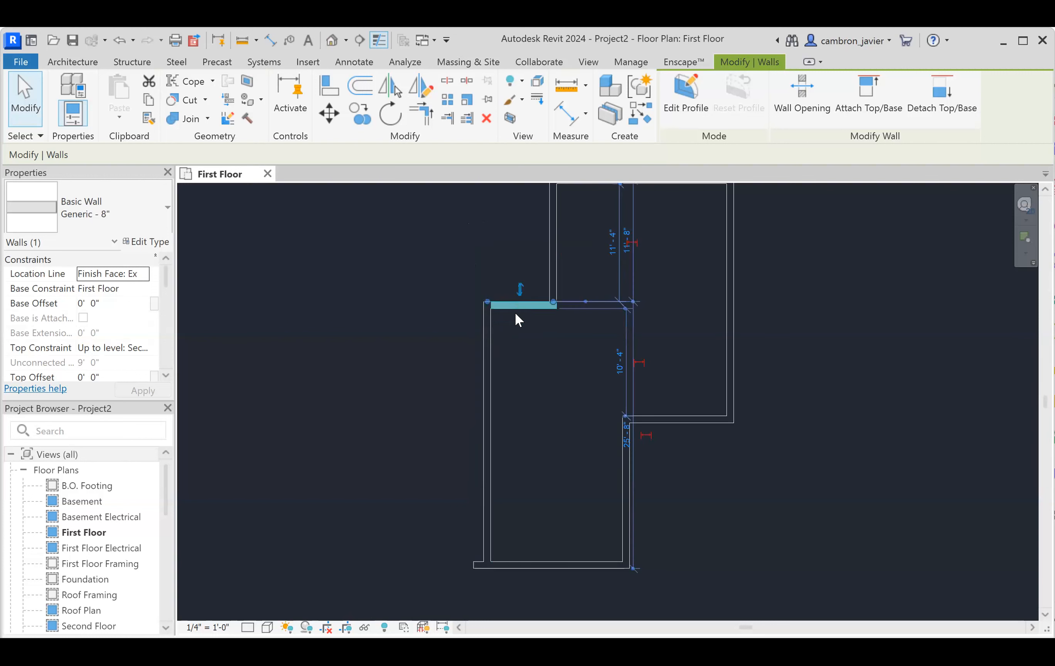
pyautogui.click(525, 564)
pyautogui.click(516, 304)
pyautogui.click(530, 565)
pyautogui.click(518, 305)
pyautogui.click(529, 565)
pyautogui.click(530, 306)
pyautogui.click(523, 563)
pyautogui.click(528, 306)
pyautogui.click(523, 402)
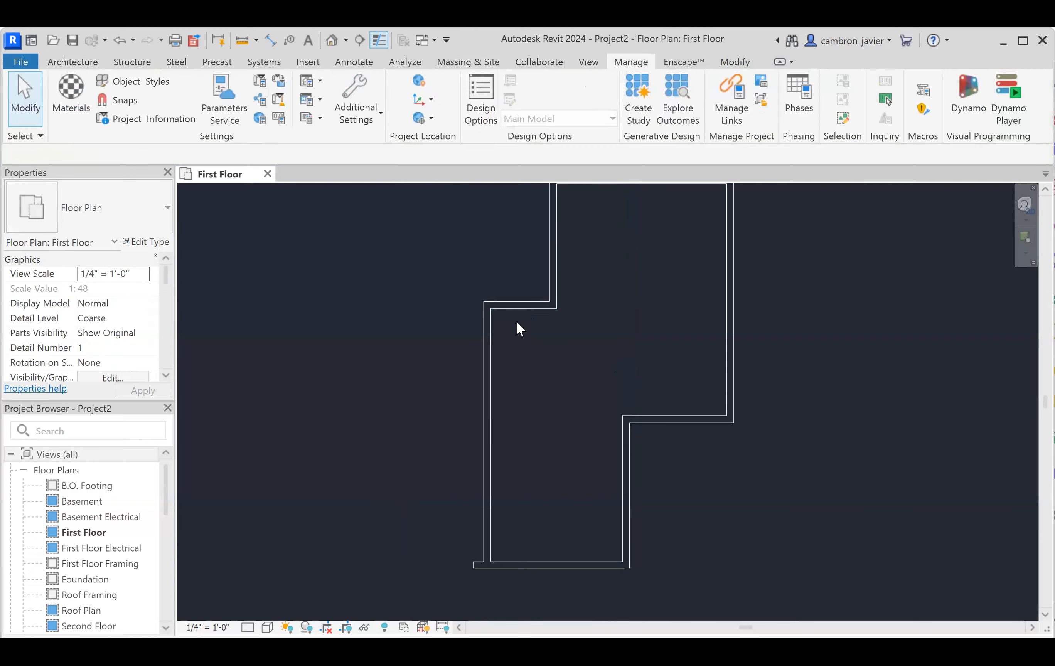
pyautogui.click(495, 380)
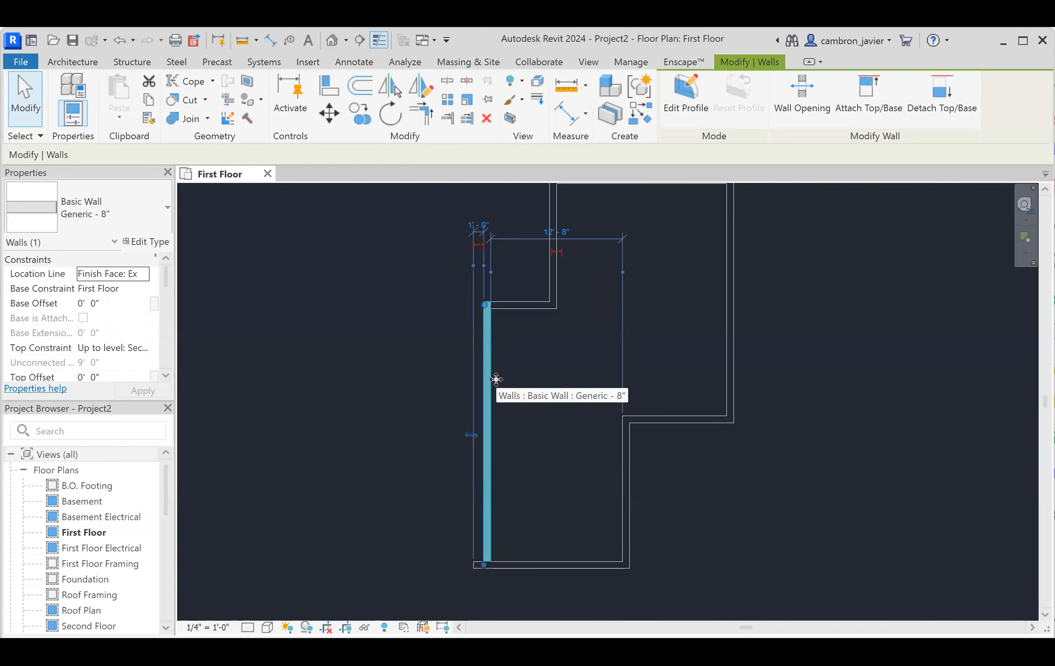
pyautogui.click(515, 305)
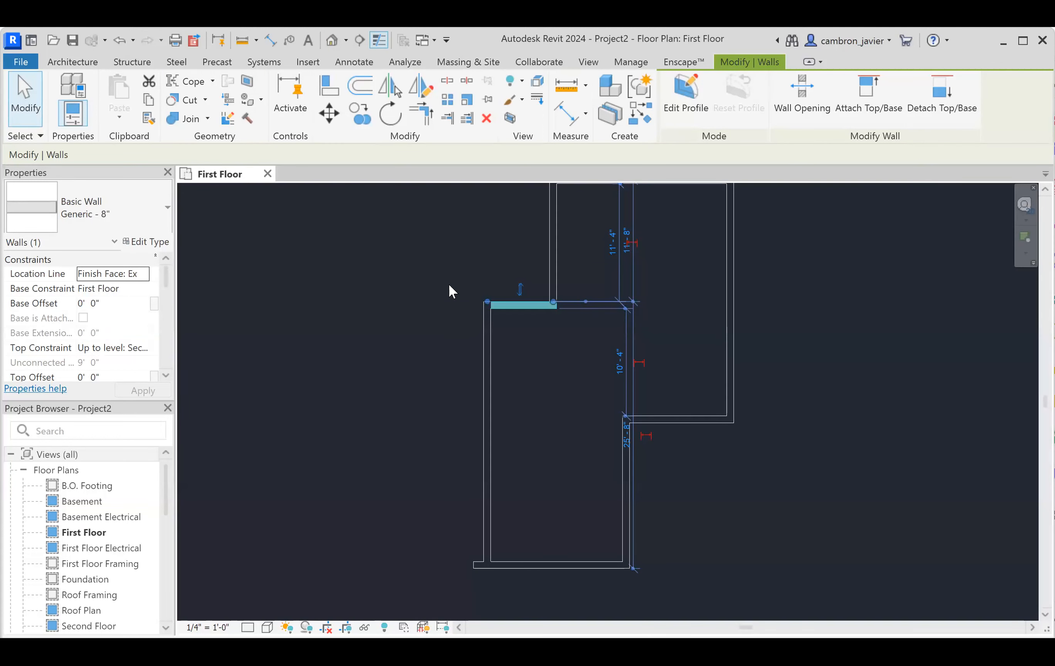
# For the upper-left vertical wall, move the temporary dimension's far witness line to the exterior face of the long left wall.
pyautogui.scroll(-2, 555, 440)
pyautogui.scroll(4, 537, 309)
pyautogui.click(599, 355)
pyautogui.scroll(-2, 595, 374)
pyautogui.scroll(2, 574, 216)
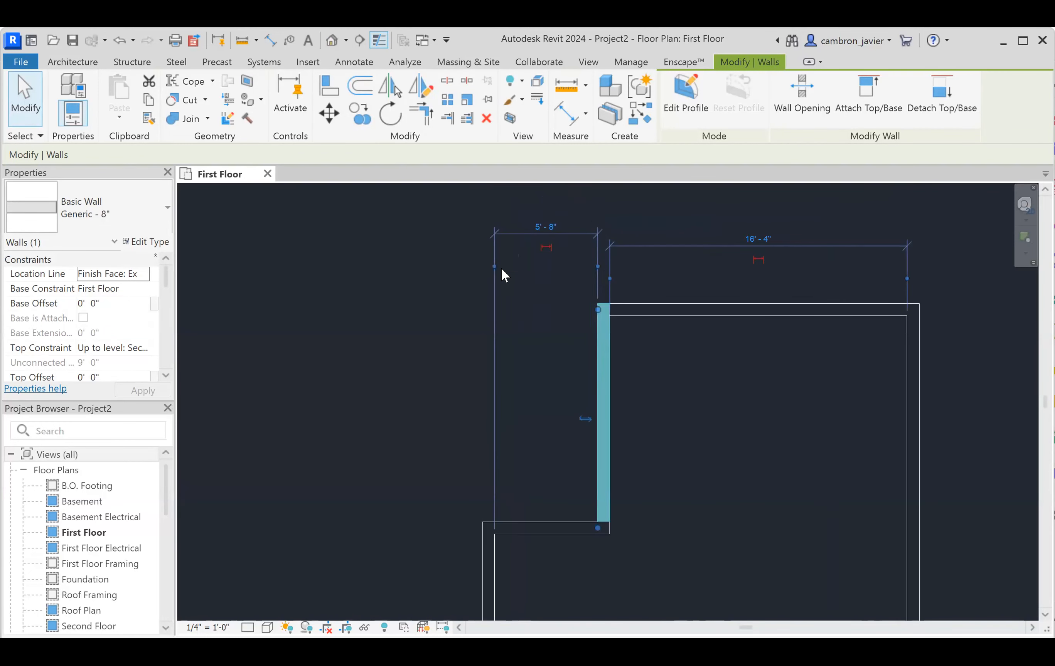
pyautogui.moveTo(496, 408); pyautogui.dragTo(480, 554)
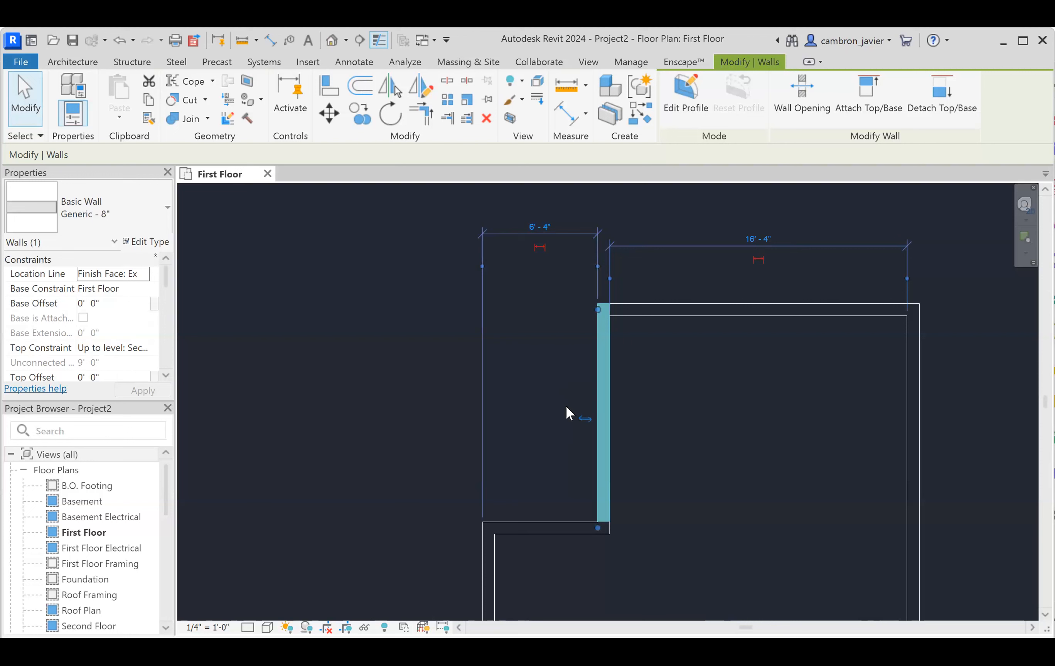
# Shift the top wall's temporary dimension witness line to its exterior face and check the distance to the short upper-left wall.
pyautogui.click(654, 309)
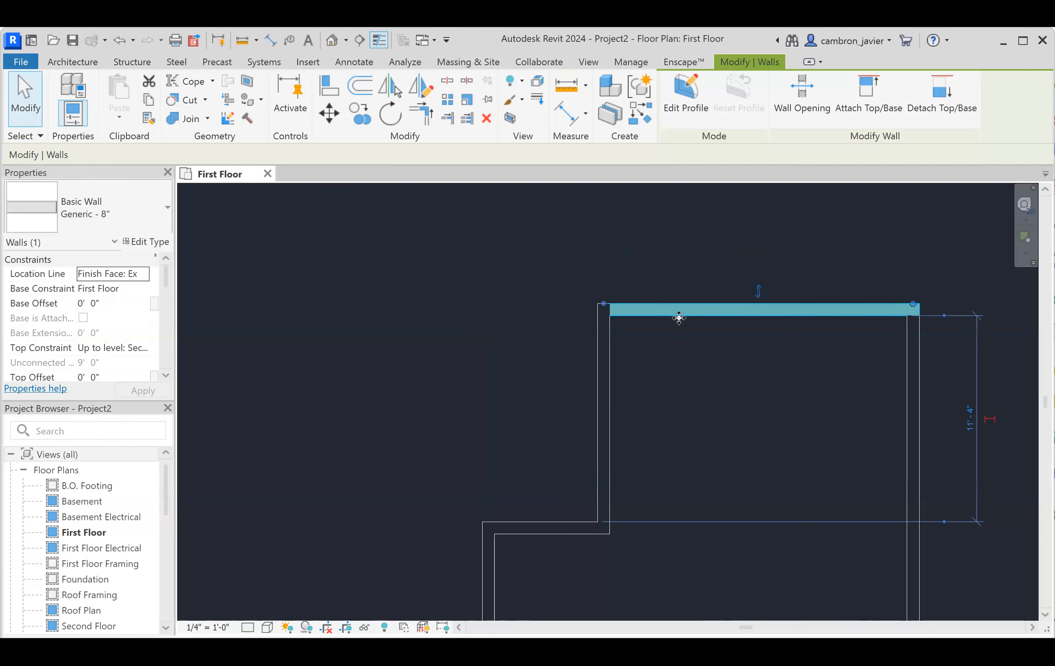
pyautogui.scroll(-1, 678, 313)
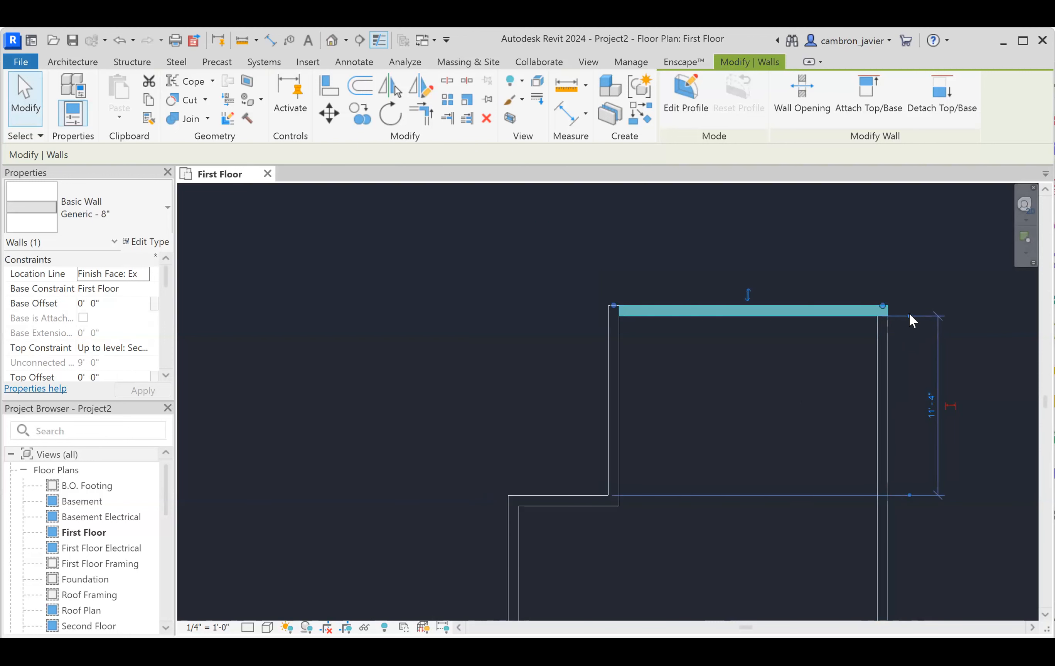
pyautogui.click(829, 310)
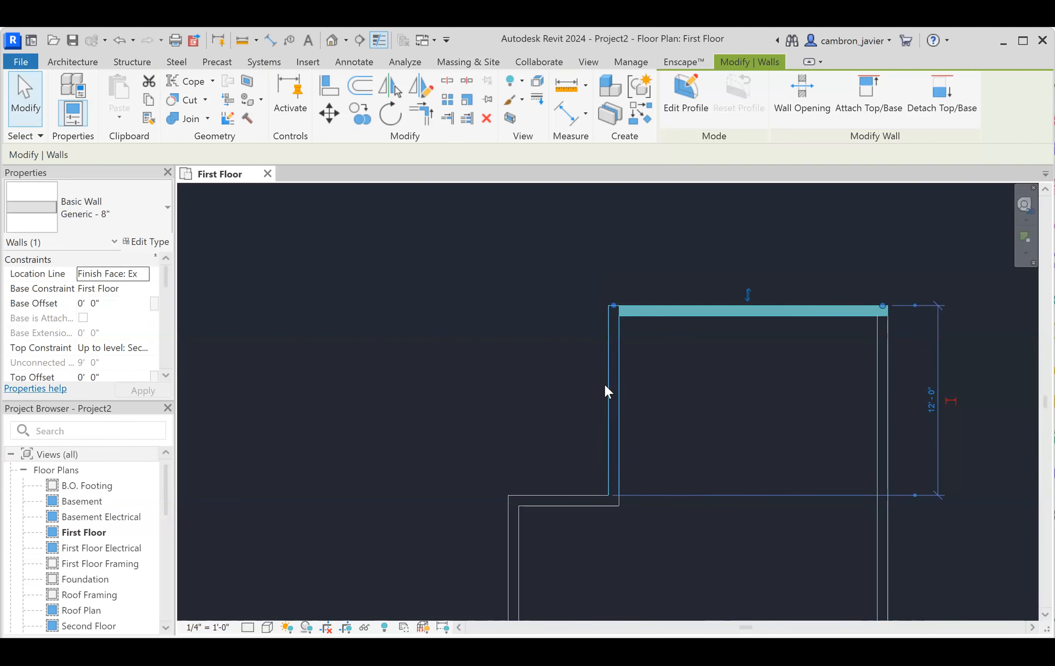
pyautogui.scroll(-3, 642, 359)
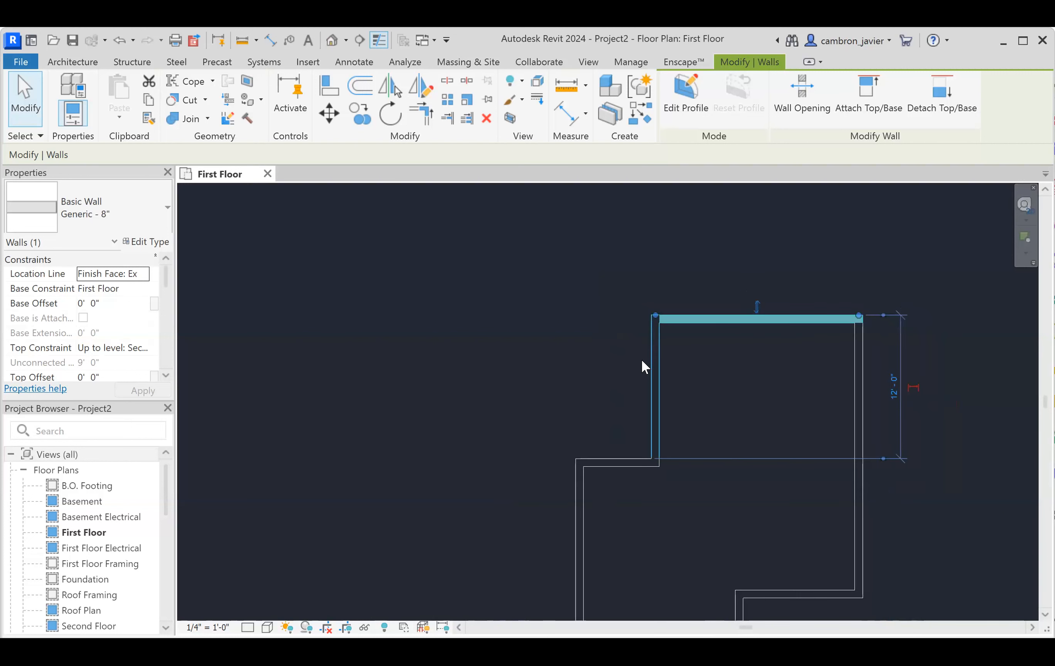
pyautogui.scroll(4, 859, 458)
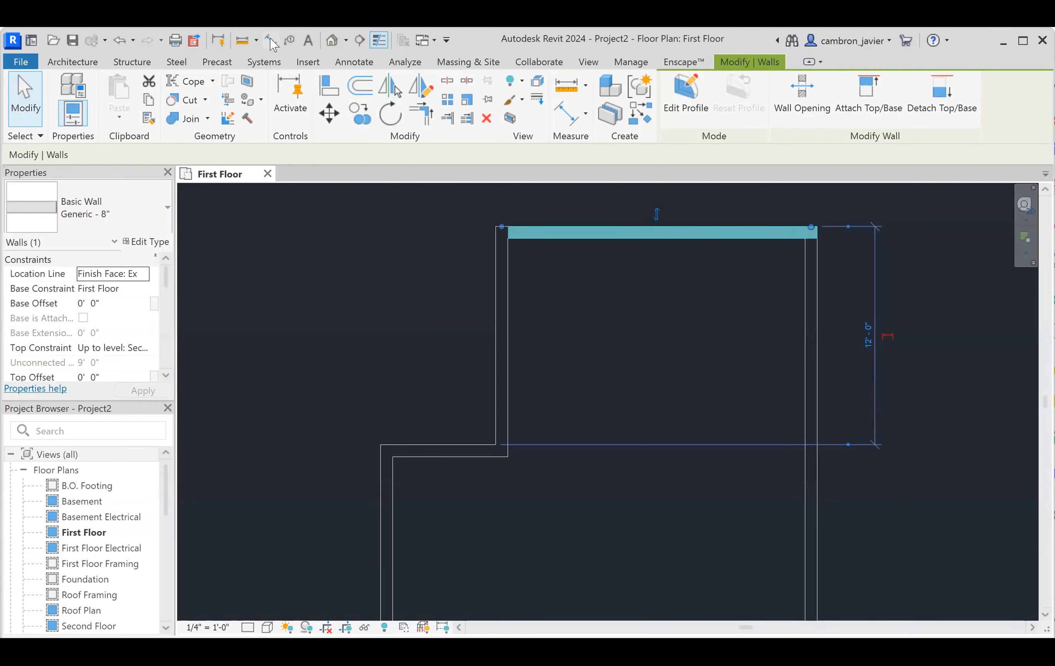
pyautogui.click(734, 264)
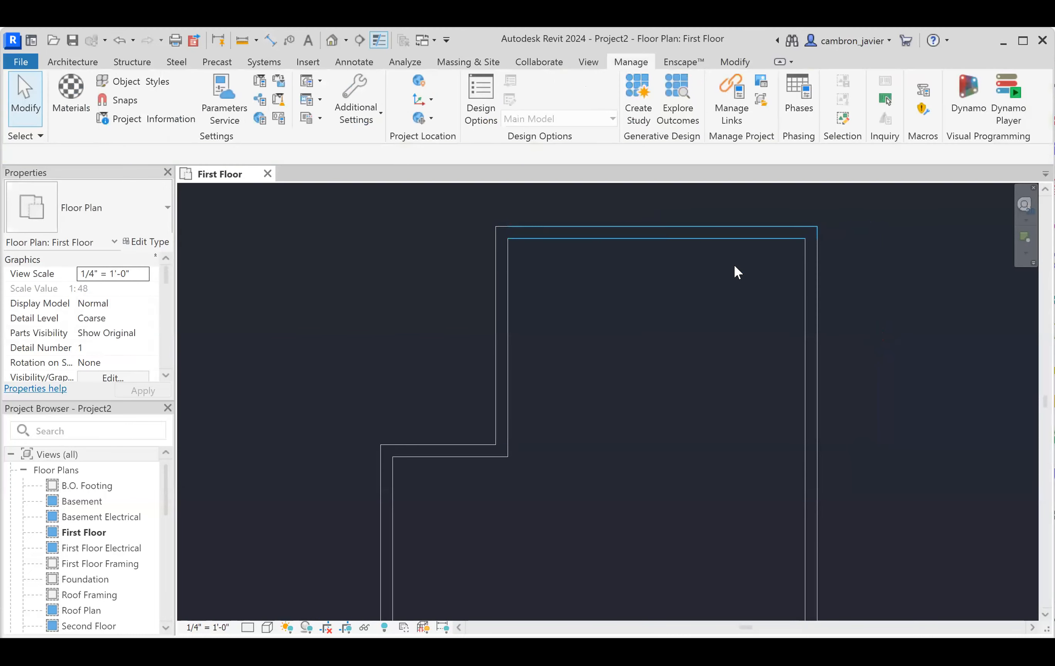
# Move both witness lines of the right vertical wall's temporary dimension to the exterior faces of the right and upper-left vertical walls.
pyautogui.click(802, 293)
pyautogui.scroll(-3, 660, 287)
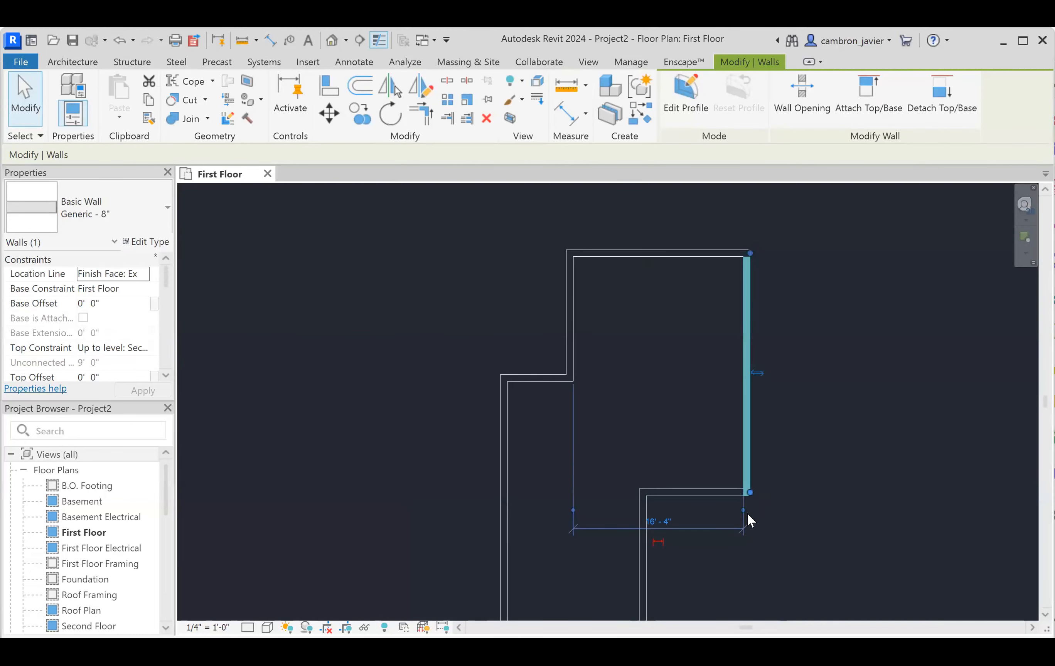
pyautogui.scroll(2, 747, 512)
pyautogui.click(742, 507)
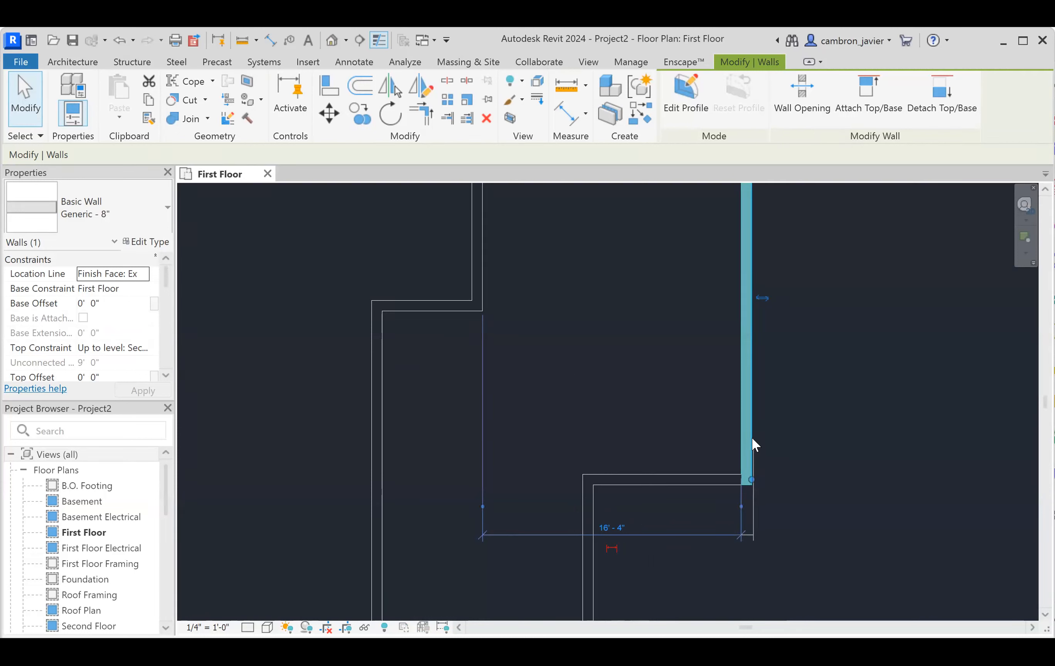
pyautogui.moveTo(480, 507); pyautogui.dragTo(471, 282)
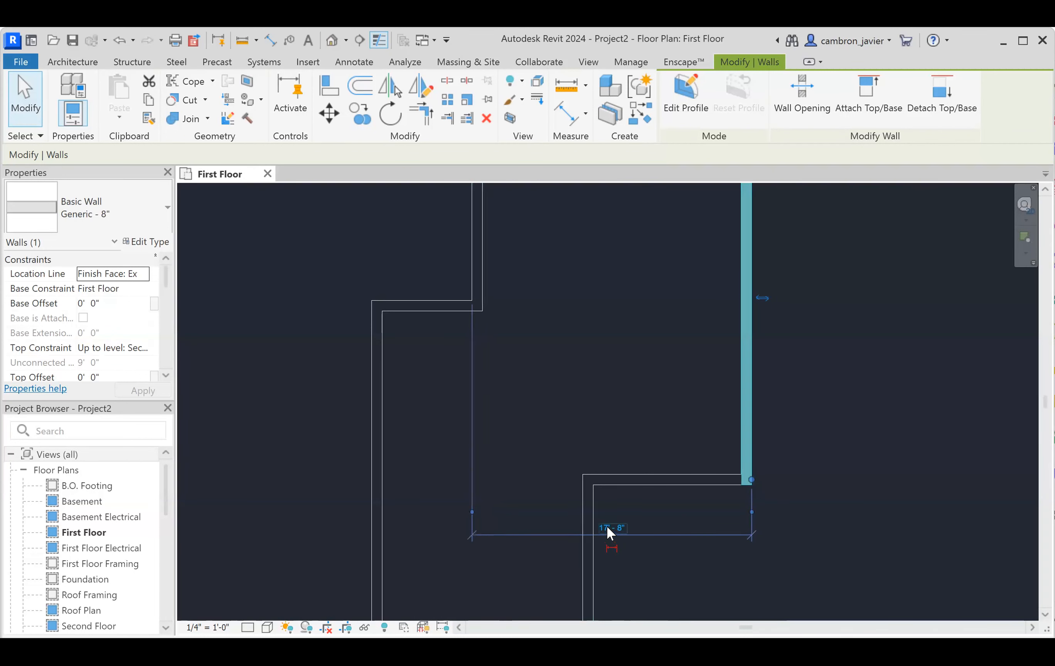
pyautogui.scroll(-3, 612, 516)
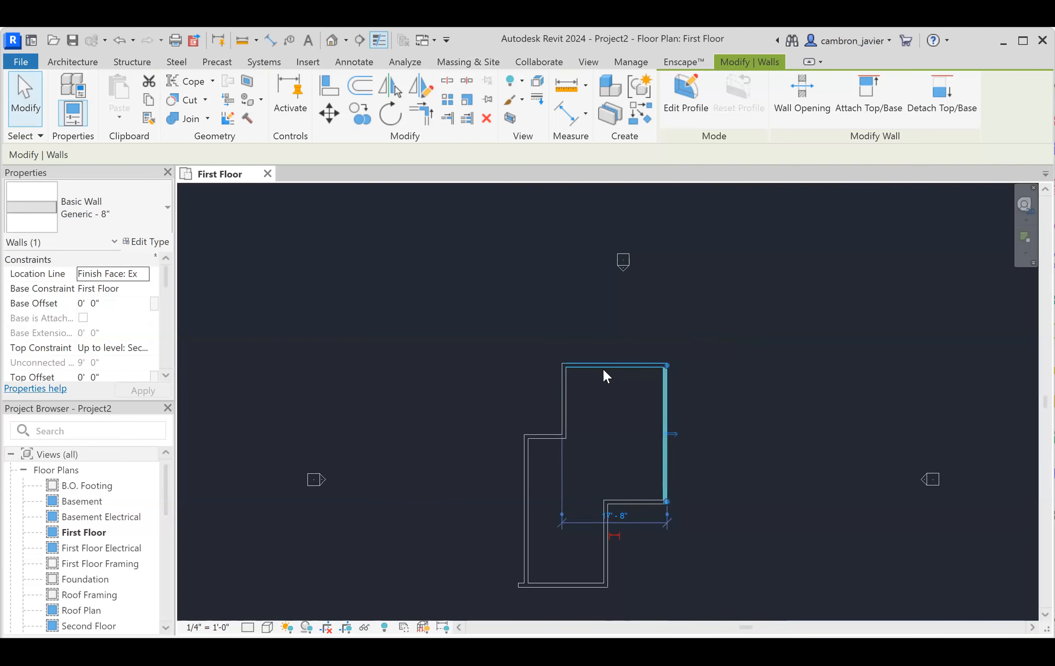
pyautogui.scroll(2, 594, 370)
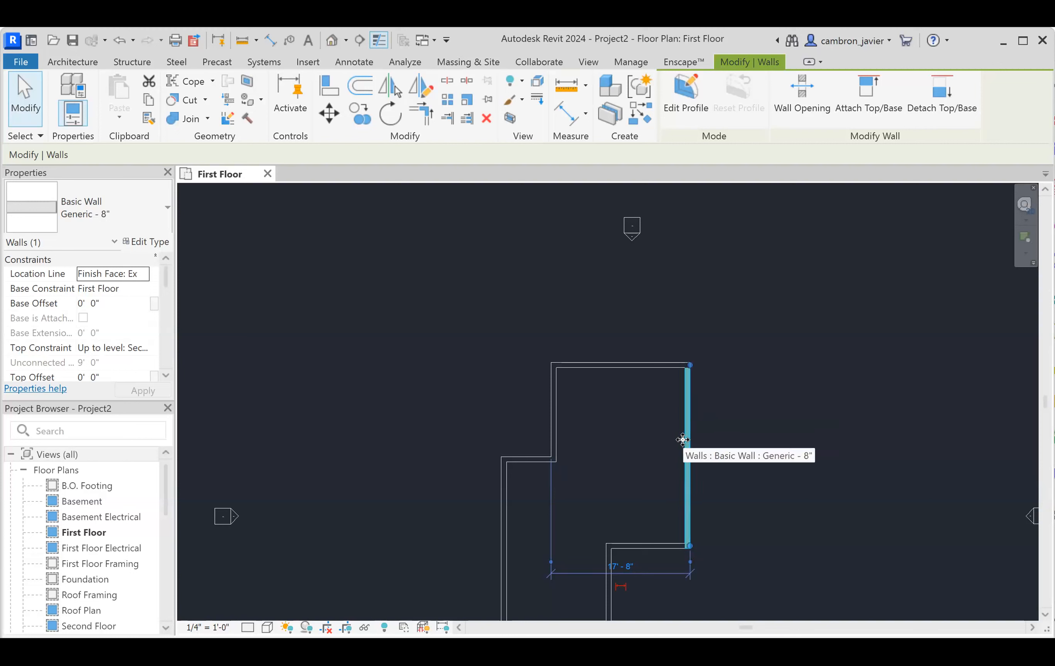
# Check the temporary dimensions on both sides of the upper-left vertical wall.
pyautogui.click(553, 396)
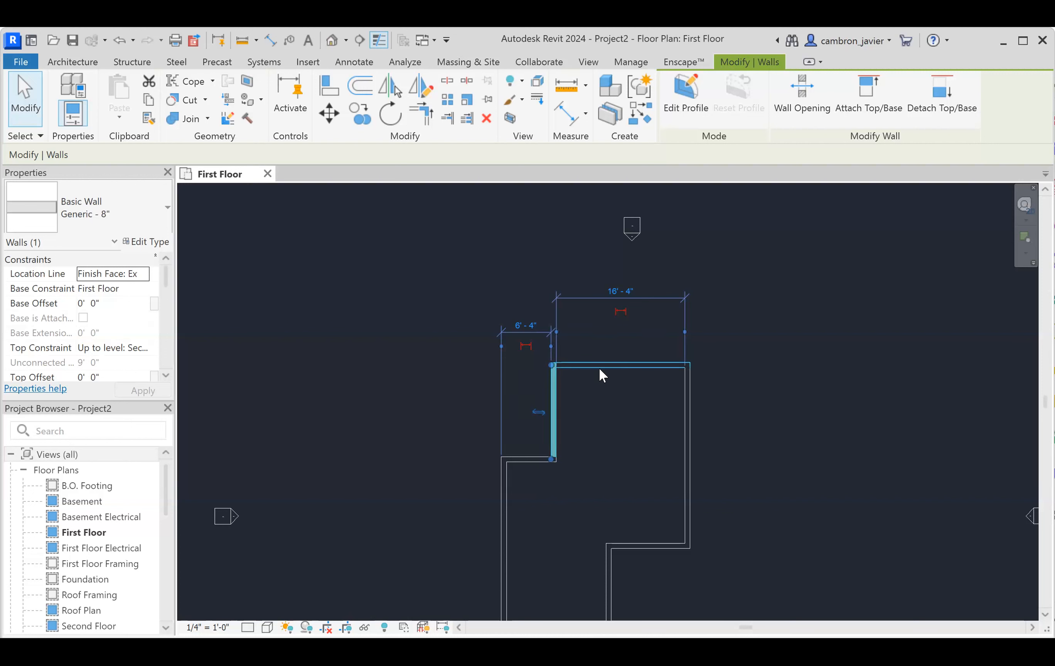
pyautogui.scroll(1, 558, 410)
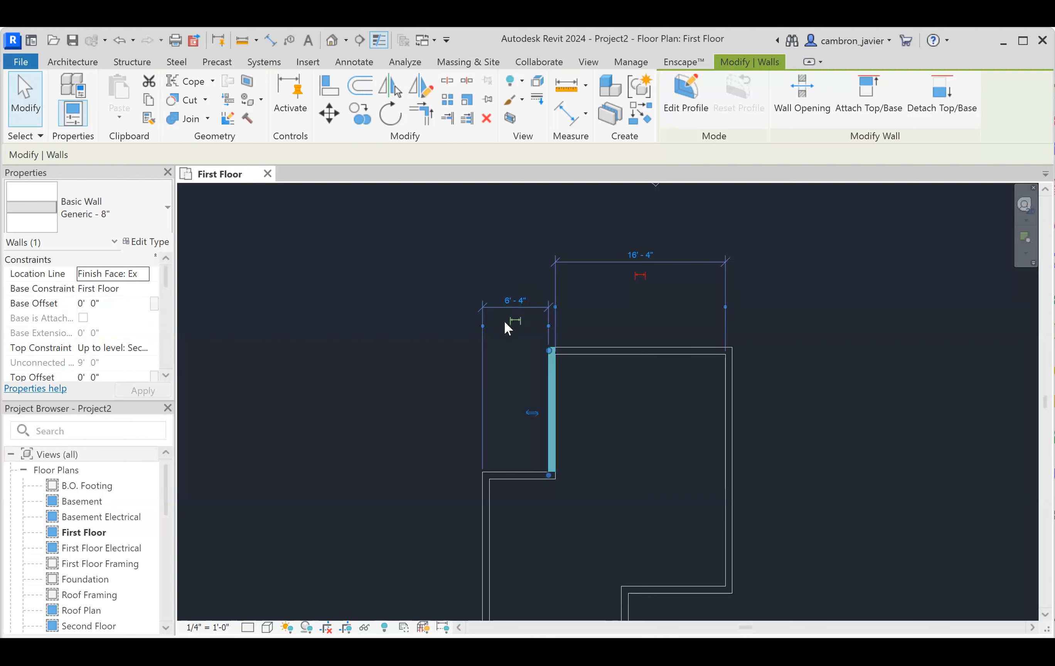
pyautogui.scroll(-2, 512, 398)
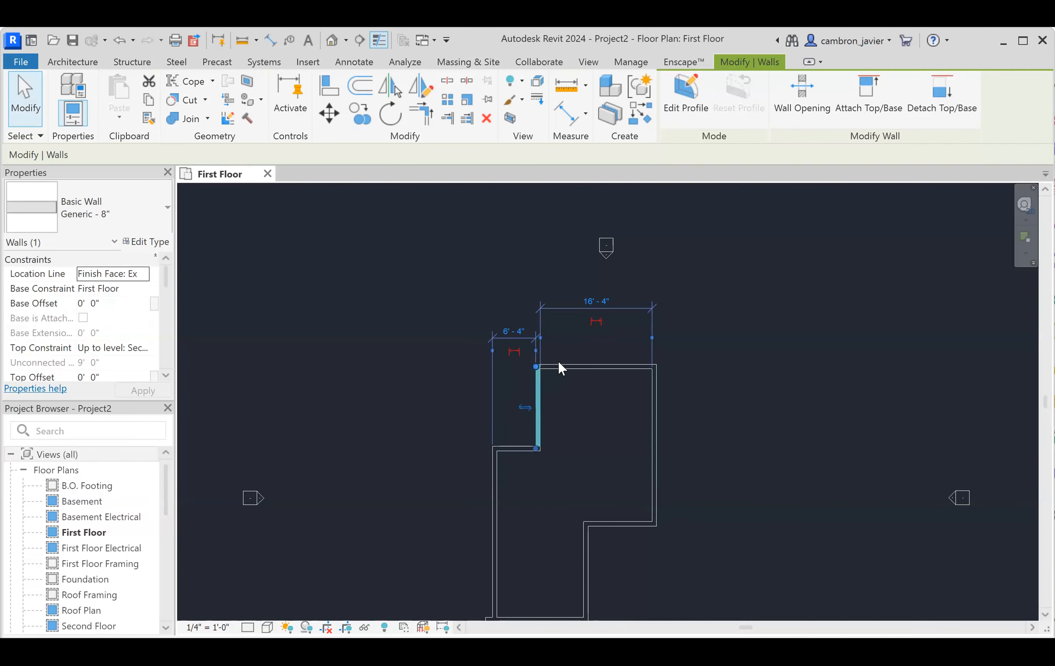
# Set the exterior distance between the right and upper-left vertical walls to 18' 8", moving the right wall.
pyautogui.click(654, 419)
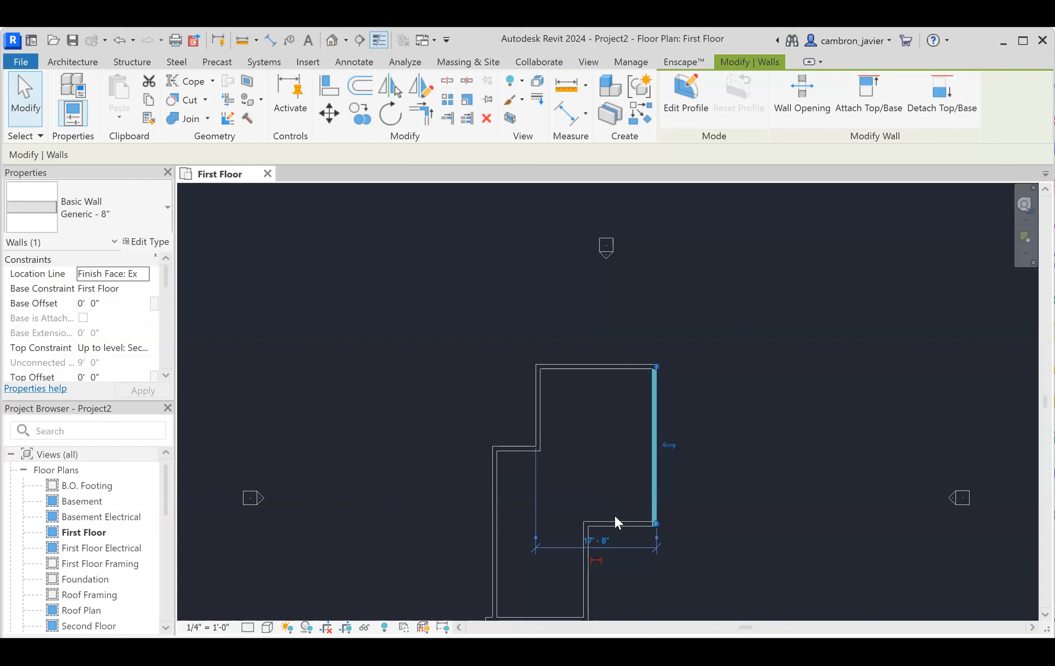
pyautogui.scroll(2, 608, 536)
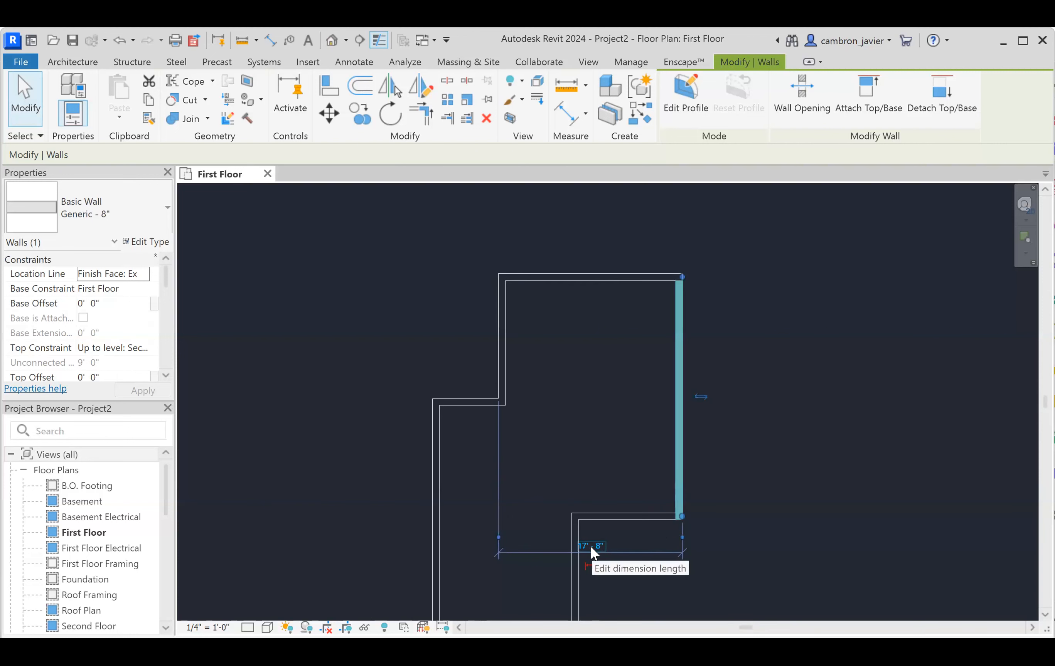
pyautogui.click(590, 546)
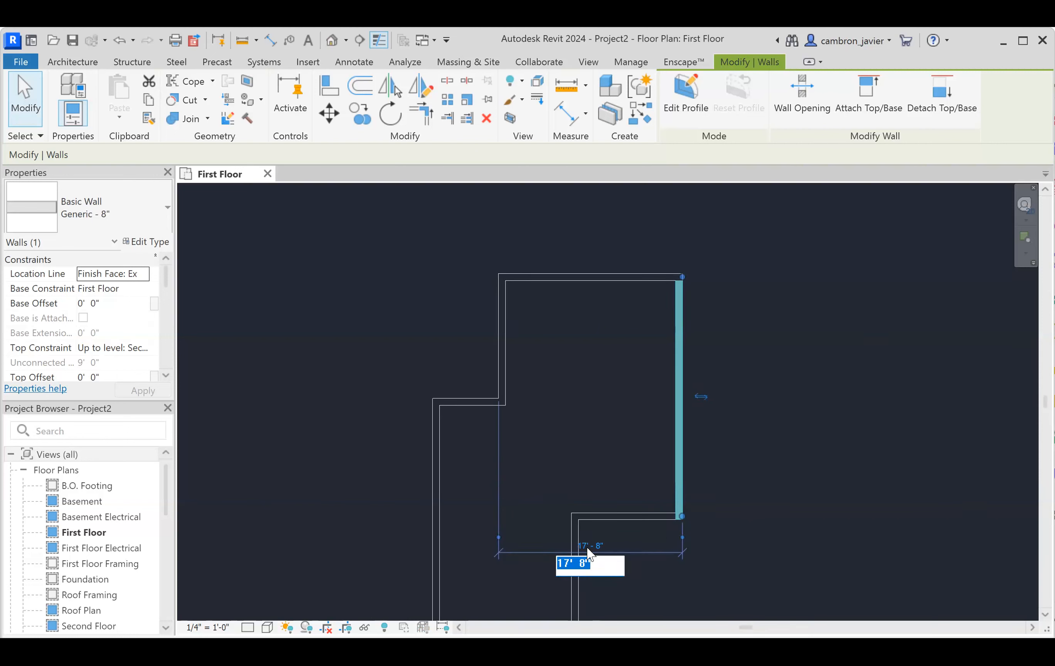
pyautogui.write('18 8')
pyautogui.press('Return')
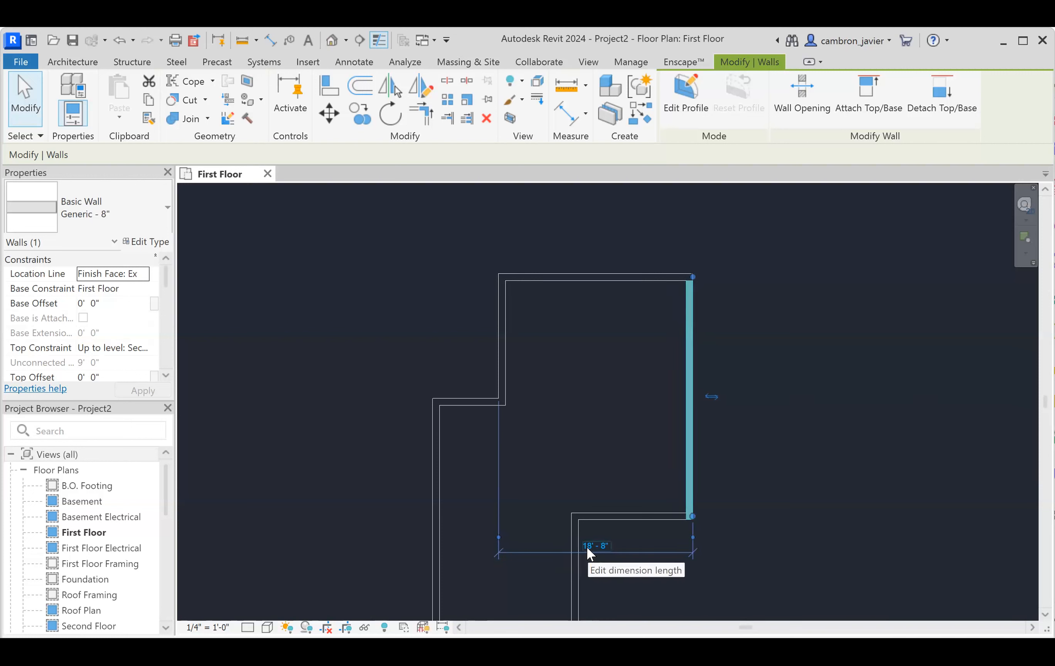
pyautogui.press('Escape')
pyautogui.scroll(-2, 635, 467)
# For the lower-right horizontal wall, move the temporary dimension's upper witness line to the top wall's exterior face.
pyautogui.scroll(5, 636, 479)
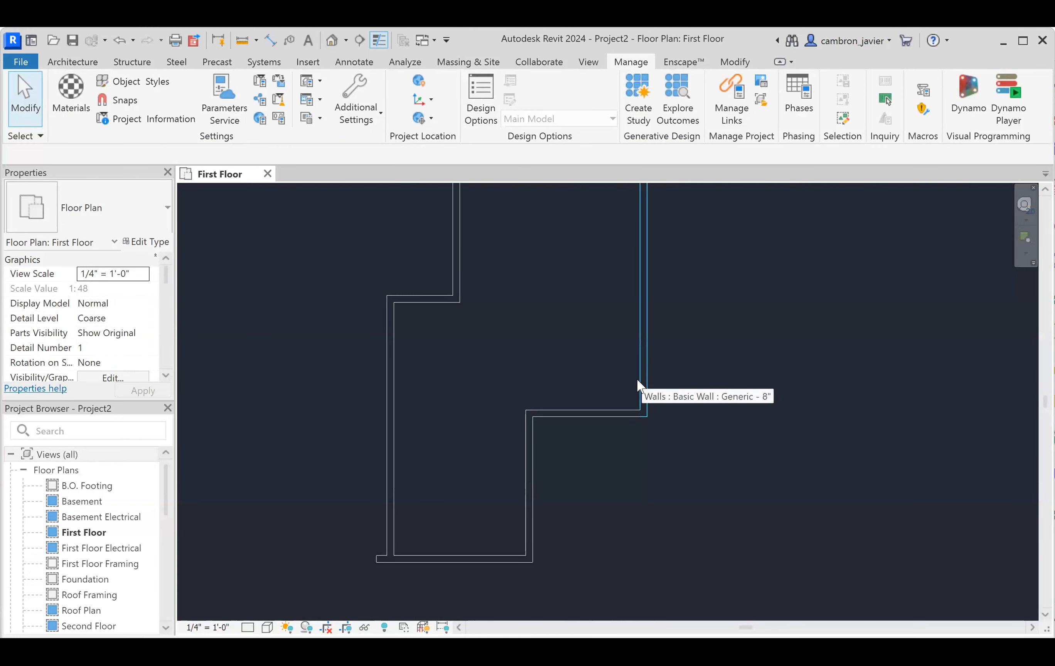
pyautogui.click(606, 413)
pyautogui.scroll(-3, 608, 373)
pyautogui.scroll(2, 559, 370)
pyautogui.moveTo(491, 371); pyautogui.dragTo(525, 253)
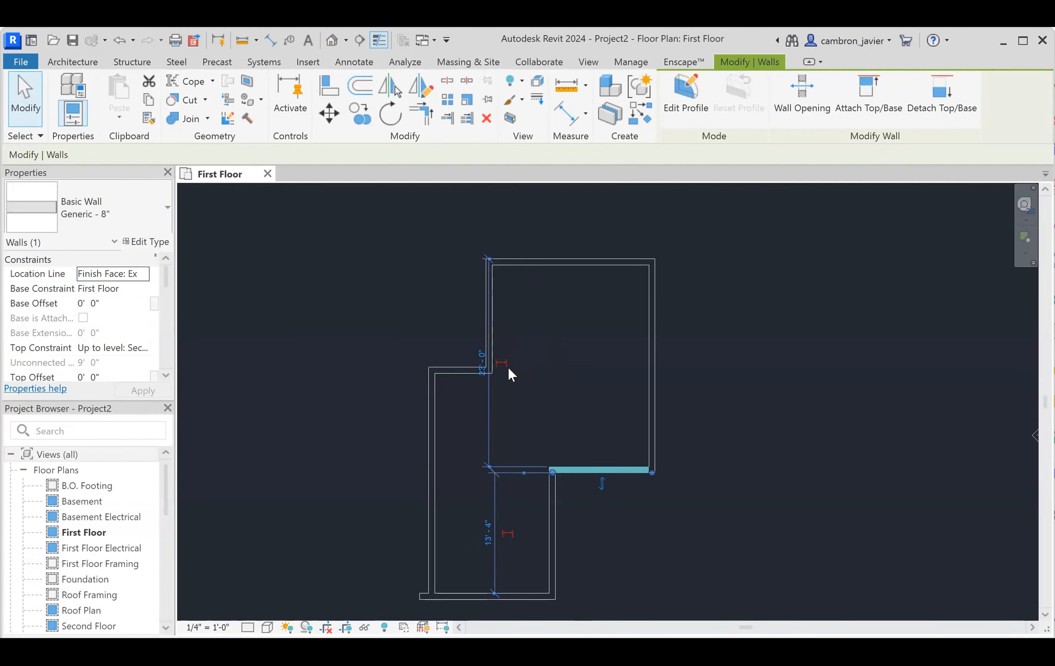
# Select the lower-right vertical wall and examine its temporary dimensions to the neighbouring vertical walls.
pyautogui.click(552, 520)
pyautogui.scroll(-1, 573, 480)
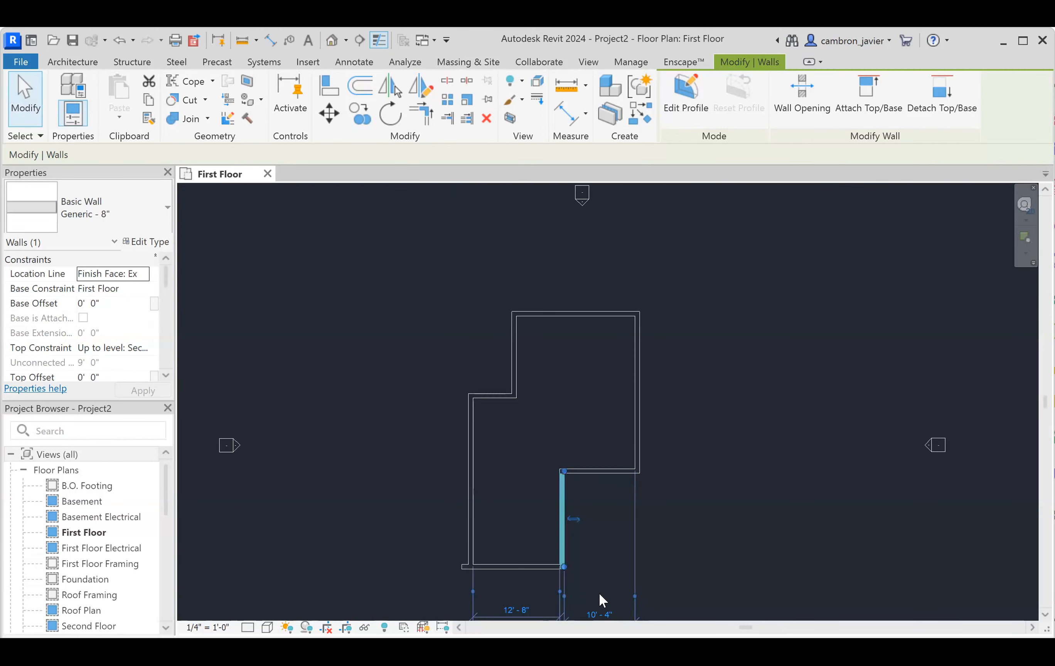
pyautogui.scroll(1, 599, 592)
pyautogui.scroll(-2, 588, 523)
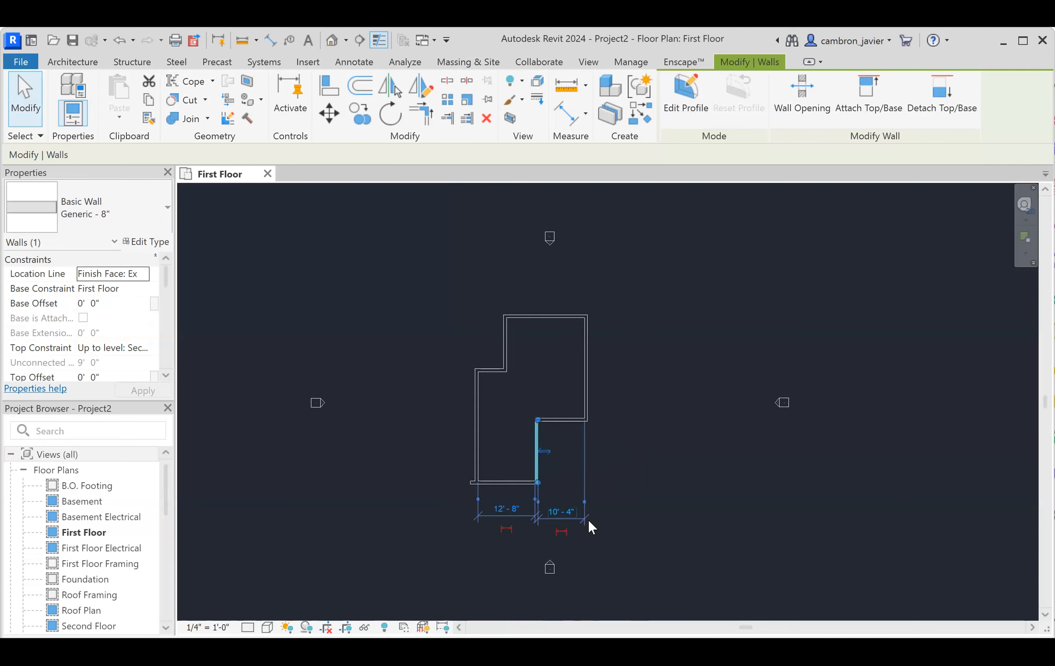
# For the lower-right vertical wall, move the temporary dimension's right witness line to the right wall's exterior face.
pyautogui.scroll(4, 595, 490)
pyautogui.moveTo(616, 231); pyautogui.dragTo(608, 216)
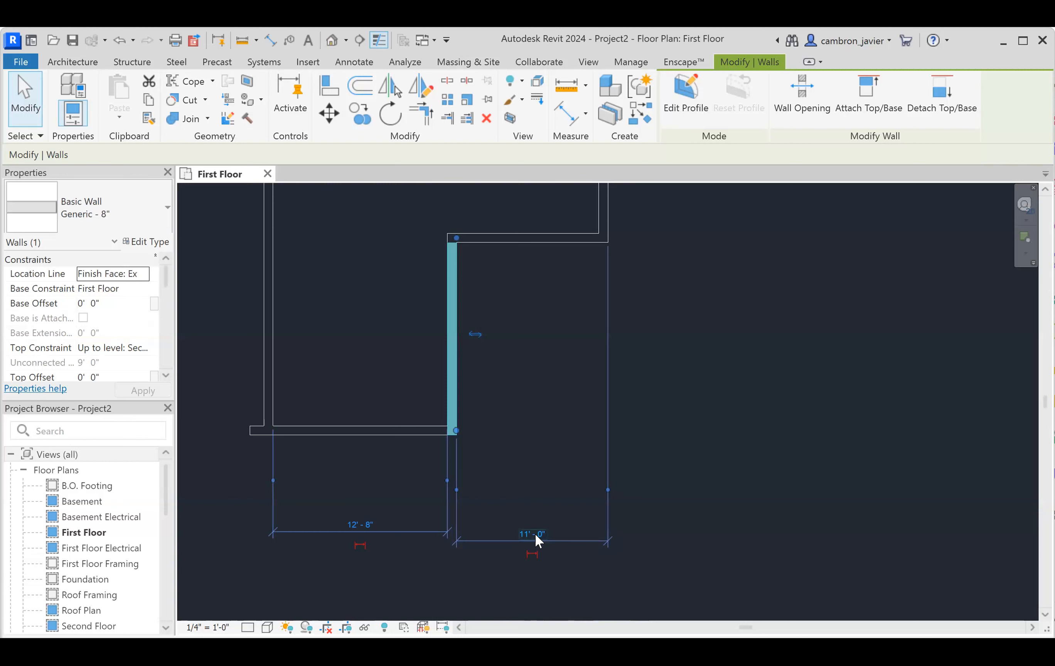
pyautogui.scroll(-1, 533, 535)
pyautogui.scroll(-1, 533, 537)
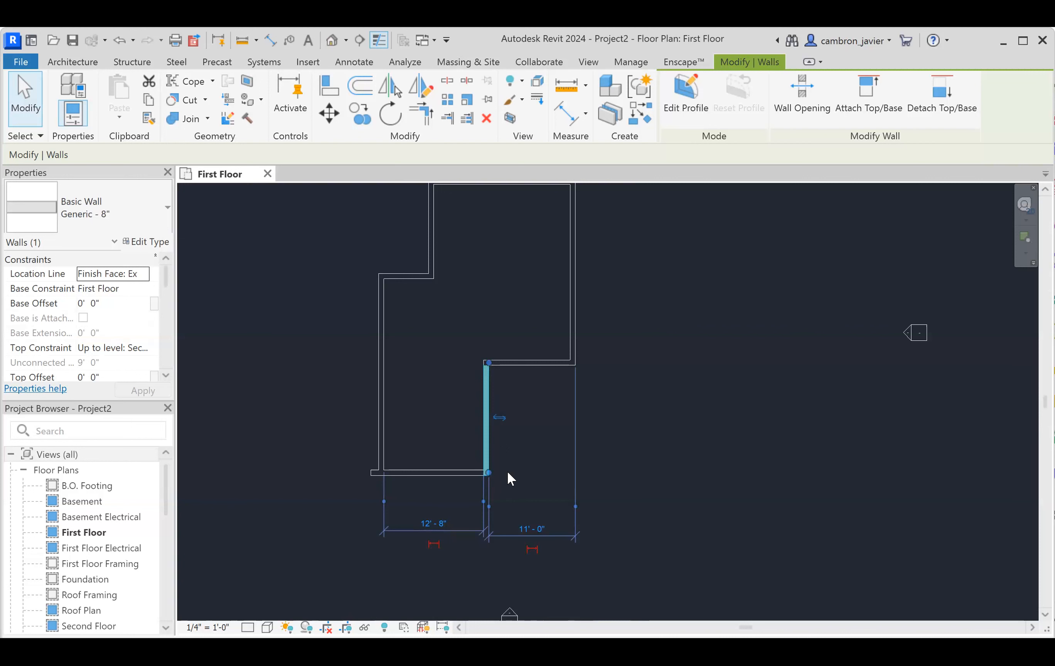
# Check the temporary dimensions of the right wall, the lower-right vertical wall and the lower-right horizontal wall.
pyautogui.click(571, 293)
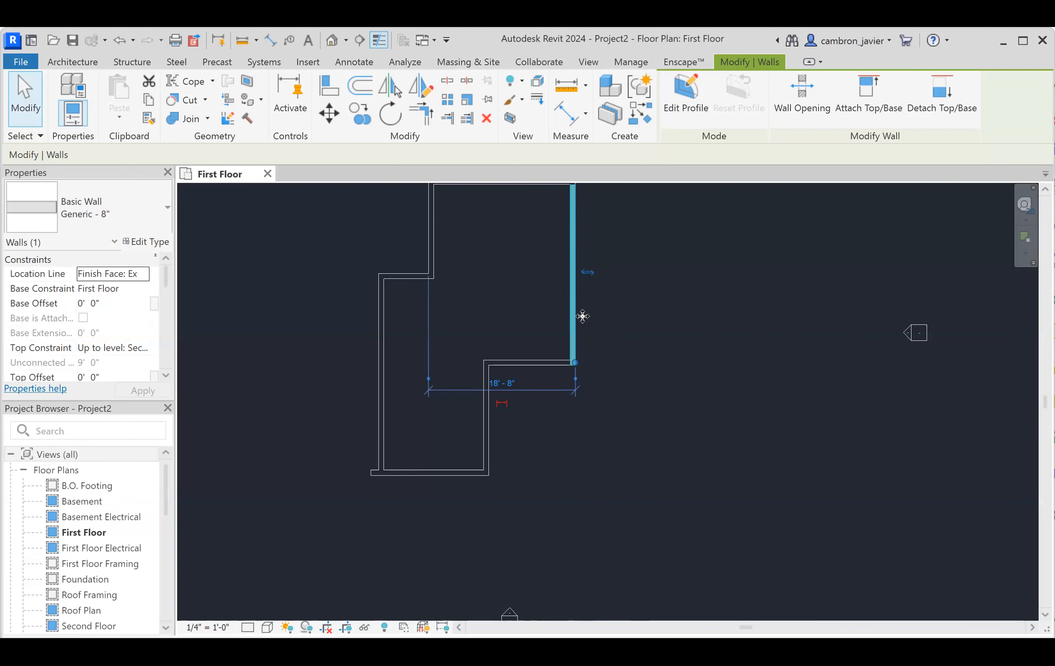
pyautogui.scroll(-2, 599, 394)
pyautogui.click(663, 294)
pyautogui.scroll(2, 586, 263)
pyautogui.scroll(1, 573, 265)
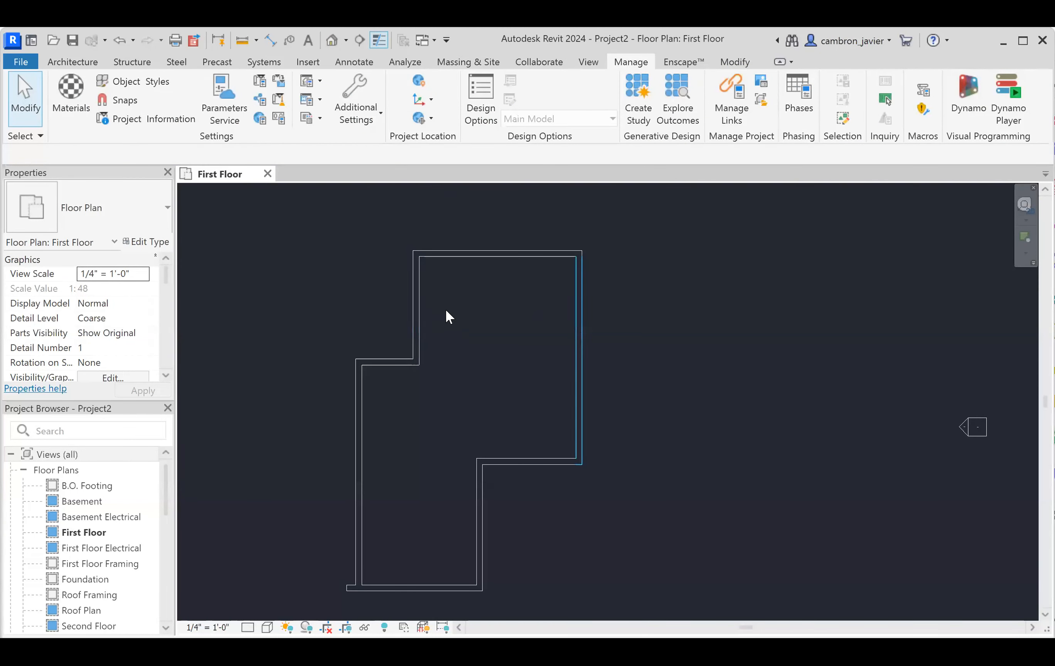
pyautogui.click(573, 358)
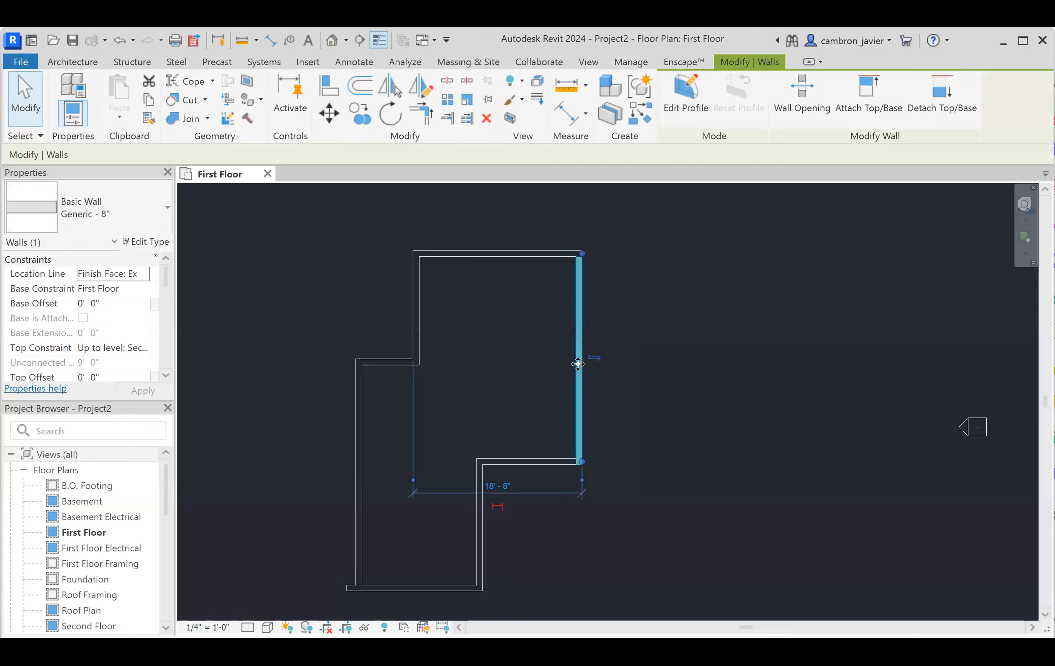
pyautogui.click(479, 474)
pyautogui.click(579, 401)
pyautogui.click(477, 500)
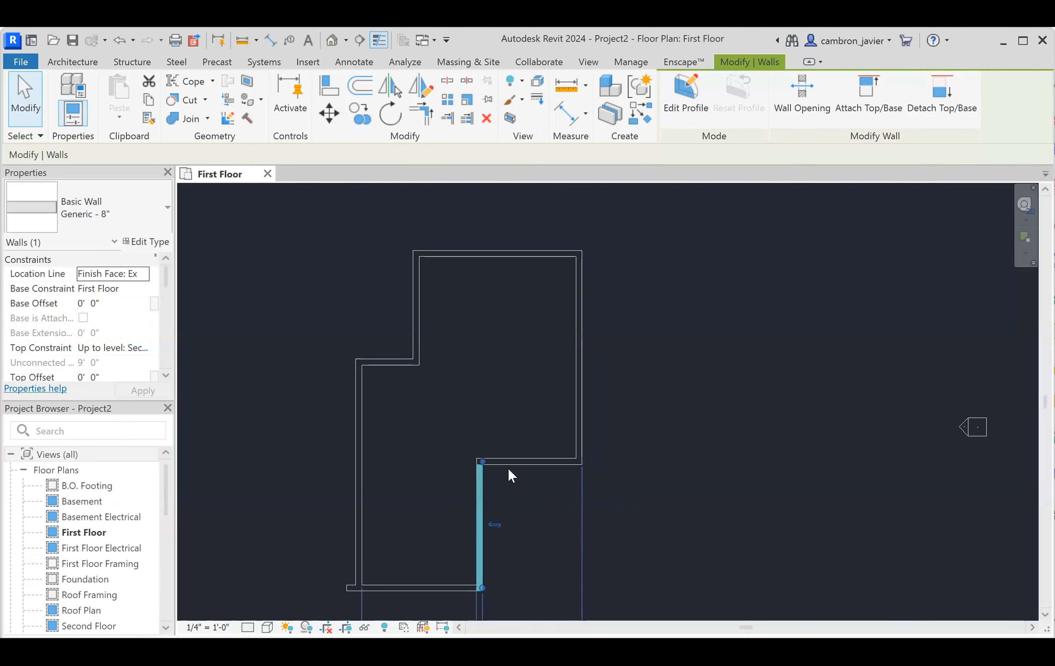
pyautogui.click(524, 463)
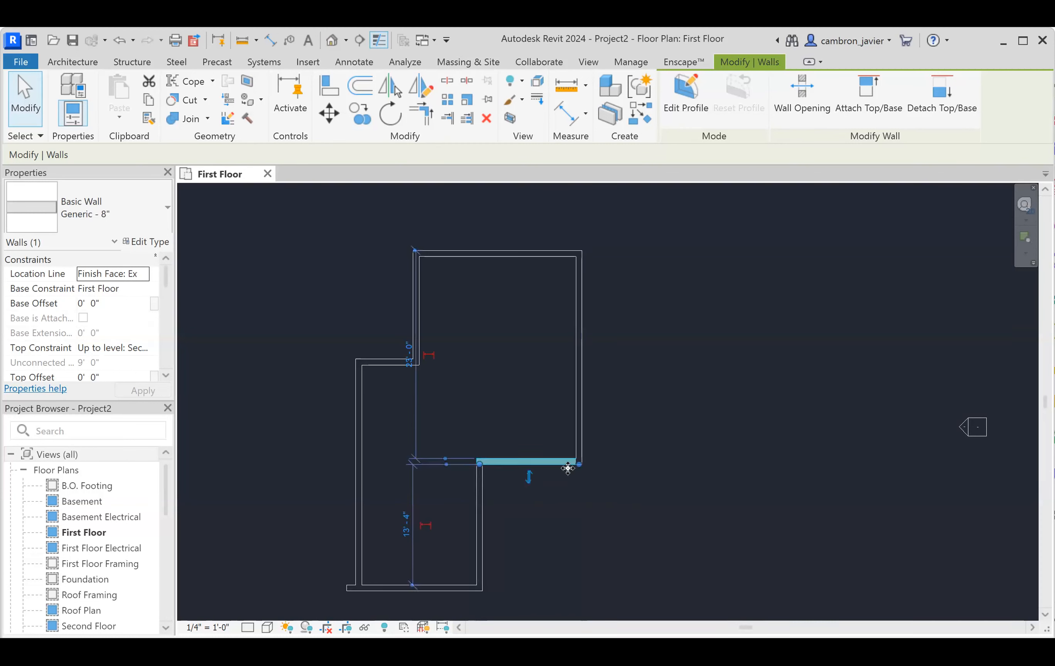
pyautogui.scroll(-4, 636, 388)
pyautogui.scroll(6, 586, 447)
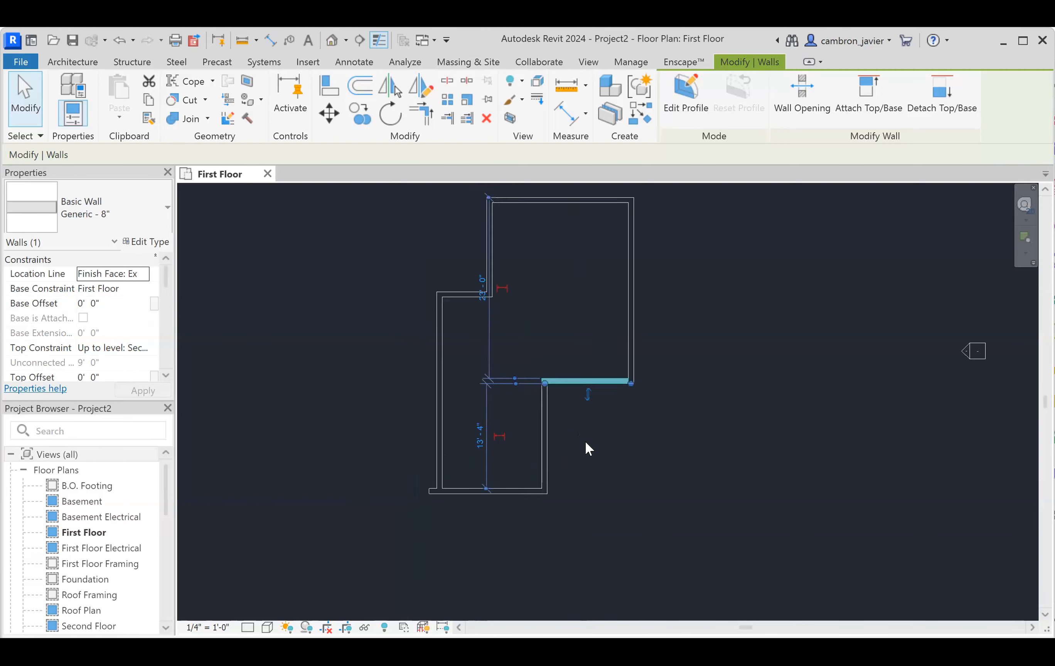
pyautogui.click(507, 431)
pyautogui.scroll(-3, 491, 394)
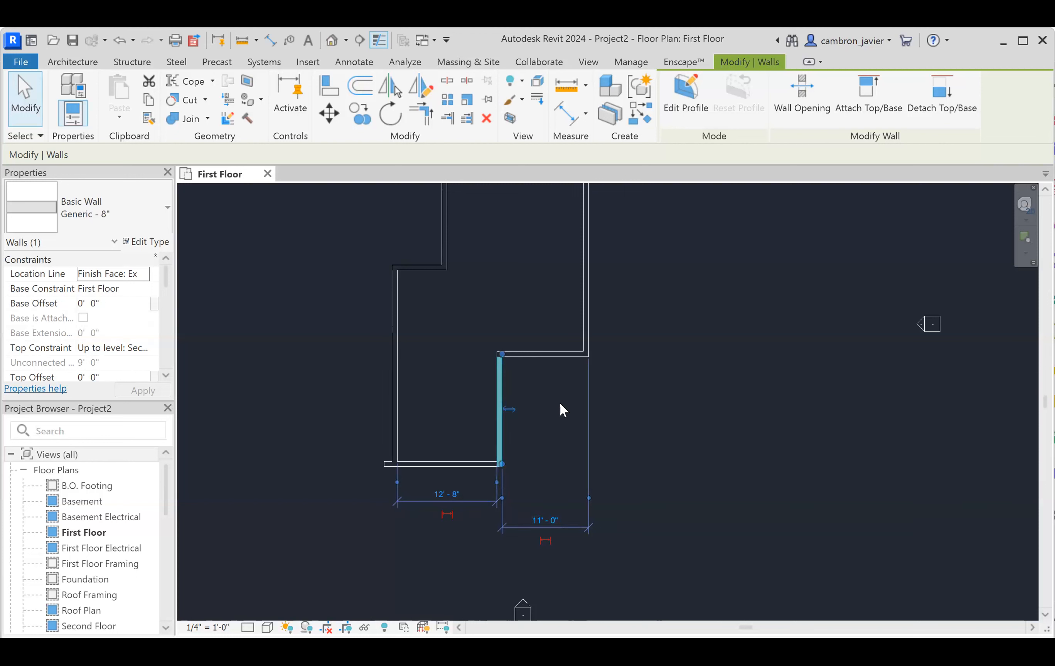
pyautogui.click(558, 429)
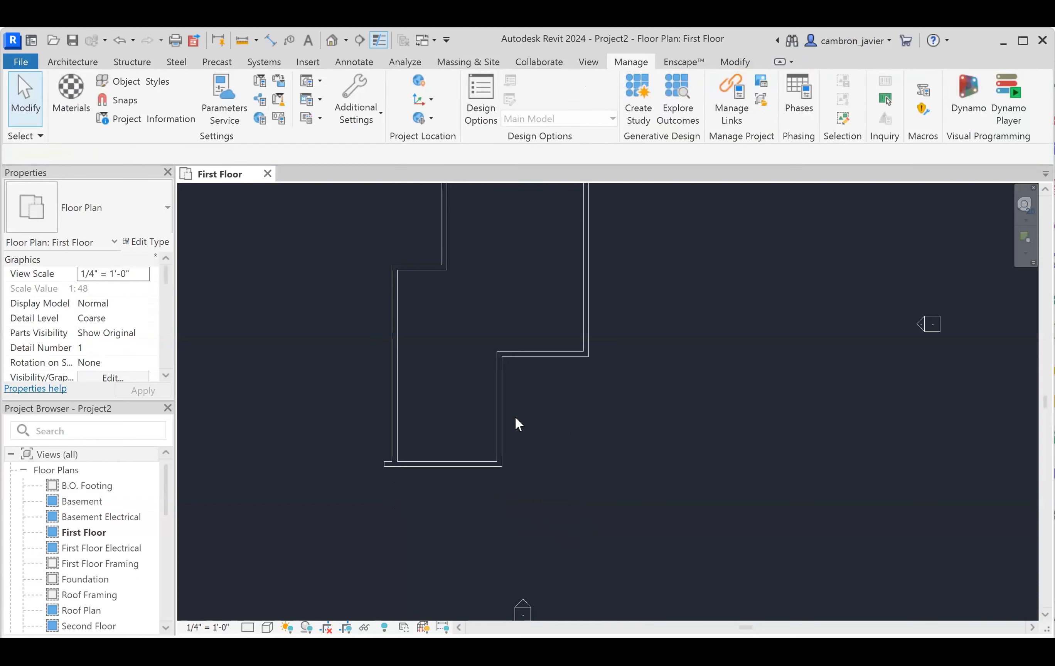
# Try moving only the lower-right vertical wall to about 4' 8" from the right wall, and undo that move.
pyautogui.moveTo(495, 480); pyautogui.dragTo(456, 515)
pyautogui.click(530, 420)
pyautogui.moveTo(528, 419); pyautogui.dragTo(474, 507)
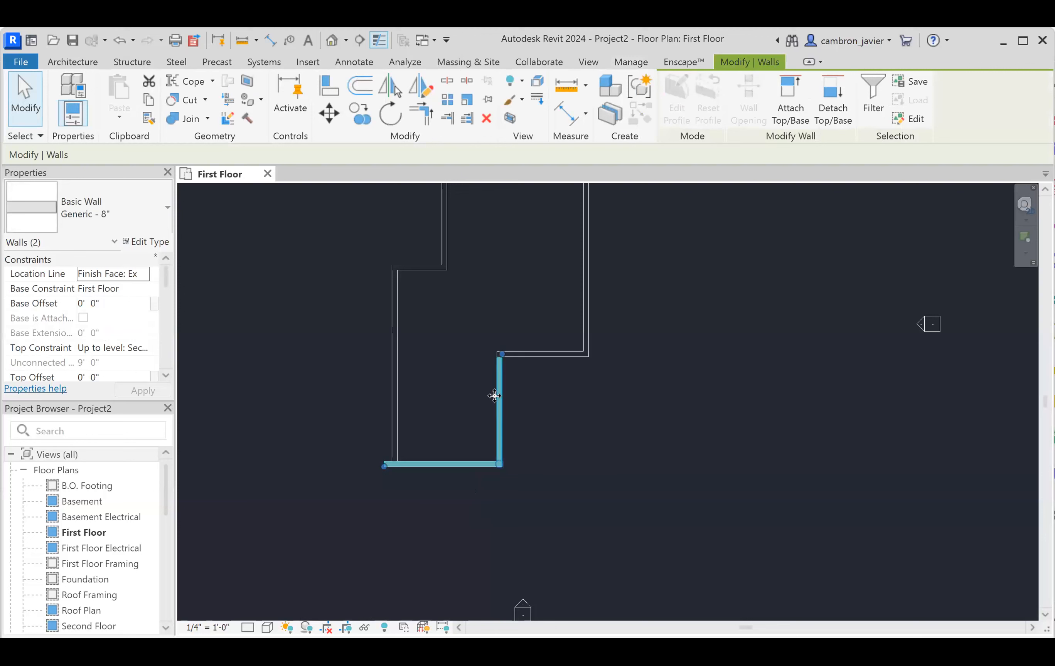
pyautogui.click(511, 395)
pyautogui.moveTo(499, 396); pyautogui.dragTo(549, 394)
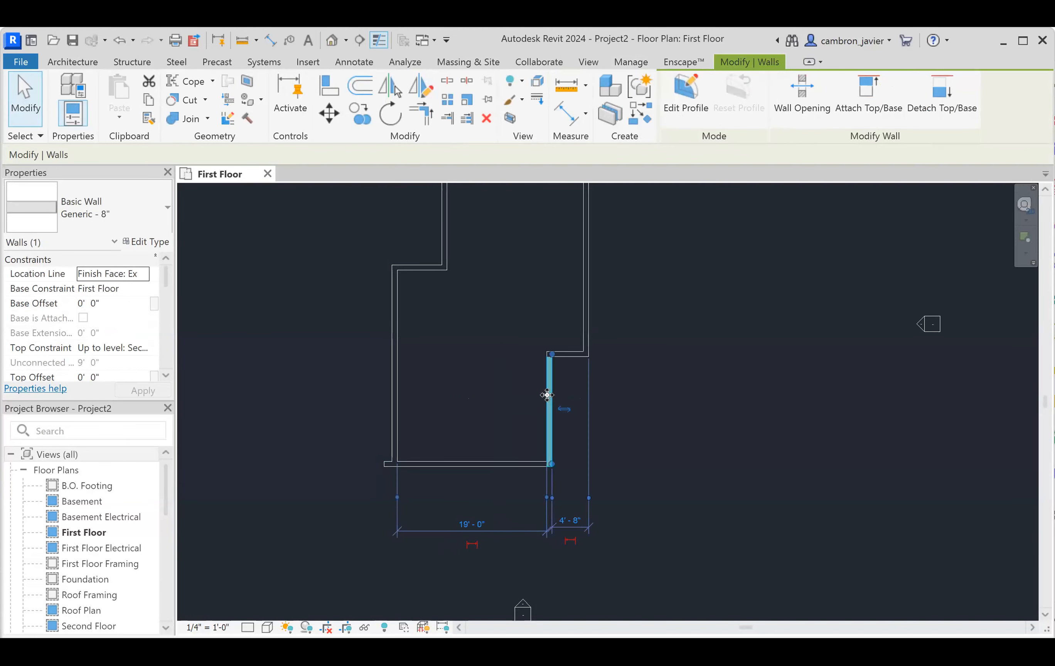
pyautogui.click(384, 463)
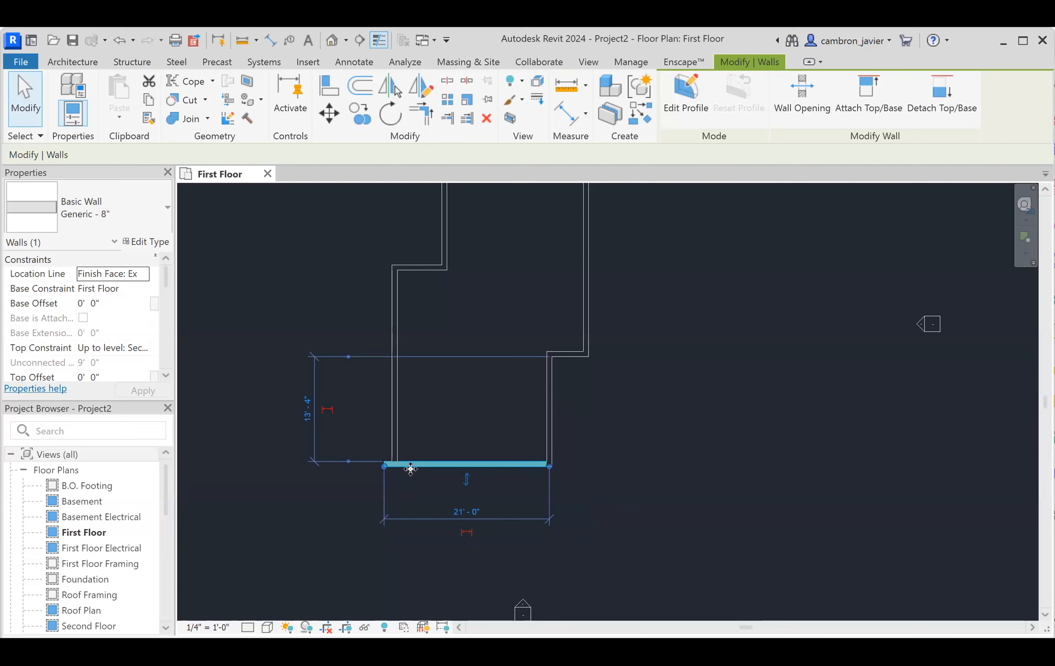
pyautogui.hotkey('ctrl', 'z')
# Move the lower-right vertical wall and the bottom wall together 1' to the right, starting from their upper exterior corner.
pyautogui.moveTo(535, 414); pyautogui.dragTo(477, 483)
pyautogui.click(525, 412)
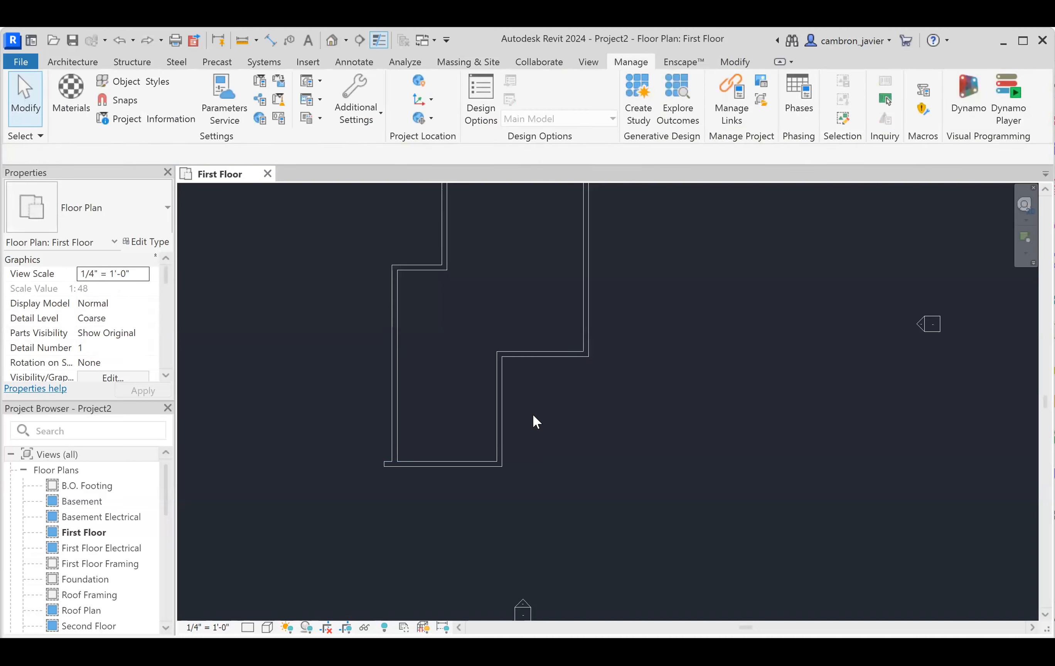
pyautogui.moveTo(549, 414); pyautogui.dragTo(446, 511)
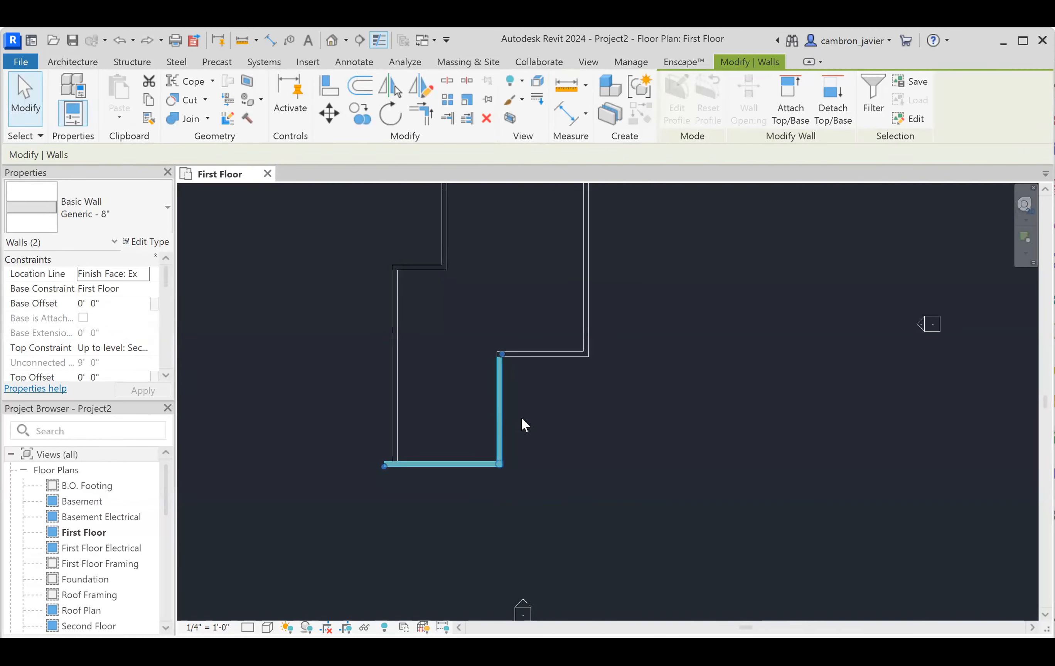
pyautogui.scroll(1, 521, 416)
pyautogui.scroll(1, 548, 320)
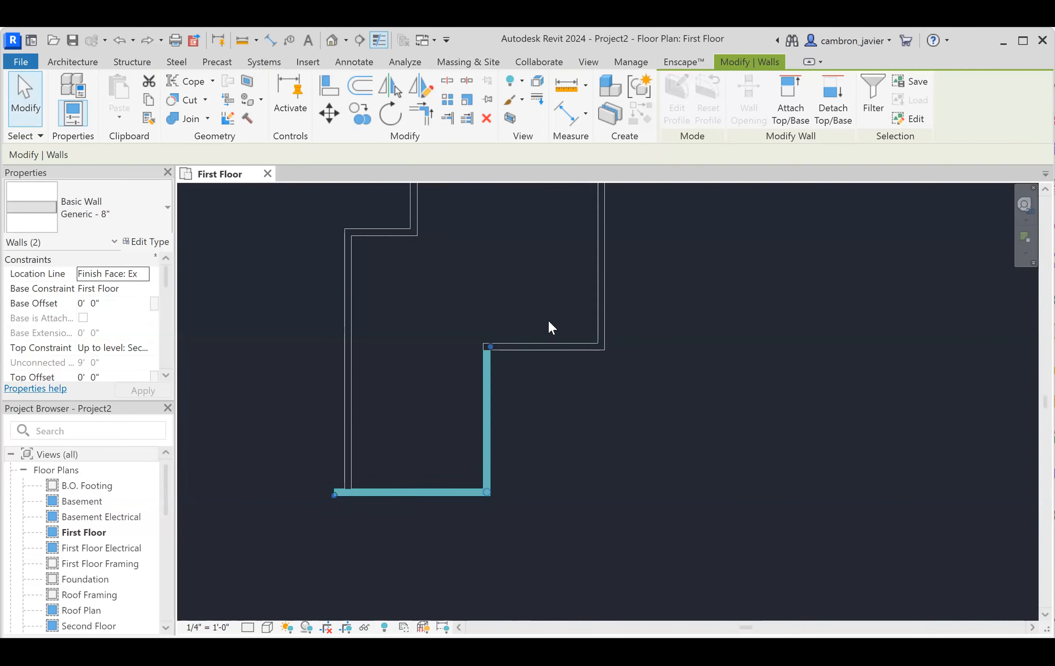
pyautogui.click(329, 117)
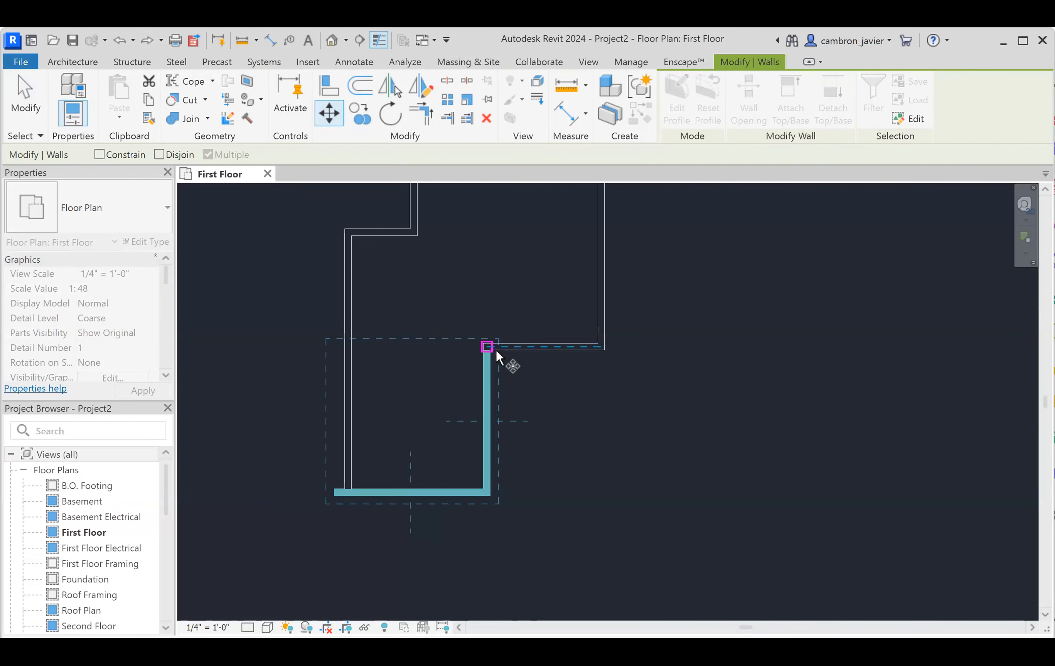
pyautogui.scroll(2, 500, 355)
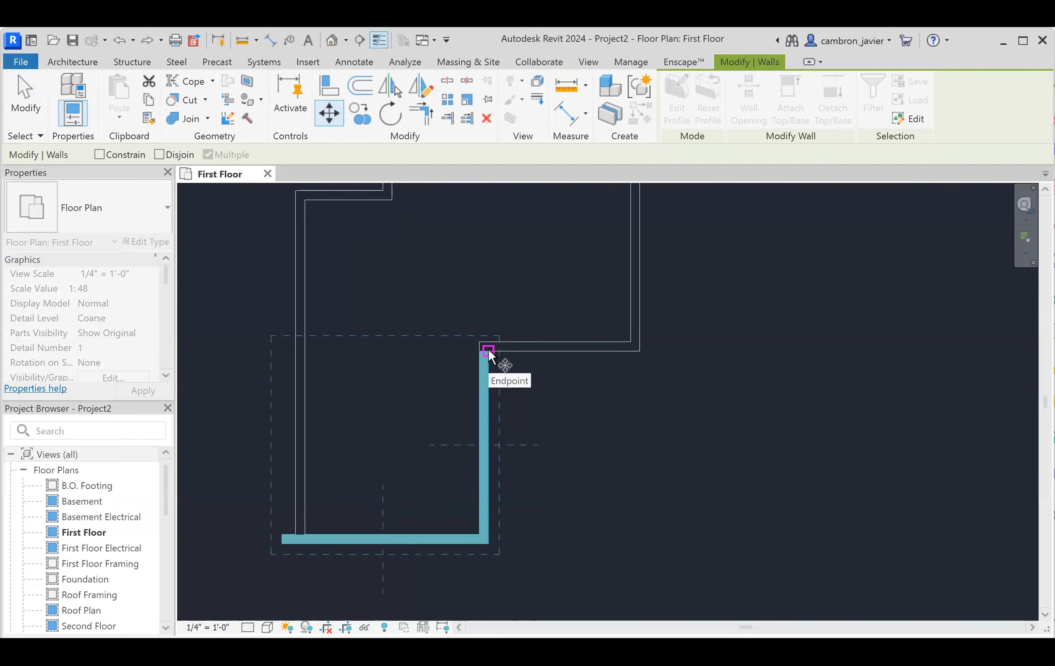
pyautogui.click(490, 352)
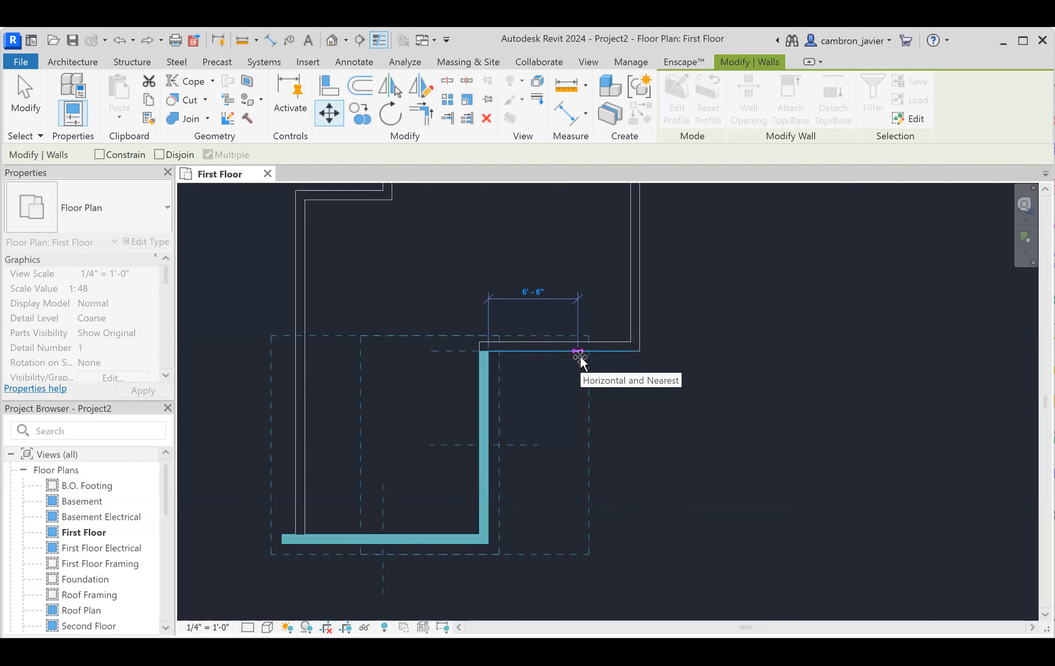
pyautogui.write('1')
pyautogui.press('Return')
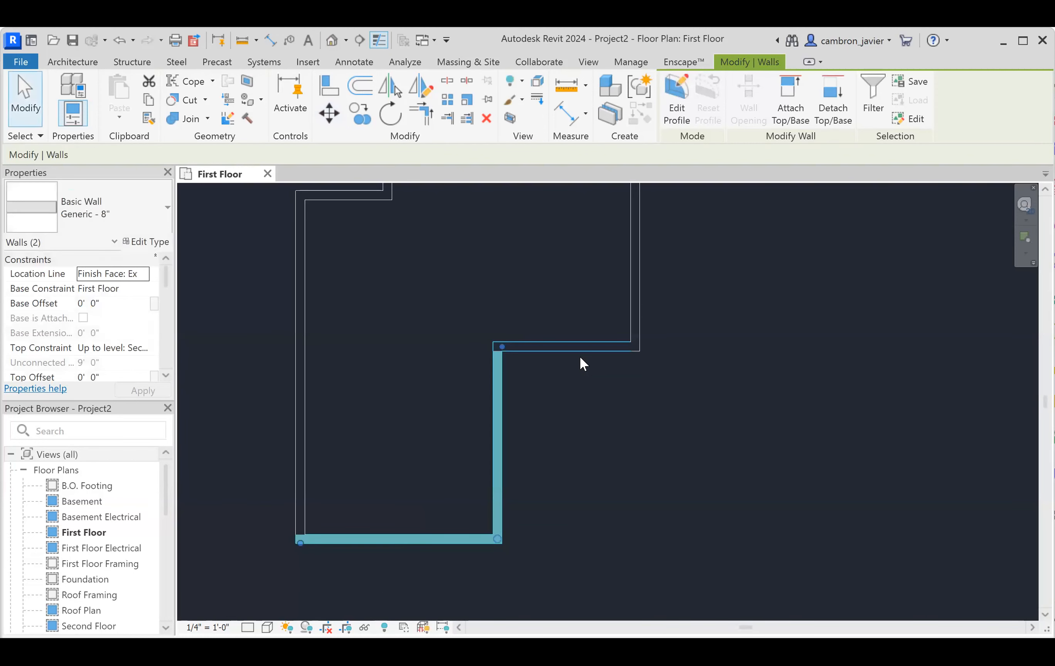
pyautogui.click(737, 377)
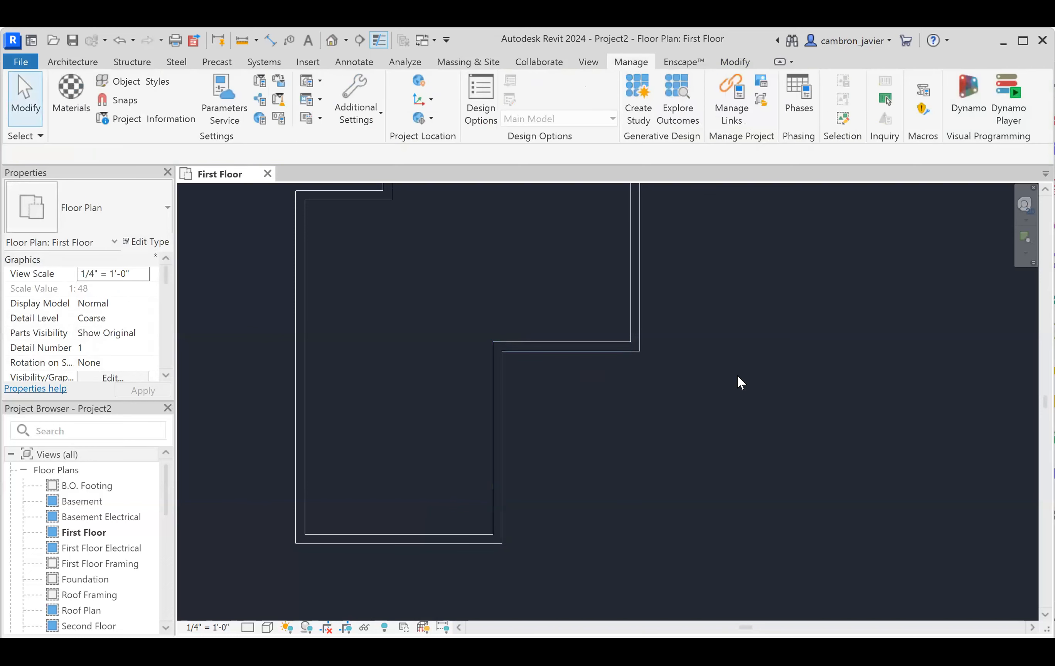
# For the lower-right vertical wall, place both witness lines of the left temporary dimension on the exterior wall faces.
pyautogui.scroll(-3, 511, 410)
pyautogui.click(505, 440)
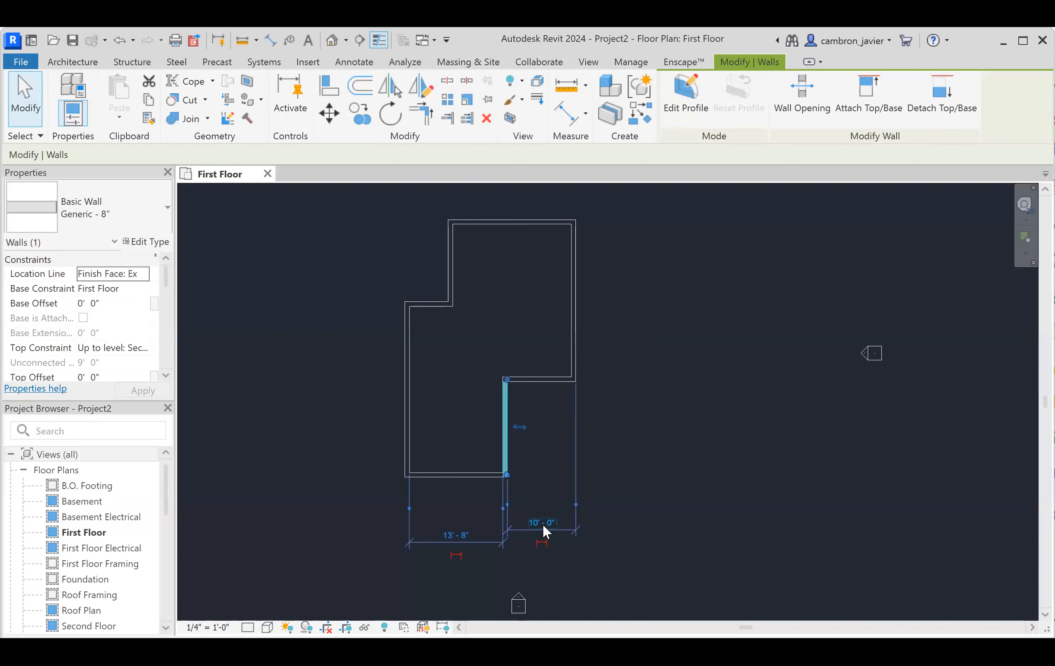
pyautogui.scroll(1, 502, 524)
pyautogui.scroll(2, 421, 513)
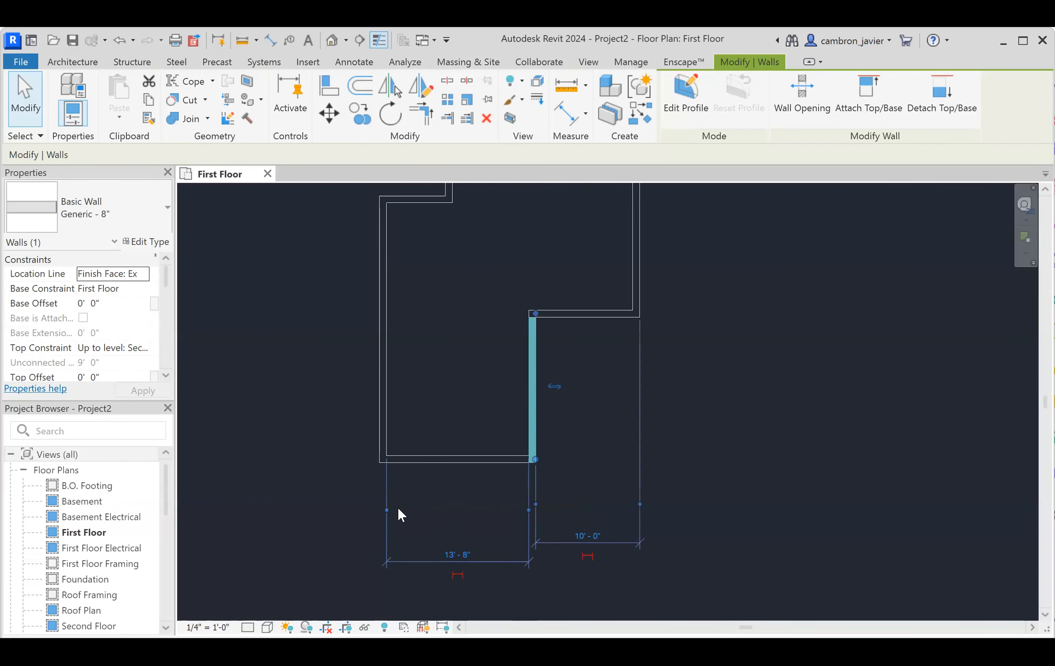
pyautogui.moveTo(371, 433); pyautogui.dragTo(373, 436)
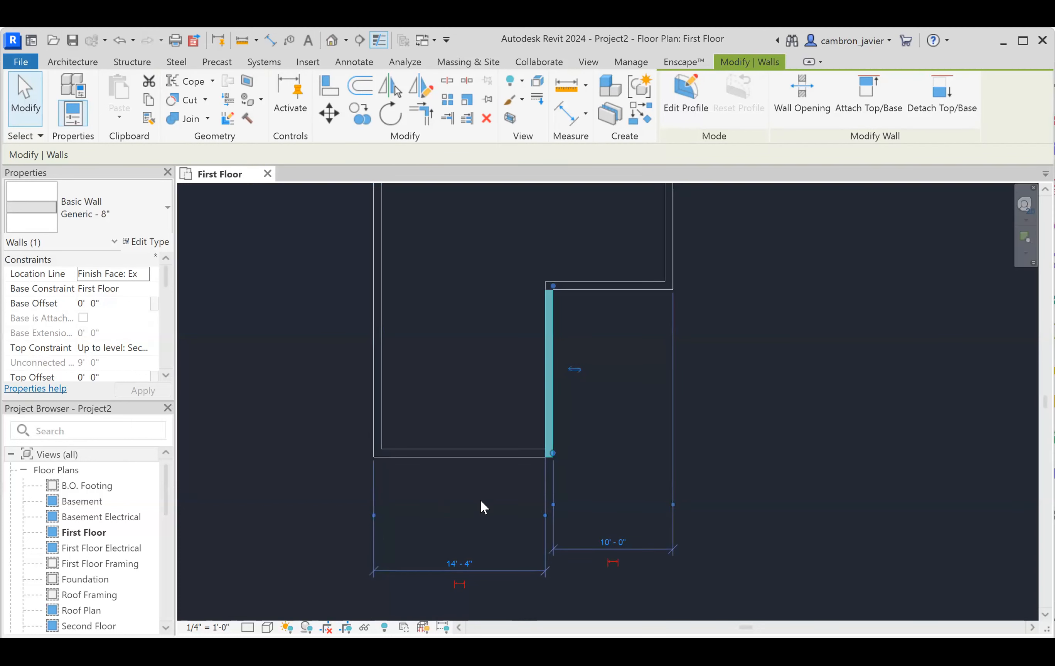
pyautogui.click(553, 428)
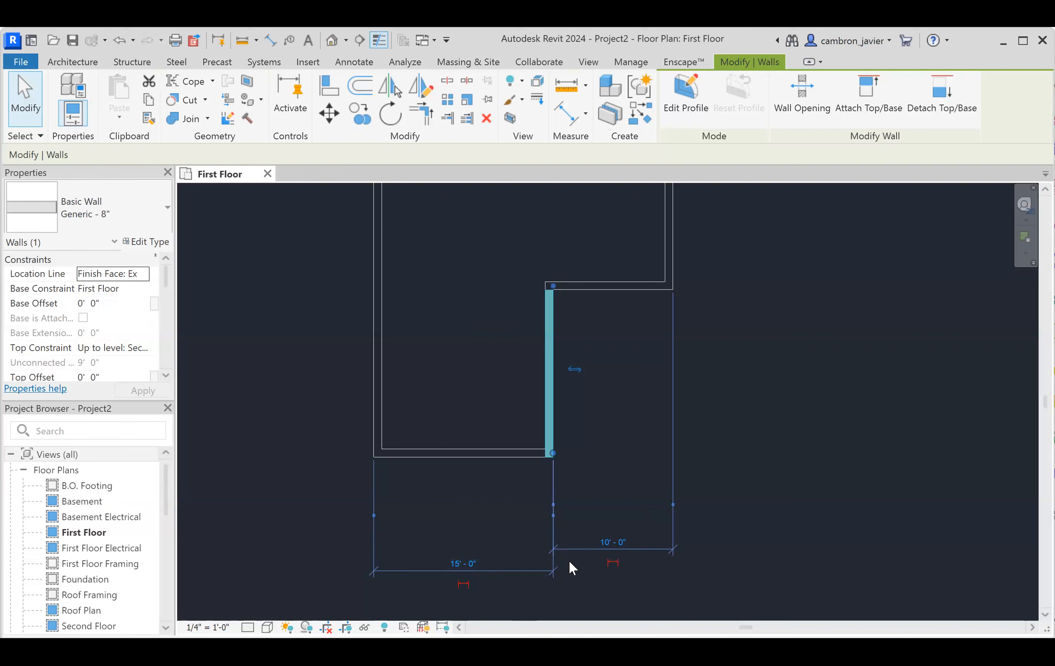
pyautogui.click(590, 453)
pyautogui.scroll(-5, 591, 453)
pyautogui.scroll(3, 651, 271)
pyautogui.moveTo(661, 265); pyautogui.dragTo(384, 568)
pyautogui.click(420, 383)
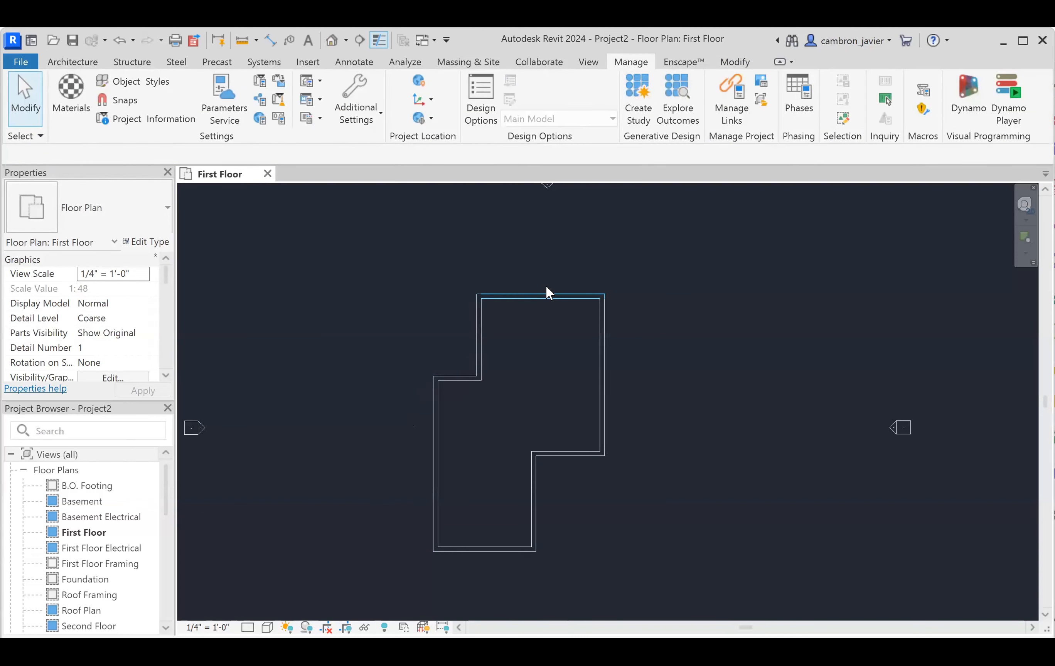
pyautogui.click(600, 366)
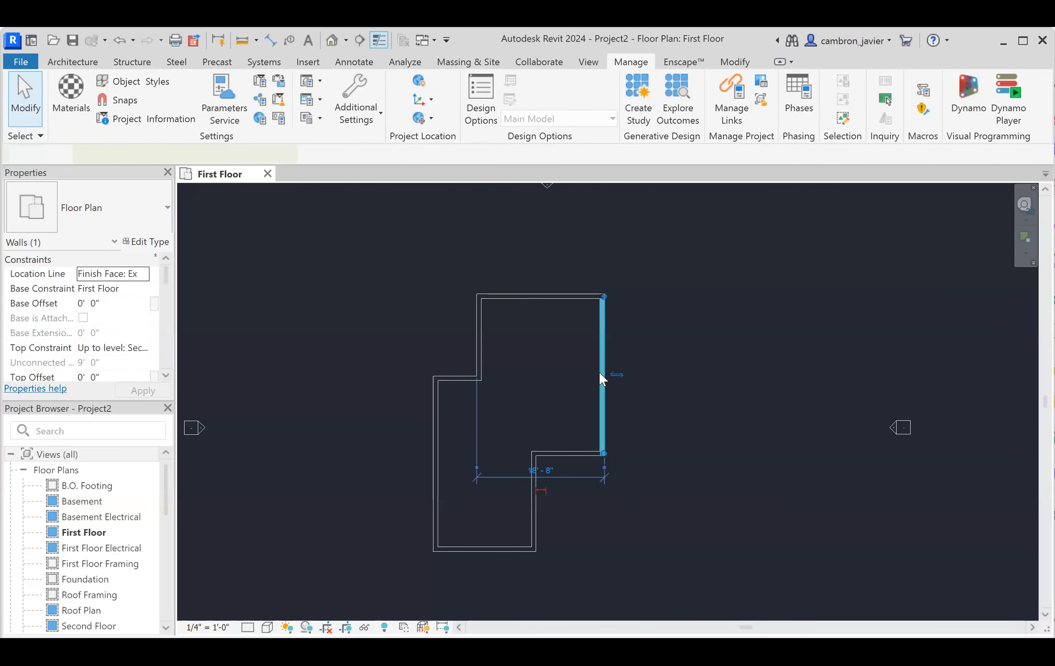
pyautogui.rightClick(602, 387)
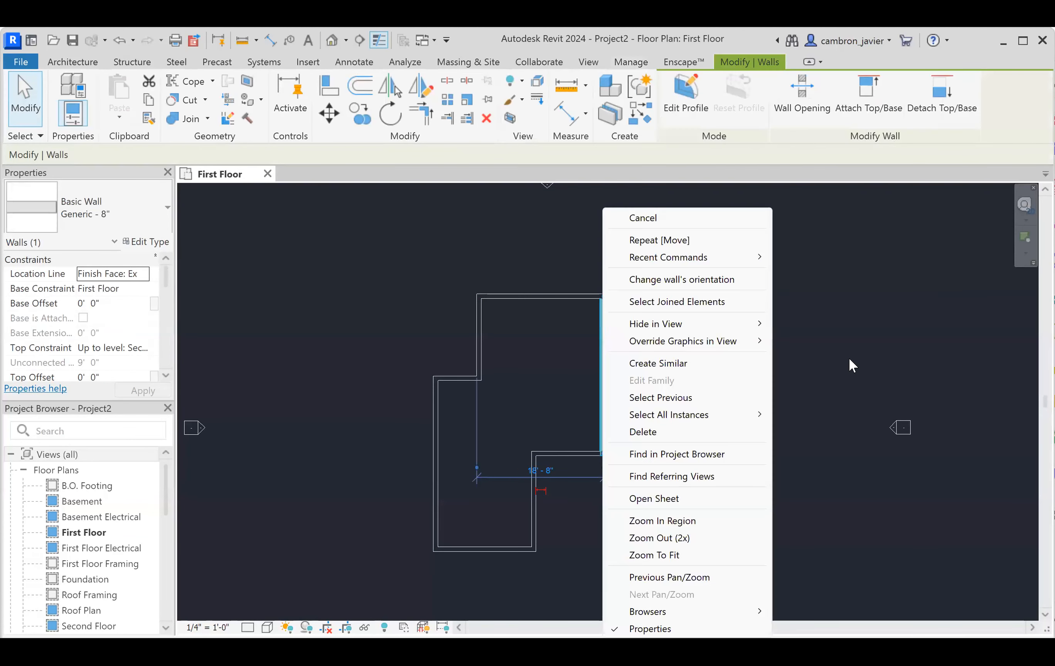
pyautogui.click(850, 348)
# Switch to the floor plan PDF in Acrobat and examine the interior wall dimensions at 150% zoom.
pyautogui.click(535, 376)
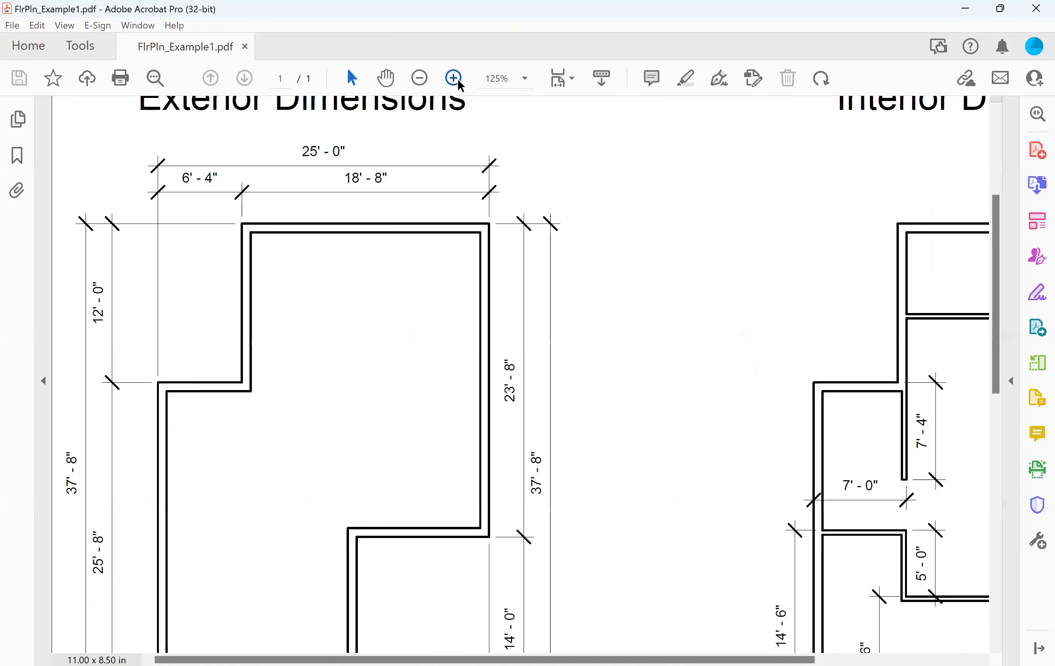
pyautogui.click(454, 78)
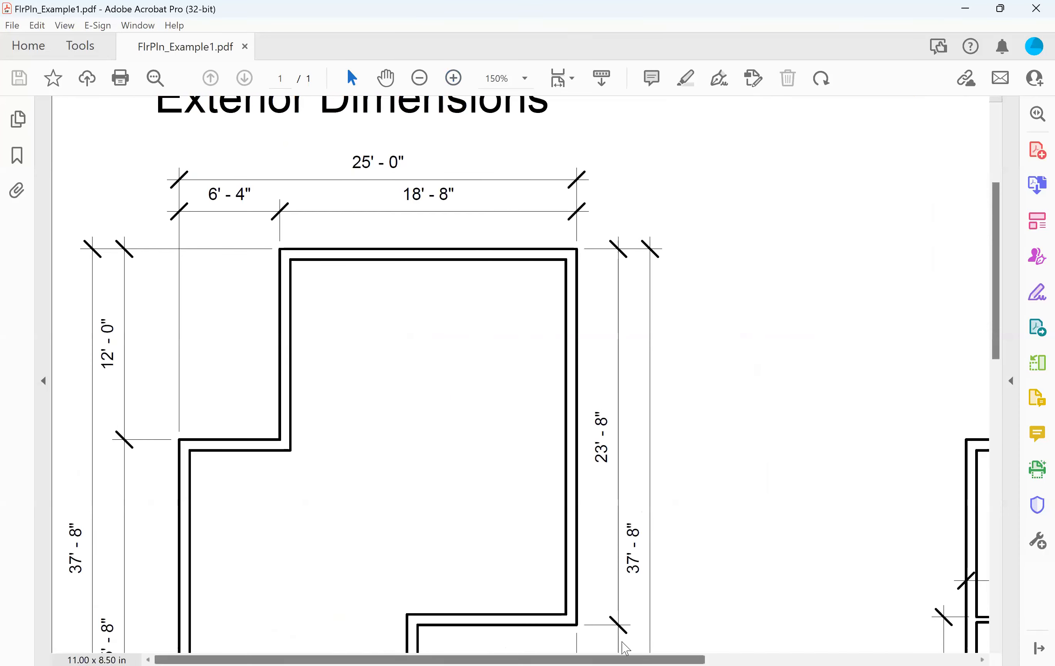
pyautogui.hscroll(10, 852, 647)
pyautogui.scroll(-2, 876, 368)
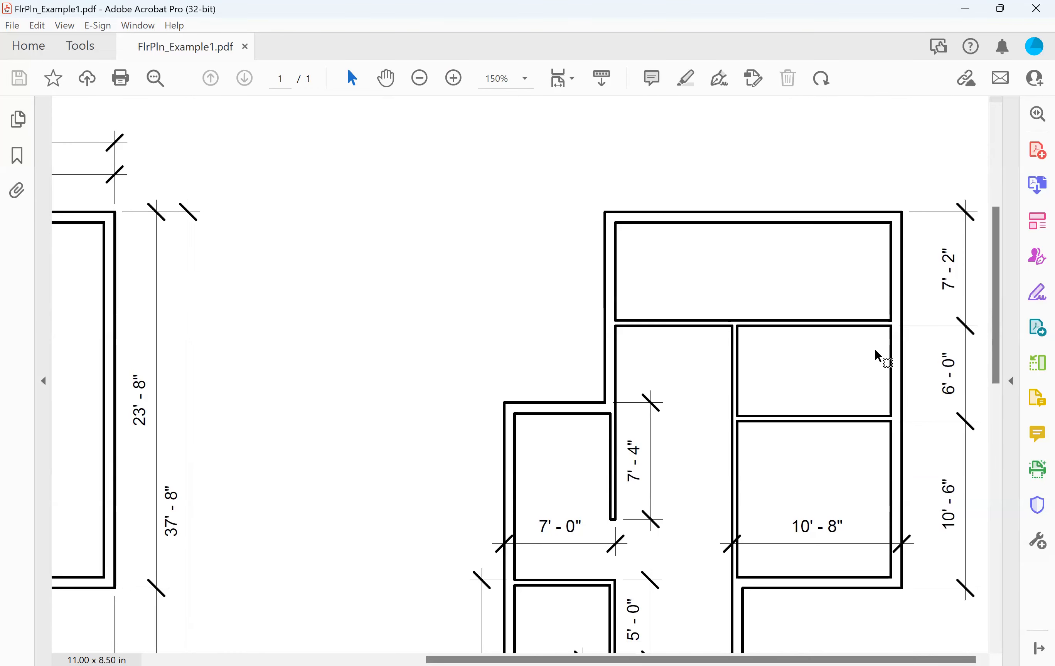
pyautogui.scroll(-1, 874, 352)
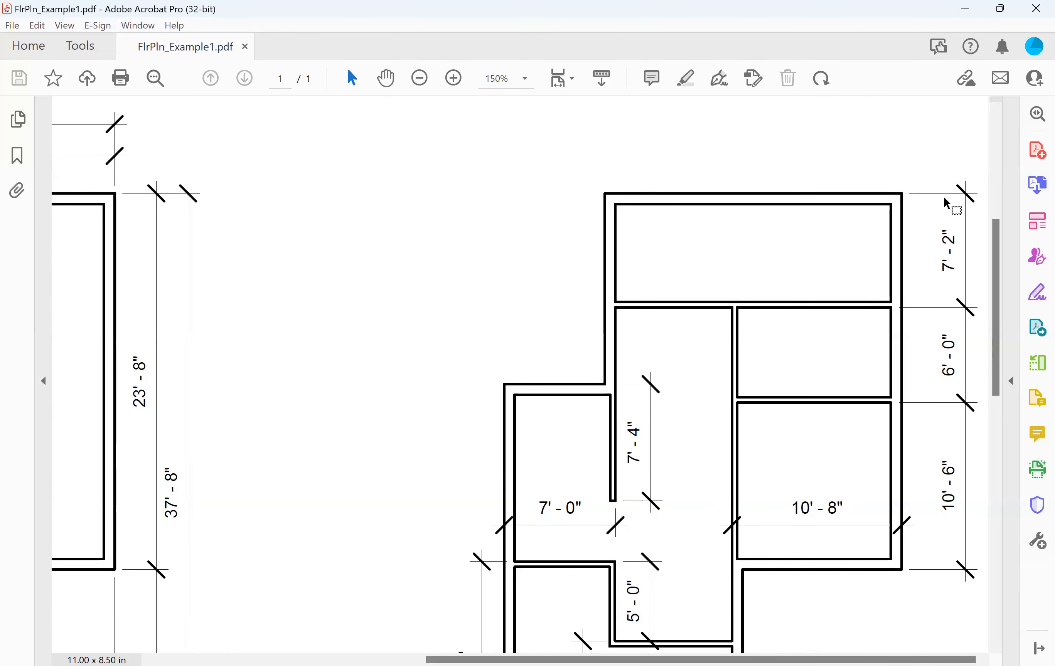
pyautogui.scroll(-1, 949, 329)
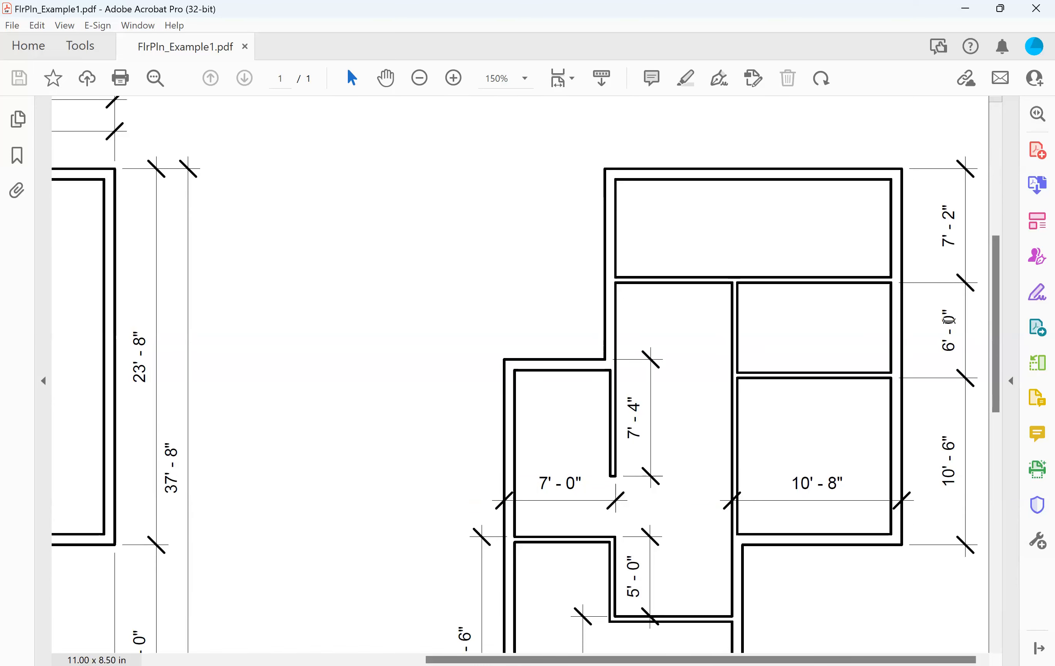
pyautogui.scroll(-1, 890, 202)
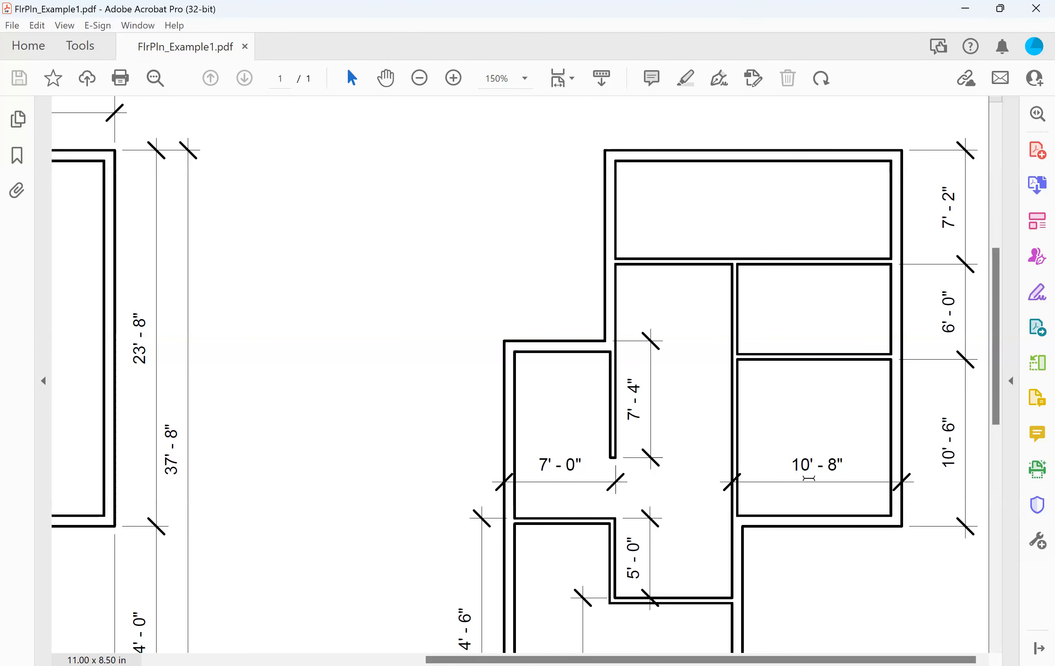
pyautogui.scroll(-5, 806, 459)
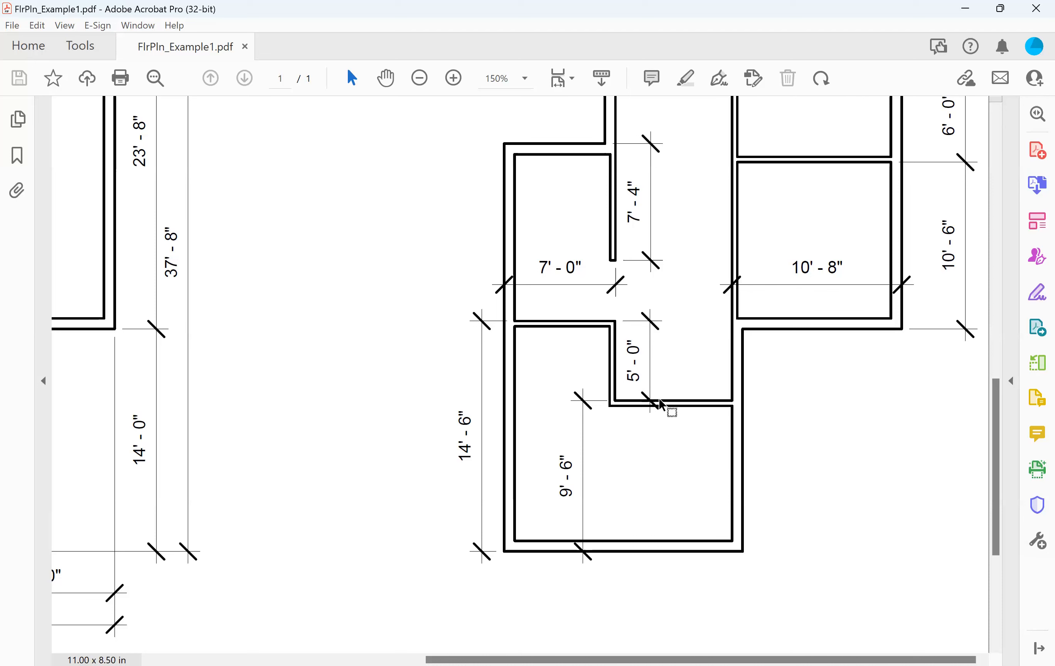
# Enlarge the floor plan PDF to 300% and examine the dimensions of the stepped interior walls above the bottom room.
pyautogui.doubleClick(454, 78)
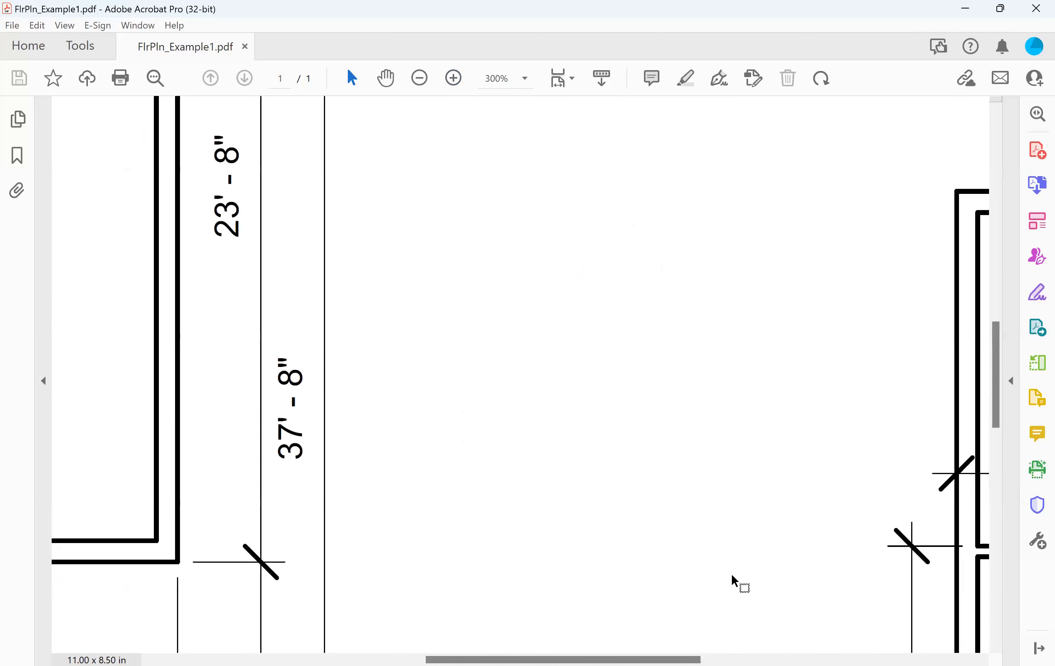
pyautogui.hscroll(2, 842, 647)
pyautogui.hscroll(5, 881, 641)
pyautogui.hscroll(-1, 892, 641)
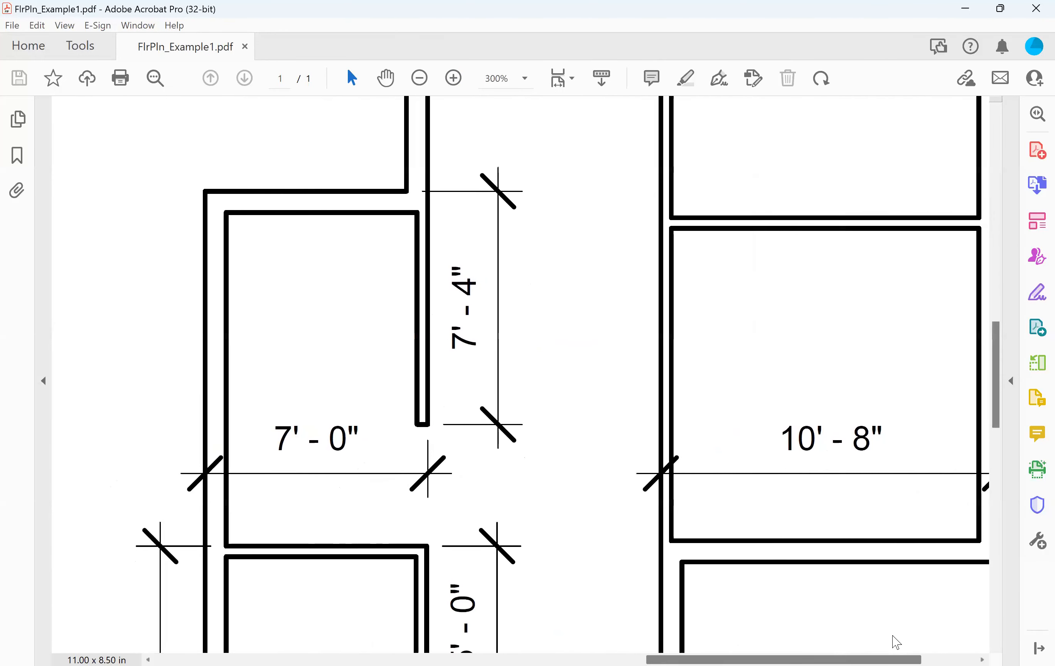
pyautogui.scroll(-2, 643, 452)
pyautogui.scroll(-5, 635, 460)
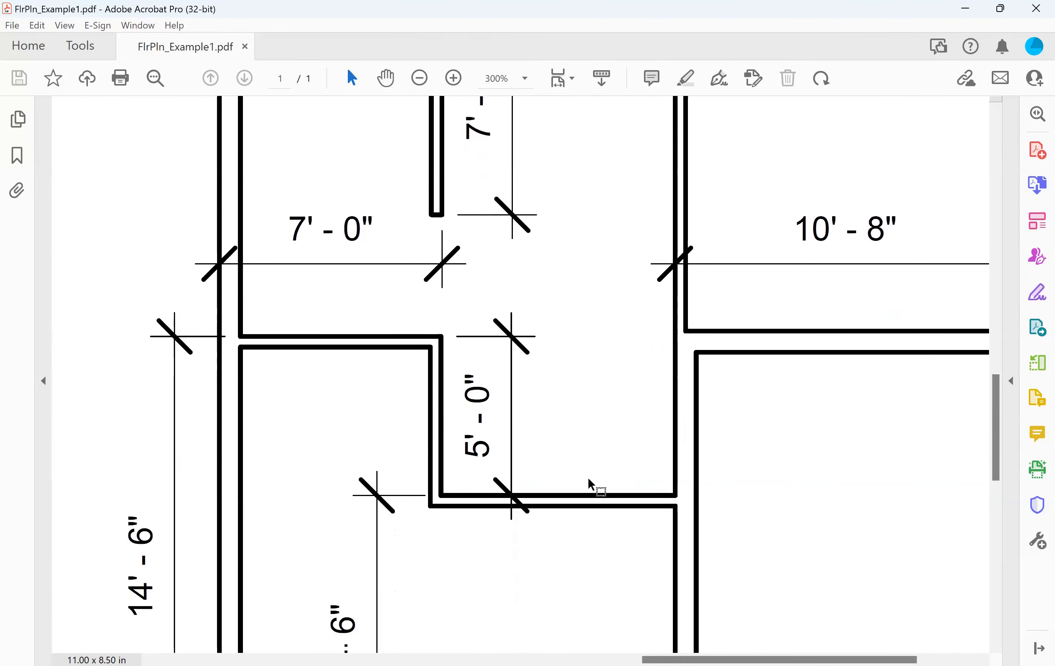
pyautogui.scroll(-1, 567, 460)
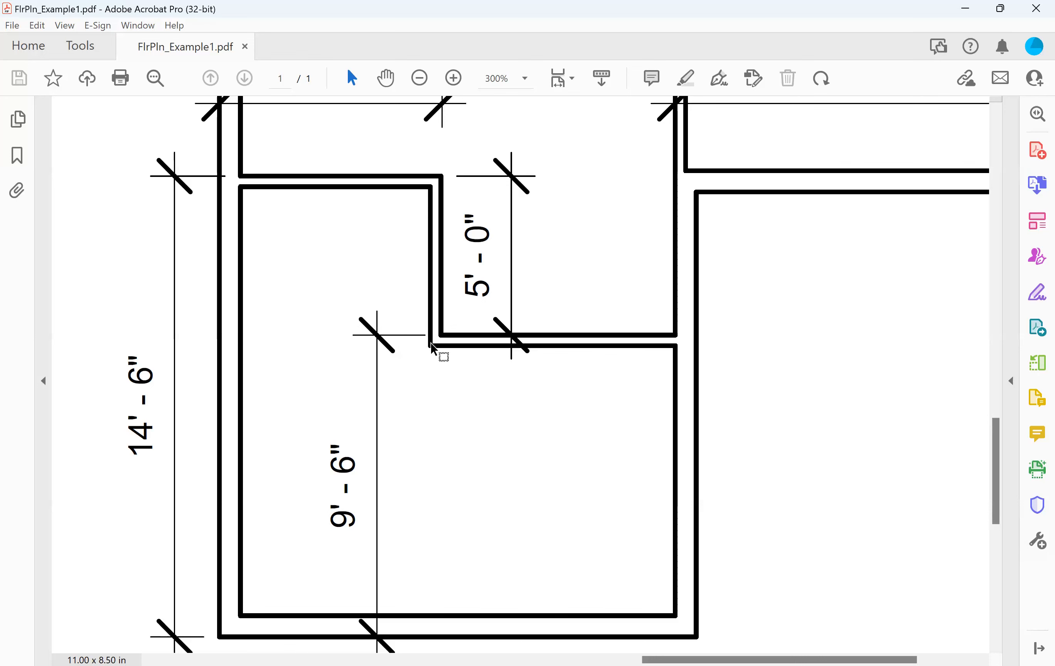
# Examine the dimensions of the short vertical interior wall near the plan's left recess, and return the PDF to 150% zoom.
pyautogui.scroll(1, 524, 310)
pyautogui.scroll(5, 531, 313)
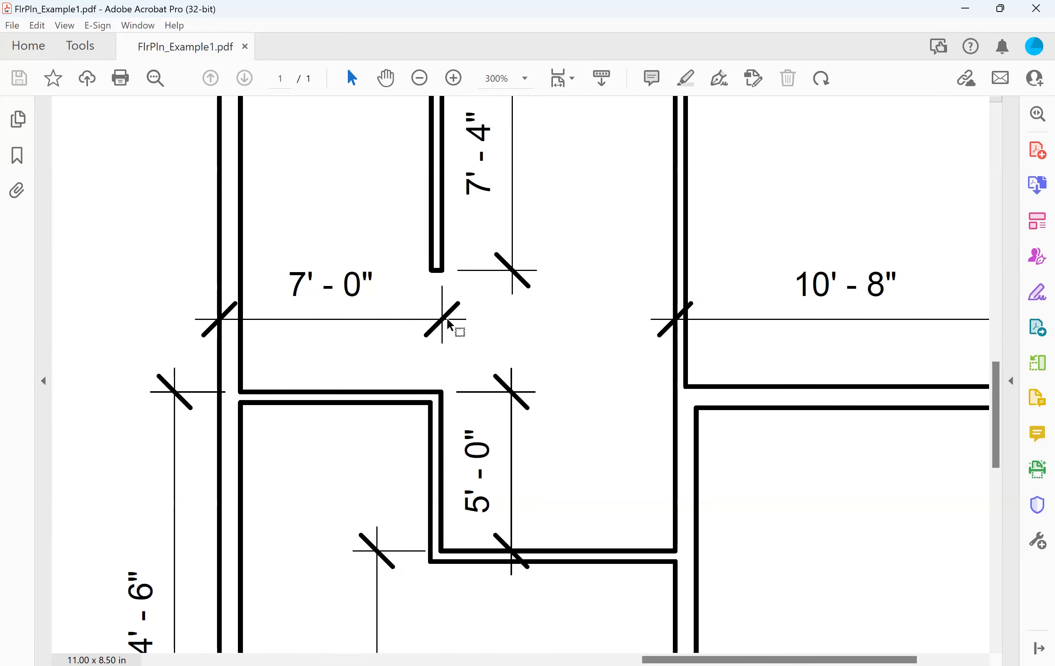
pyautogui.scroll(1, 204, 282)
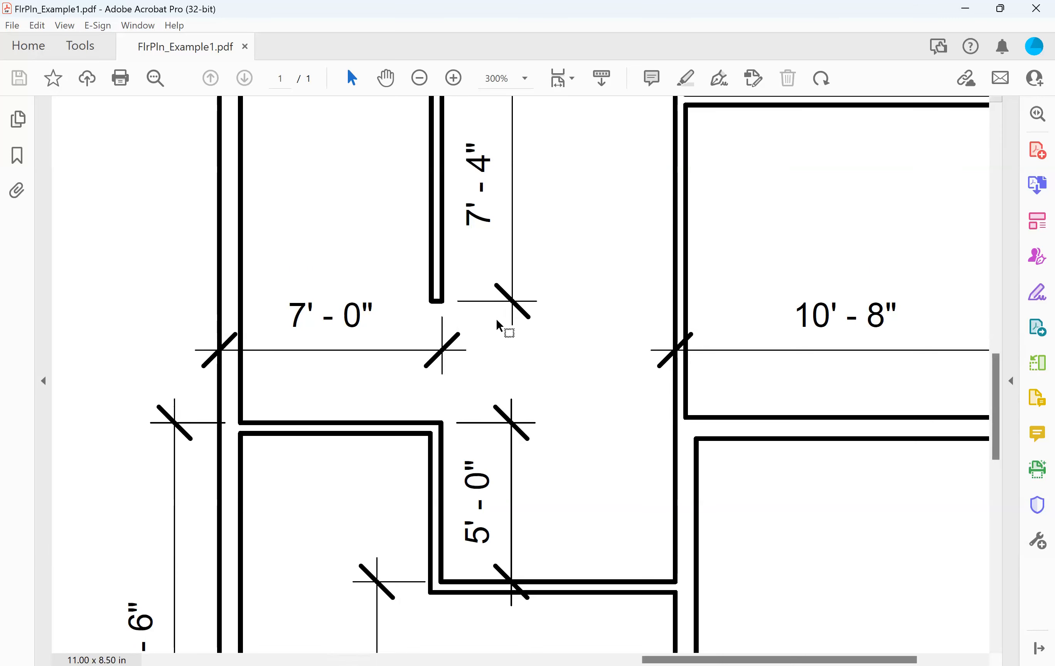
pyautogui.scroll(2, 497, 322)
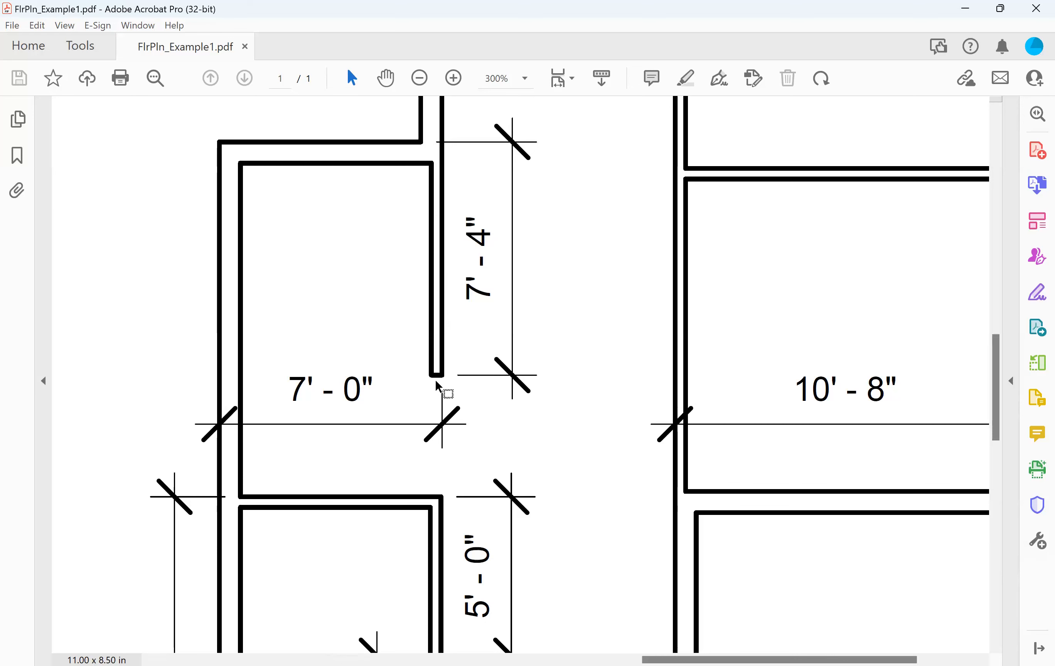
pyautogui.click(419, 77)
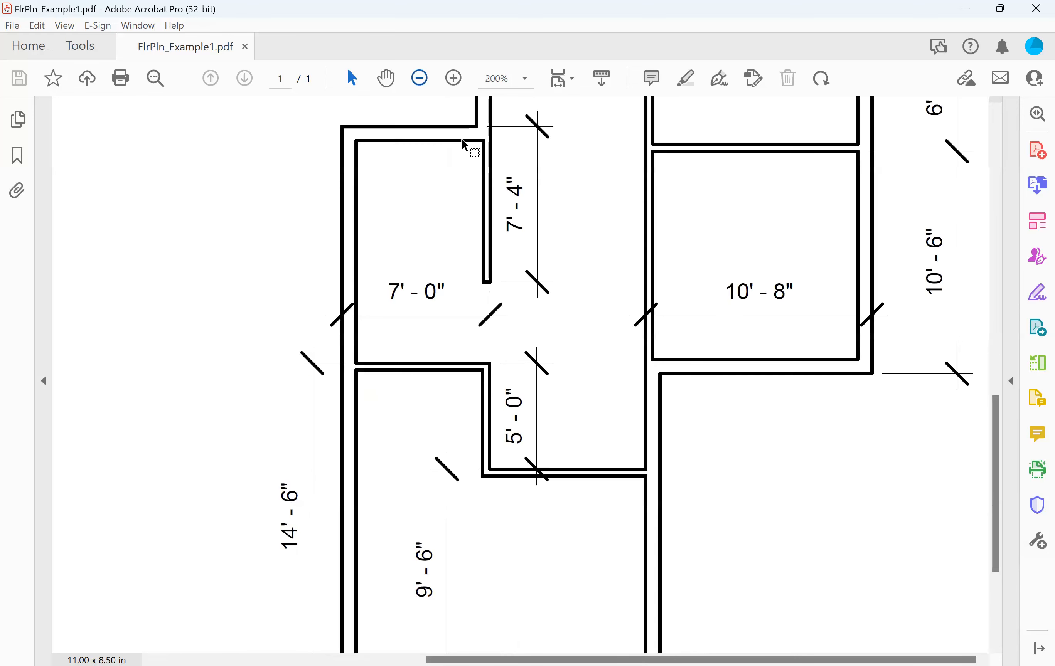
pyautogui.click(419, 78)
pyautogui.scroll(4, 774, 459)
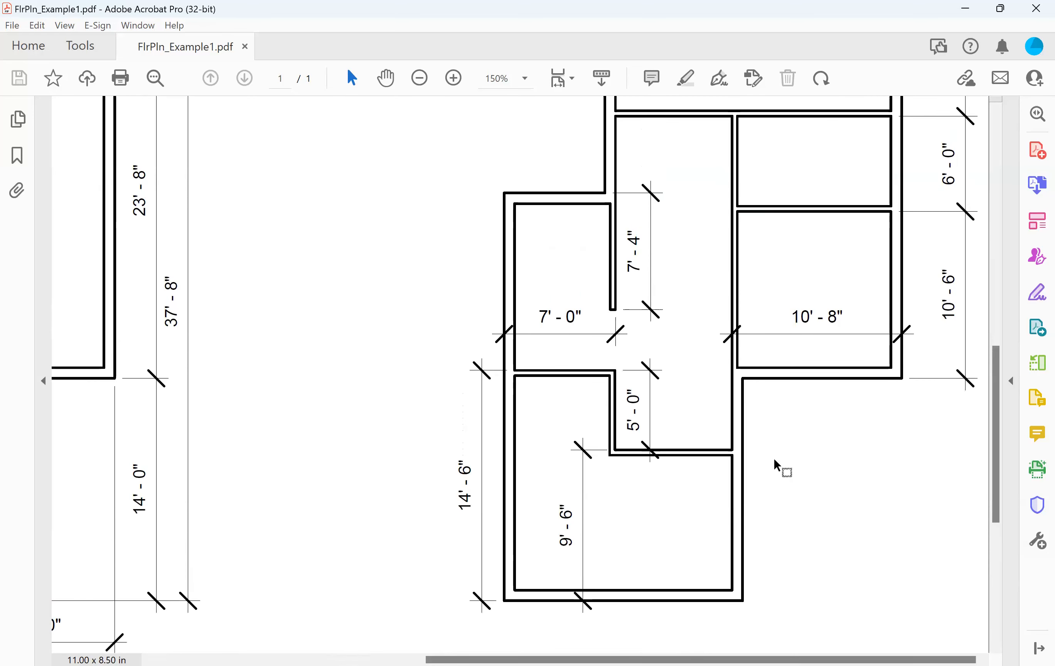
pyautogui.scroll(3, 775, 460)
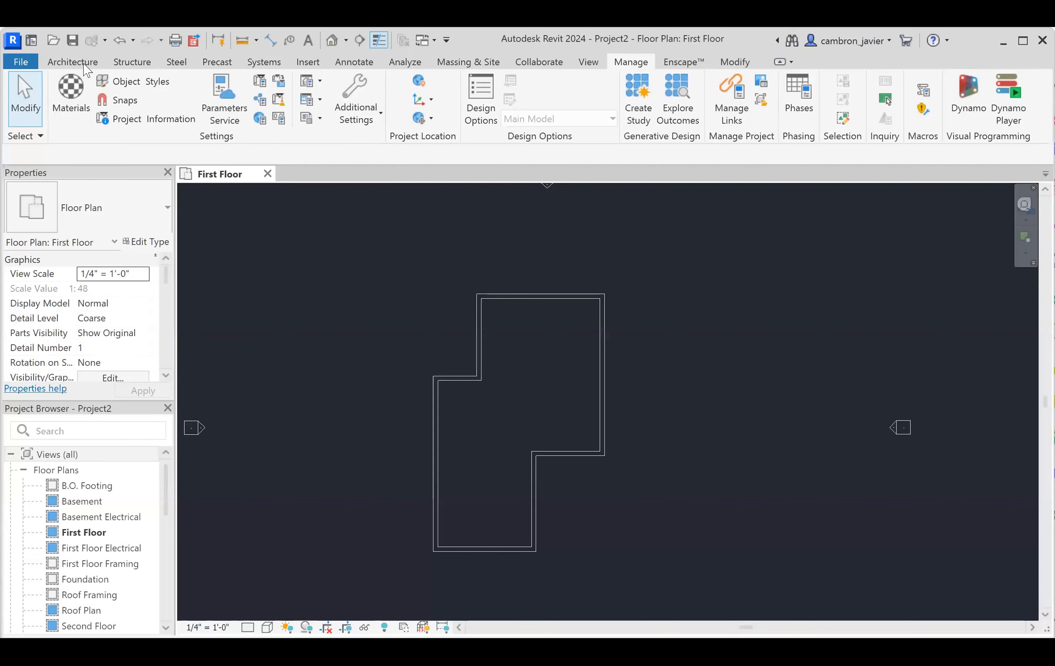
# Switch to Revit and start a new wall using the Generic - 4" type.
pyautogui.click(73, 62)
pyautogui.click(68, 94)
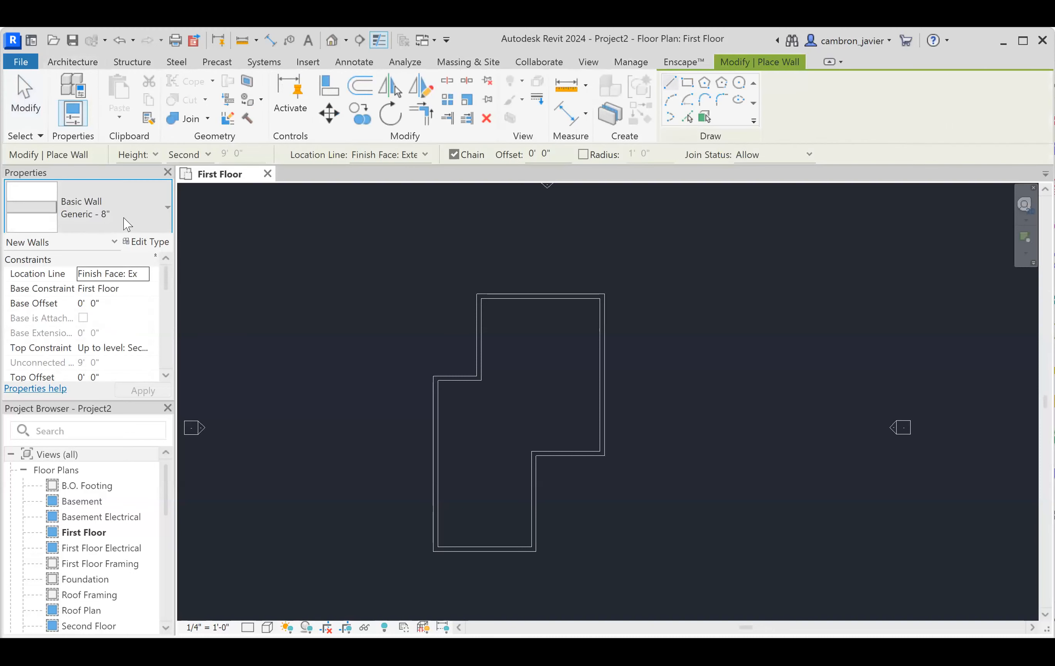
pyautogui.click(127, 220)
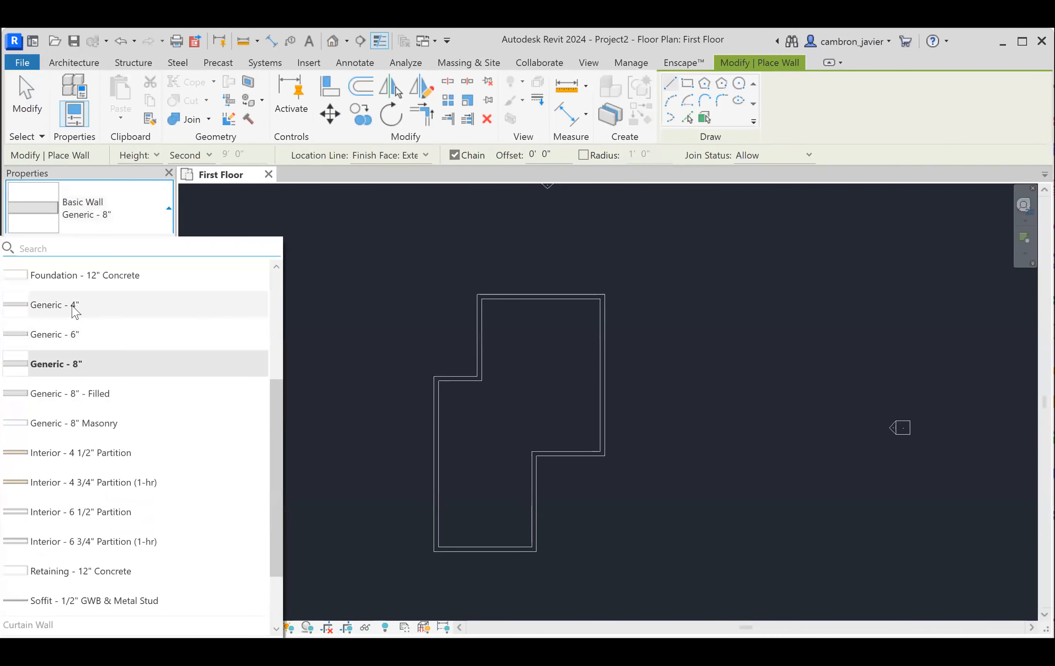
pyautogui.click(127, 321)
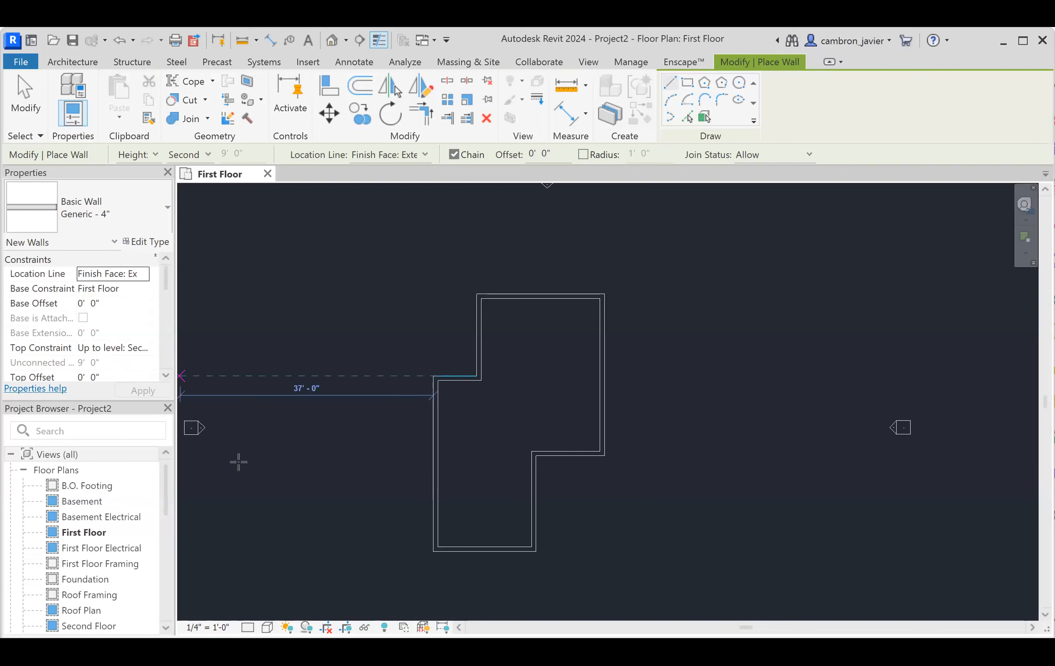
# Draw a vertical interior wall about 9' 4" long upward from the inside corner where the lower-right vertical wall meets the horizontal exterior wall.
pyautogui.scroll(1, 673, 503)
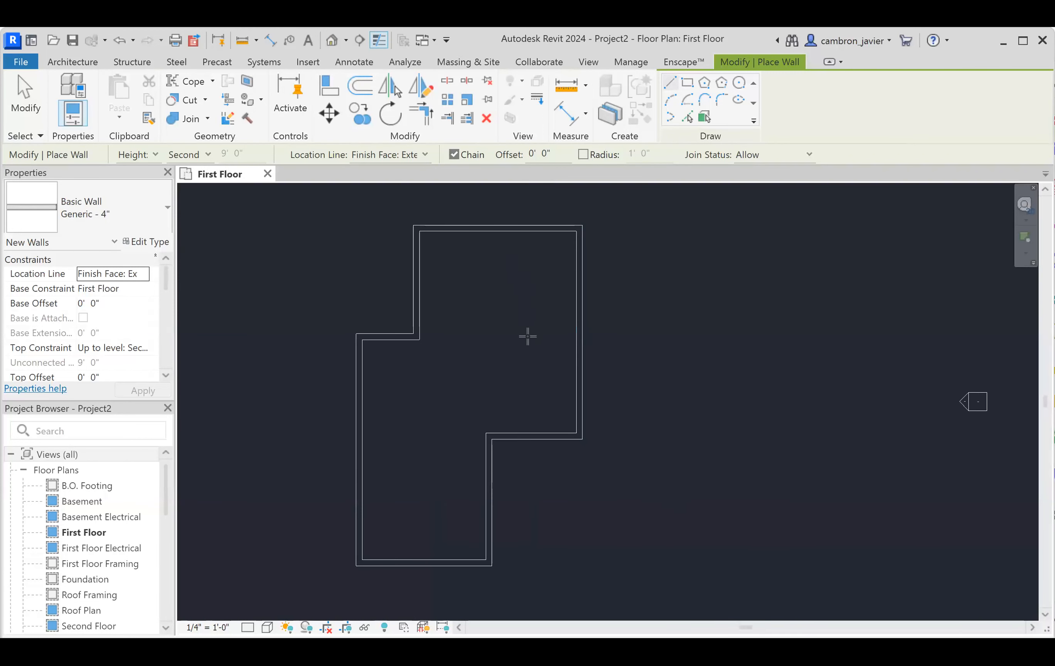
pyautogui.scroll(1, 486, 434)
pyautogui.scroll(1, 484, 435)
pyautogui.click(484, 436)
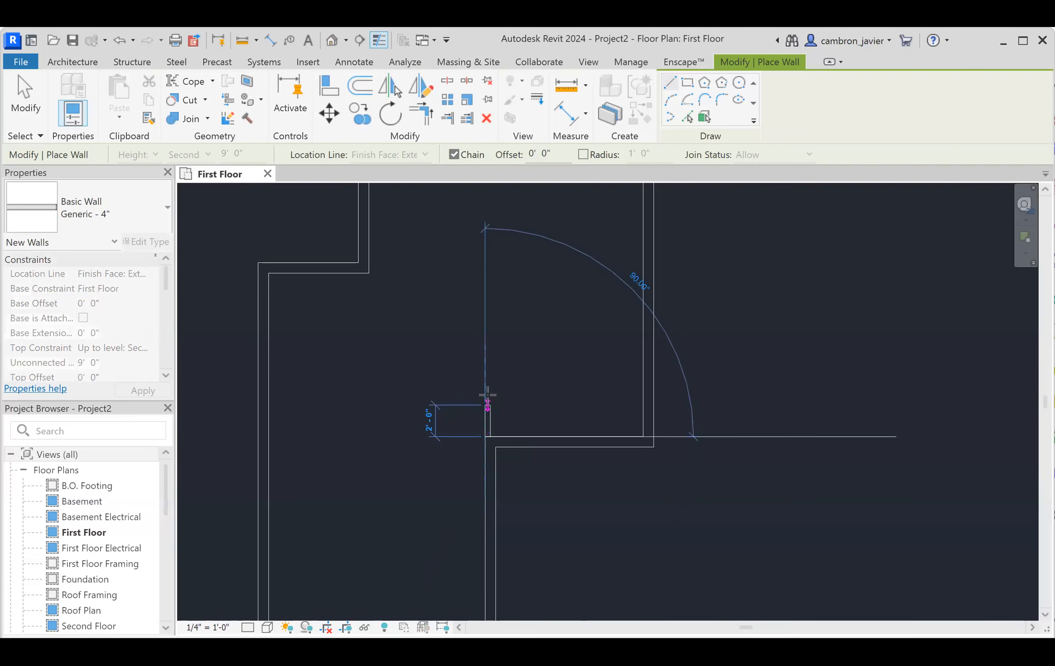
pyautogui.scroll(1, 482, 323)
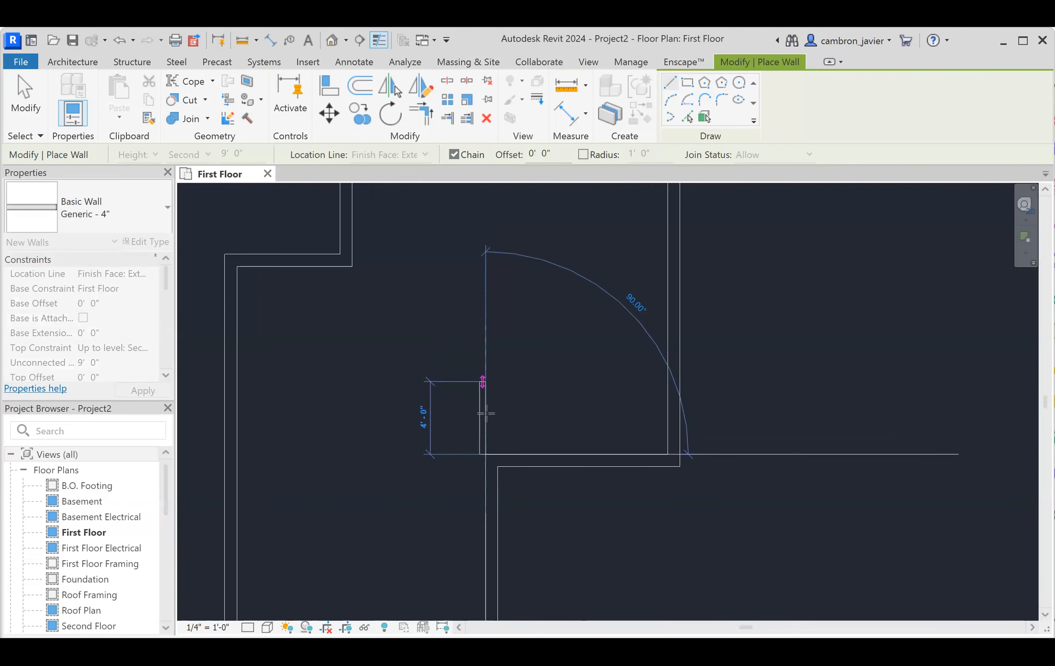
pyautogui.scroll(1, 487, 442)
pyautogui.scroll(1, 490, 444)
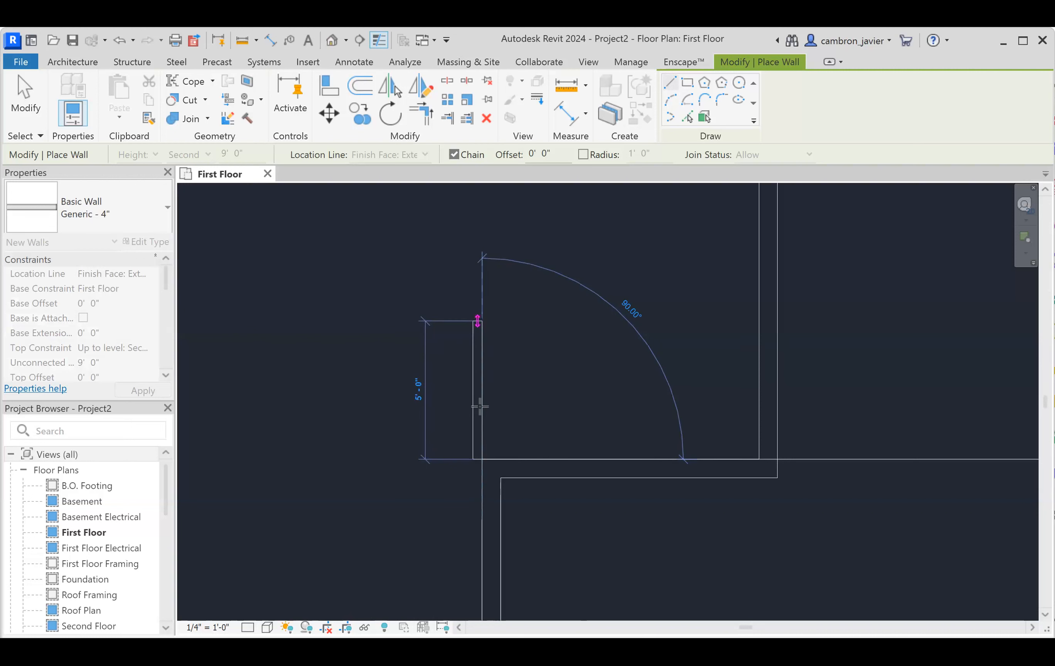
pyautogui.scroll(2, 482, 434)
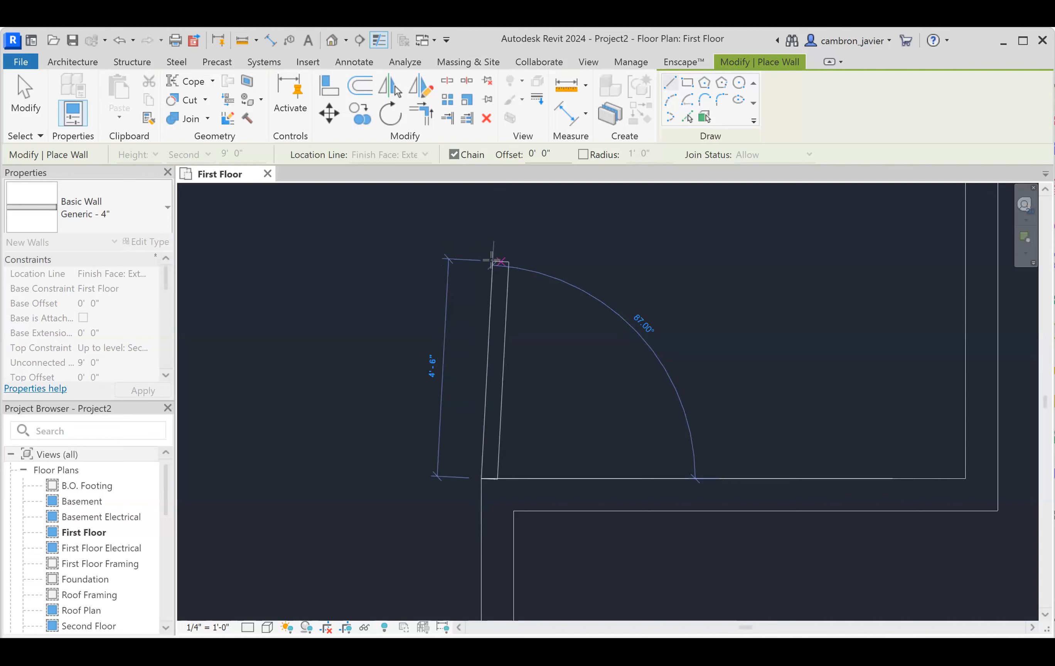
pyautogui.scroll(-4, 478, 308)
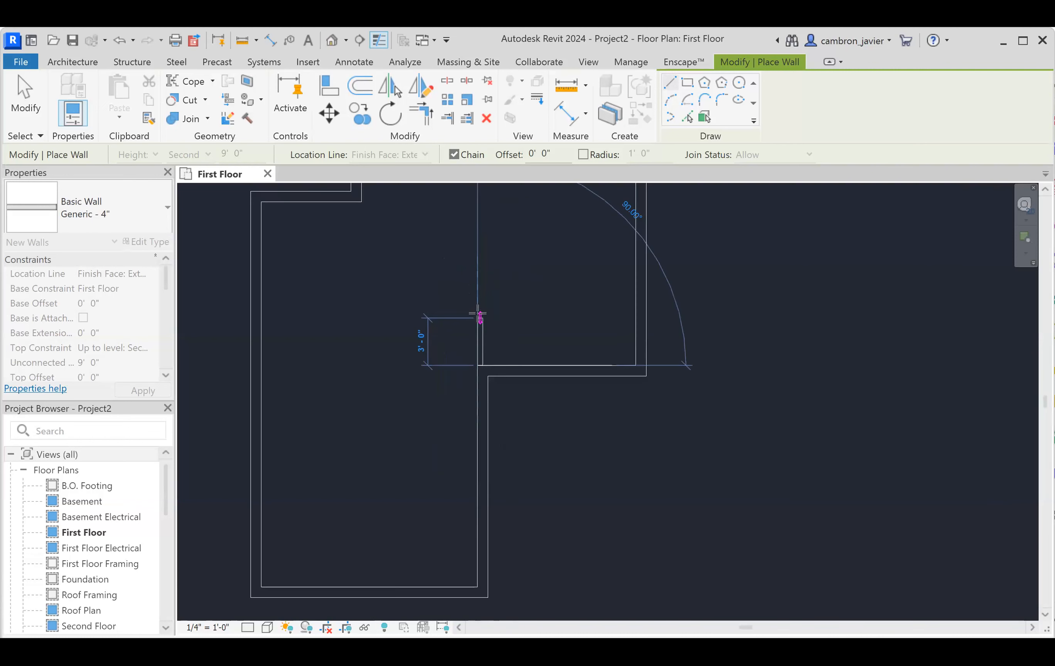
pyautogui.scroll(-4, 481, 350)
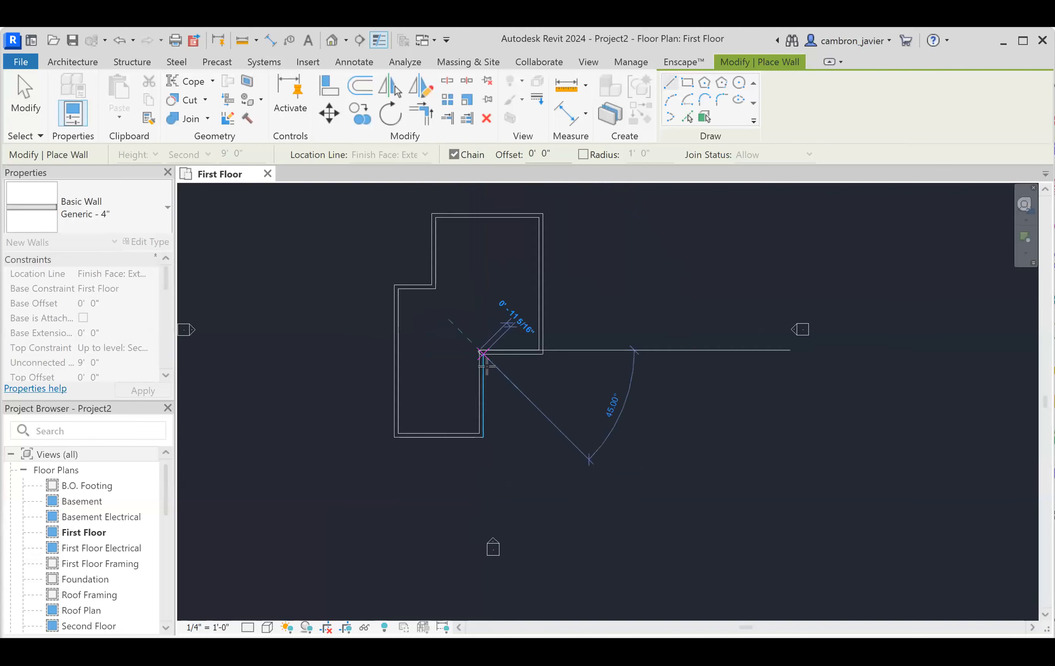
pyautogui.scroll(2, 482, 285)
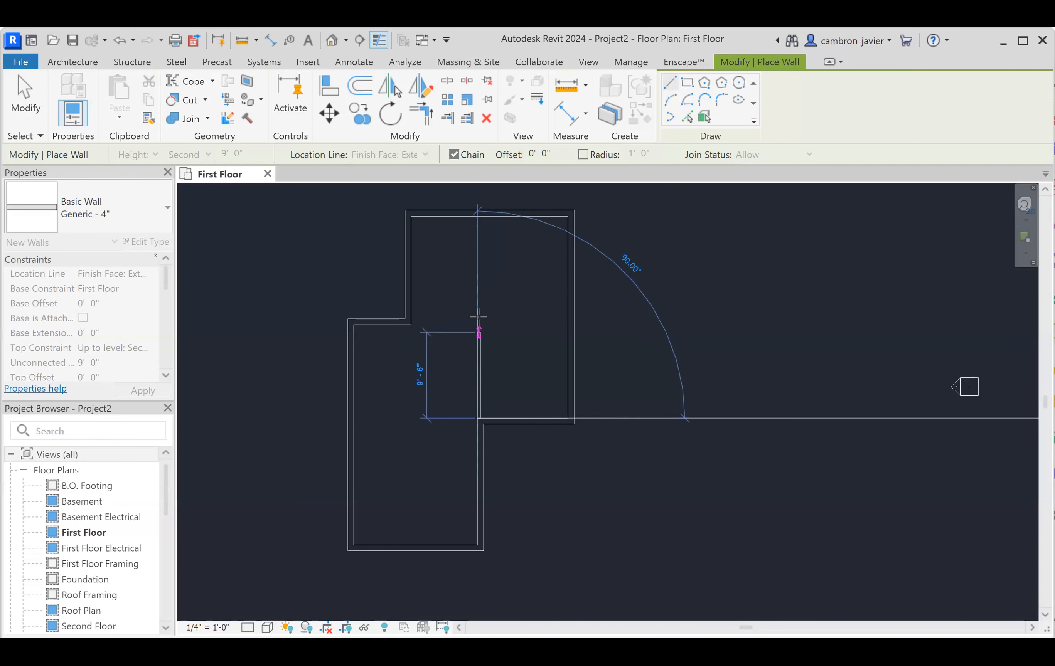
pyautogui.click(478, 337)
pyautogui.press('Escape')
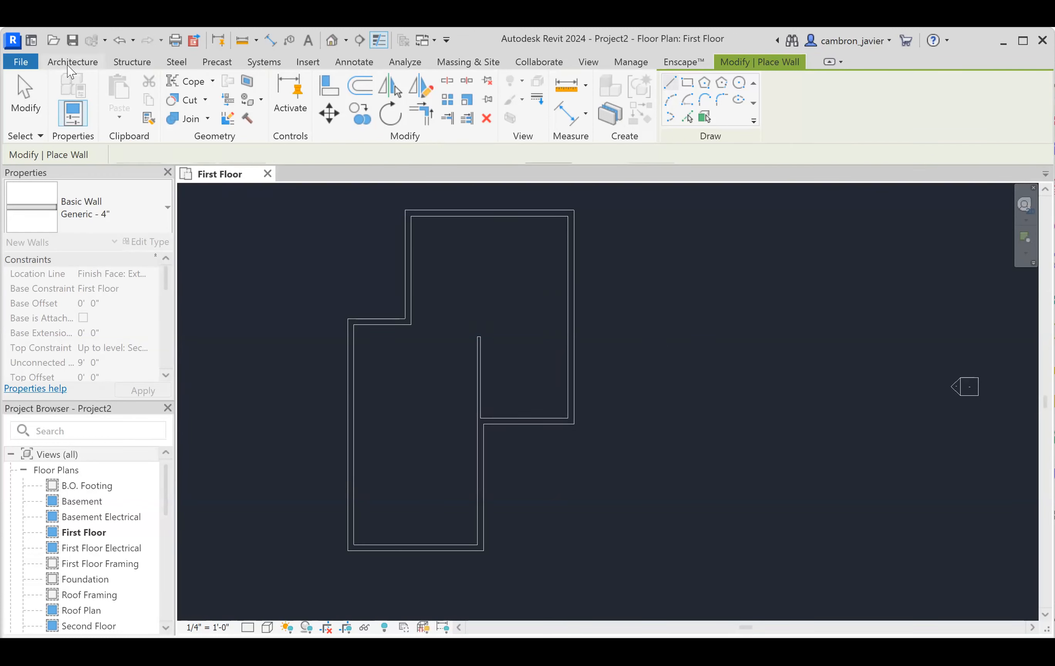
# Draw a Generic - 4" horizontal interior wall about 17' 4" long across the upper part, between the inner faces of the side walls.
pyautogui.click(73, 95)
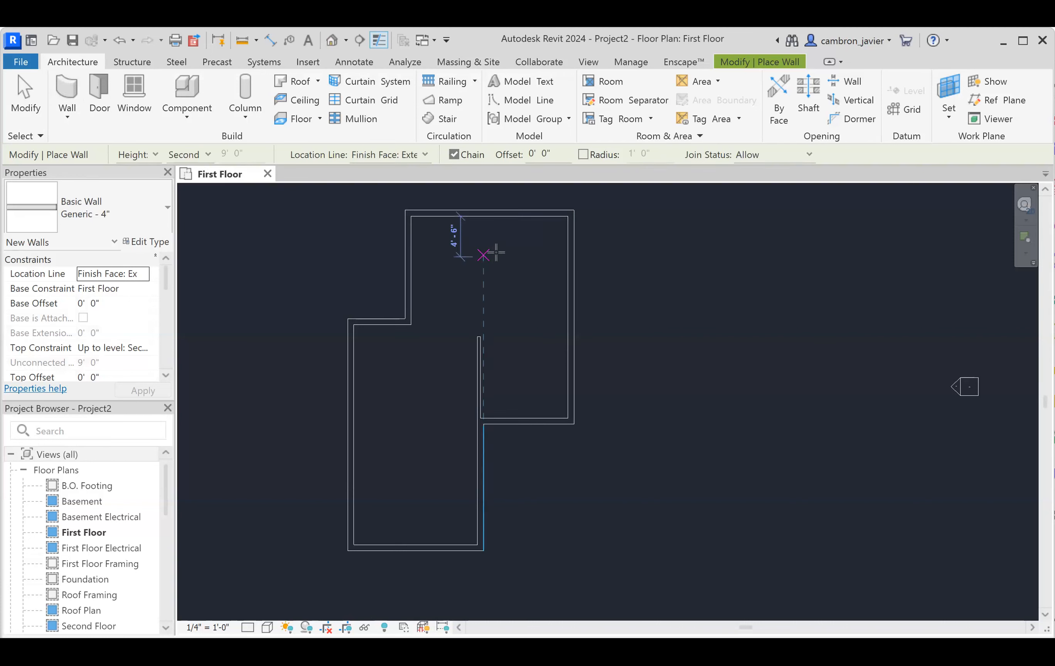
pyautogui.scroll(1, 450, 252)
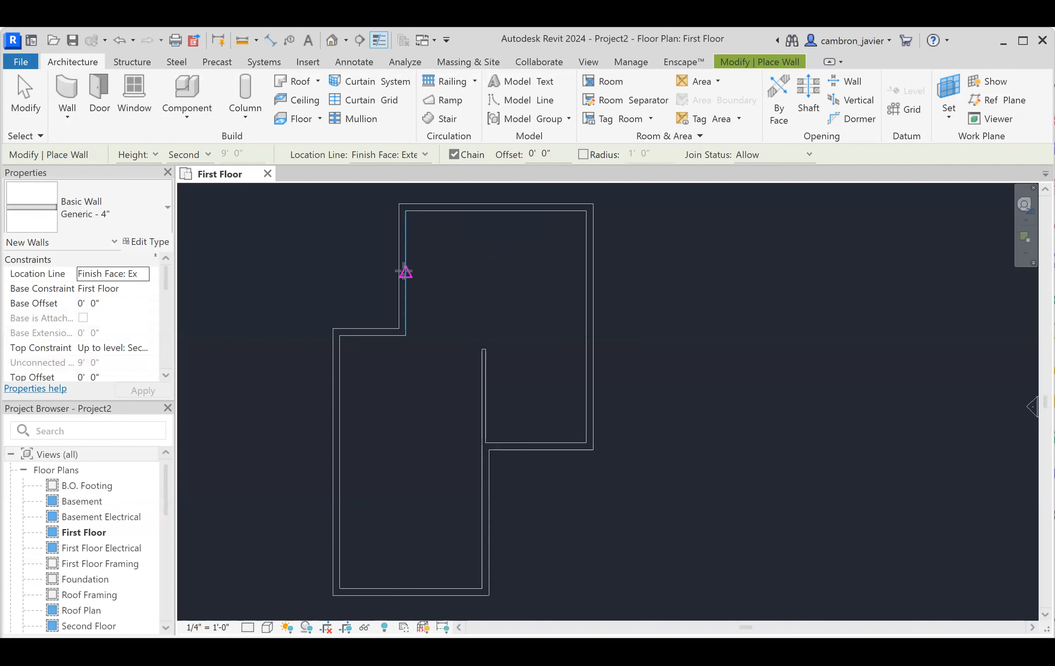
pyautogui.click(405, 272)
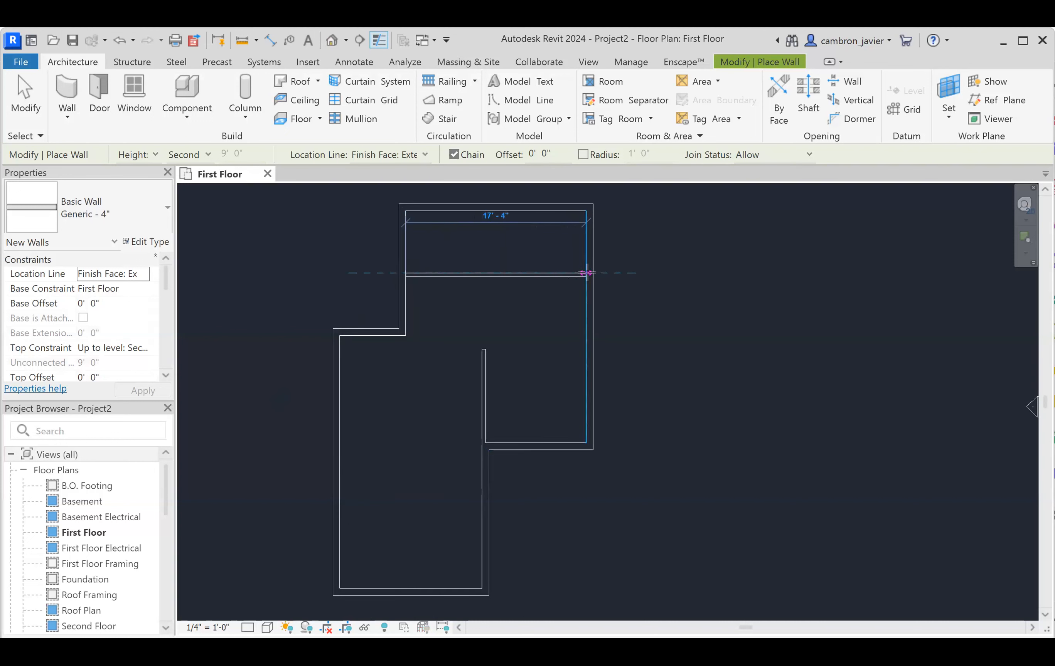
pyautogui.click(584, 274)
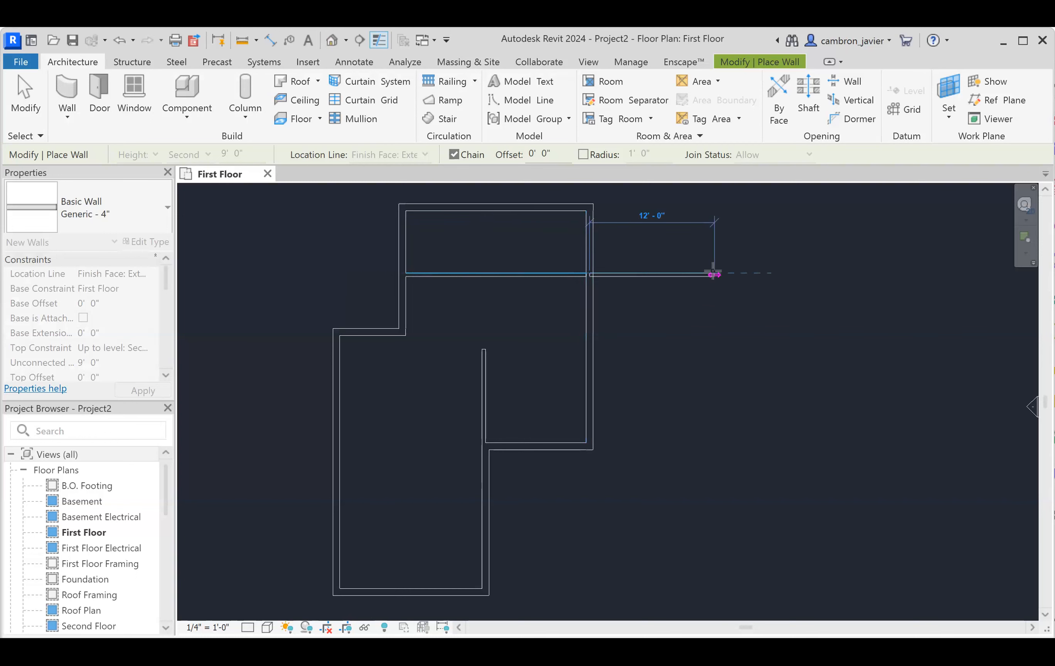
pyautogui.press('Escape')
pyautogui.press('Escape')
pyautogui.scroll(-1, 635, 275)
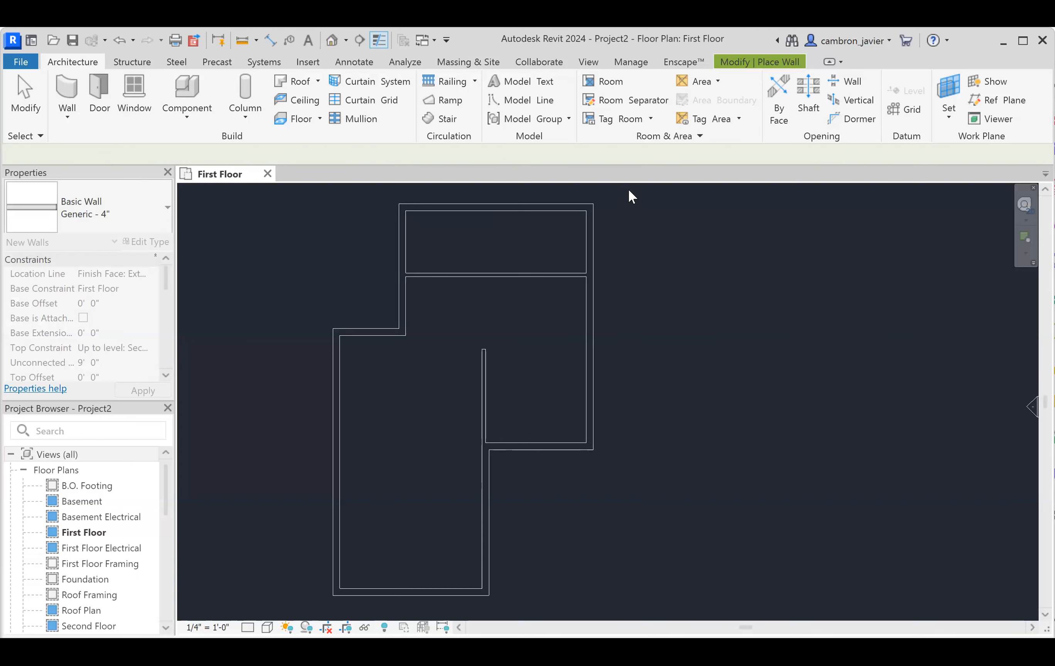
pyautogui.press('Escape')
pyautogui.scroll(1, 635, 198)
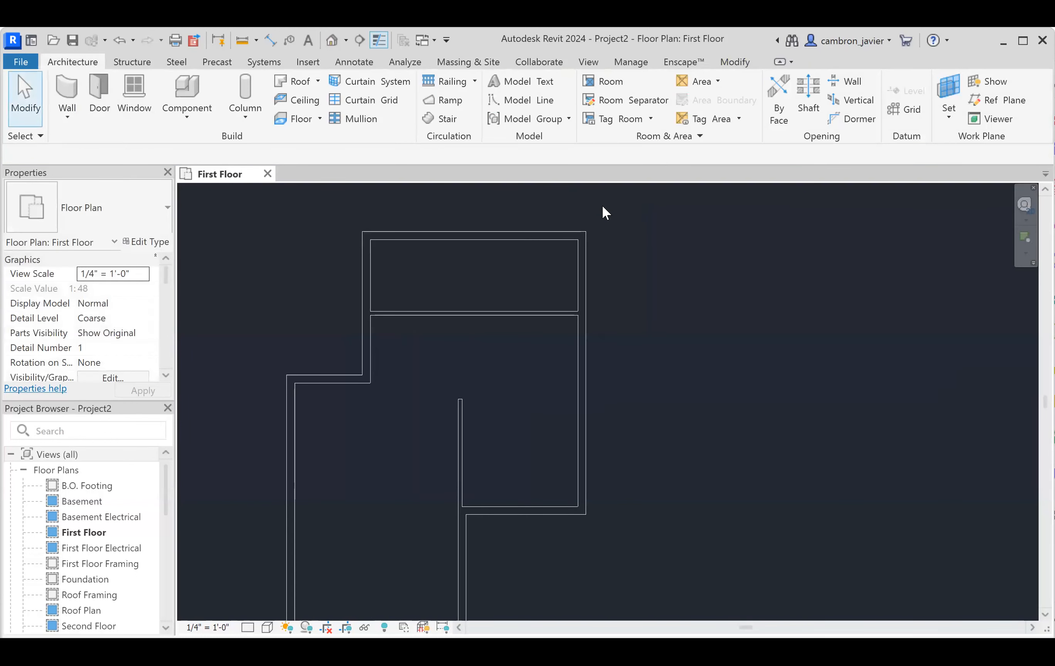
# Set the distance from the top exterior wall's outer face to the horizontal interior wall's lower face to 7' 2".
pyautogui.click(523, 311)
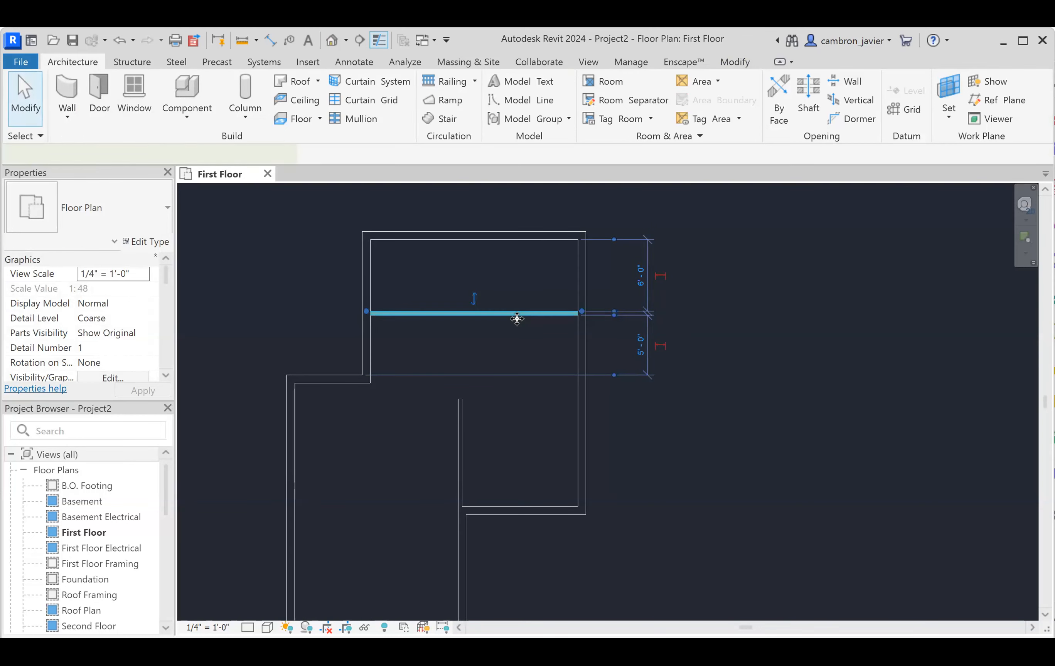
pyautogui.scroll(1, 604, 216)
pyautogui.moveTo(663, 258); pyautogui.dragTo(553, 243)
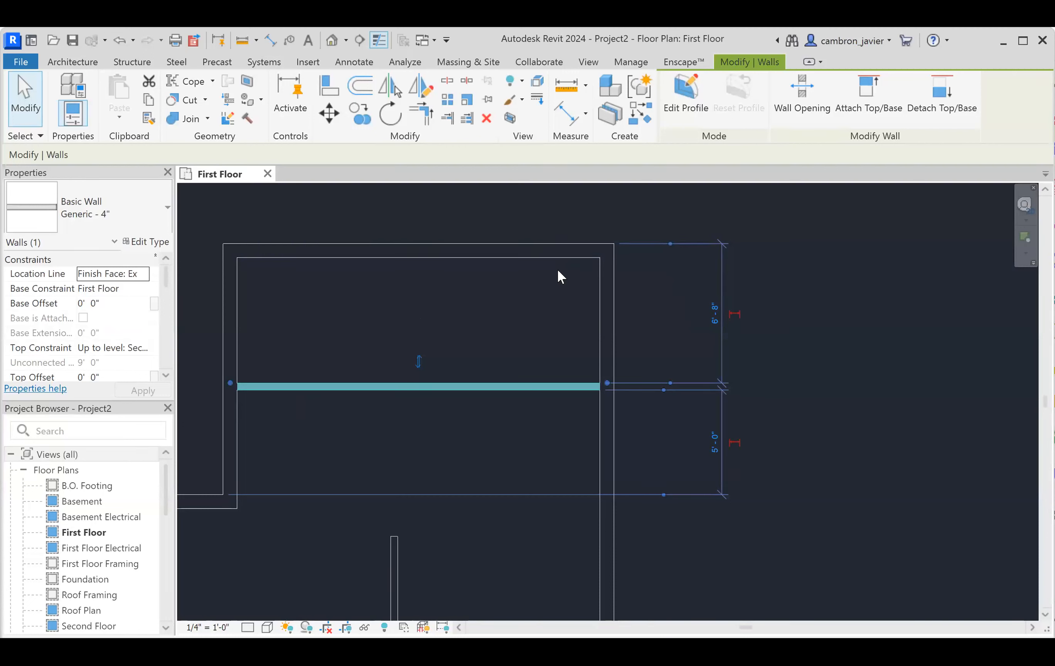
pyautogui.scroll(1, 682, 335)
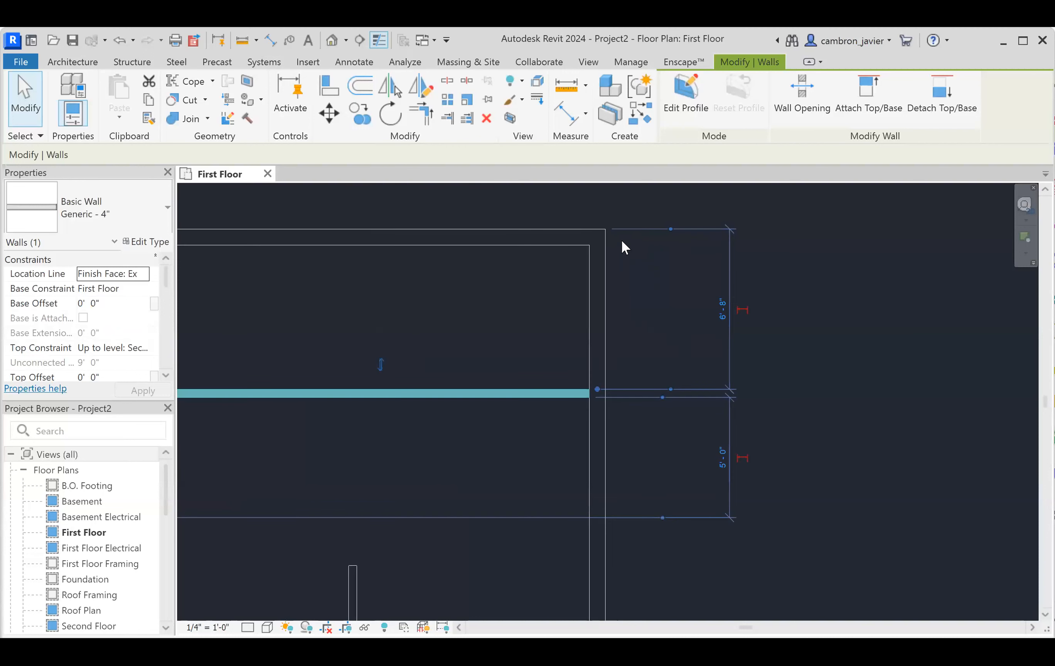
pyautogui.moveTo(670, 389); pyautogui.dragTo(563, 398)
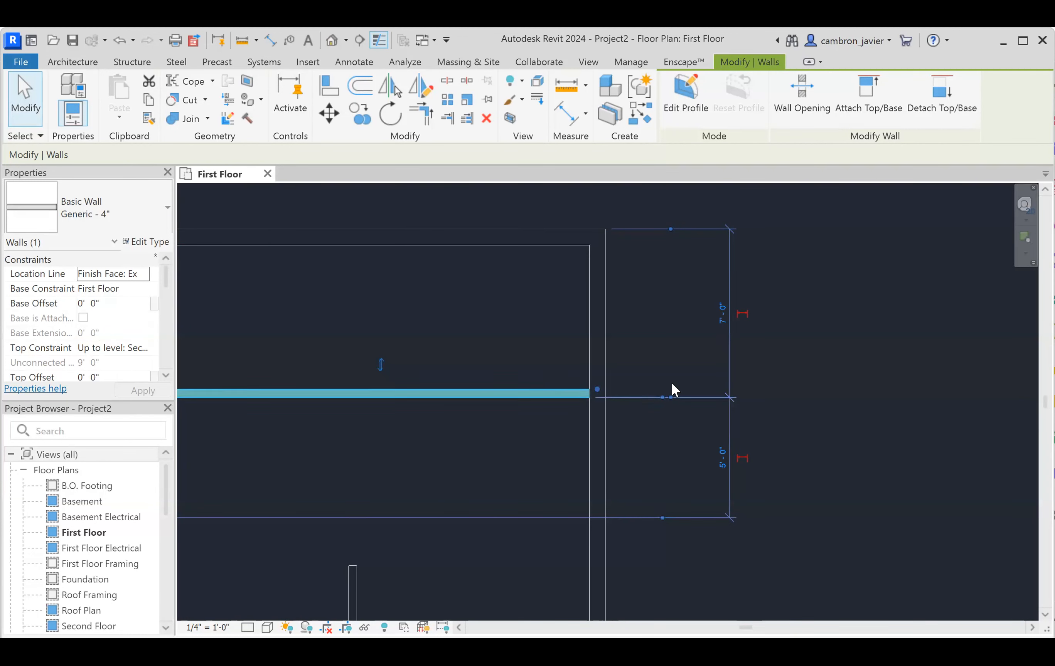
pyautogui.click(723, 313)
pyautogui.write('7 2')
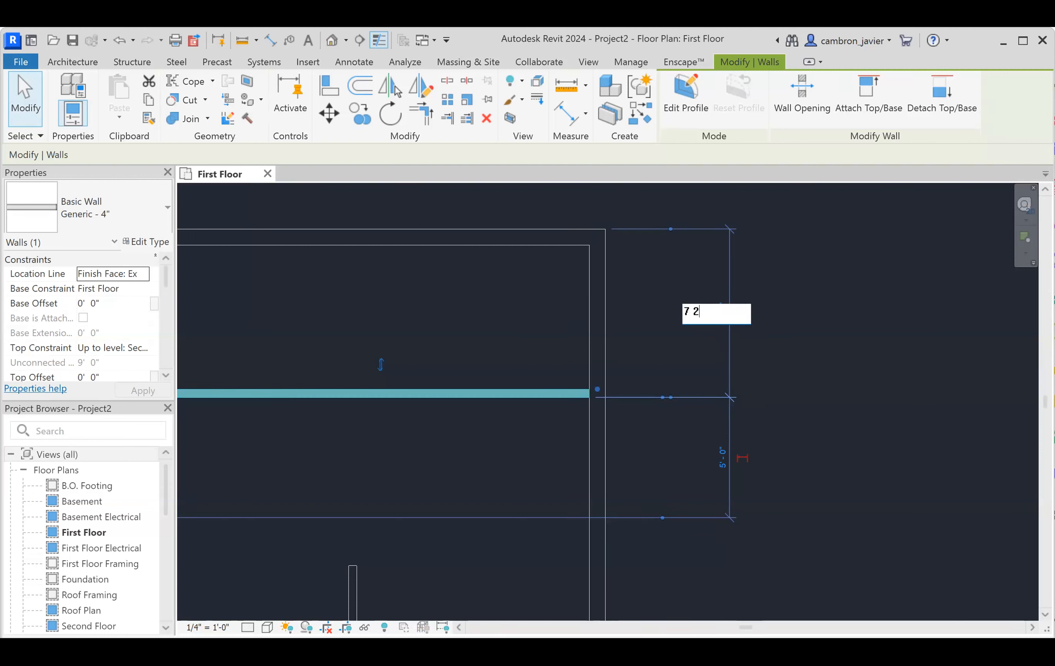
pyautogui.press('Return')
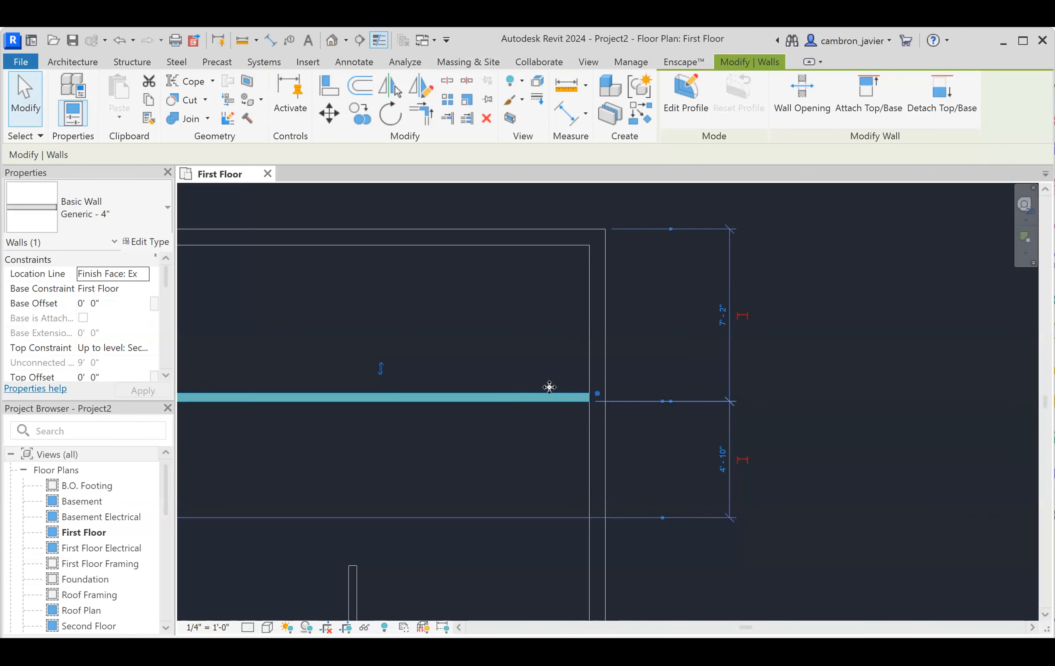
# Extend the upper end of the vertical interior wall to meet the lower face of the horizontal interior wall.
pyautogui.scroll(-2, 548, 388)
pyautogui.click(364, 522)
pyautogui.click(420, 515)
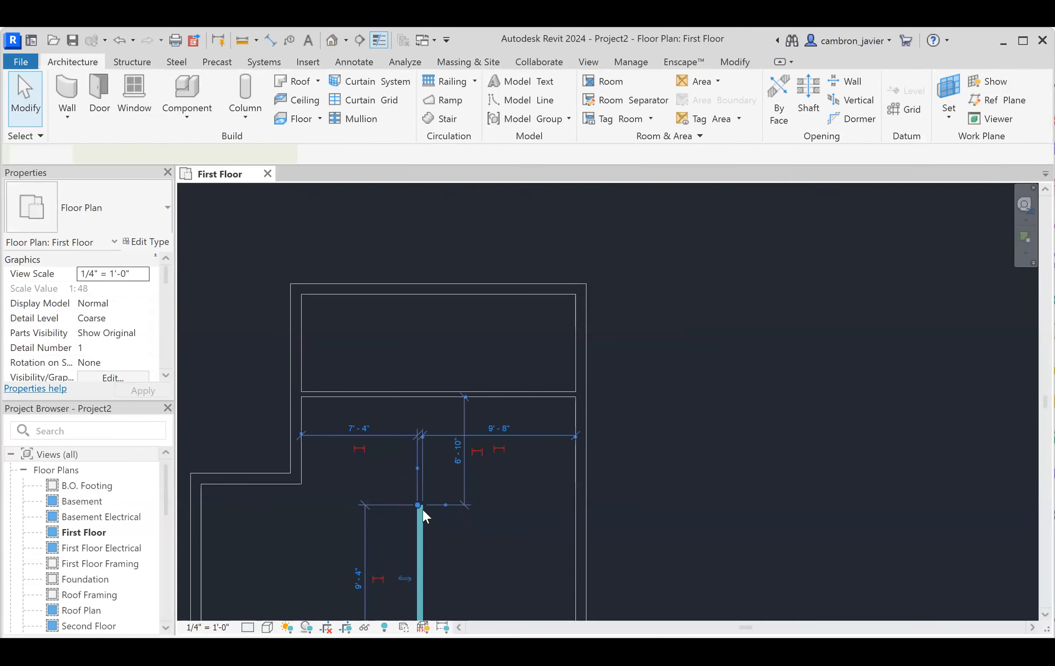
pyautogui.scroll(1, 419, 508)
pyautogui.scroll(-3, 418, 493)
pyautogui.scroll(3, 419, 498)
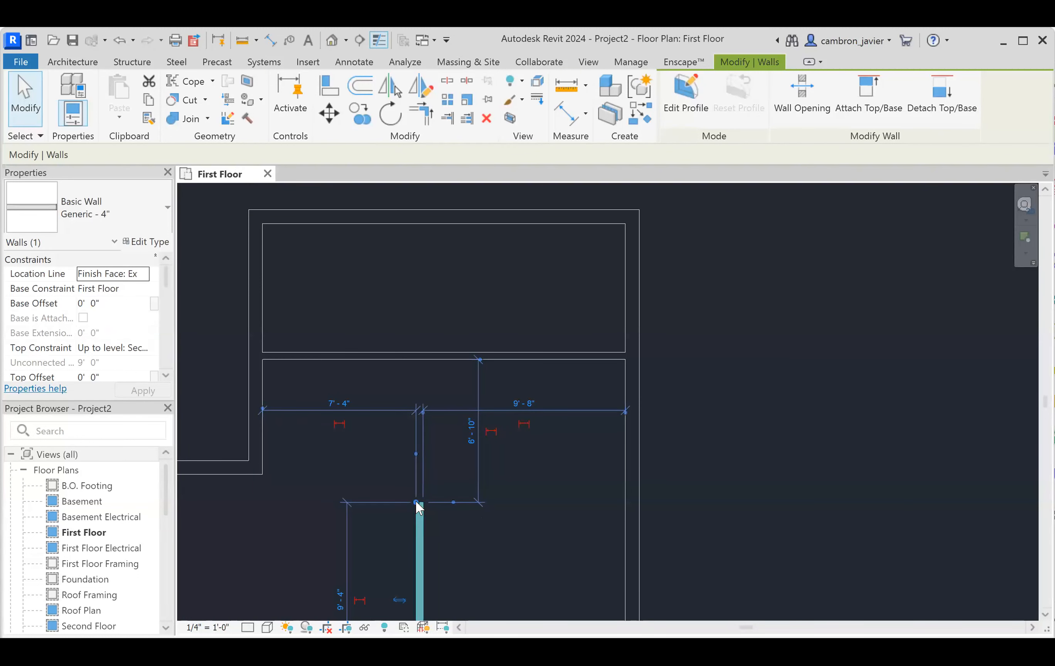
pyautogui.scroll(-4, 416, 482)
pyautogui.scroll(4, 407, 553)
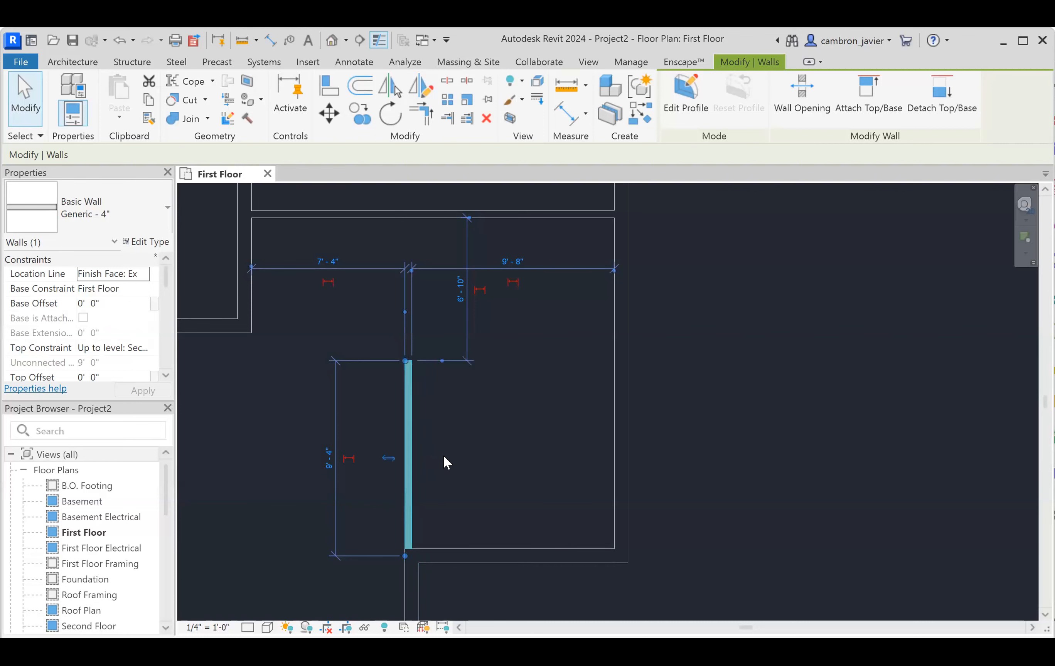
pyautogui.scroll(-3, 443, 455)
pyautogui.scroll(3, 425, 310)
pyautogui.moveTo(427, 485); pyautogui.dragTo(423, 337)
pyautogui.click(499, 389)
pyautogui.scroll(-3, 466, 415)
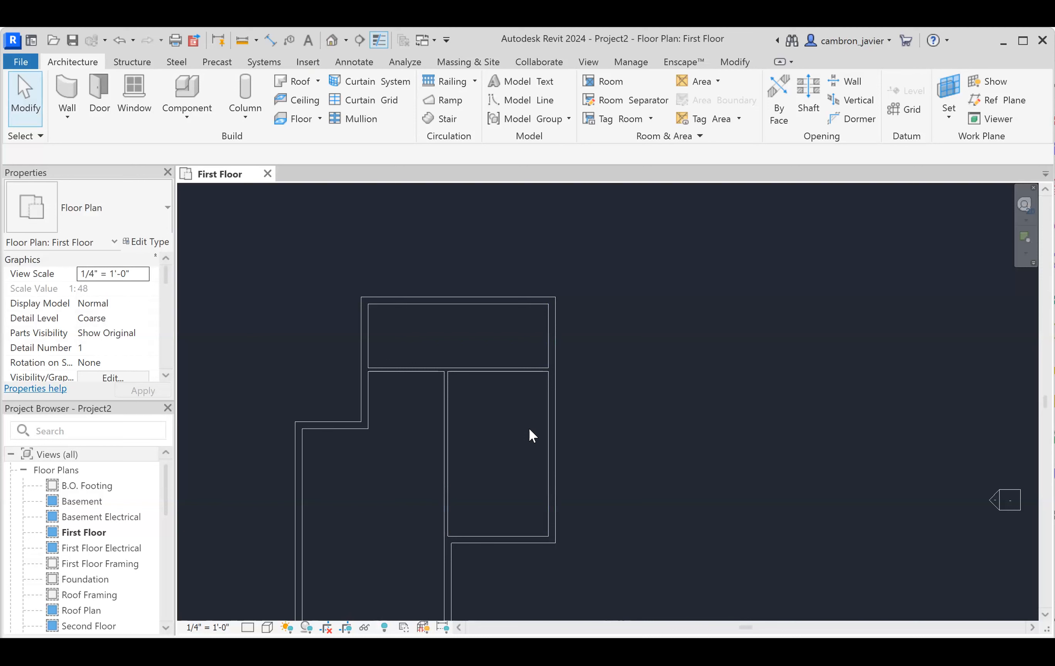
# Draw a Generic - 4" wall about 9' 8" long with a 6' 0" offset below the horizontal interior wall, from the vertical interior wall to the right exterior wall.
pyautogui.click(67, 93)
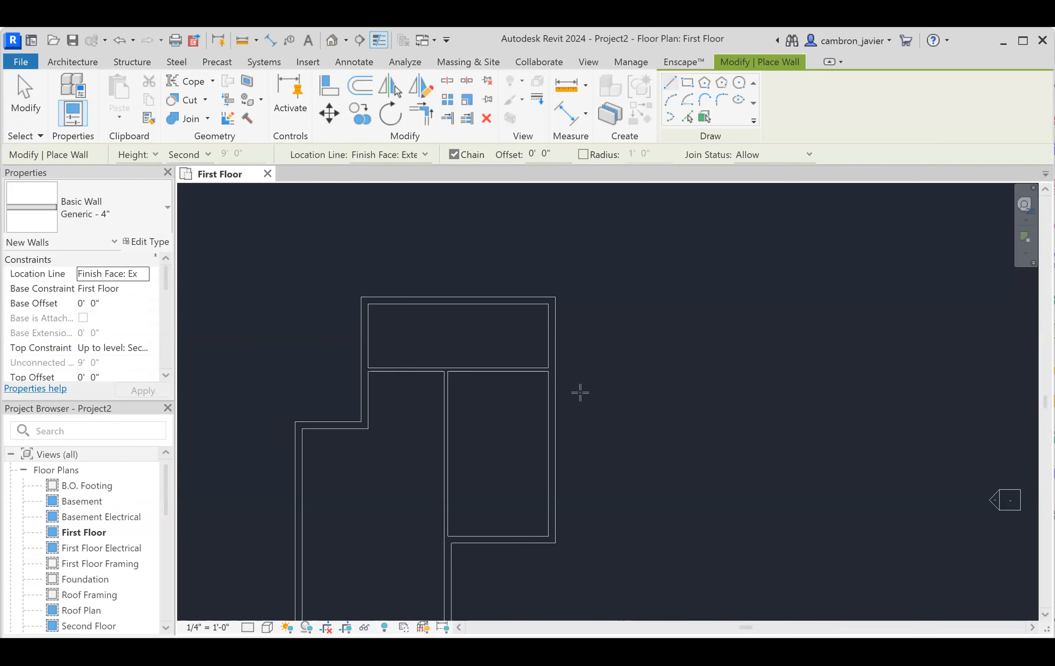
pyautogui.scroll(2, 559, 388)
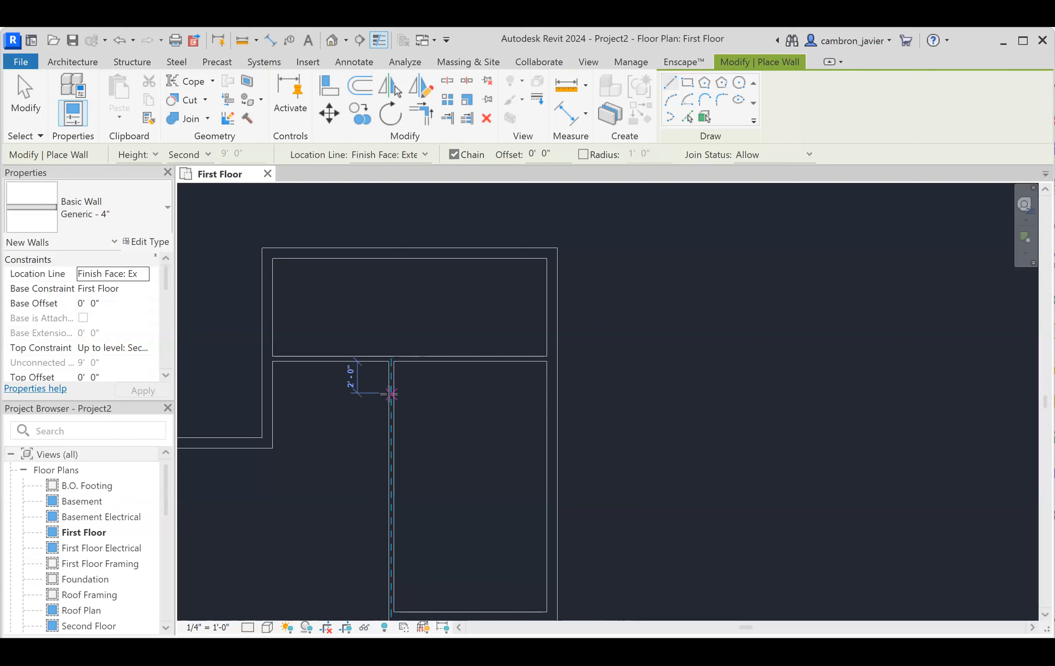
pyautogui.scroll(-2, 414, 265)
pyautogui.scroll(-1, 414, 264)
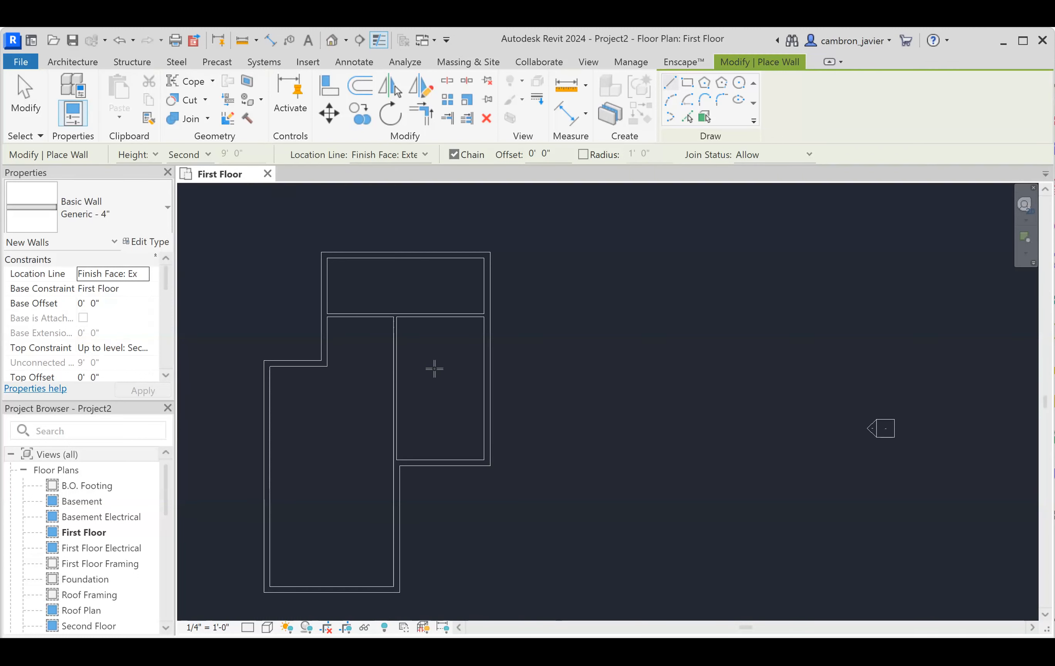
pyautogui.scroll(1, 446, 381)
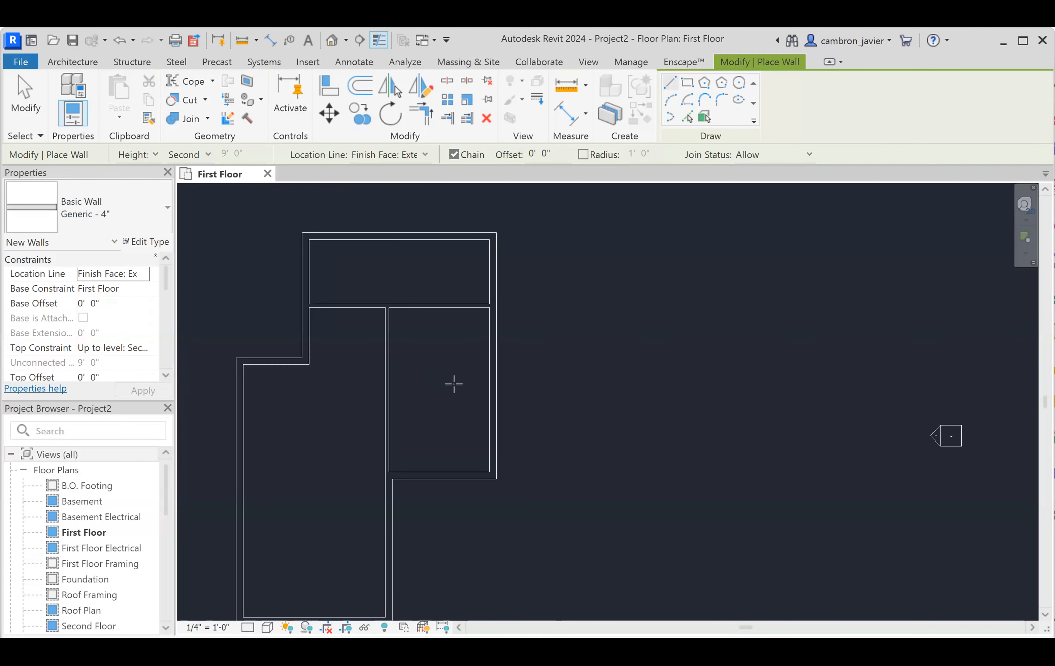
pyautogui.doubleClick(527, 152)
pyautogui.scroll(2, 439, 322)
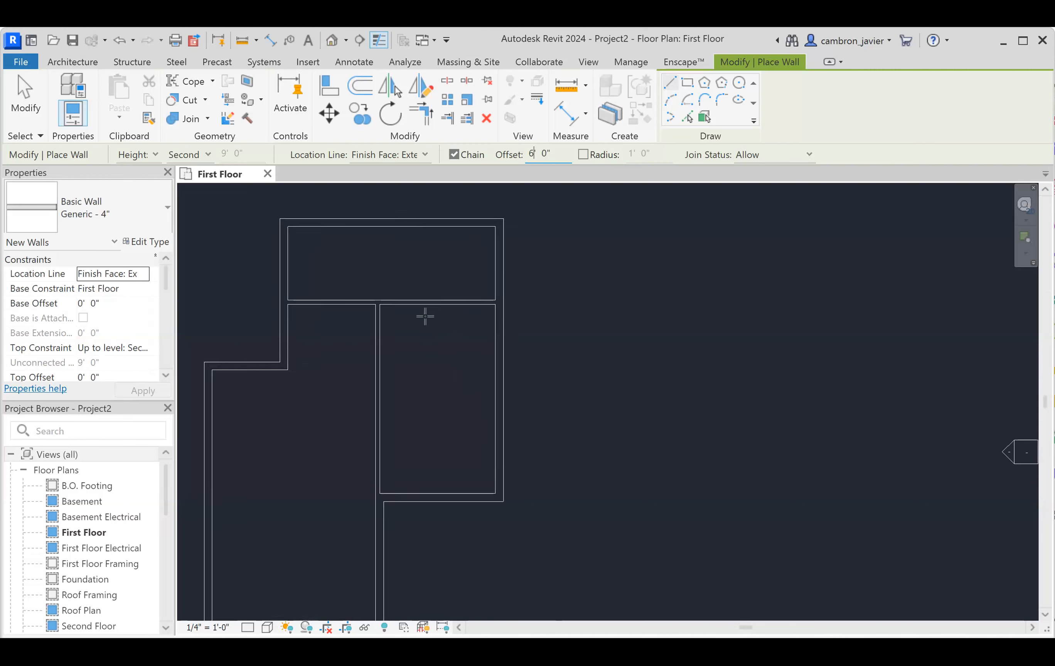
pyautogui.click(373, 303)
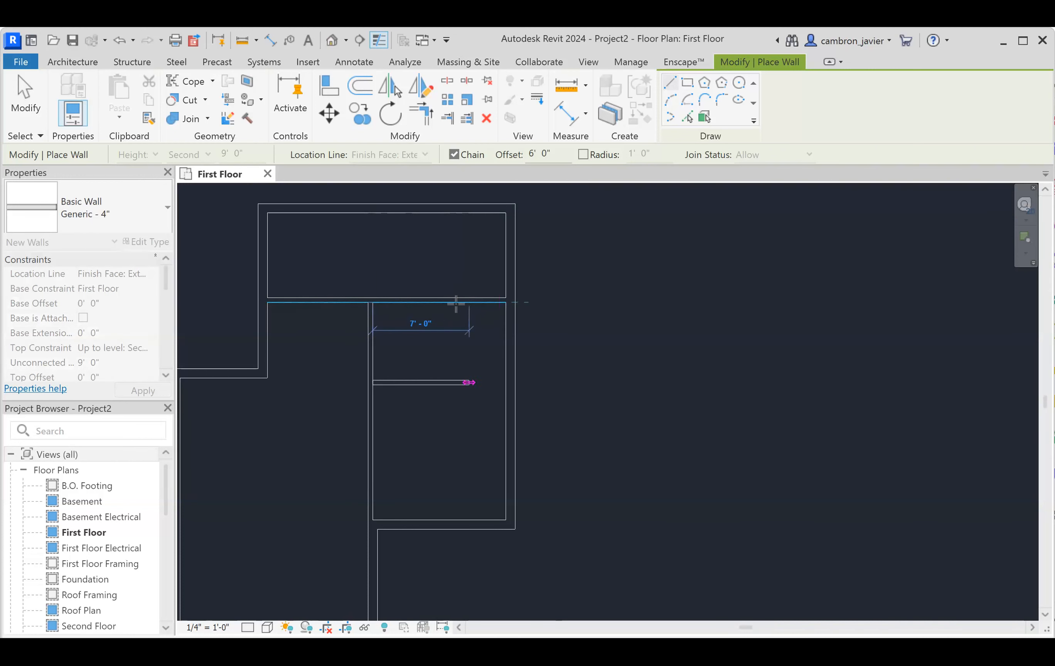
pyautogui.press('space')
pyautogui.press('space')
pyautogui.press('space')
pyautogui.click(505, 302)
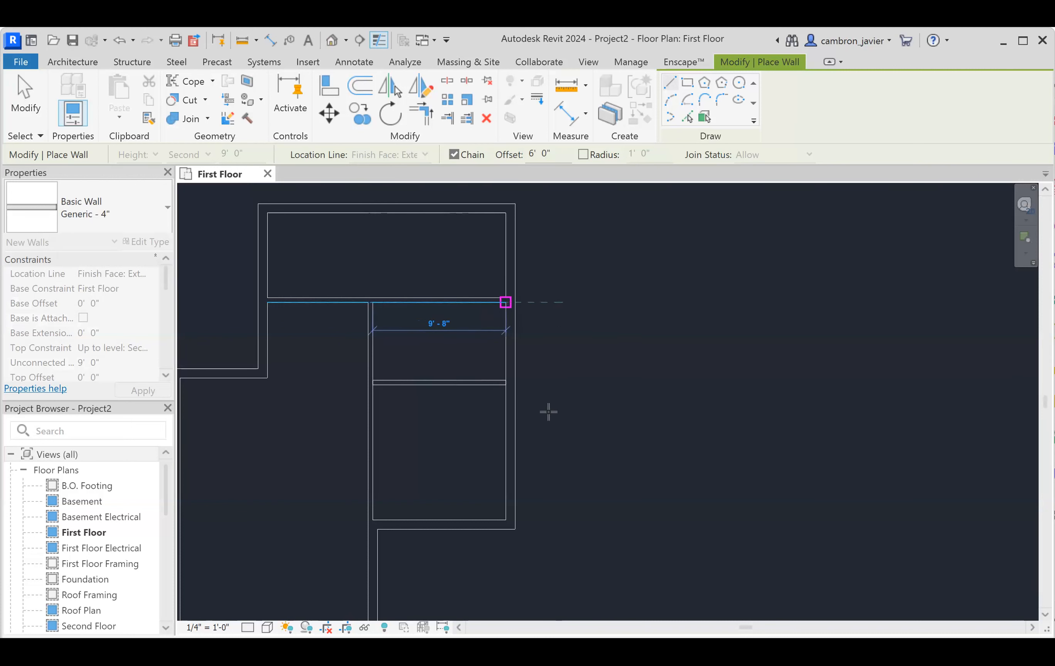
pyautogui.press('Escape')
pyautogui.press('Escape')
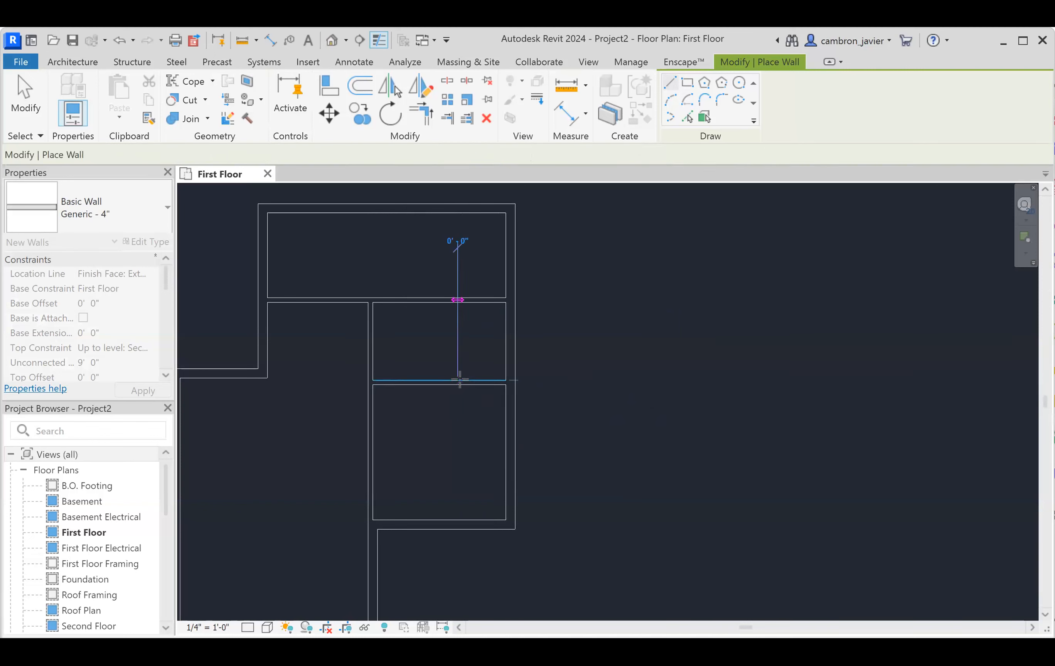
pyautogui.press('Escape')
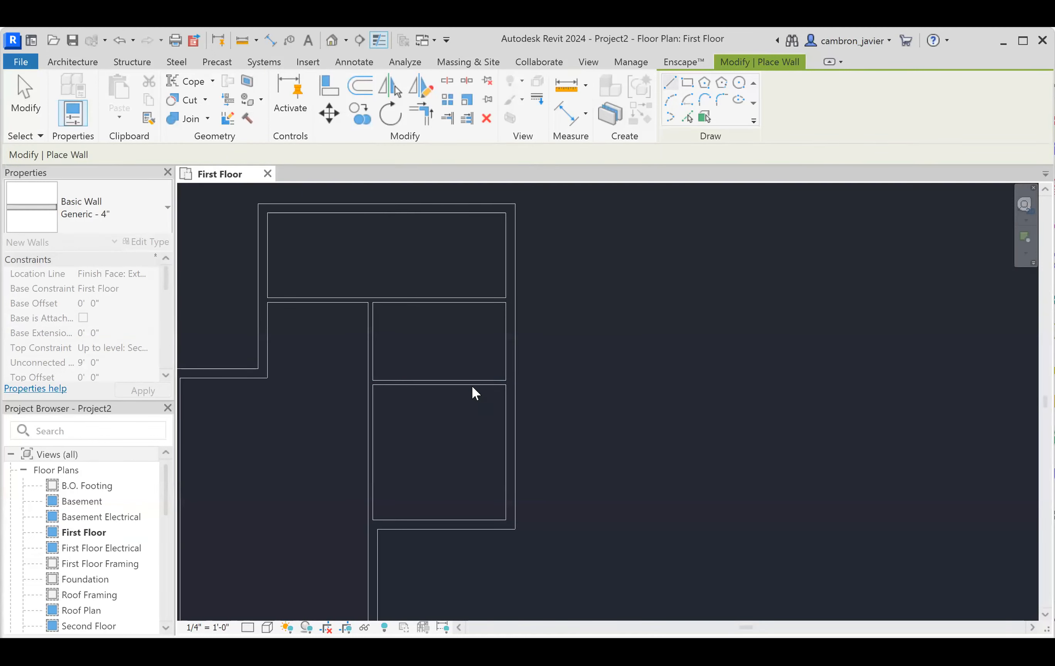
pyautogui.press('Escape')
# Check the offset wall's spacing by its lower face against the horizontal interior wall above, and undo the offset wall.
pyautogui.click(469, 383)
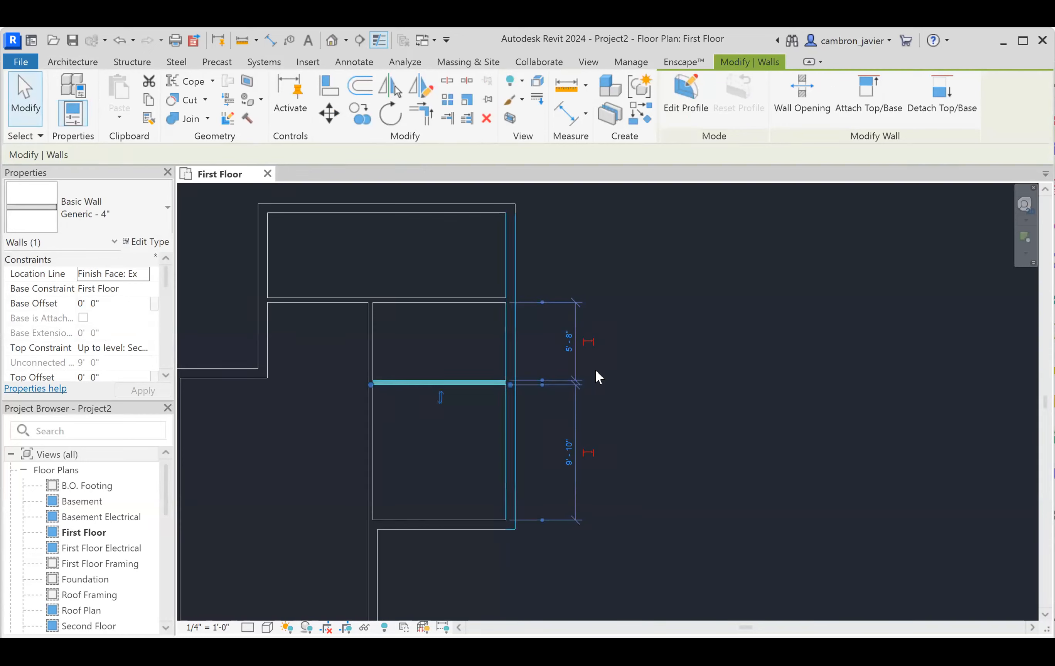
pyautogui.scroll(4, 563, 340)
pyautogui.moveTo(531, 435); pyautogui.dragTo(431, 433)
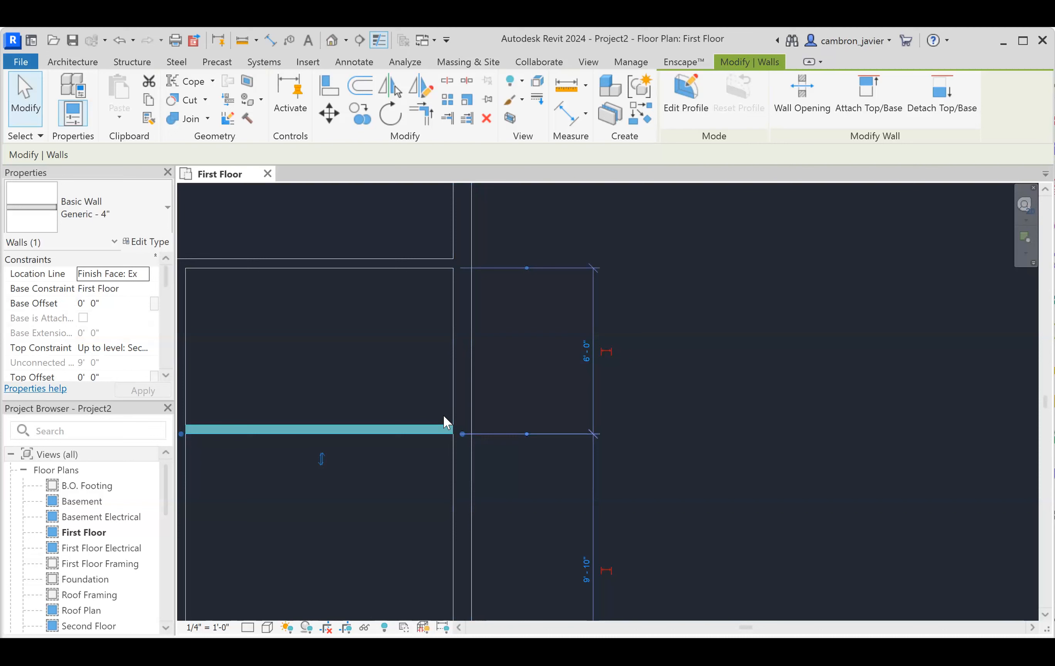
pyautogui.hotkey('ctrl', 'z')
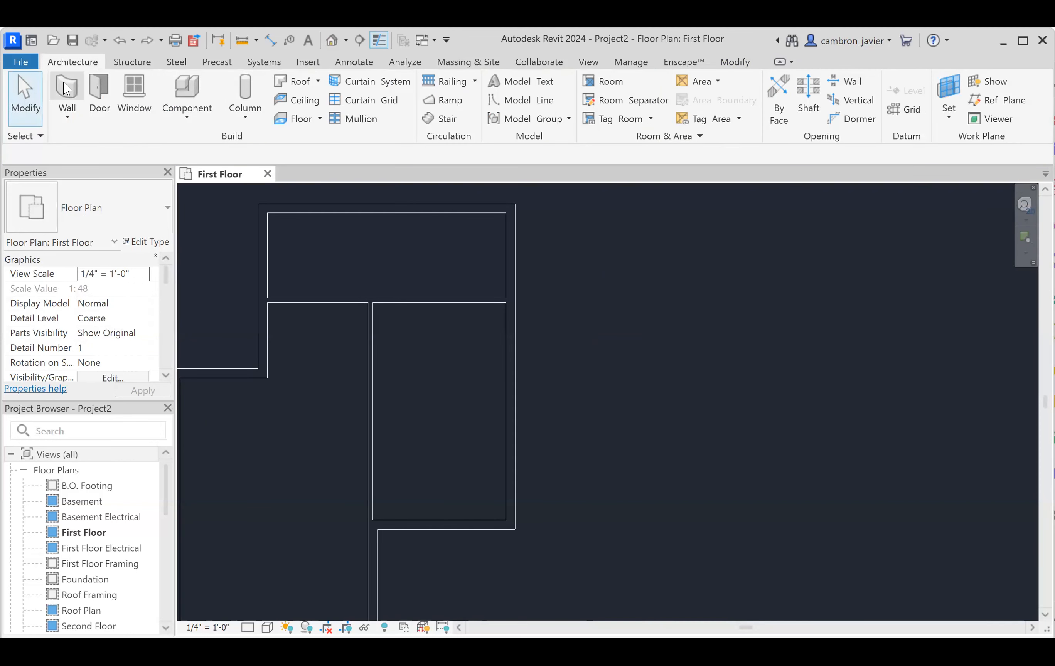
# Draw a 9' 8" Generic - 4" wall, offset 6' 0" below the horizontal interior wall, between the vertical interior wall and right exterior wall.
pyautogui.click(67, 90)
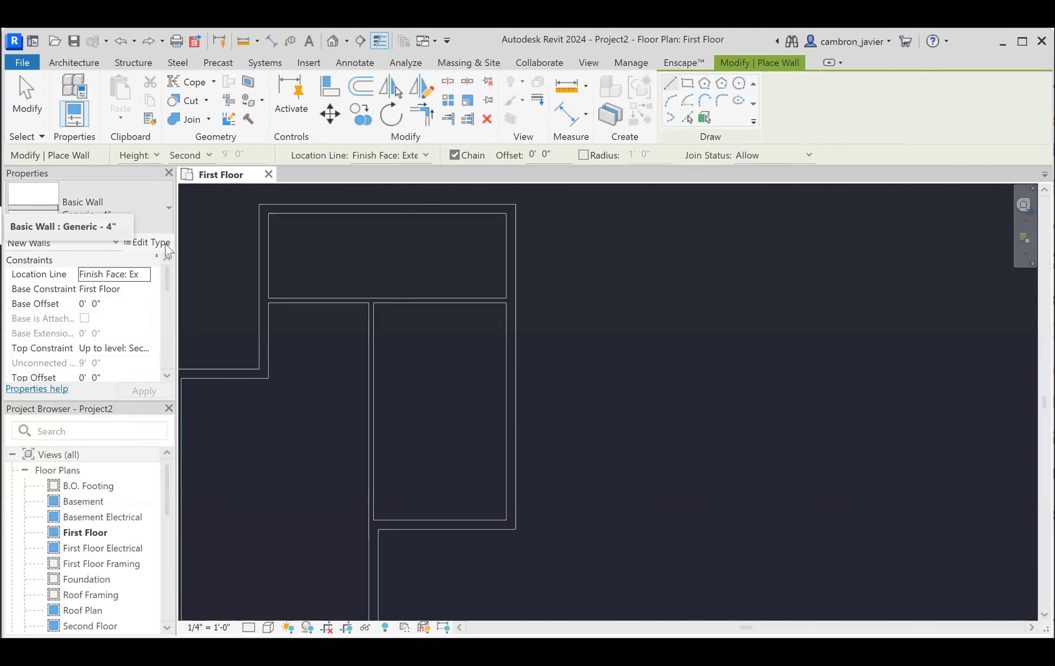
pyautogui.press('BackSpace')
pyautogui.scroll(2, 380, 305)
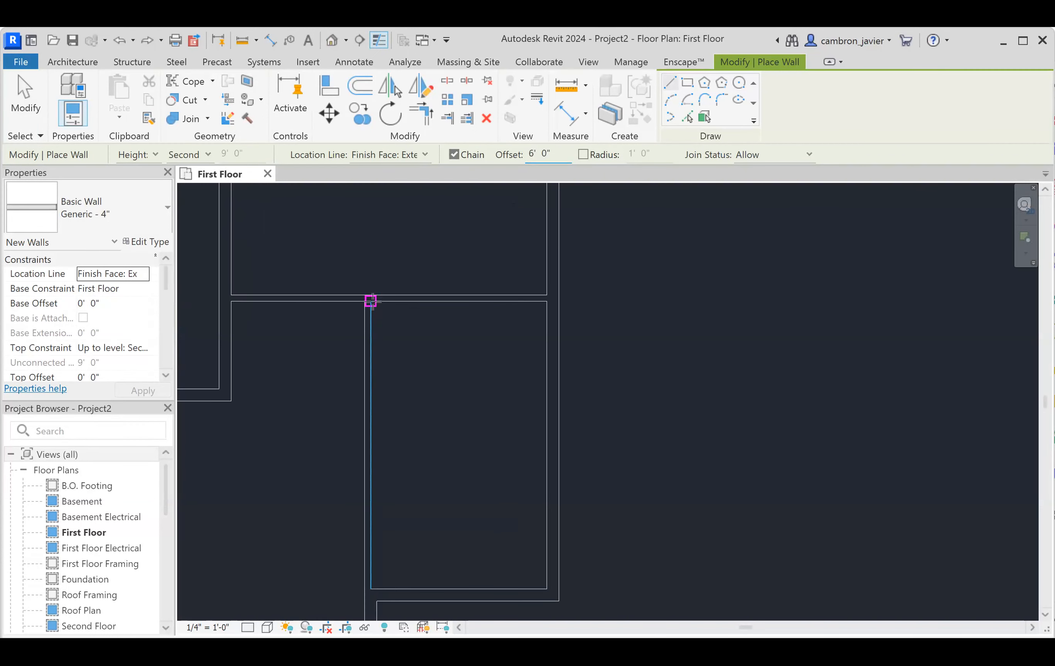
pyautogui.click(370, 302)
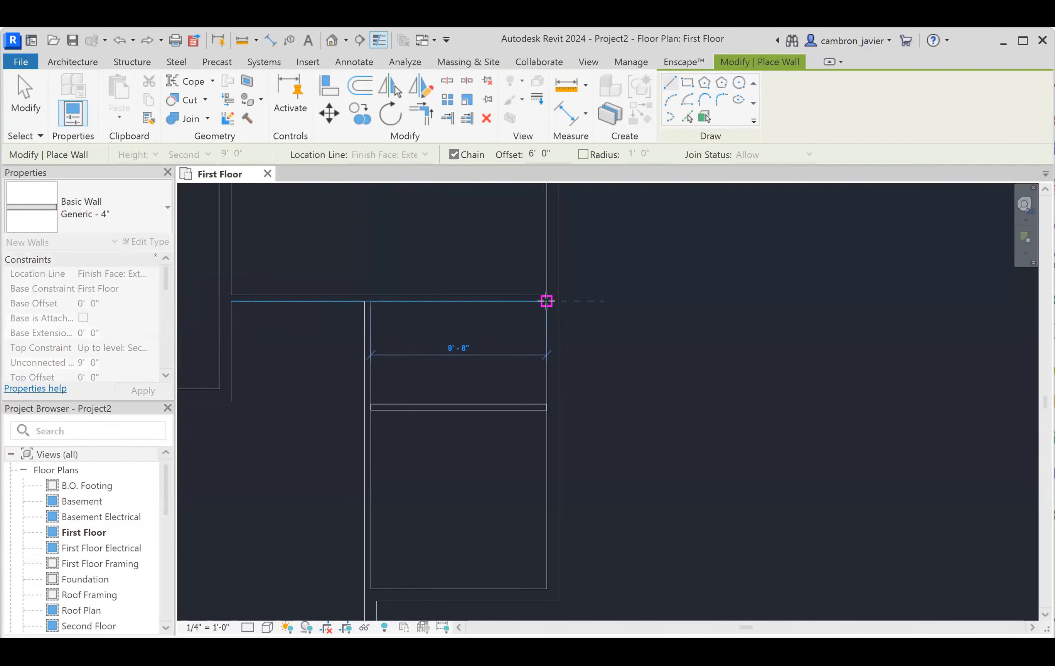
pyautogui.click(547, 301)
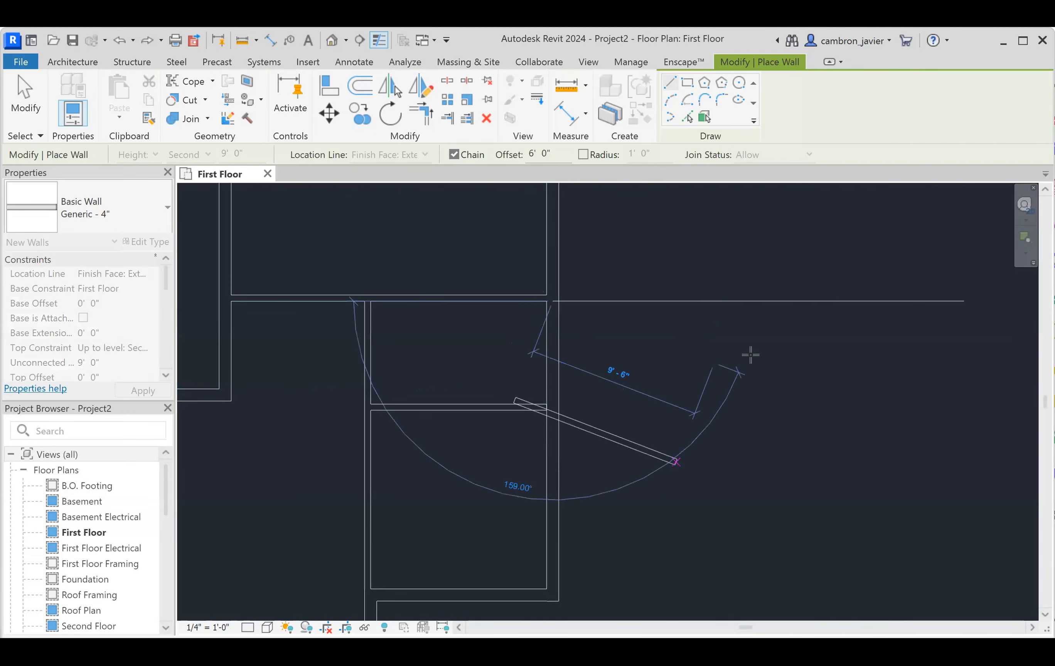
pyautogui.press('Escape')
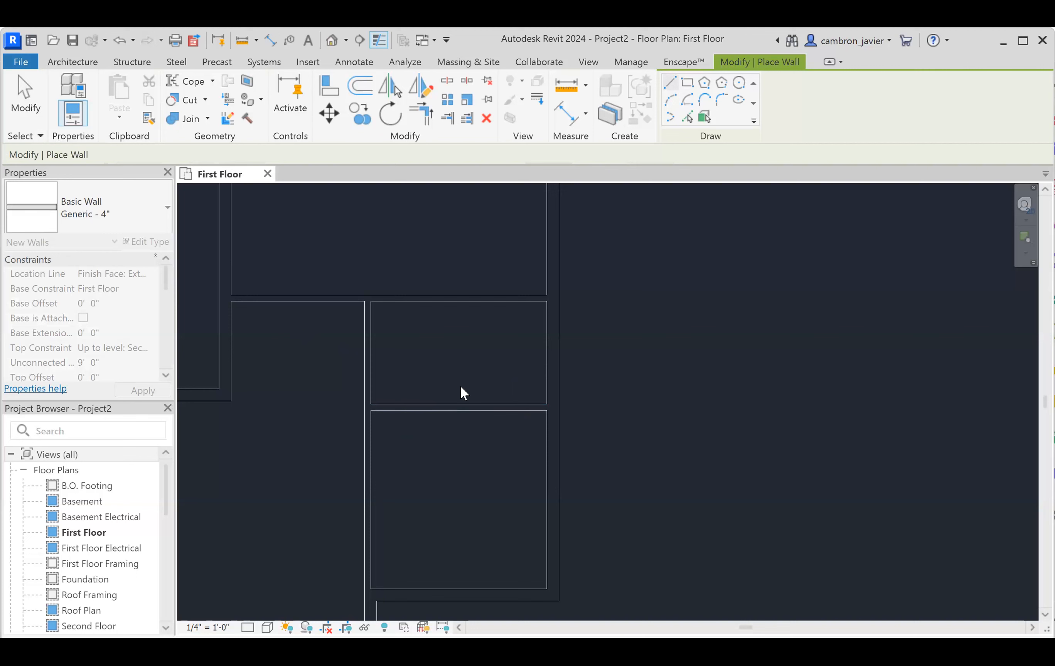
# Check the new wall's spacing by moving its temporary dimension references to the lower faces of both horizontal interior walls.
pyautogui.click(491, 407)
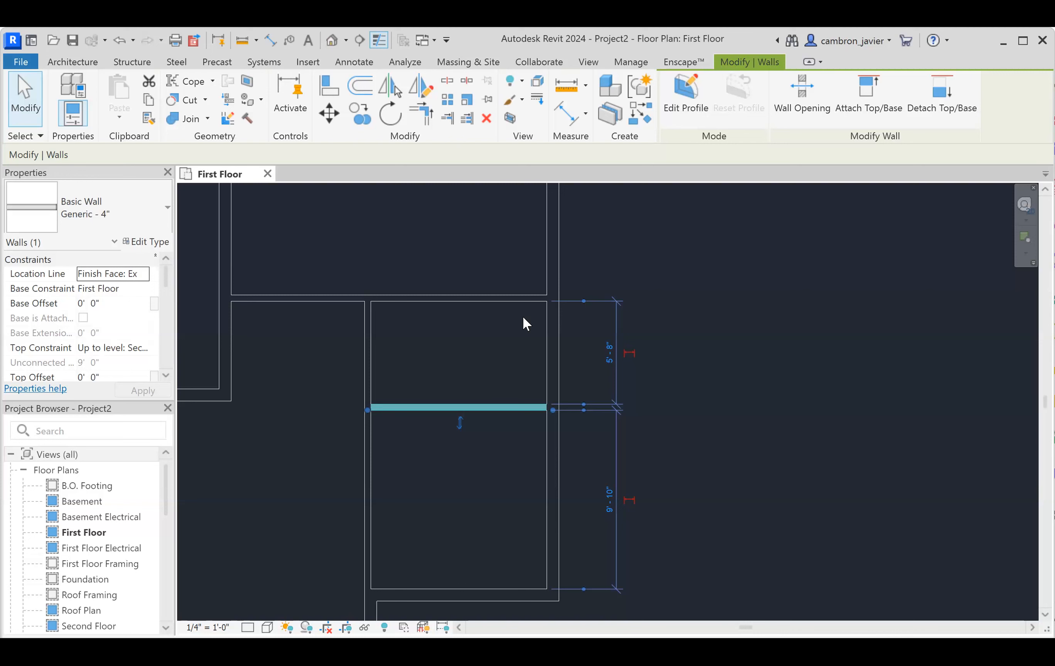
pyautogui.scroll(1, 522, 316)
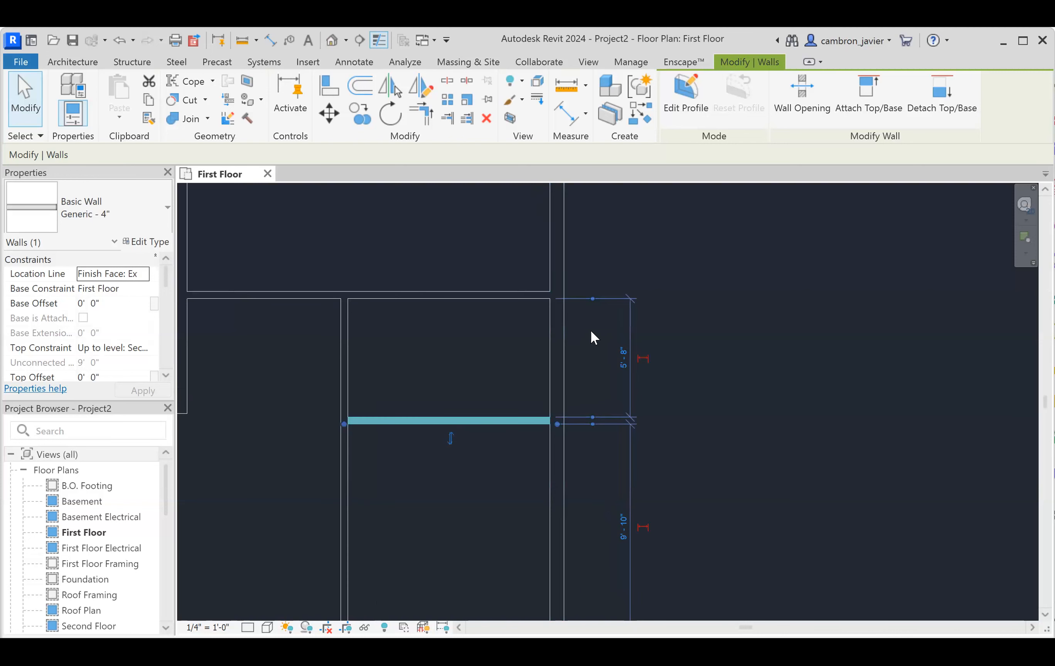
pyautogui.scroll(2, 620, 366)
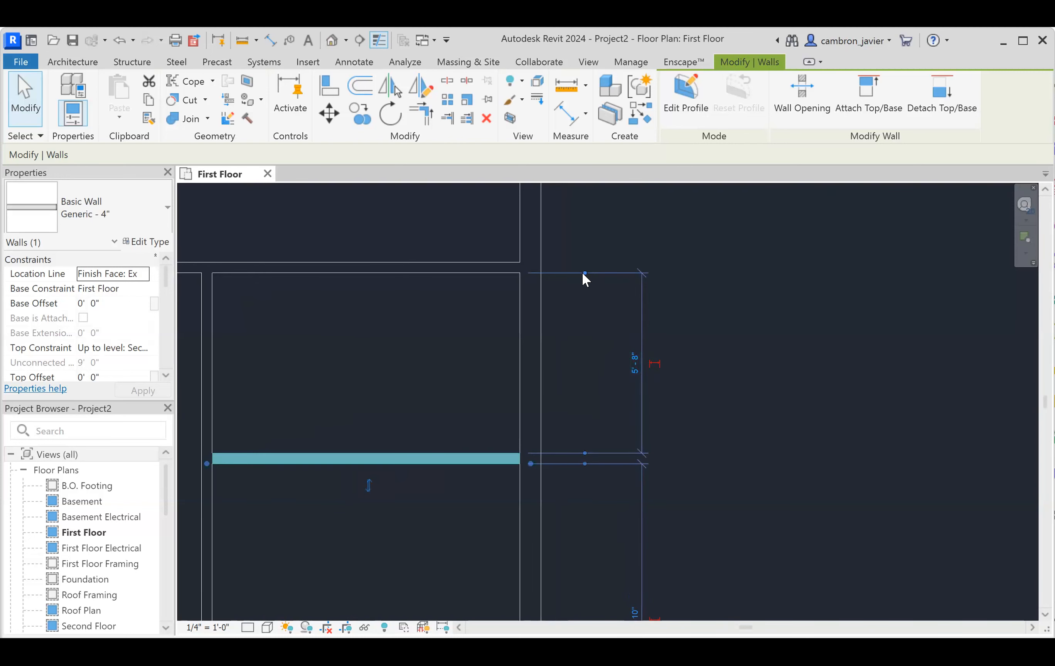
pyautogui.moveTo(584, 271); pyautogui.dragTo(490, 260)
pyautogui.moveTo(584, 453); pyautogui.dragTo(497, 463)
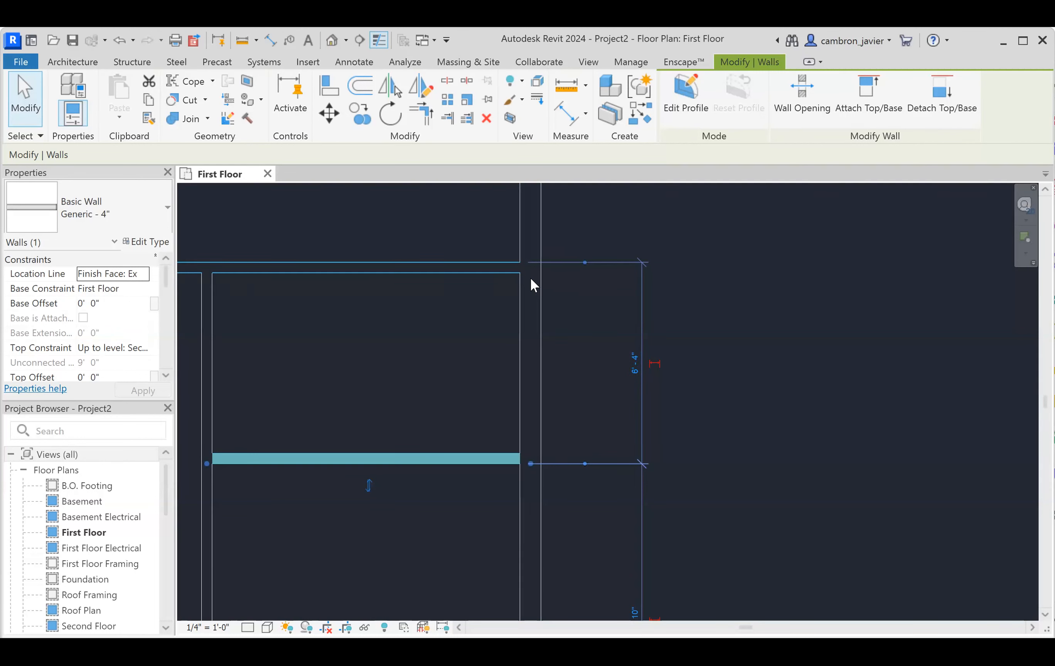
pyautogui.moveTo(583, 261); pyautogui.dragTo(486, 274)
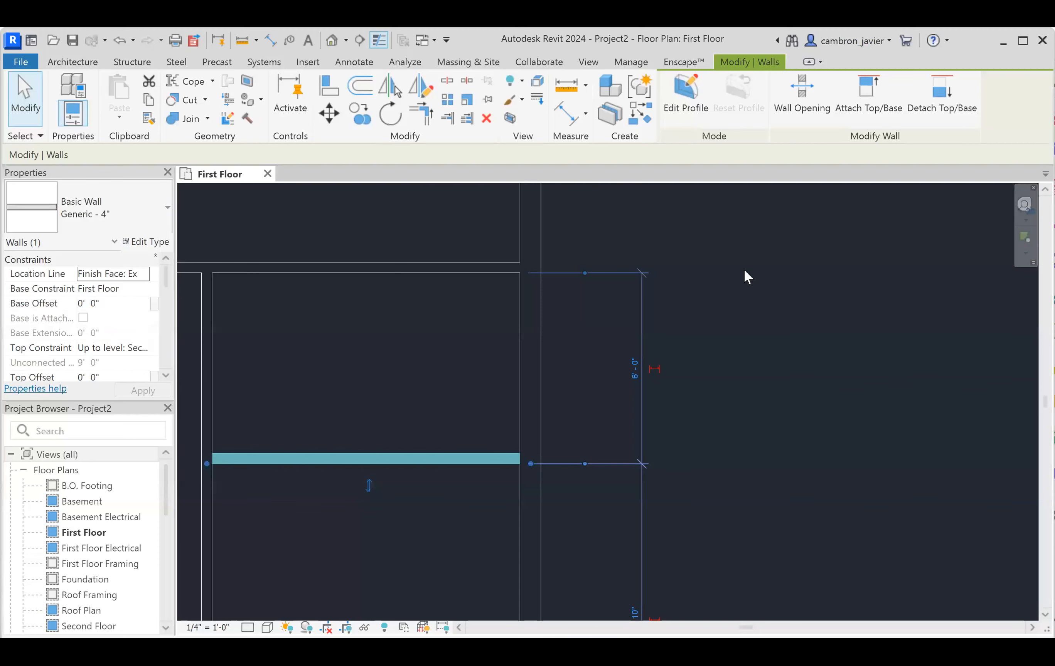
pyautogui.press('Escape')
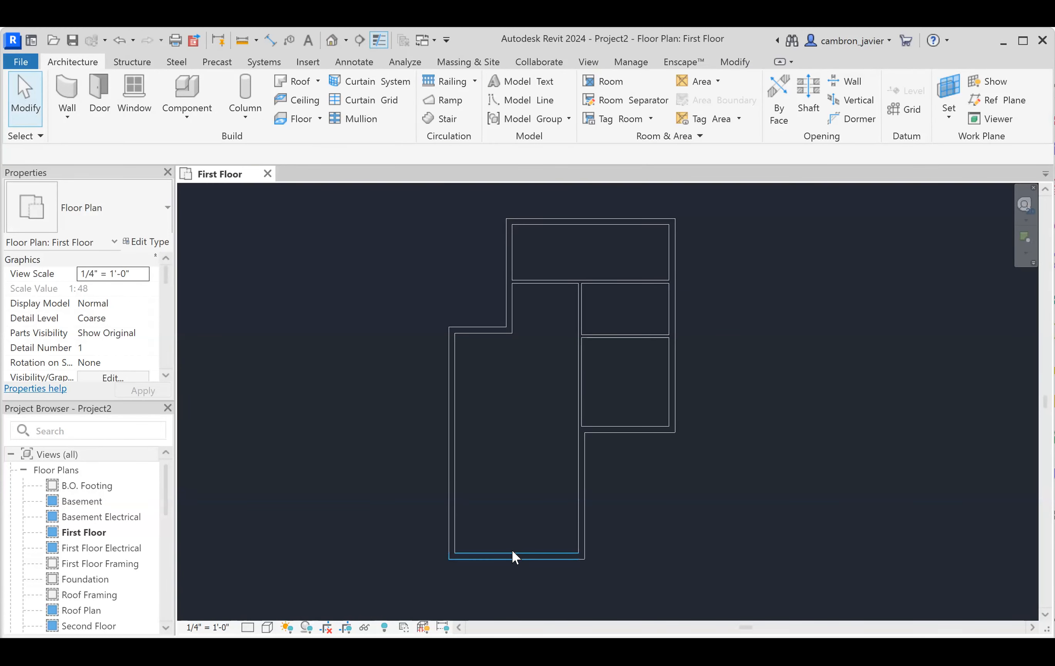
# Draw a stepped Generic - 4" wall across the lower room from the left to the right exterior wall, stepping down about 3' 6" partway.
pyautogui.scroll(3, 511, 549)
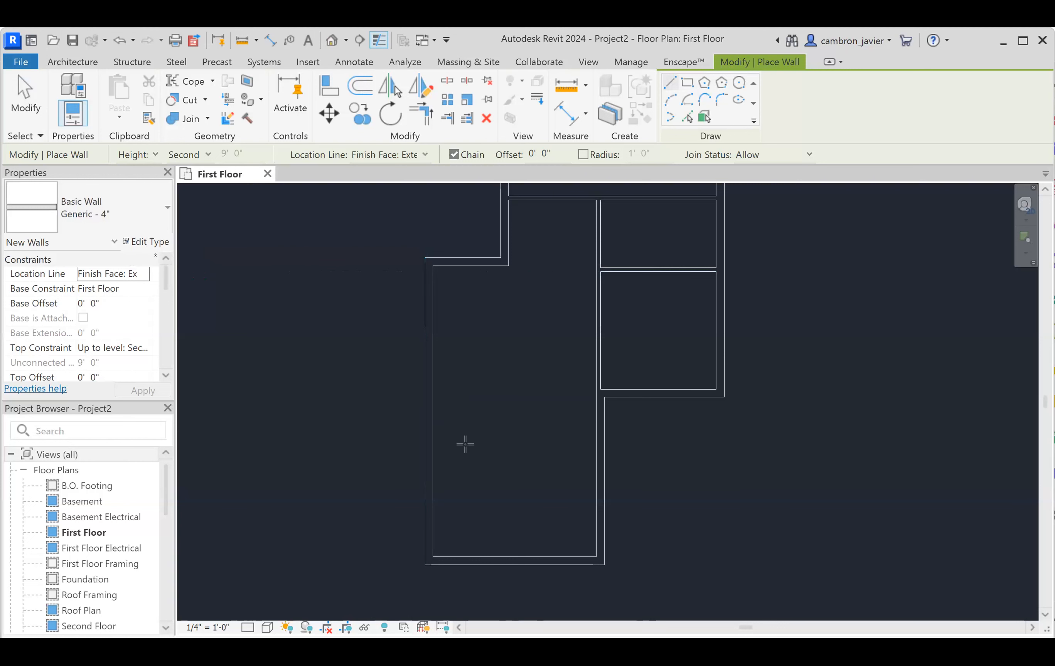
pyautogui.click(433, 438)
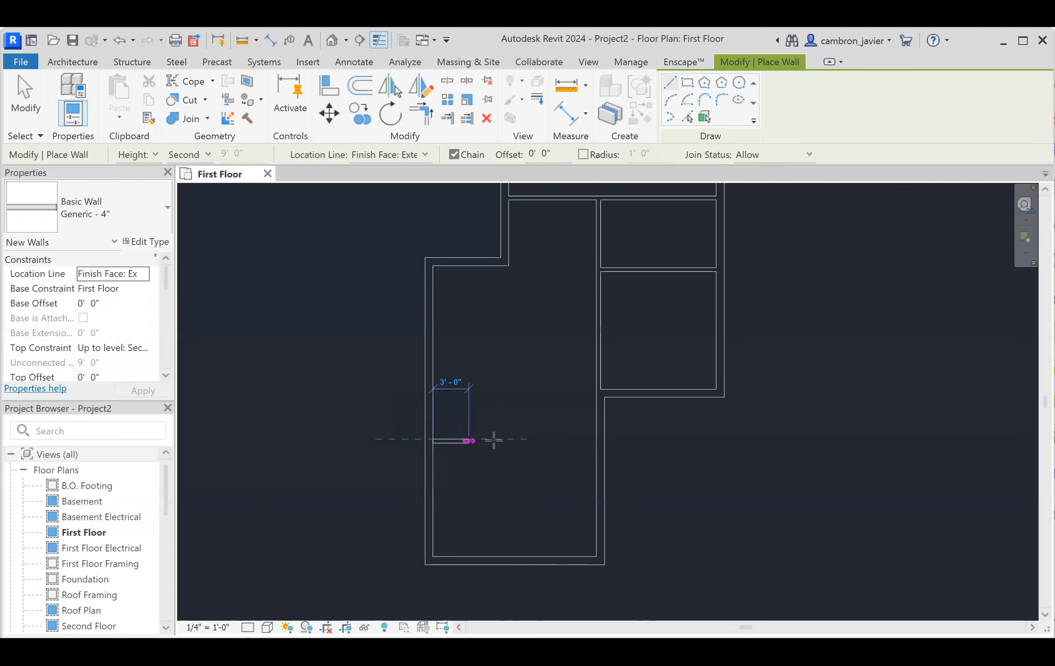
pyautogui.click(500, 439)
pyautogui.click(500, 482)
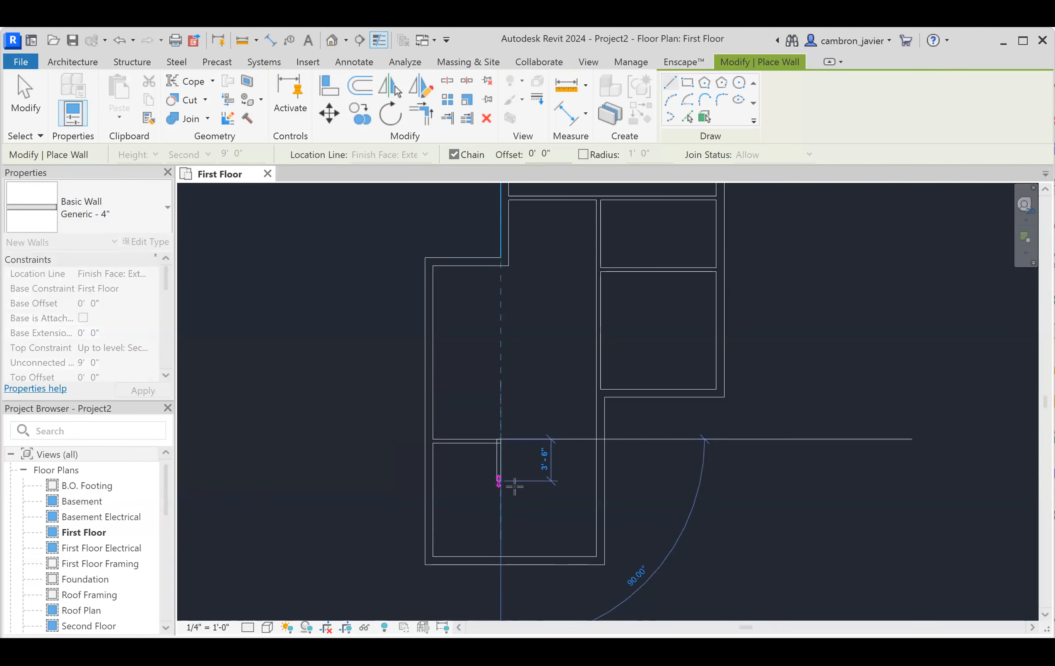
pyautogui.click(600, 482)
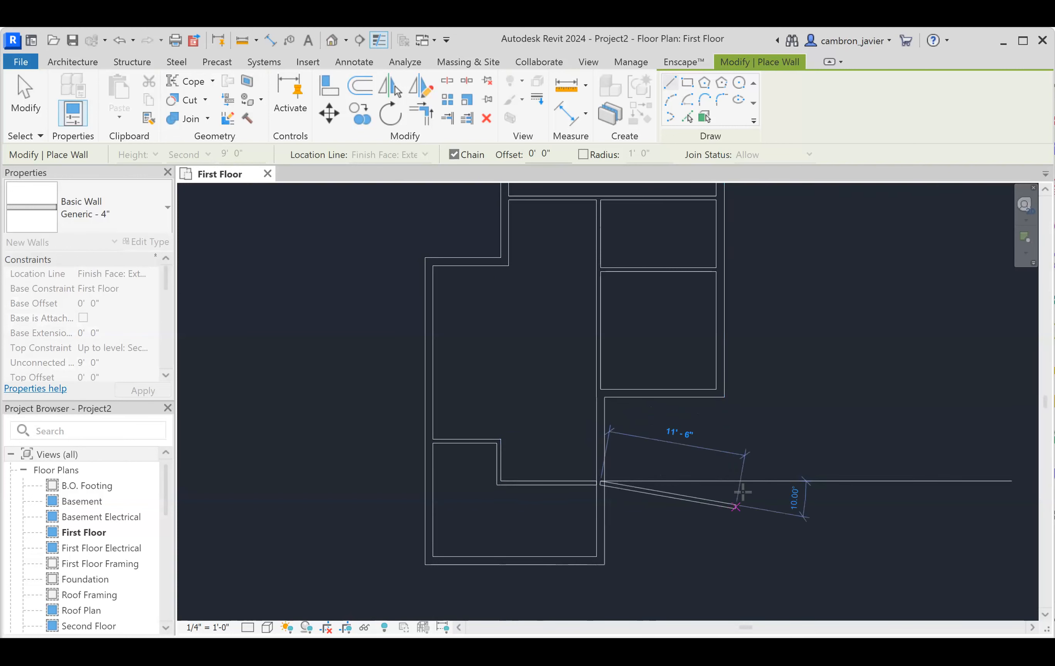
pyautogui.press('Escape')
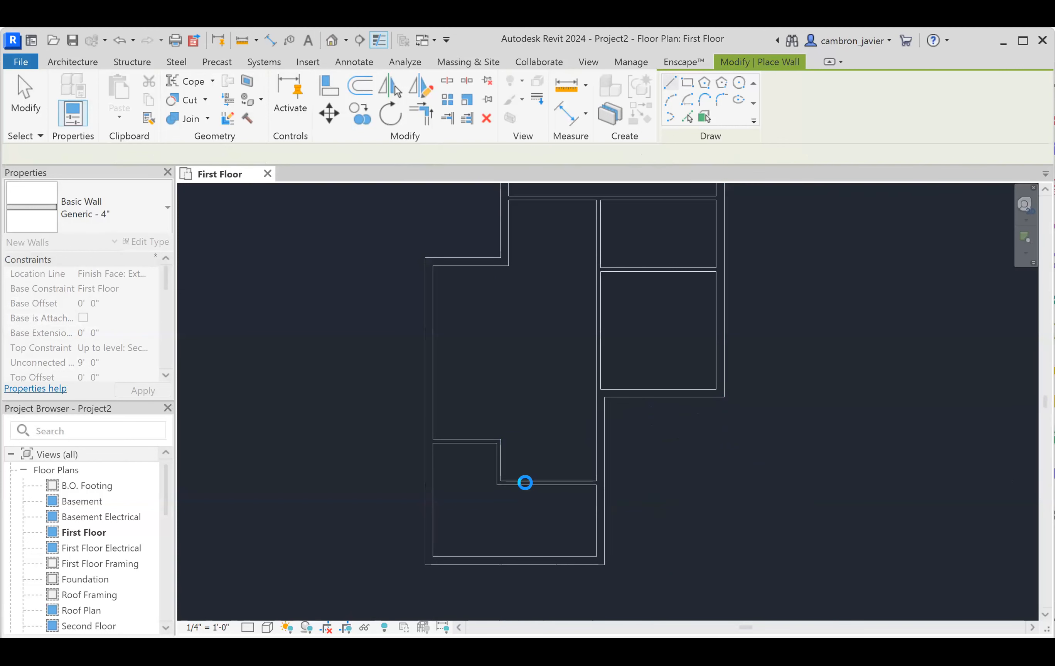
pyautogui.scroll(2, 535, 482)
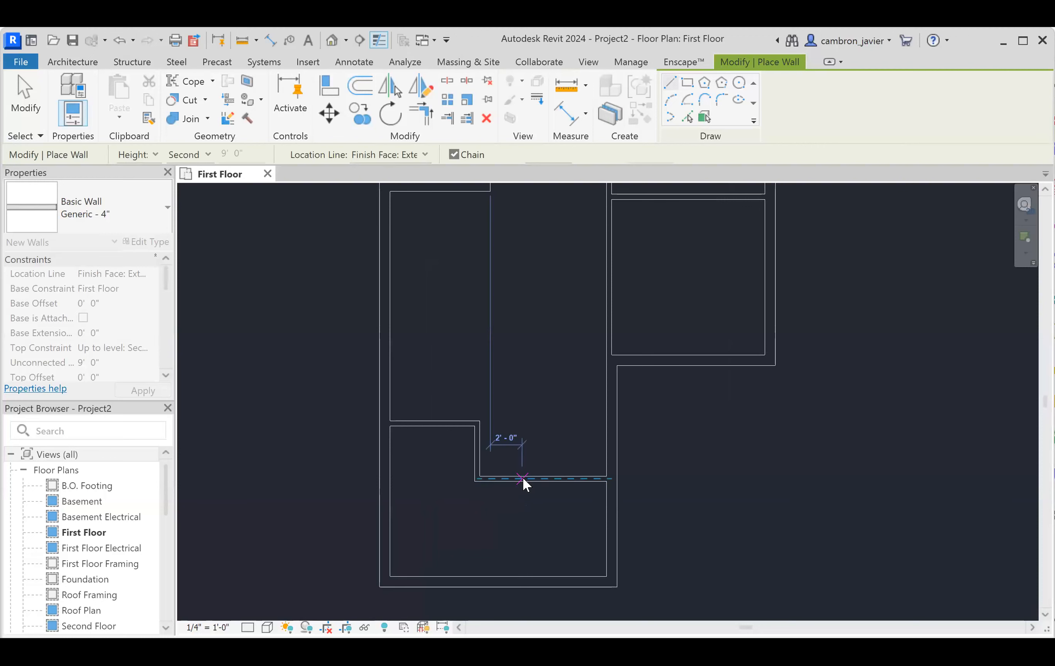
pyautogui.press('Escape')
# Position the lower horizontal segment of the stepped wall 9' 6" from the outer face of the bottom exterior wall.
pyautogui.click(529, 481)
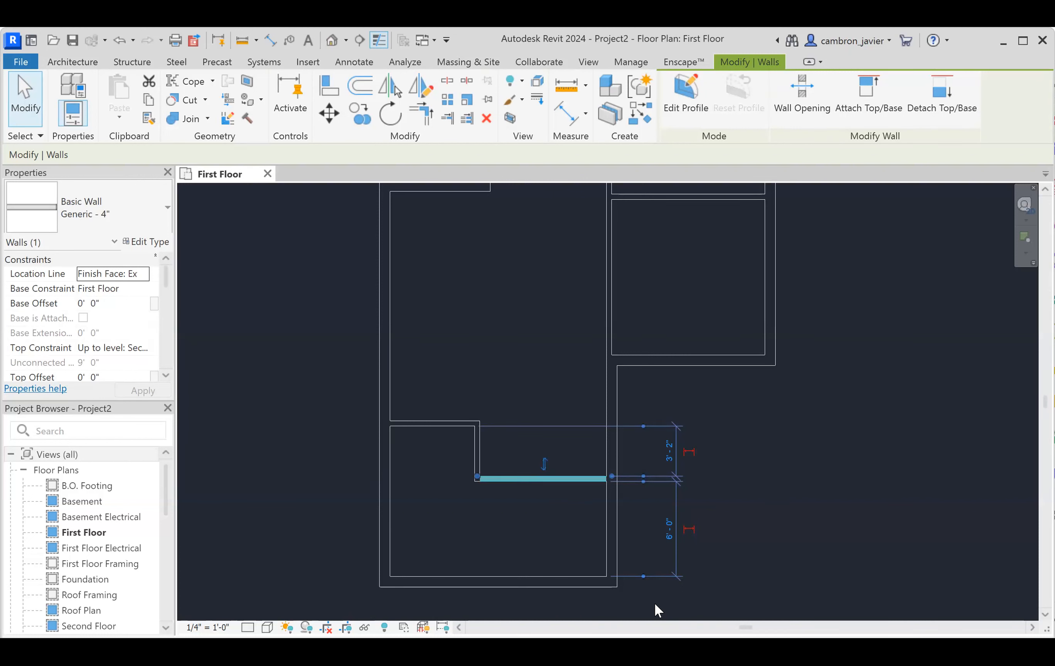
pyautogui.scroll(1, 654, 602)
pyautogui.moveTo(642, 574); pyautogui.dragTo(574, 582)
pyautogui.scroll(3, 632, 483)
pyautogui.moveTo(653, 450); pyautogui.dragTo(580, 459)
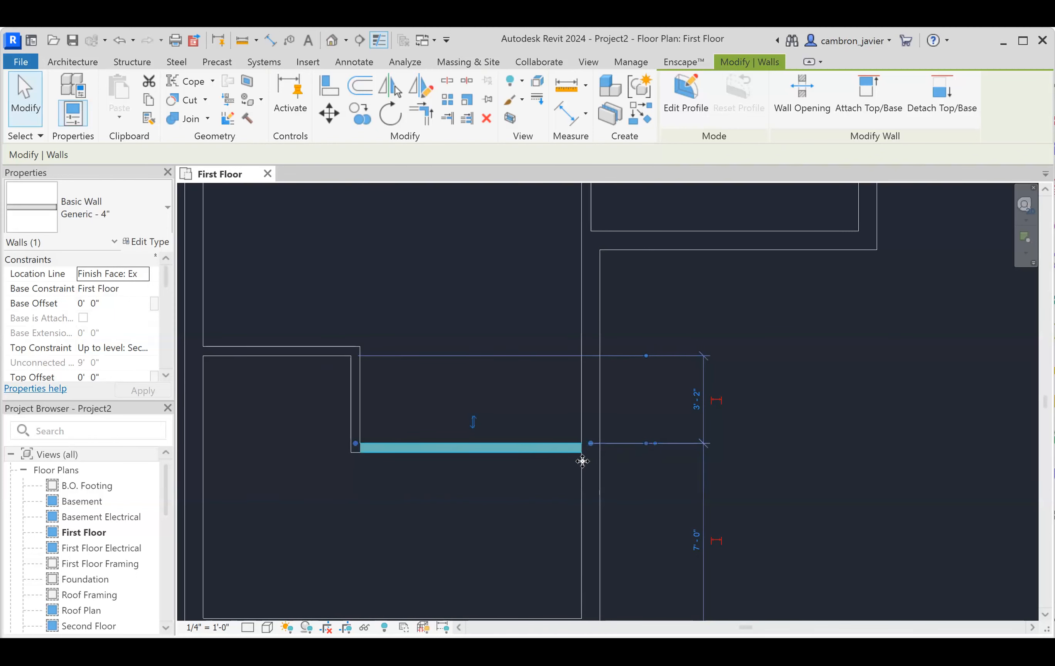
pyautogui.click(695, 538)
pyautogui.write('9')
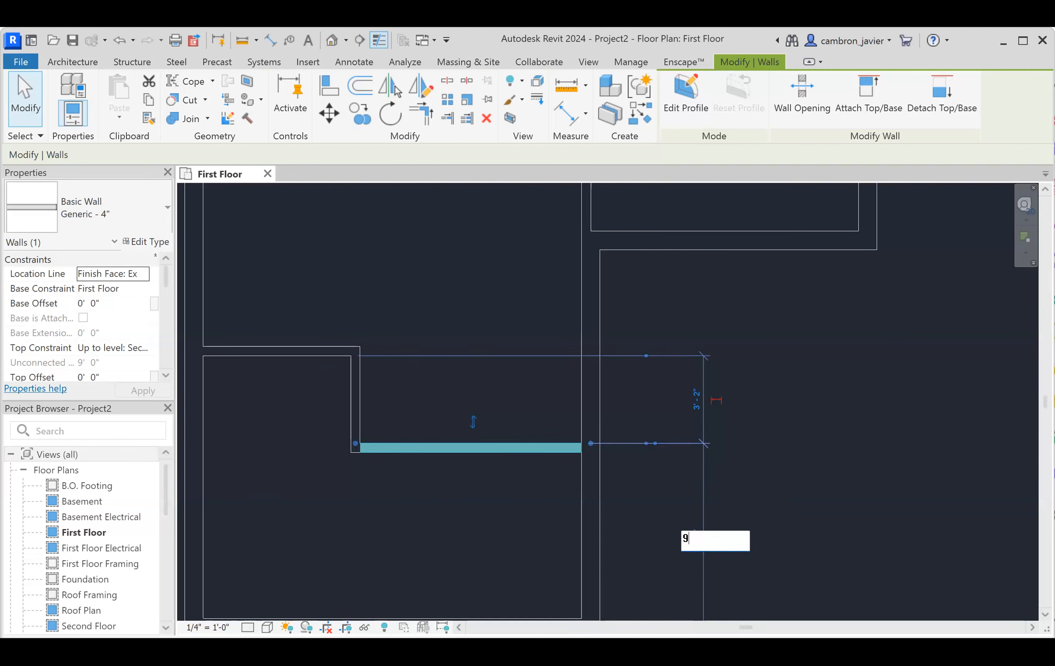
pyautogui.press('Return')
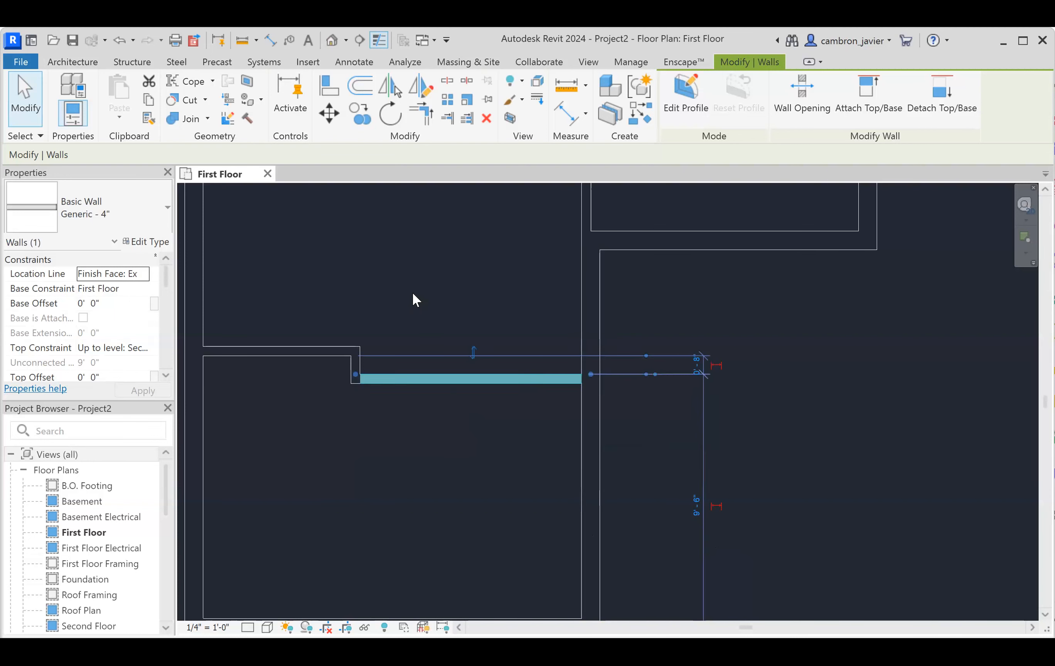
pyautogui.press('Escape')
# Dimension the stepped wall's upper segment from its lower face to the bottom exterior wall's outer face and make the dimension permanent.
pyautogui.click(331, 346)
pyautogui.scroll(-3, 588, 353)
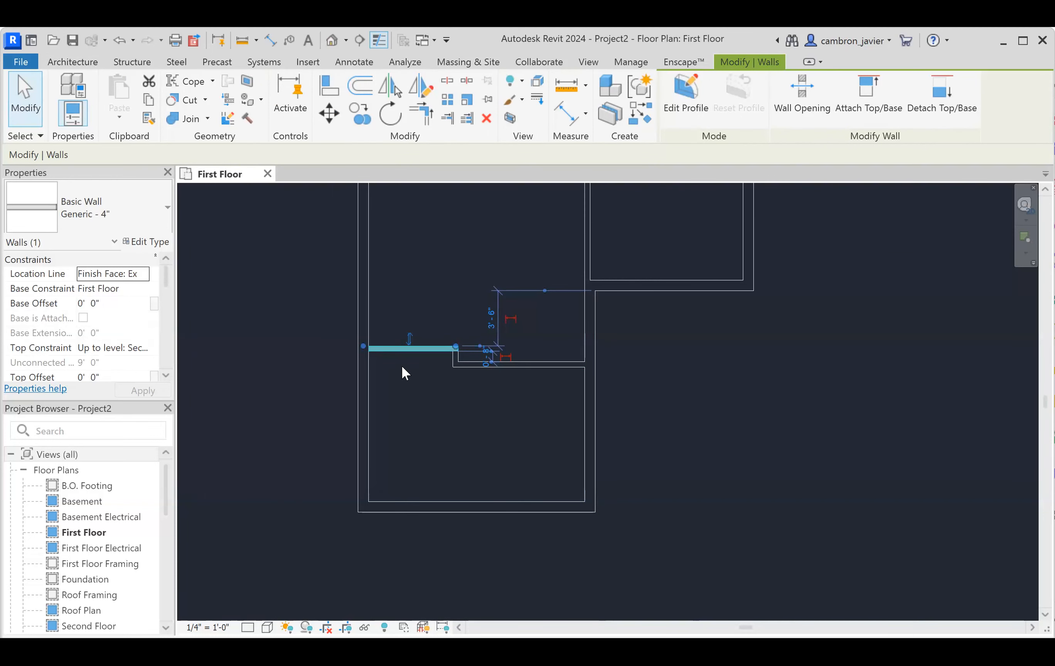
pyautogui.scroll(1, 405, 373)
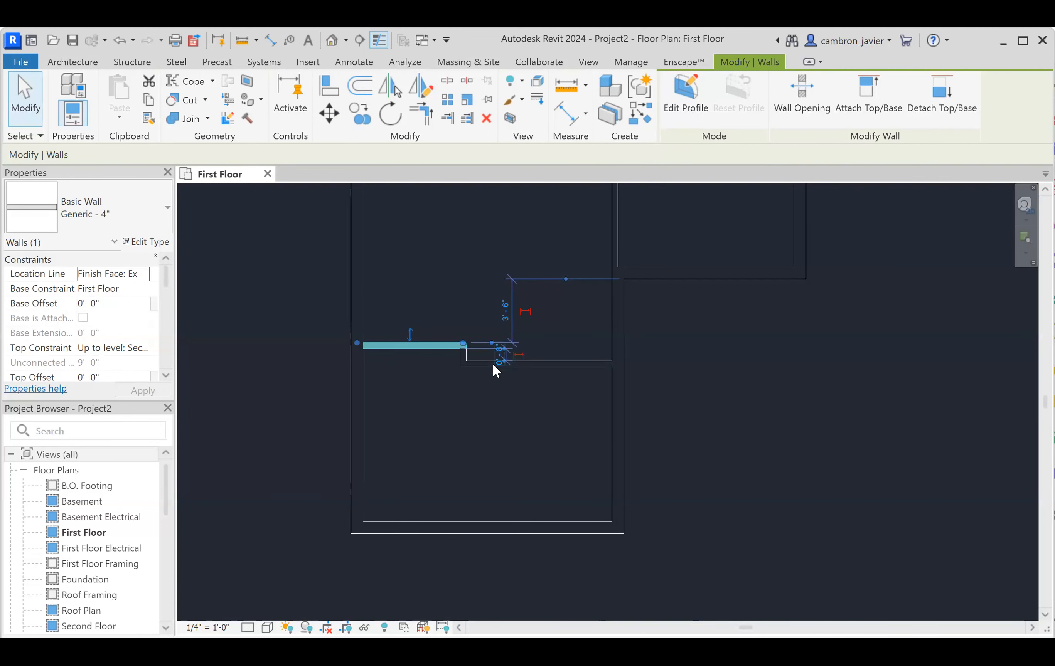
pyautogui.scroll(1, 495, 363)
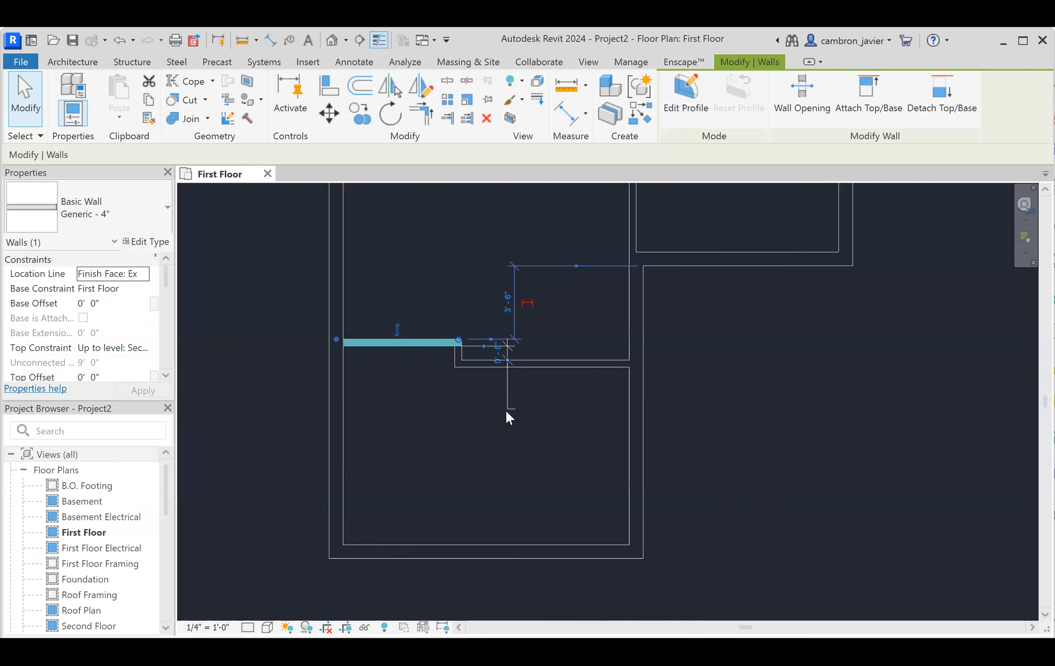
pyautogui.moveTo(491, 548); pyautogui.dragTo(483, 555)
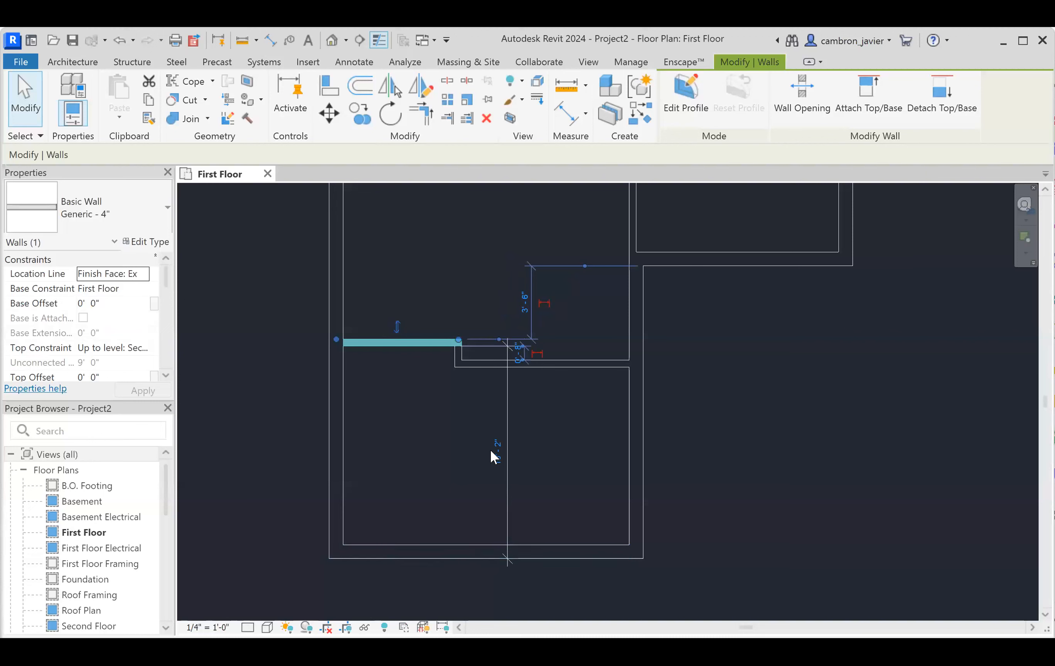
pyautogui.click(536, 407)
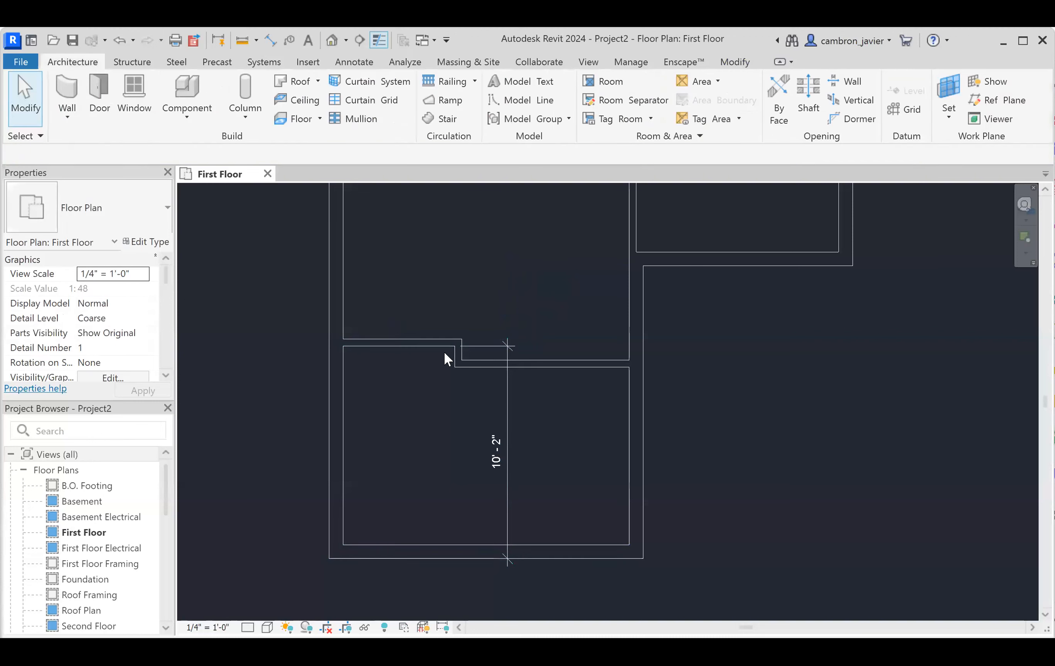
# Make the upper segment's temporary dimension to the right wing's bottom exterior face permanent as well.
pyautogui.click(425, 336)
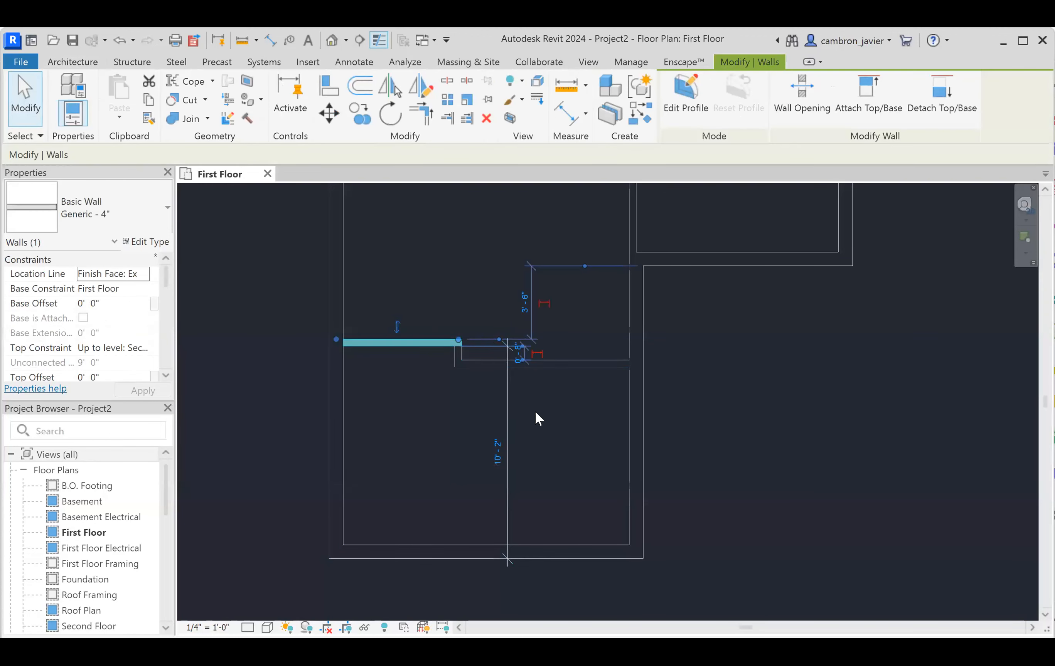
pyautogui.click(526, 415)
pyautogui.click(431, 341)
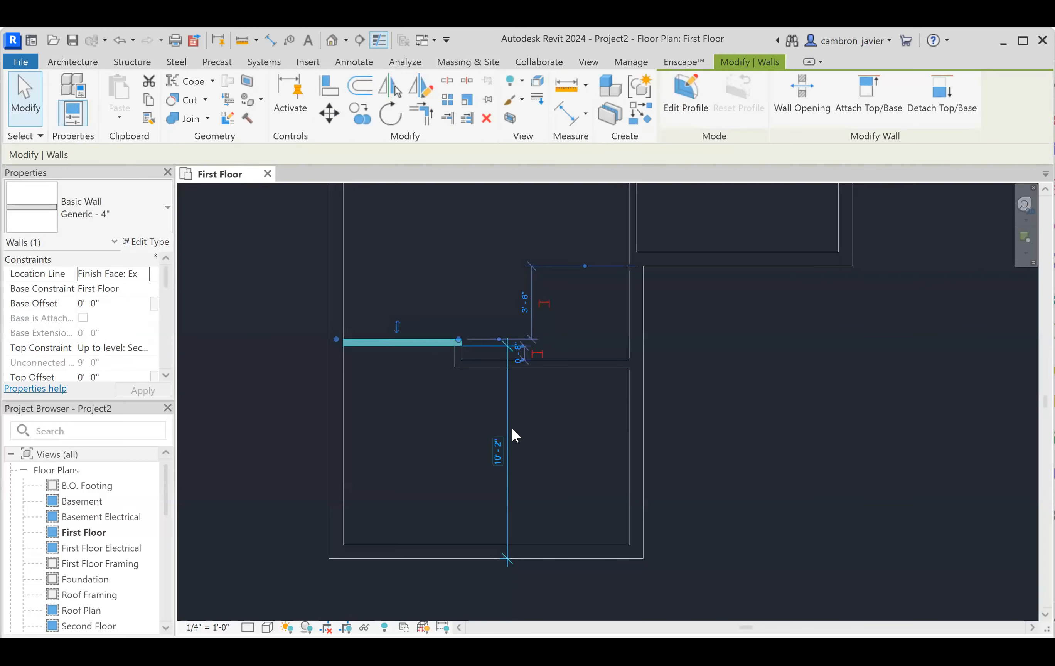
pyautogui.click(528, 423)
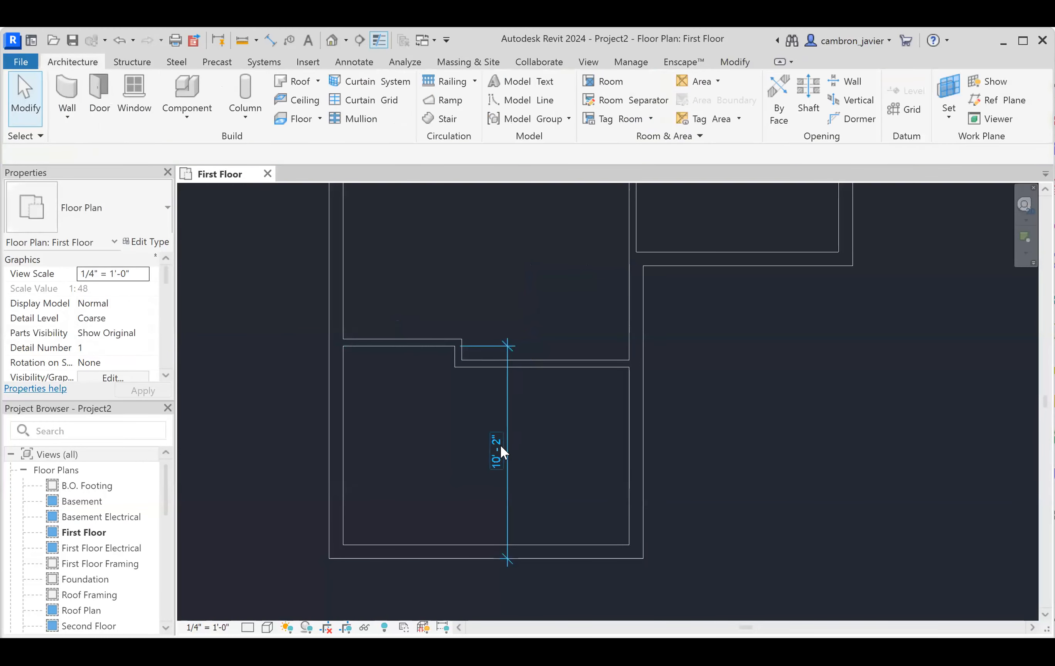
pyautogui.click(434, 343)
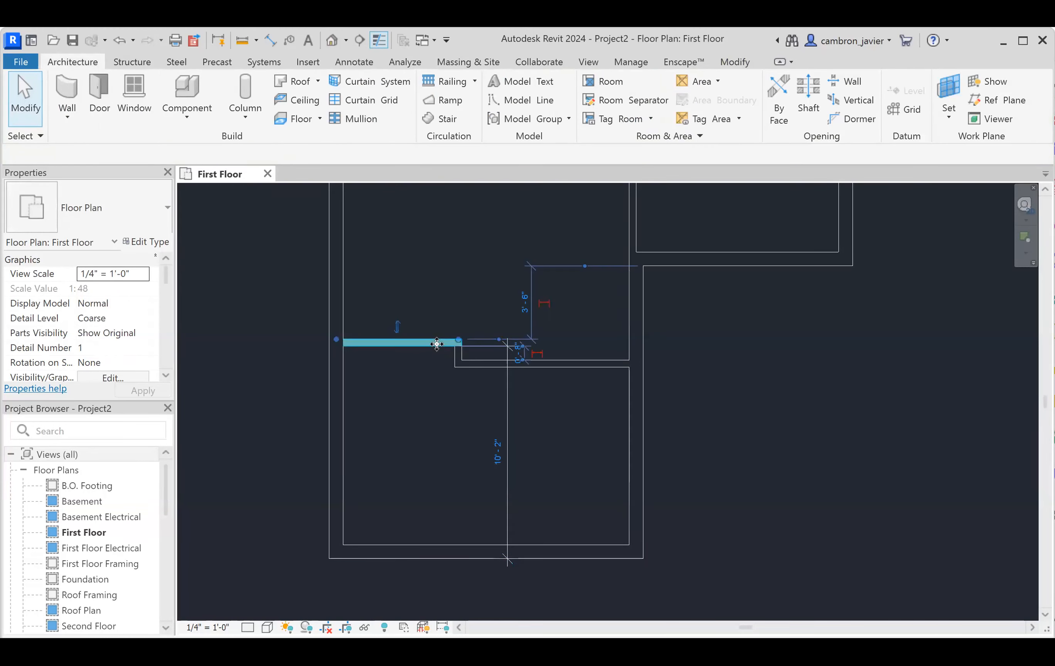
pyautogui.click(543, 303)
pyautogui.scroll(1, 545, 323)
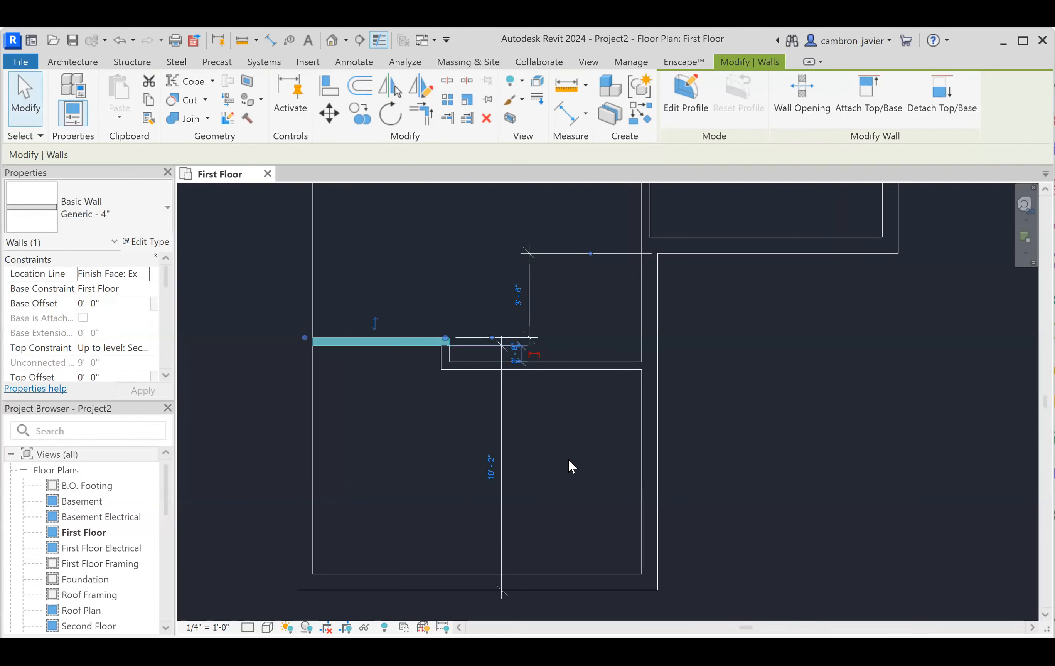
pyautogui.click(572, 432)
pyautogui.click(580, 432)
pyautogui.scroll(-2, 595, 434)
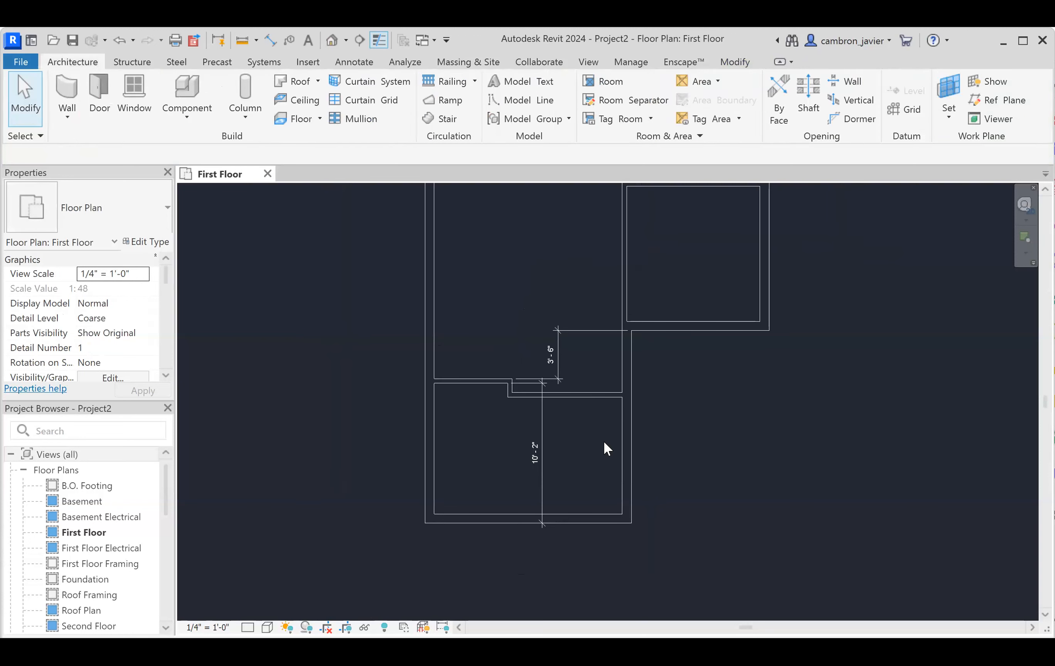
pyautogui.click(271, 40)
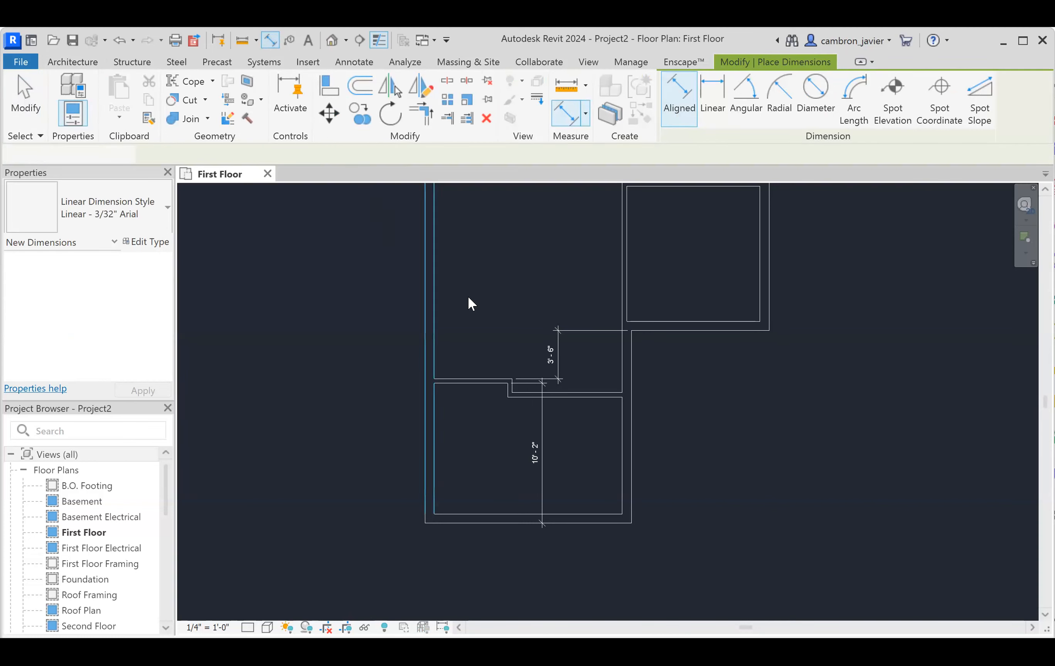
pyautogui.press('Escape')
pyautogui.press('Escape')
# Delete the permanent dimension between the stepped wall's upper segment and the bottom exterior wall.
pyautogui.scroll(2, 478, 343)
pyautogui.click(436, 342)
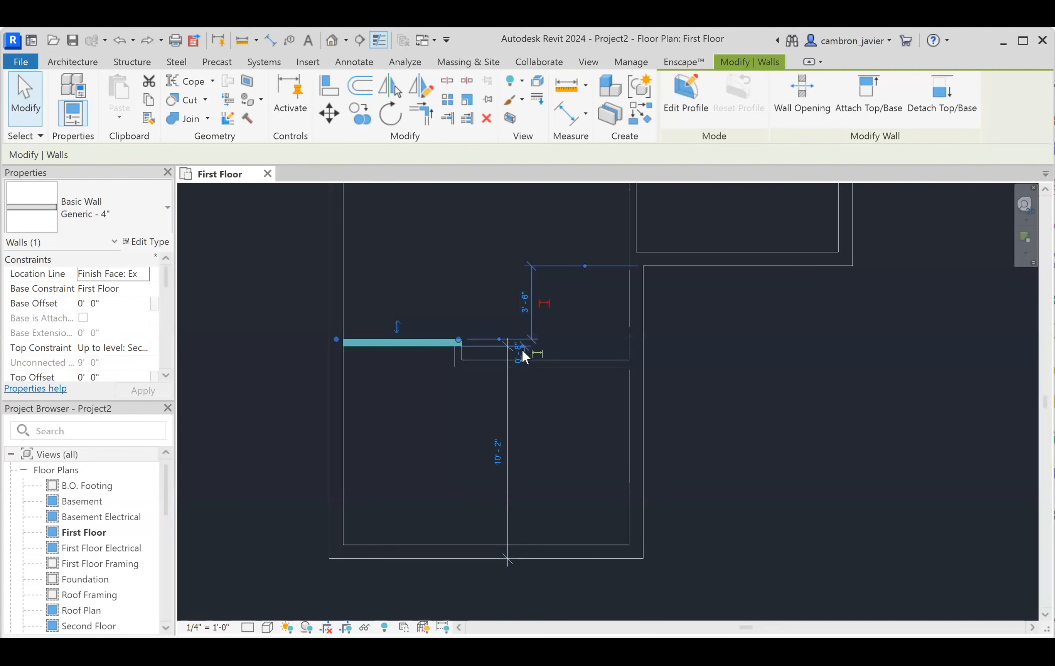
pyautogui.scroll(-2, 521, 354)
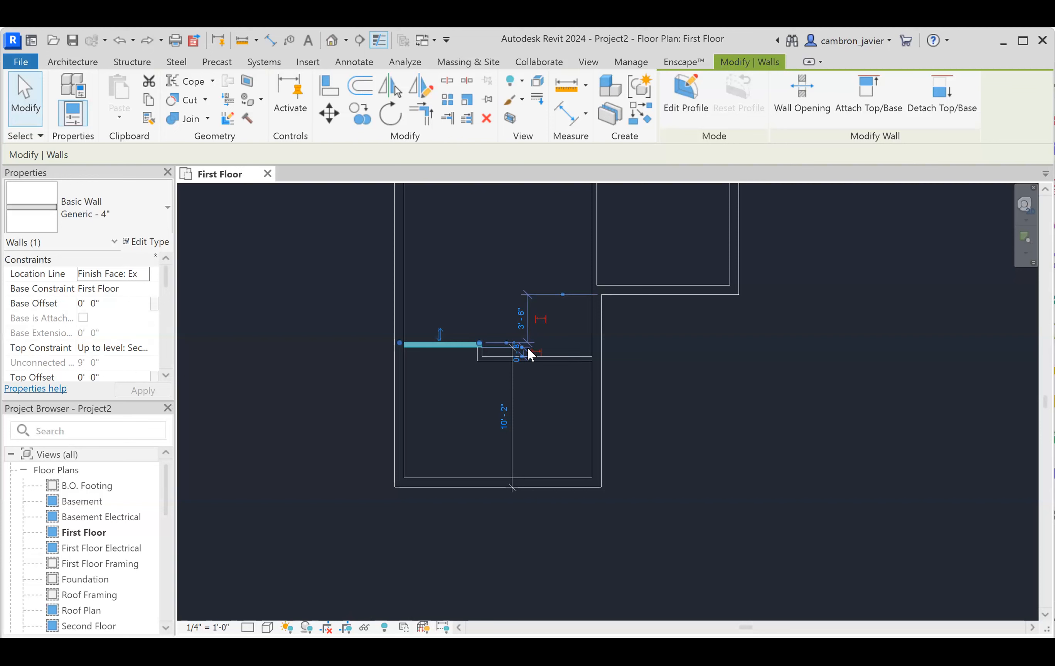
pyautogui.click(522, 400)
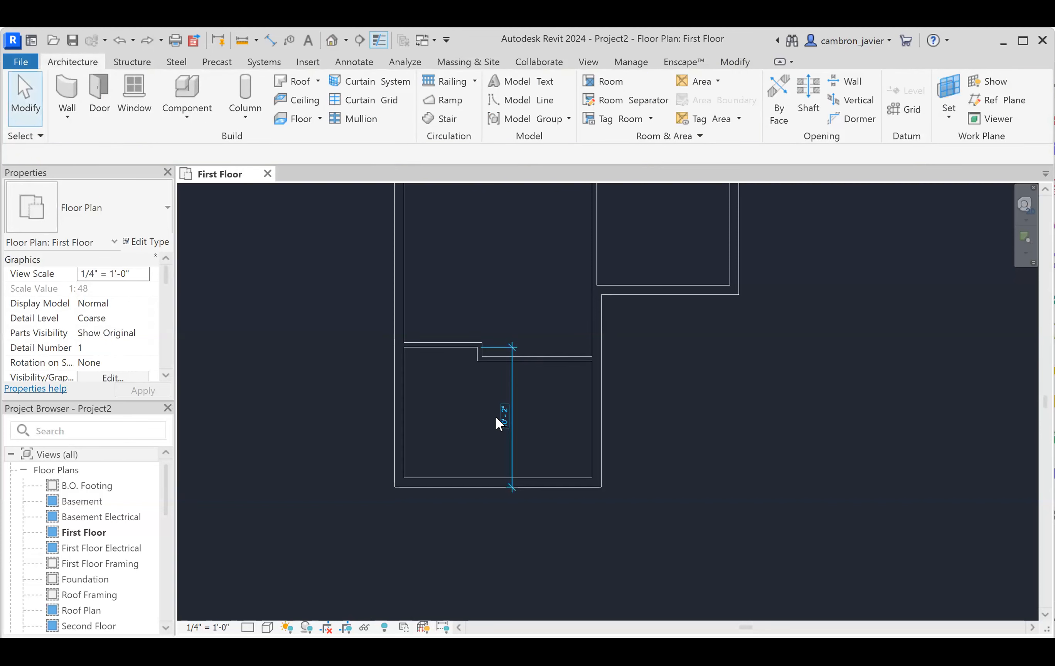
pyautogui.click(509, 400)
pyautogui.press('Escape')
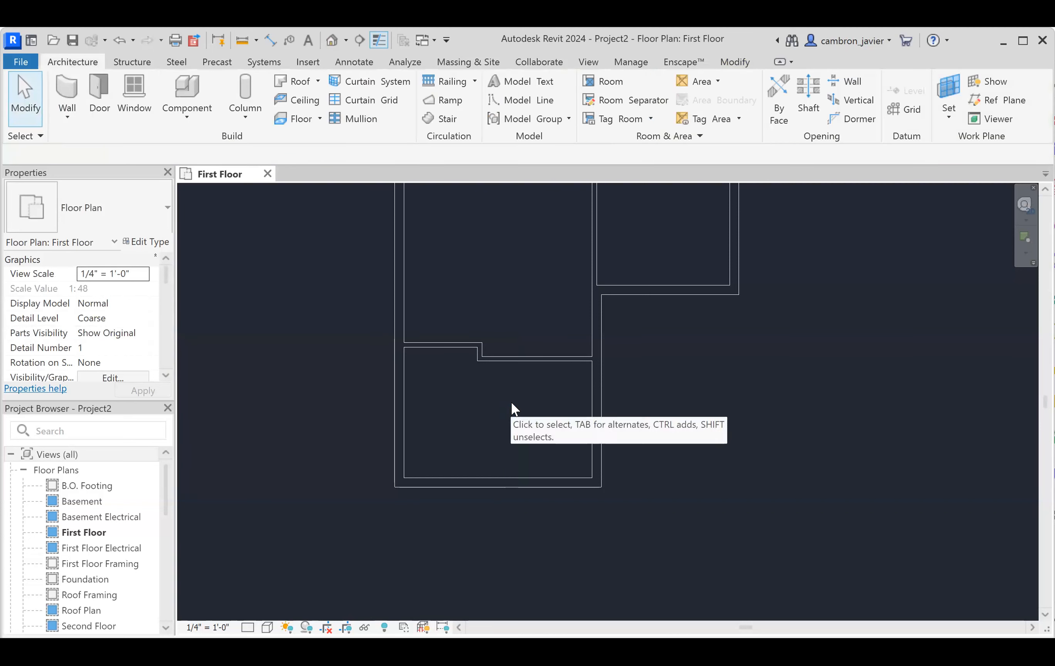
# Position the stepped wall's upper segment with its upper face 14' 6" from the outer face of the bottom exterior wall.
pyautogui.click(459, 346)
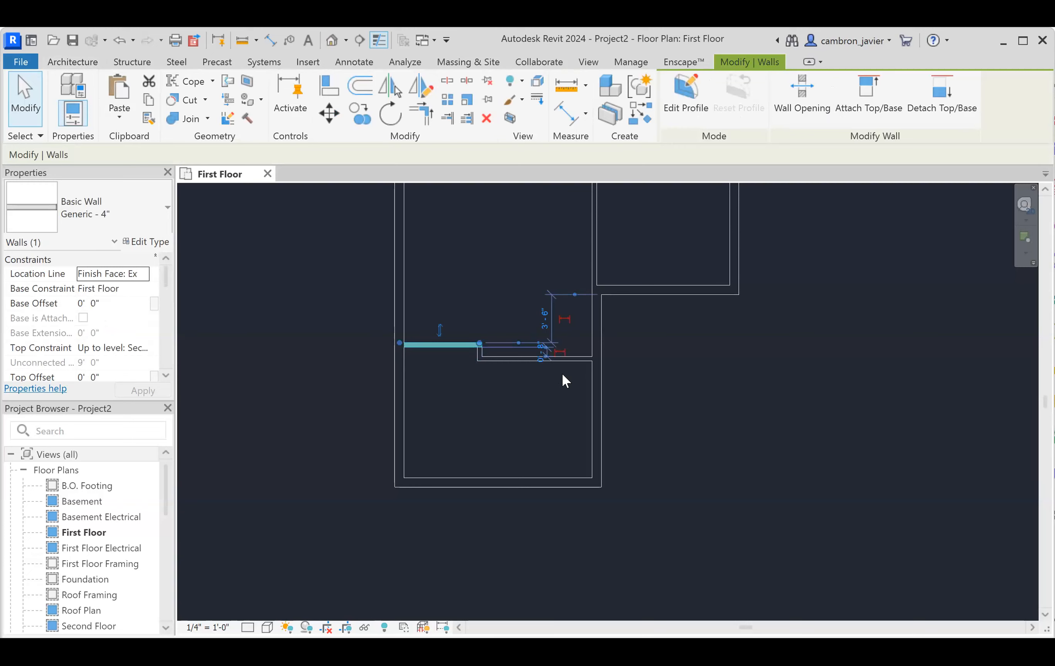
pyautogui.scroll(5, 546, 357)
pyautogui.scroll(1, 524, 335)
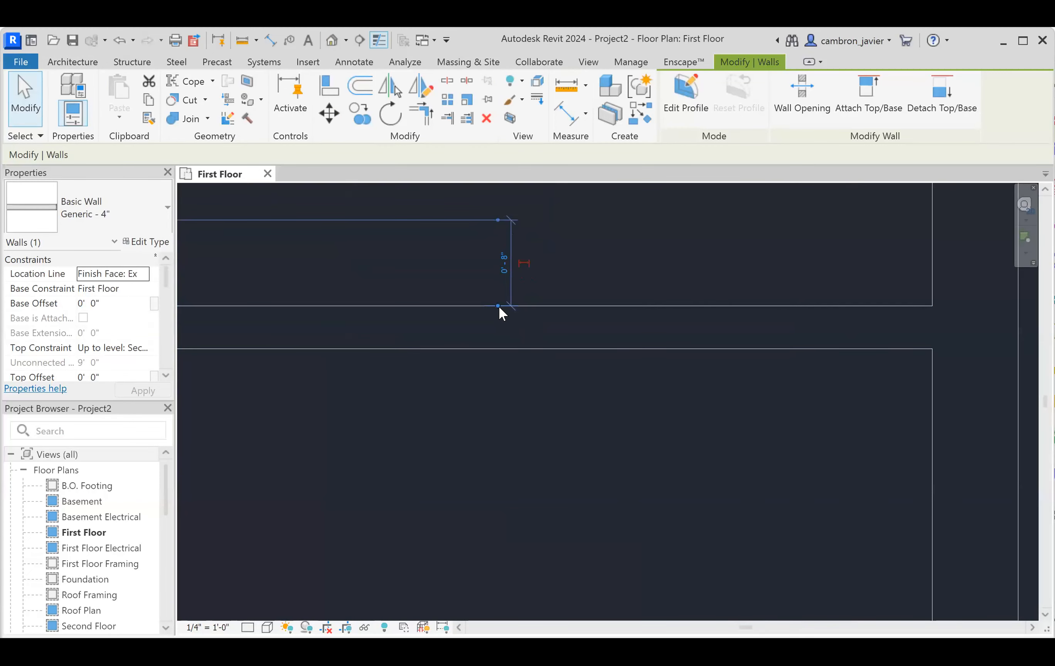
pyautogui.moveTo(497, 305); pyautogui.dragTo(505, 345)
pyautogui.scroll(-6, 507, 351)
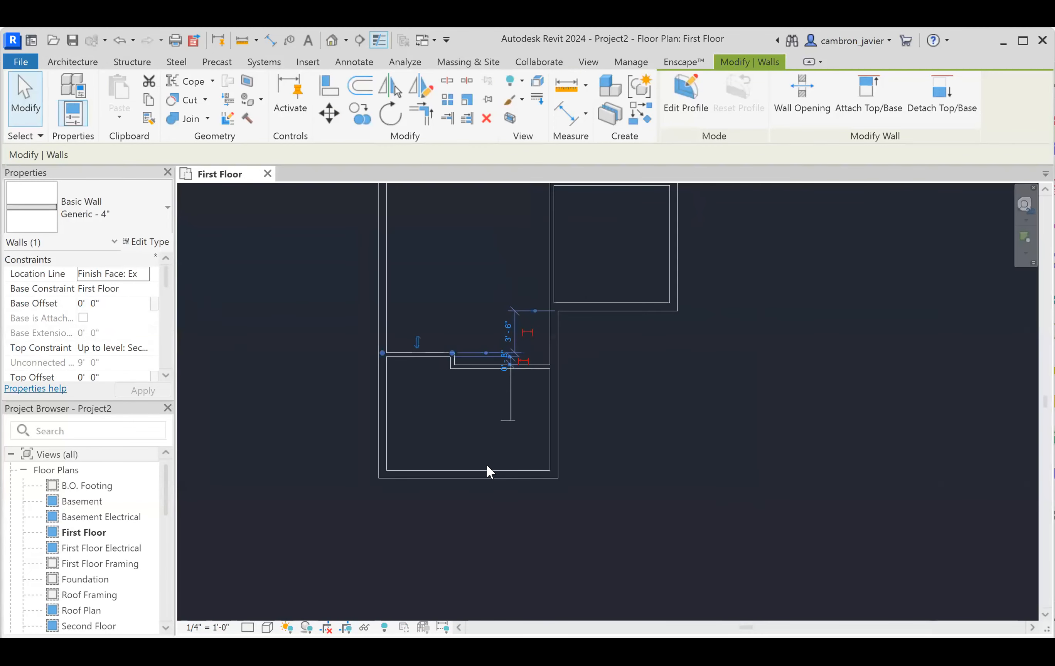
pyautogui.moveTo(463, 478); pyautogui.dragTo(463, 478)
pyautogui.scroll(2, 524, 355)
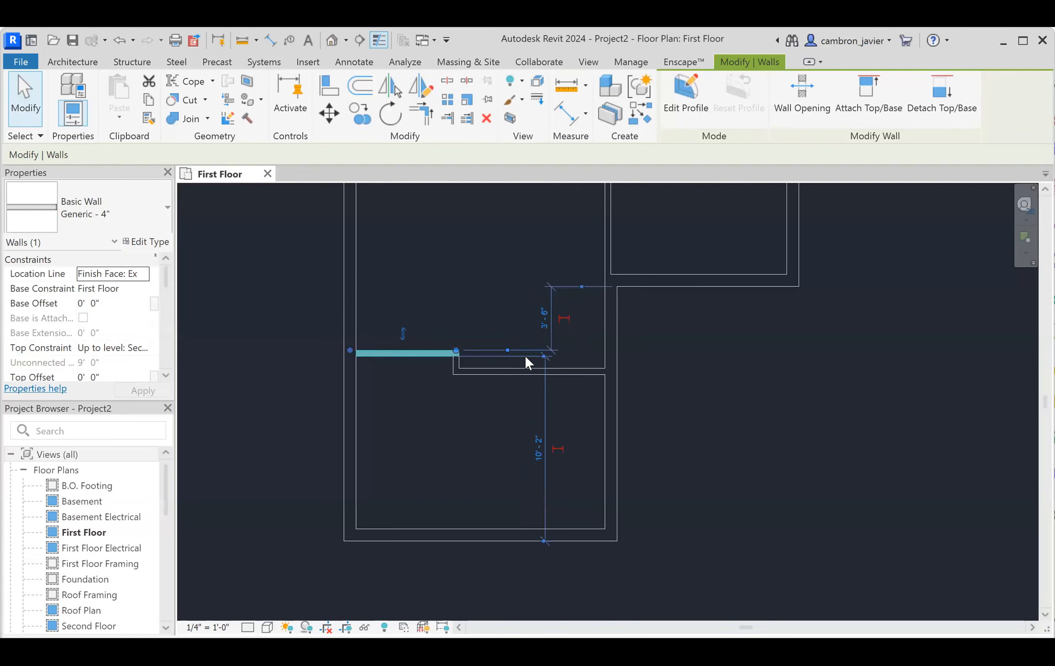
pyautogui.click(545, 354)
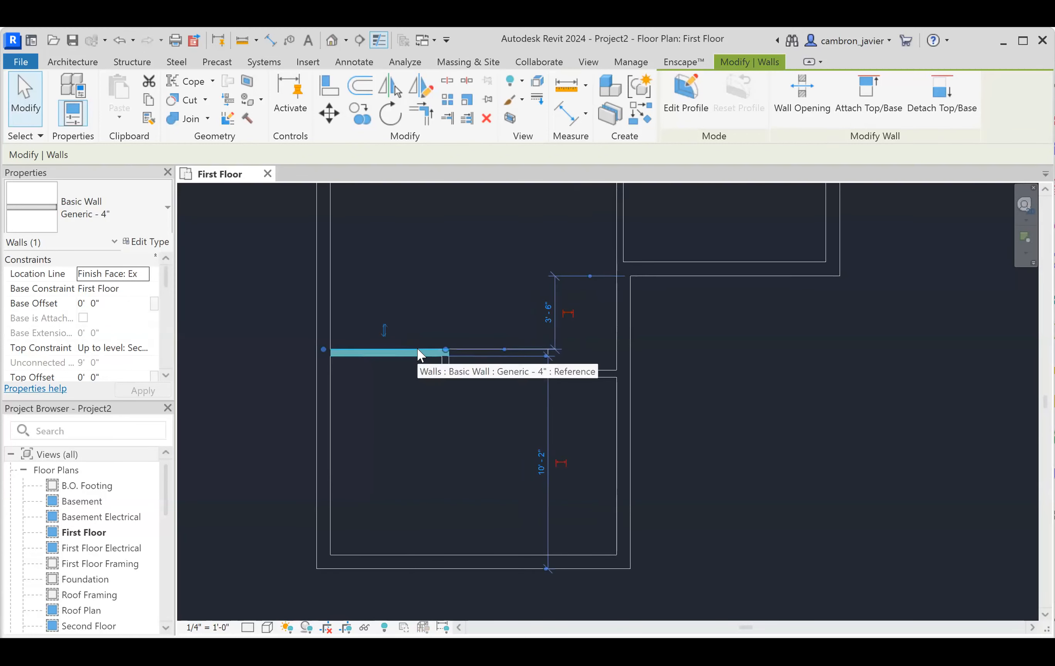
pyautogui.click(539, 457)
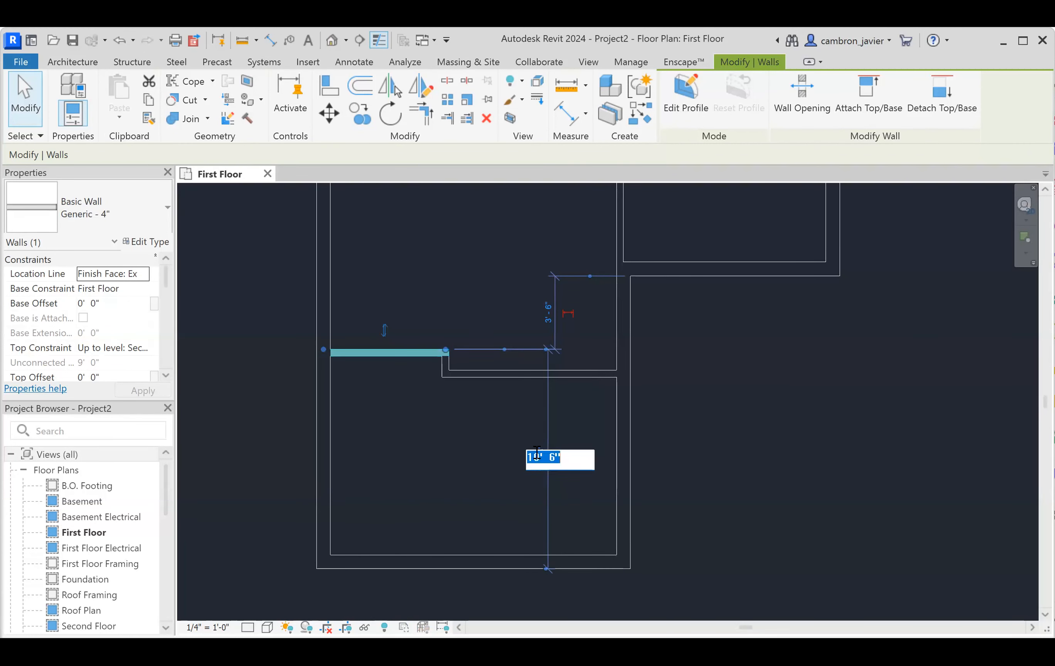
pyautogui.write('14 6')
pyautogui.press('Return')
pyautogui.press('Escape')
# Check the temporary dimensions from the stepped wall's short vertical segment to the exterior walls on both sides.
pyautogui.click(449, 316)
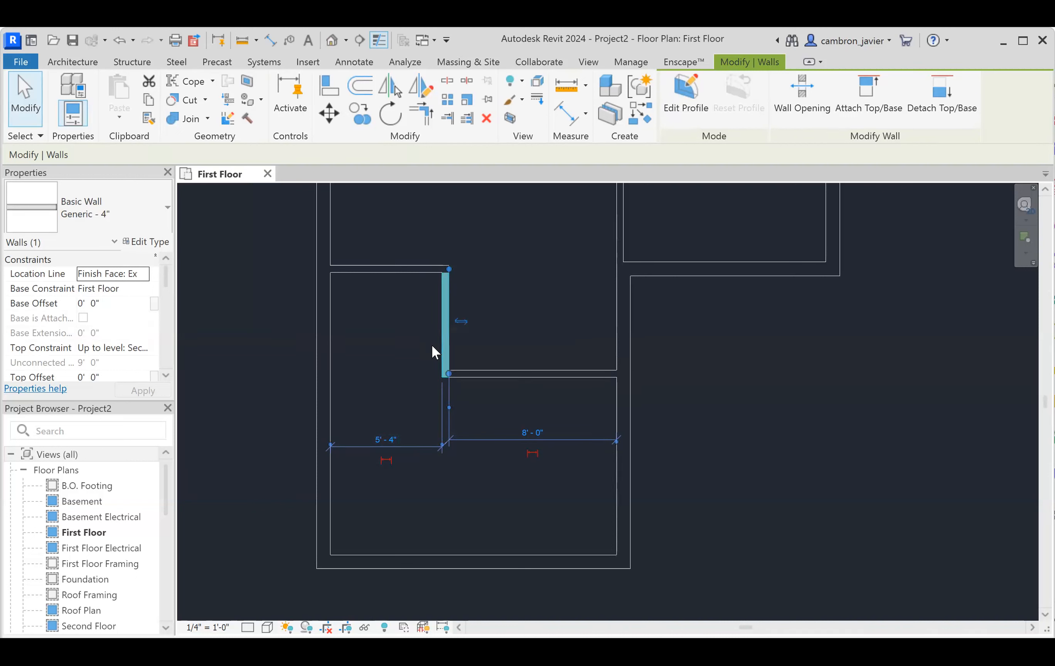
pyautogui.click(503, 302)
pyautogui.click(445, 315)
pyautogui.click(517, 305)
# Examine the stepped wall's dimensions and its alignment with the walls above in the PDF floor plan in Acrobat.
pyautogui.scroll(-5, 529, 286)
pyautogui.scroll(4, 516, 205)
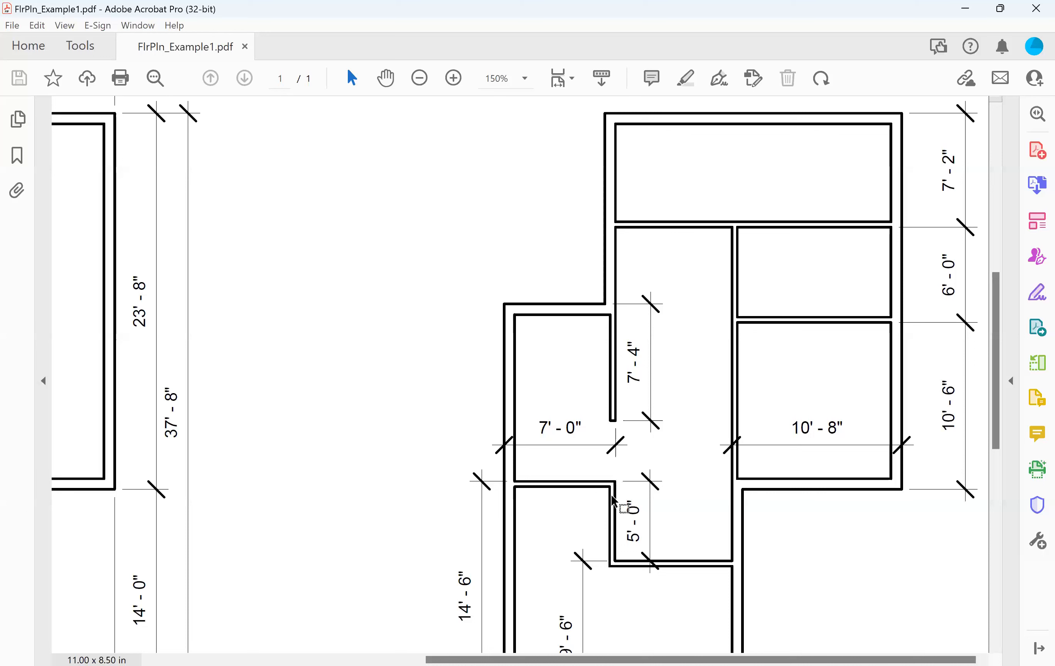
pyautogui.scroll(-1, 615, 506)
pyautogui.scroll(-3, 613, 508)
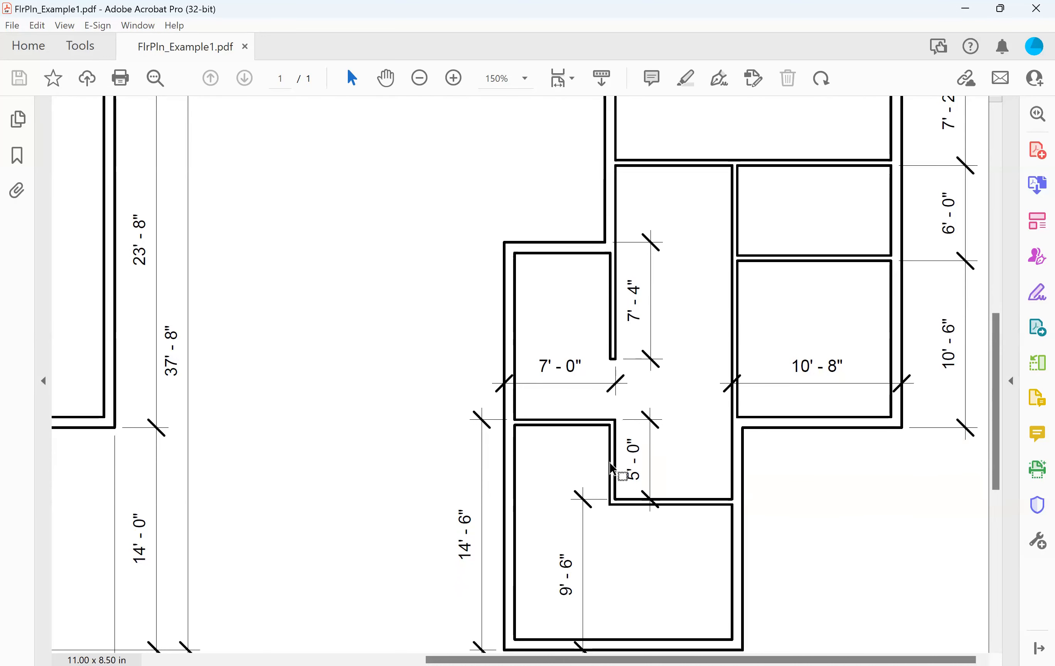
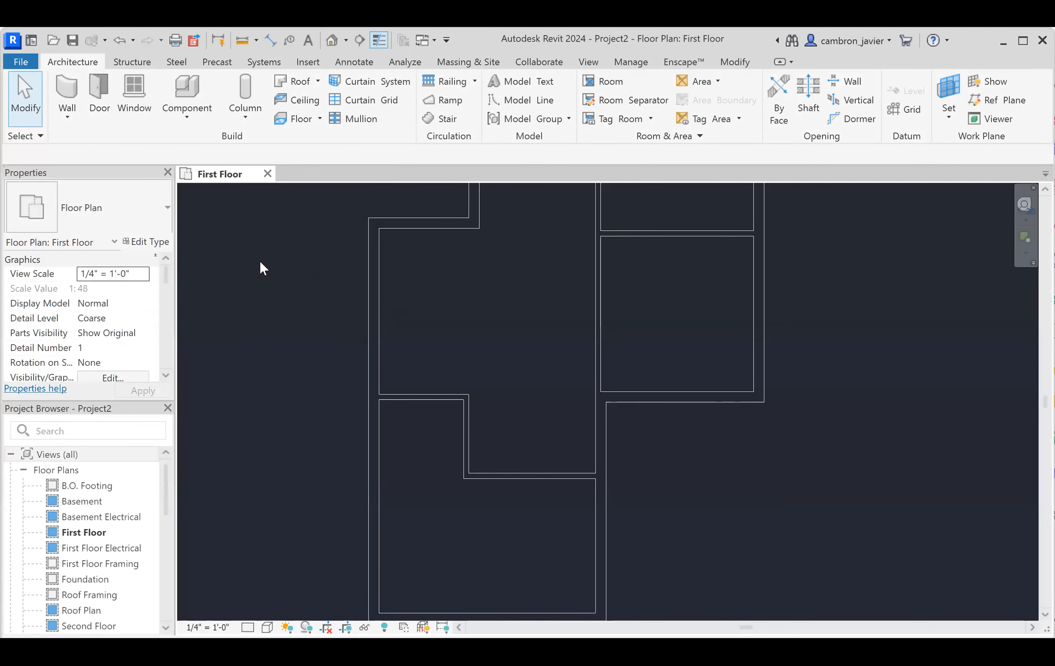
# Set the First Floor plan's detail level to Fine.
pyautogui.press('a')
pyautogui.press('l')
pyautogui.click(474, 203)
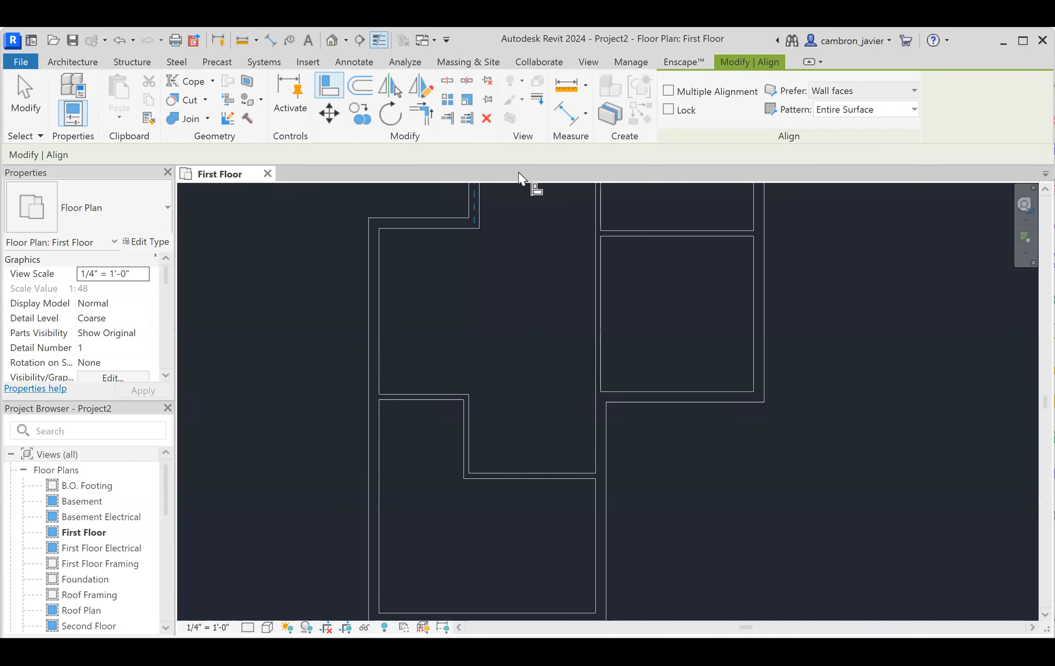
pyautogui.scroll(2, 480, 205)
pyautogui.scroll(2, 478, 204)
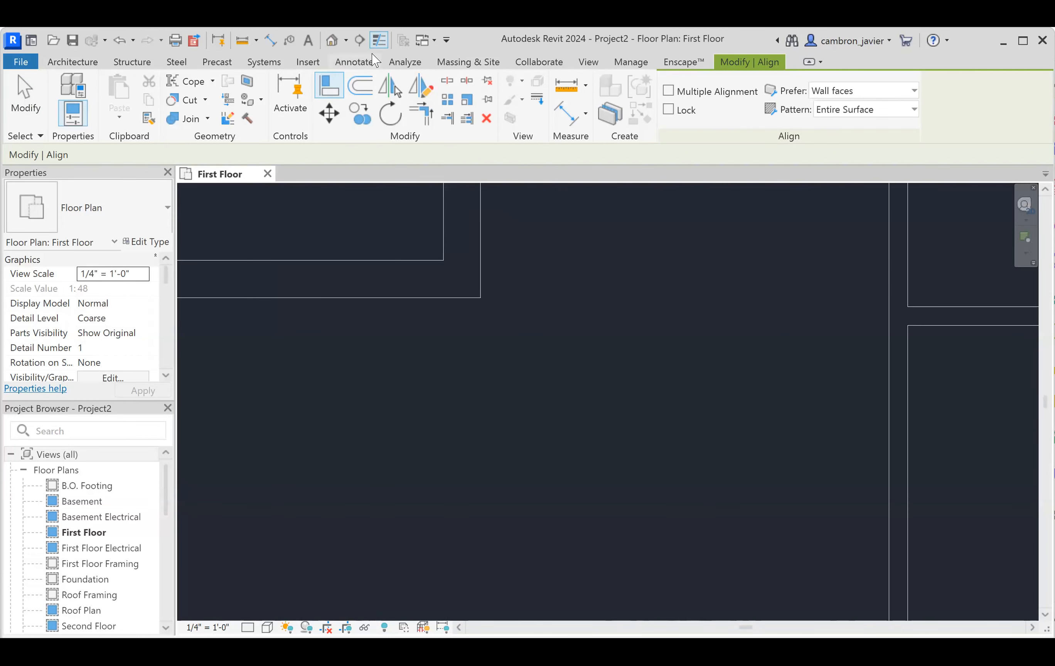
pyautogui.click(259, 611)
pyautogui.scroll(-6, 468, 238)
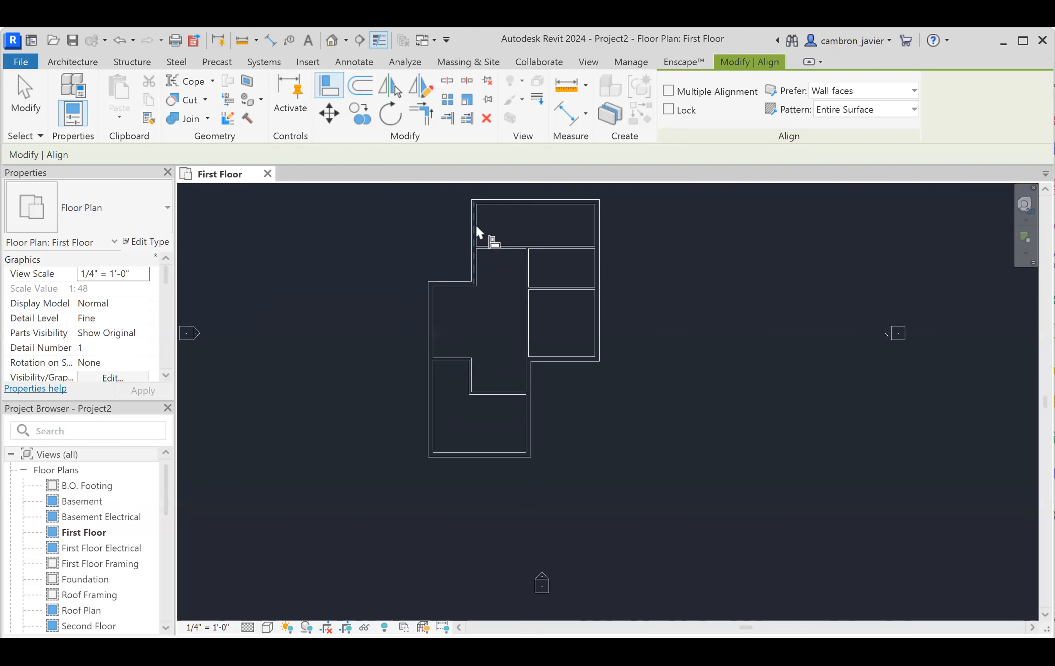
# Align the right face of the stepped wall's short vertical segment with the inner face of the upper-left vertical exterior wall.
pyautogui.scroll(5, 476, 224)
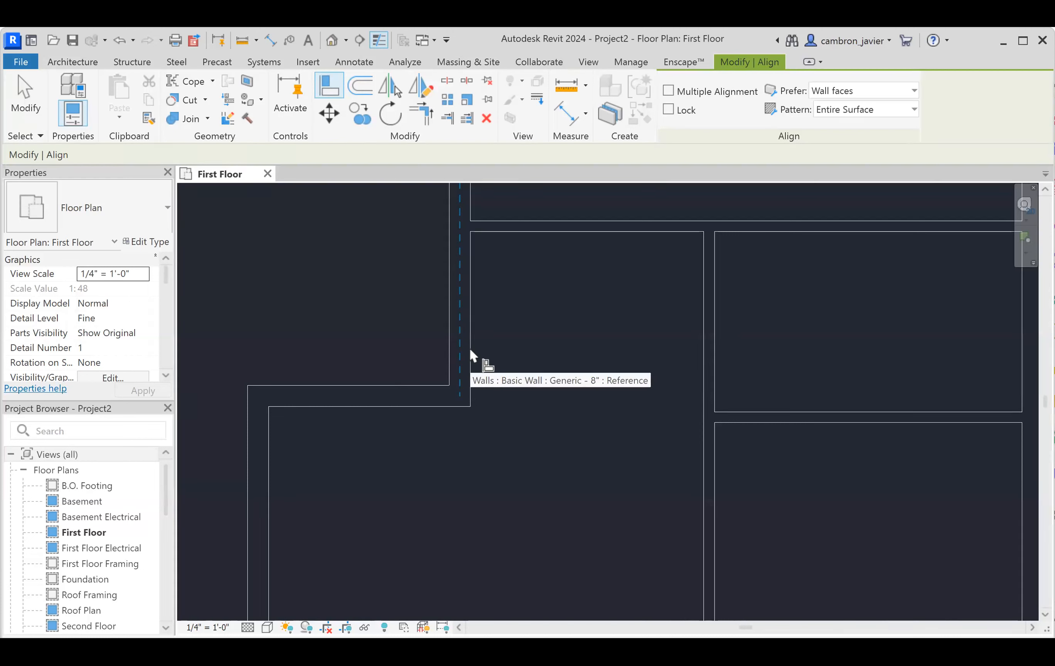
pyautogui.press('Escape')
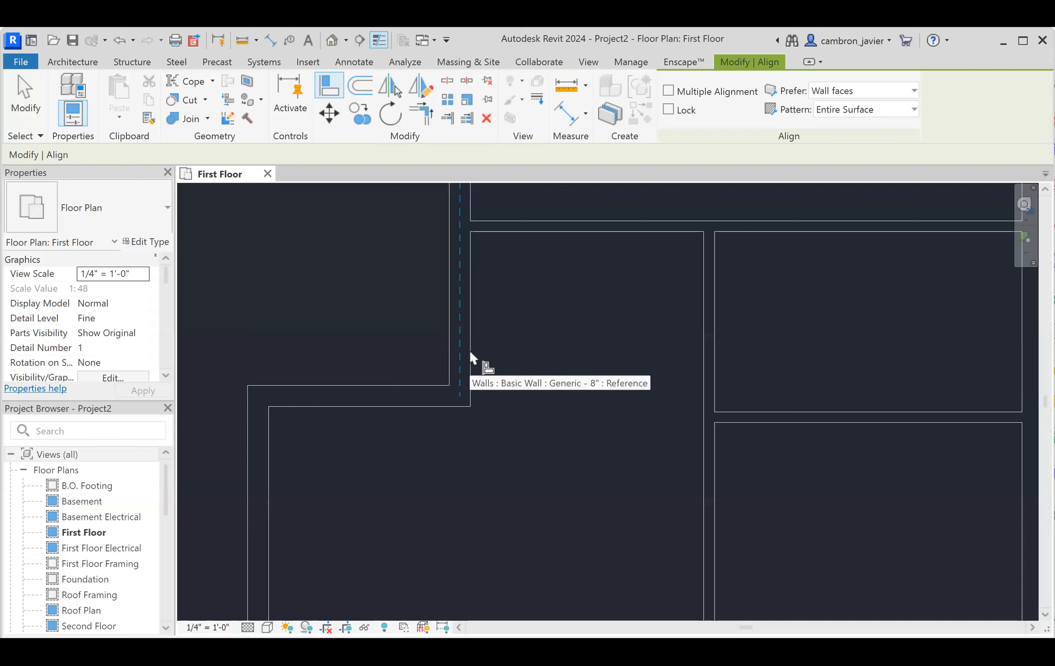
pyautogui.press('Escape')
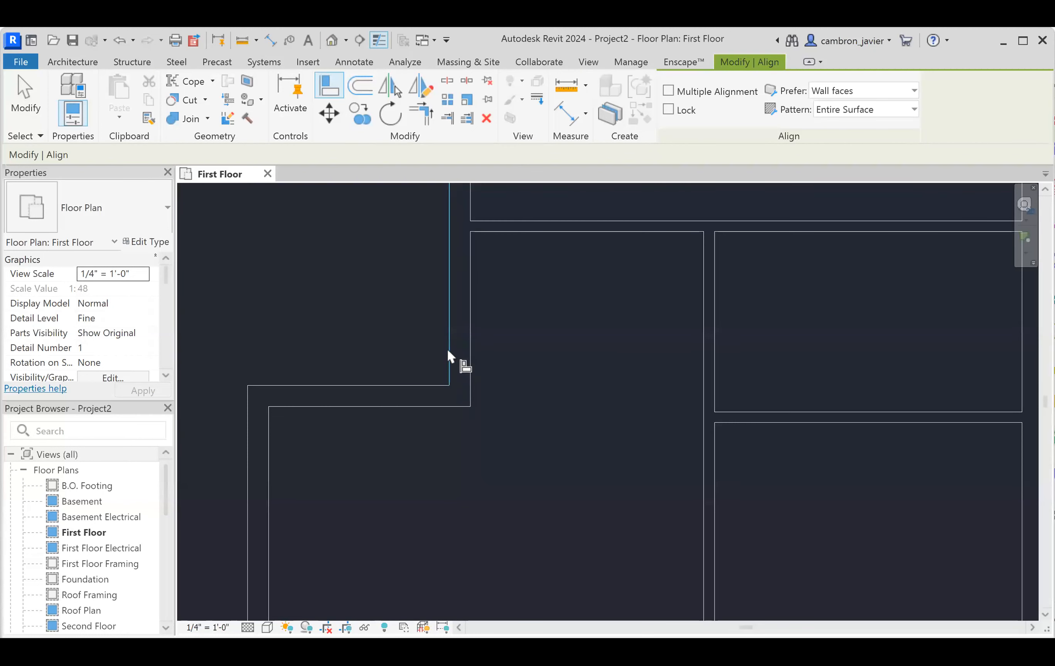
pyautogui.click(452, 358)
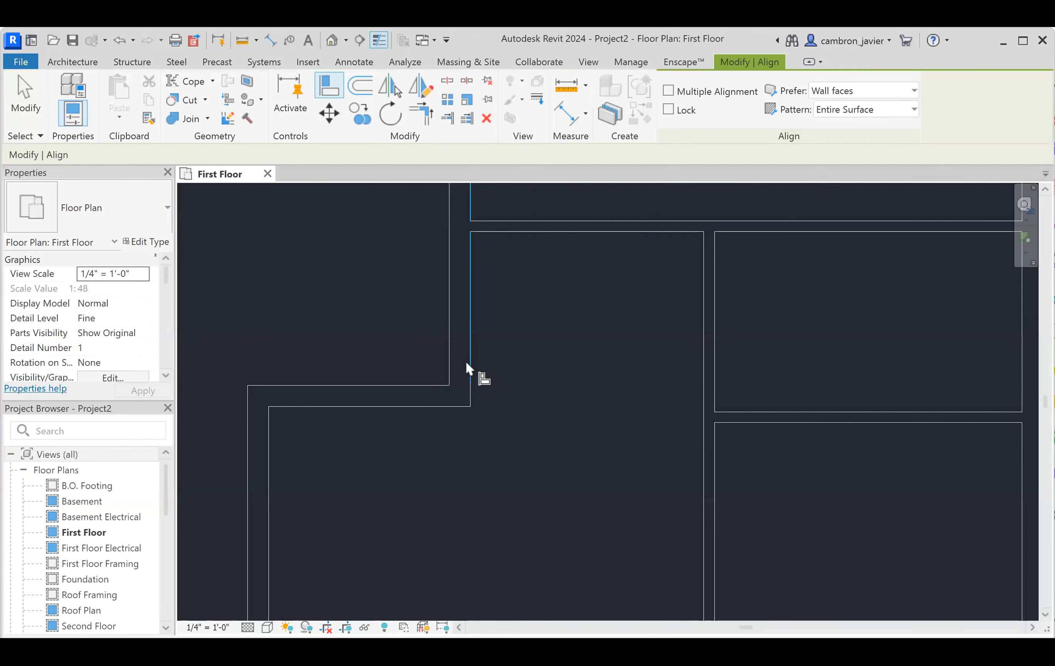
pyautogui.click(472, 336)
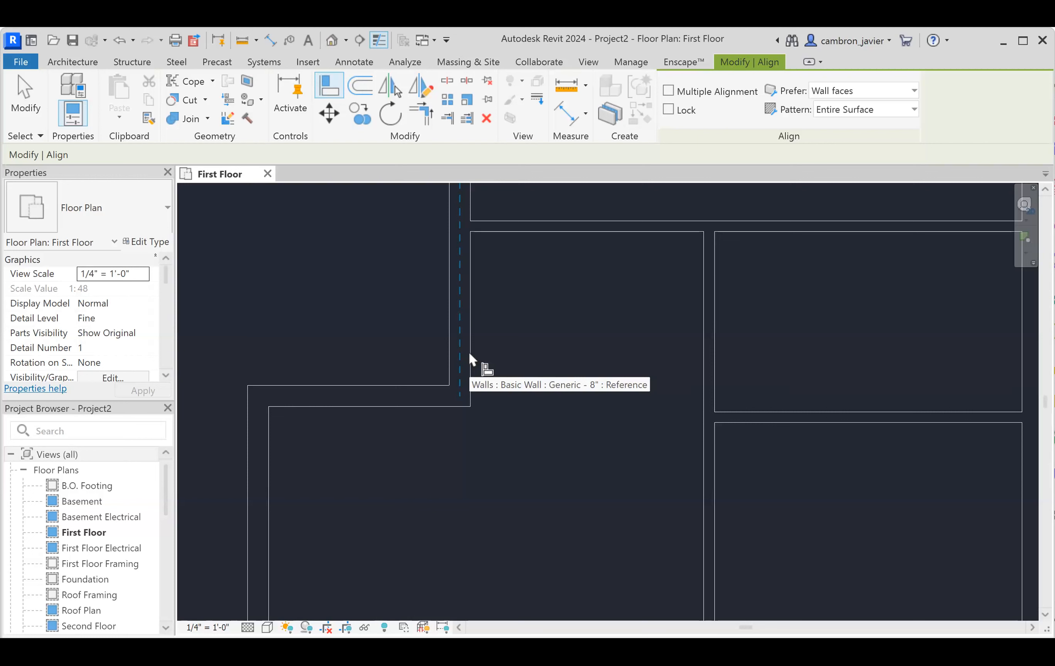
pyautogui.press('Tab')
pyautogui.press('Tab')
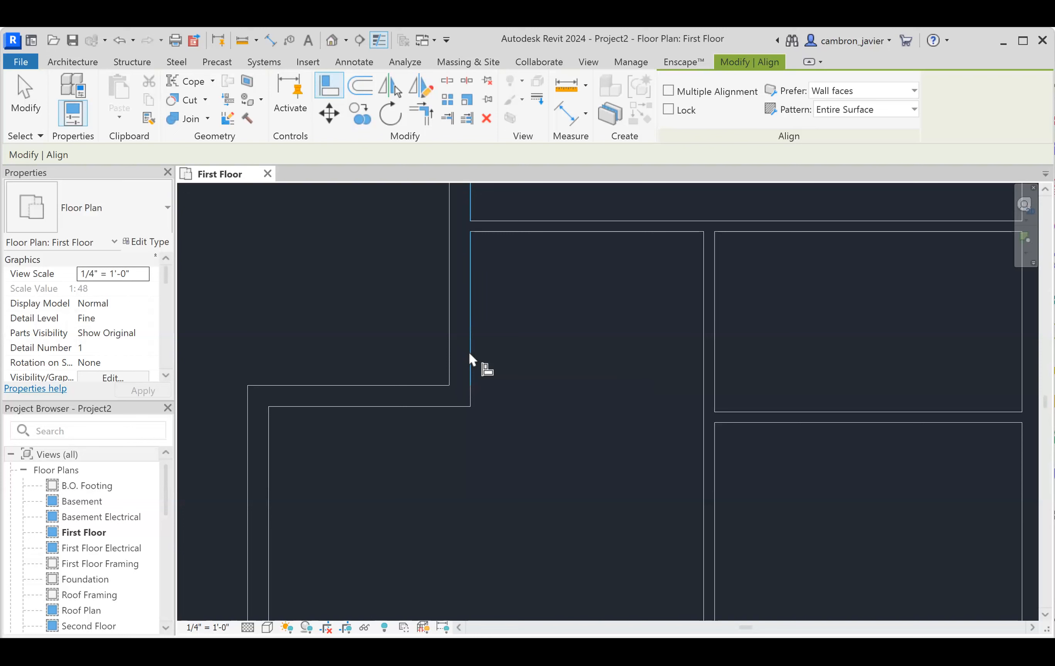
pyautogui.scroll(-4, 469, 348)
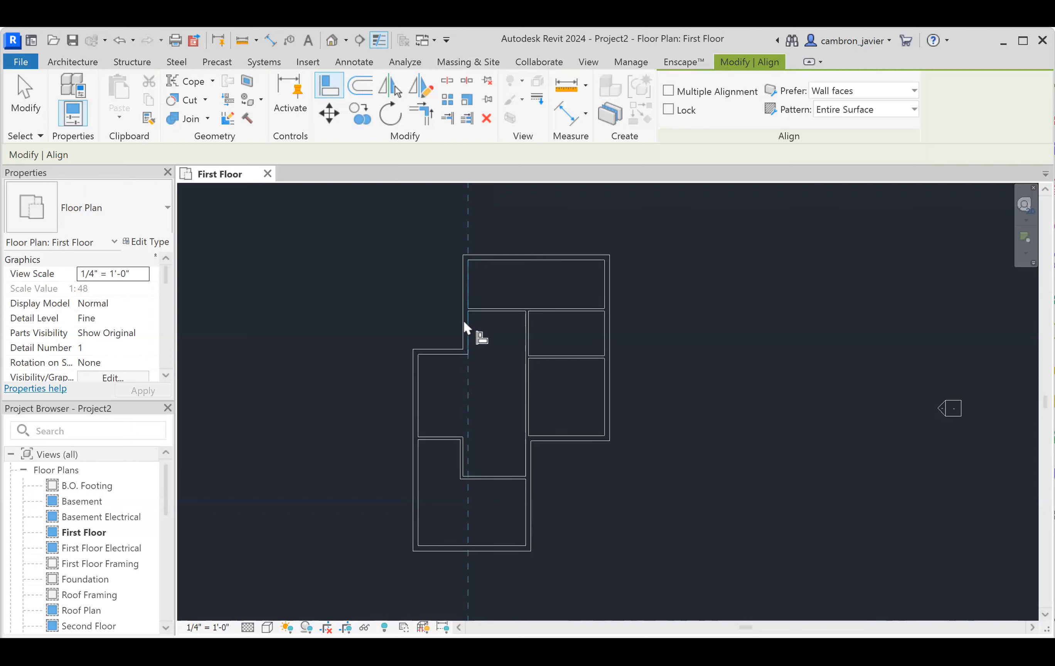
pyautogui.scroll(3, 467, 453)
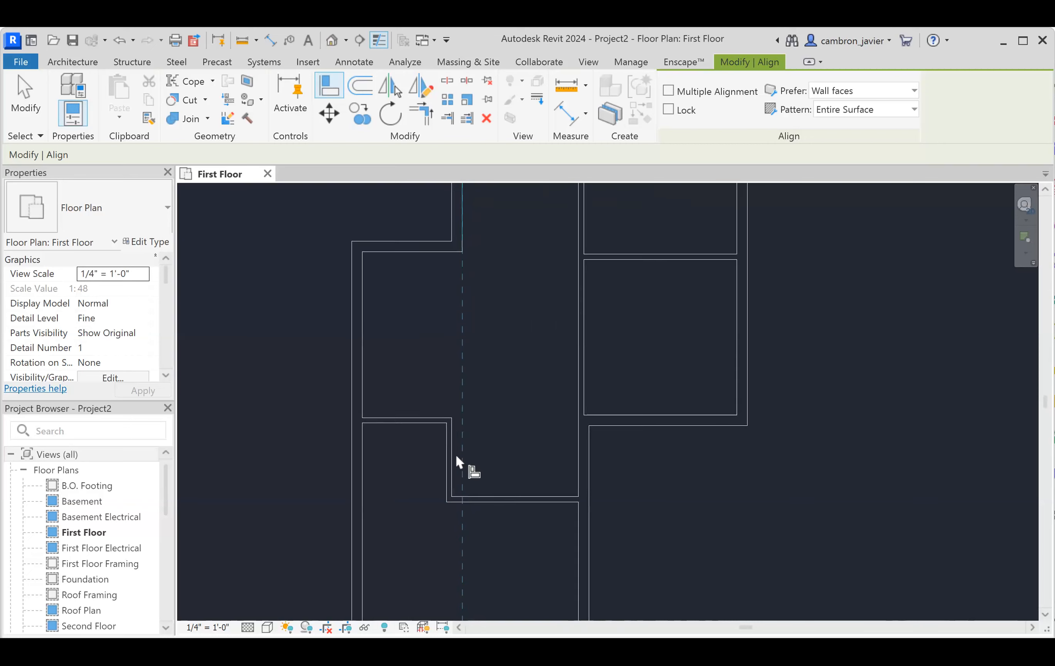
pyautogui.scroll(3, 449, 451)
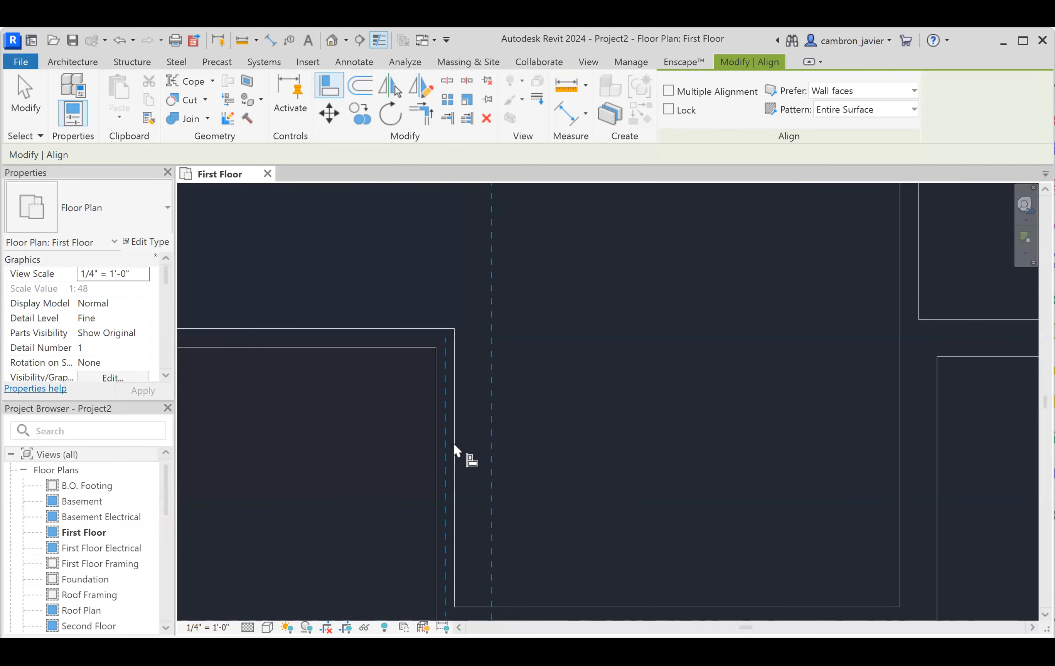
pyautogui.click(453, 442)
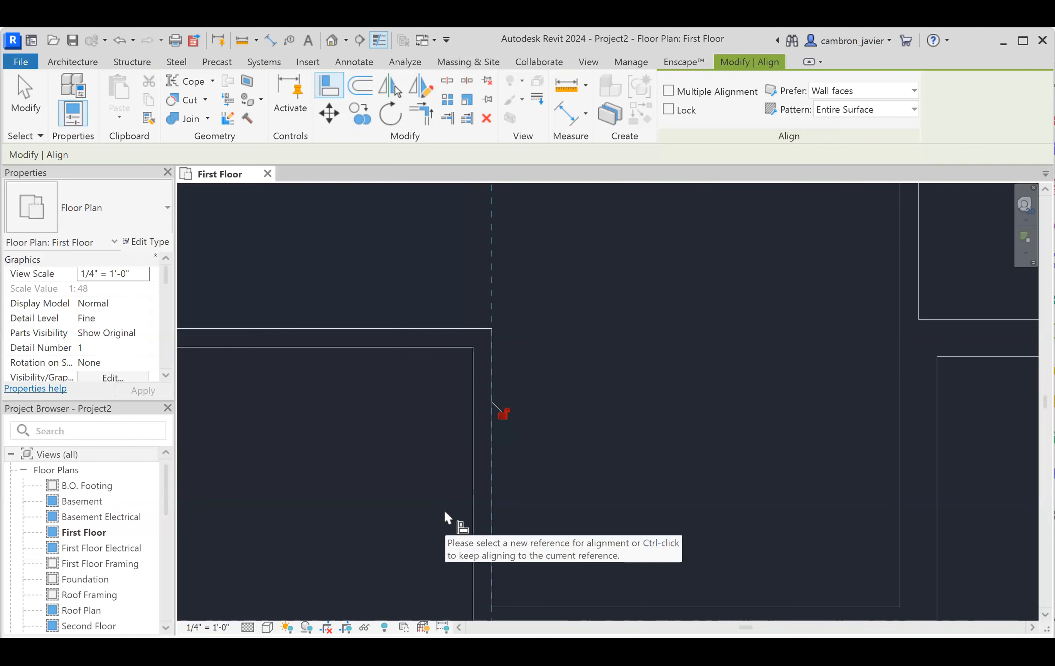
pyautogui.scroll(-2, 444, 510)
pyautogui.scroll(-2, 506, 506)
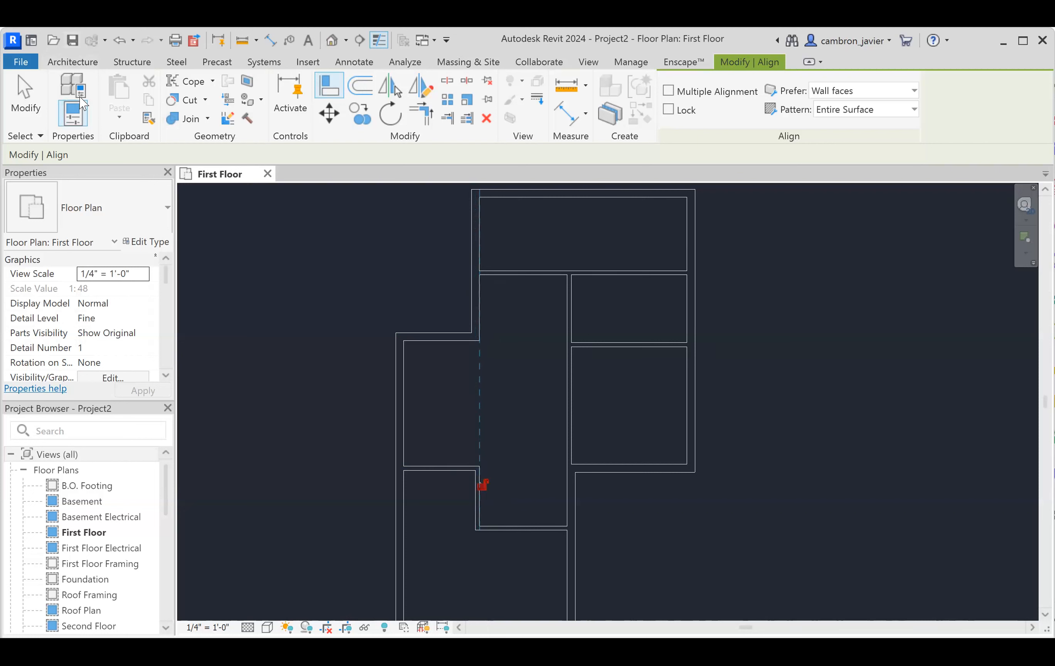
pyautogui.press('Escape')
pyautogui.press('Escape')
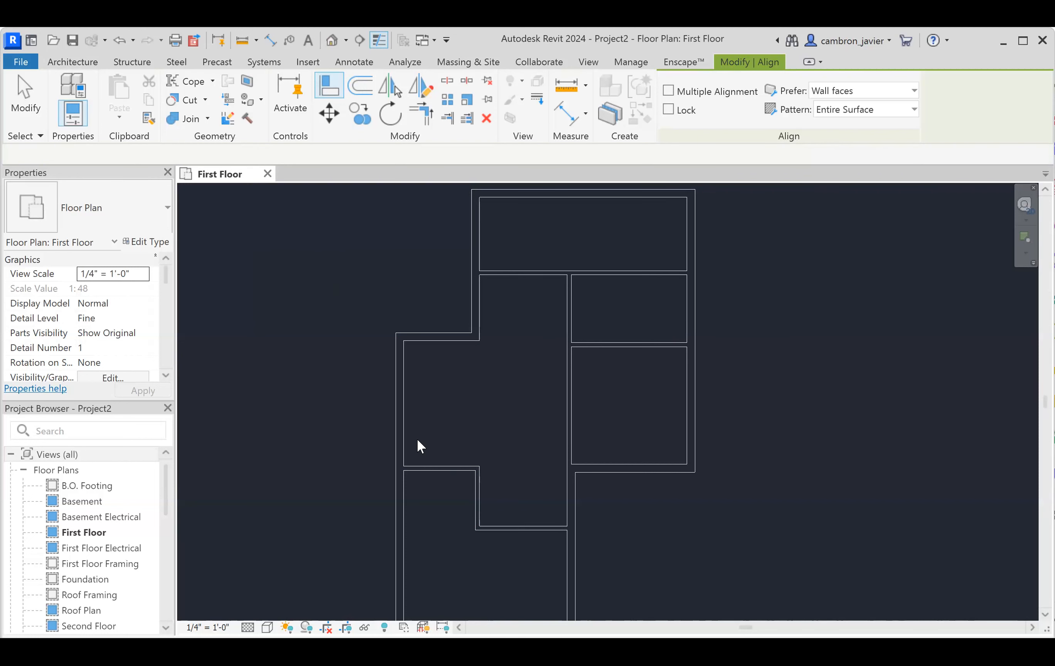
# Measure from the left exterior wall's outer face to the right face of the stepped wall's short vertical segment.
pyautogui.click(478, 488)
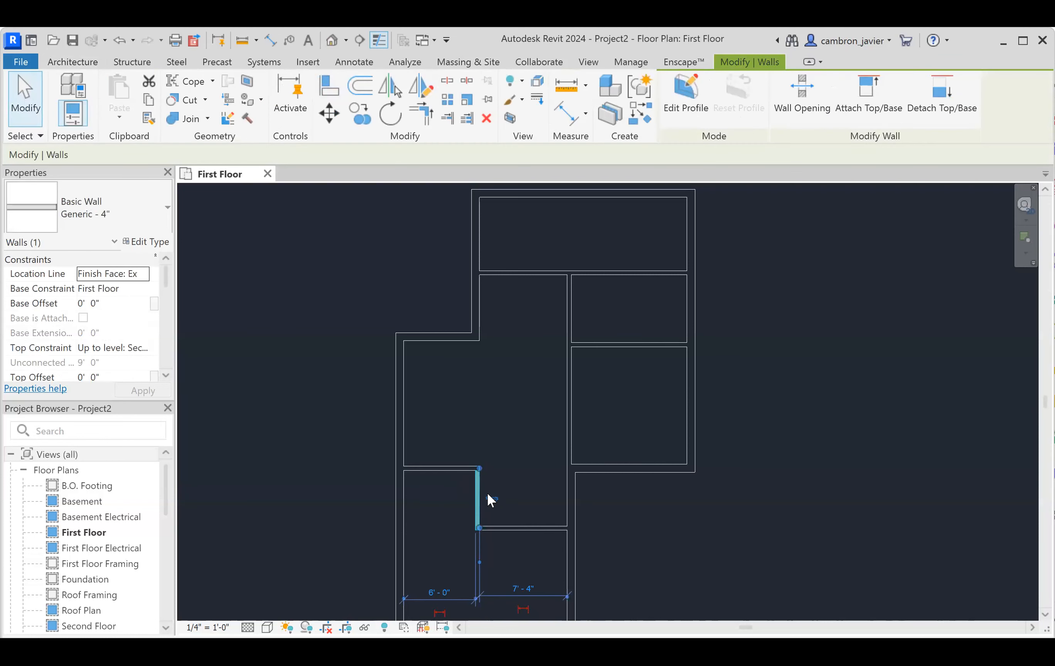
pyautogui.scroll(-2, 463, 507)
pyautogui.scroll(5, 456, 489)
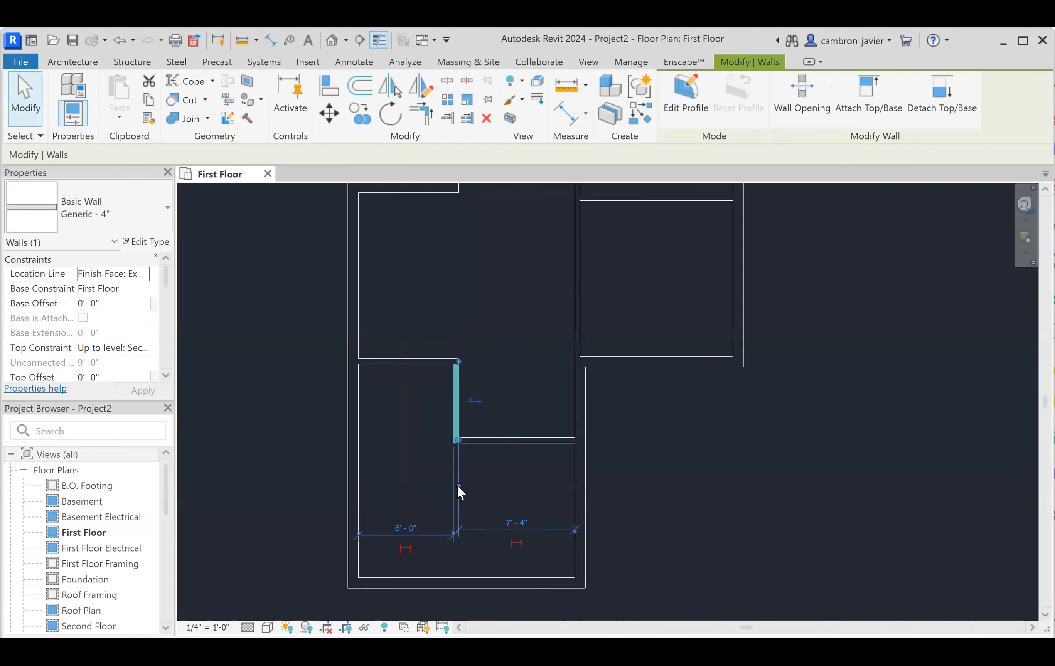
pyautogui.click(453, 539)
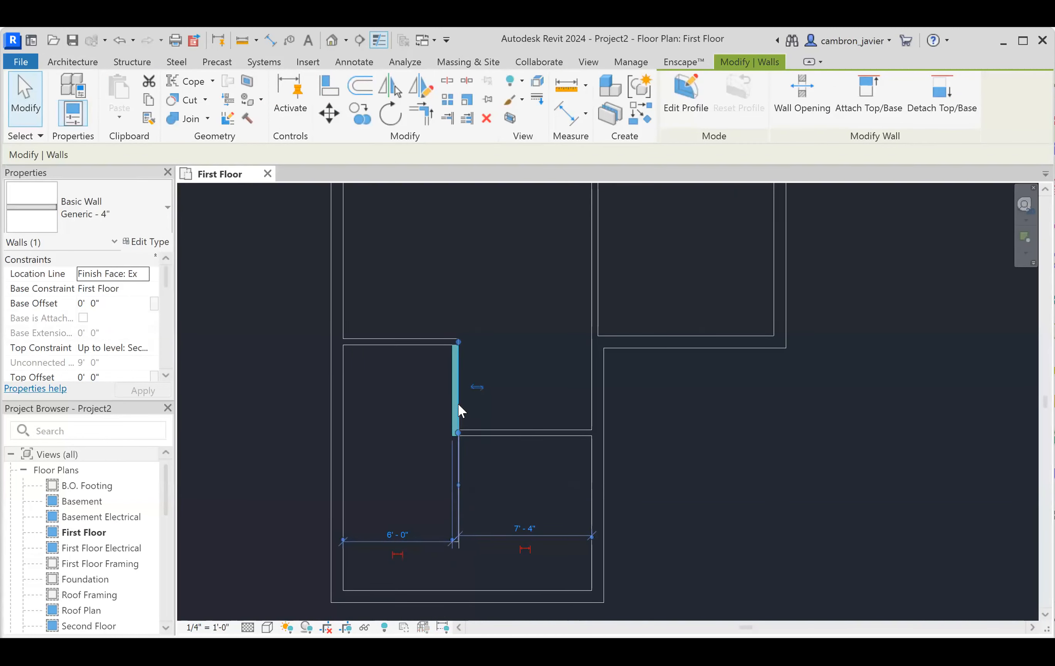
pyautogui.scroll(1, 459, 403)
pyautogui.moveTo(327, 562); pyautogui.dragTo(312, 515)
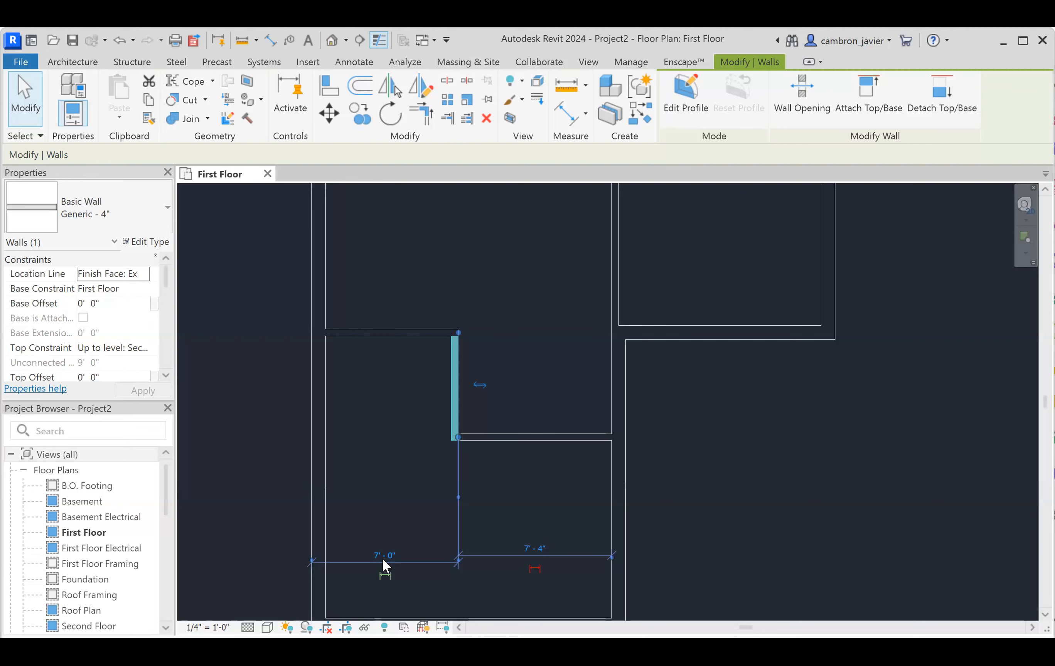
pyautogui.scroll(-3, 394, 462)
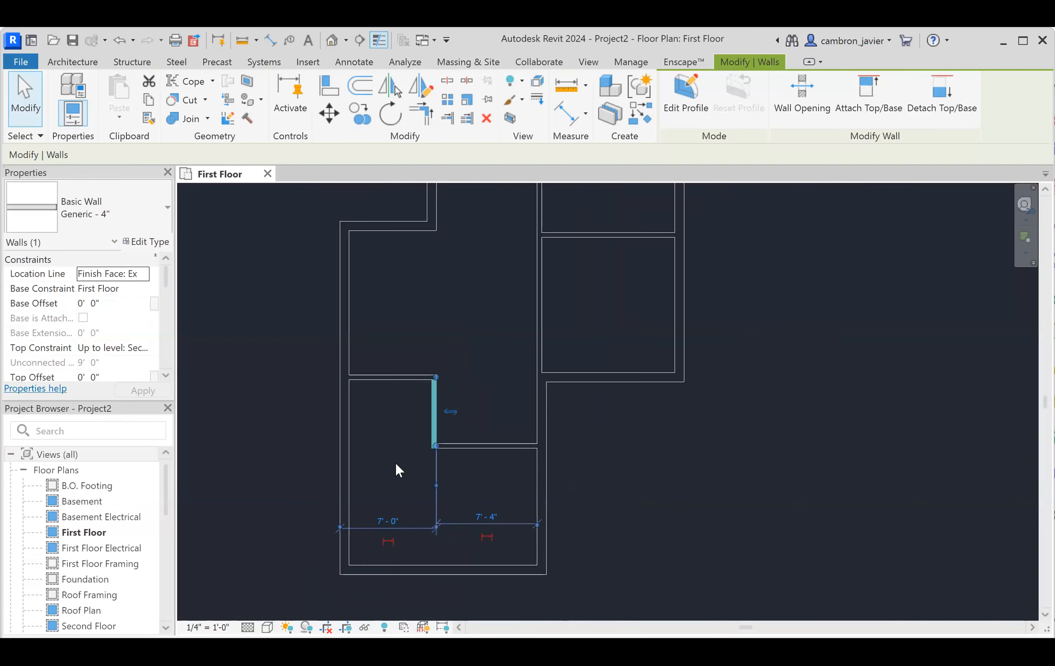
pyautogui.scroll(1, 425, 269)
pyautogui.click(458, 267)
# Draw a Generic - 4" wall about 6' 4" long straight down from the inside corner of the left exterior wall jog.
pyautogui.scroll(-2, 454, 304)
pyautogui.scroll(2, 419, 211)
pyautogui.scroll(2, 391, 234)
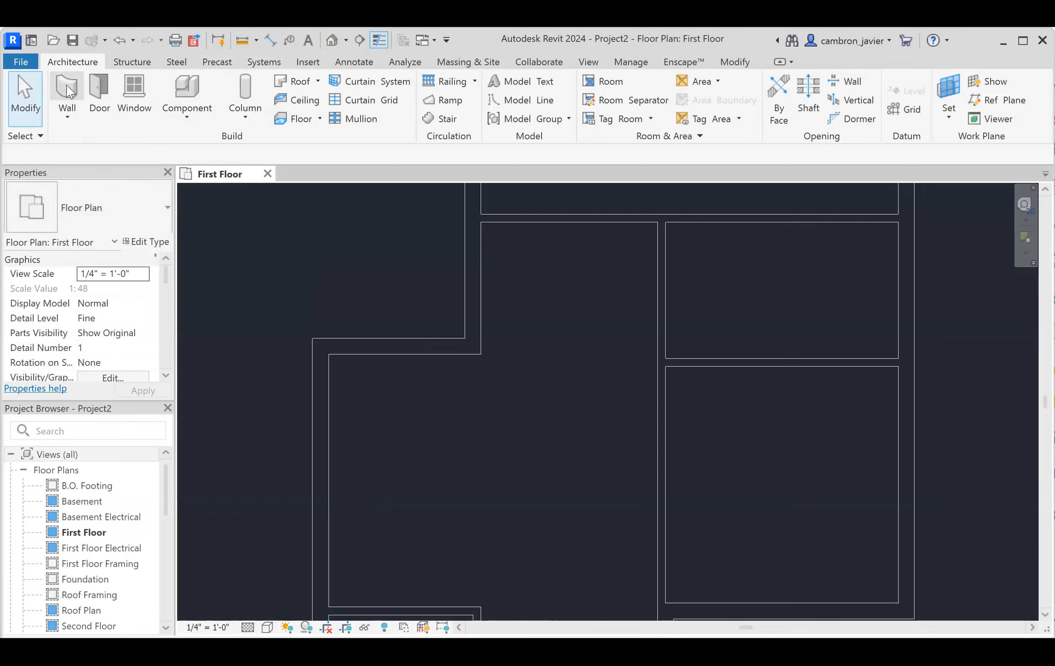
pyautogui.press('w')
pyautogui.press('a')
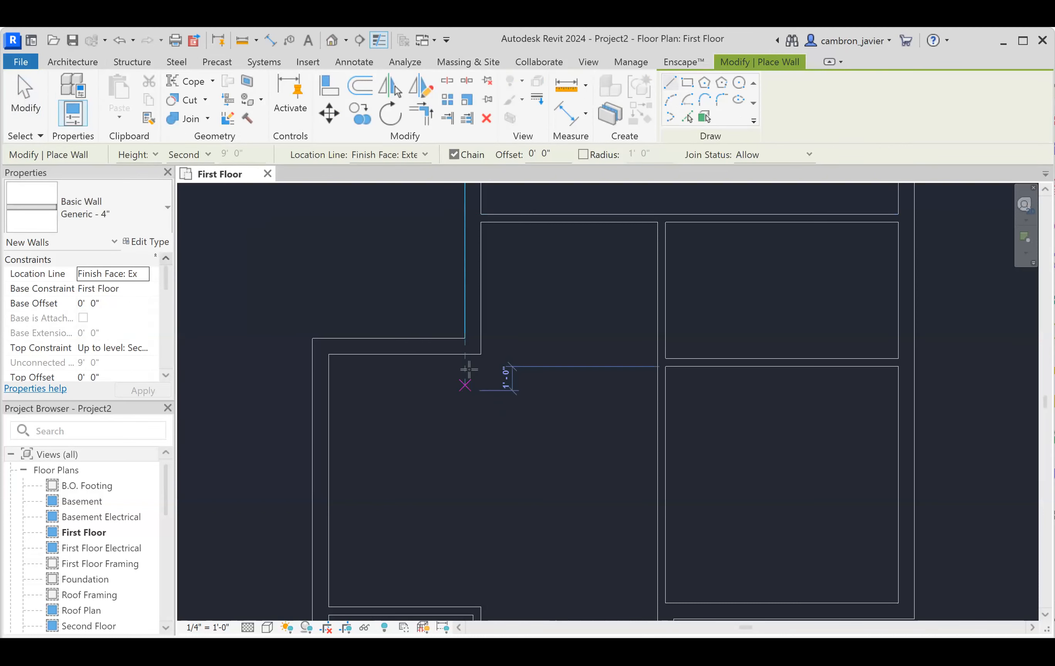
pyautogui.click(481, 354)
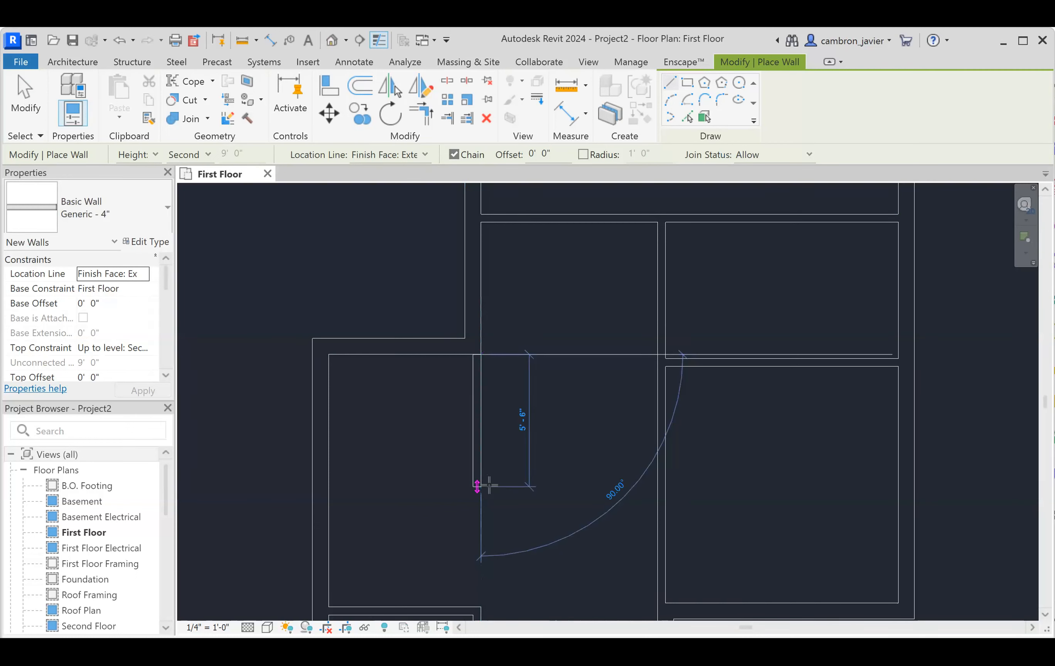
pyautogui.click(574, 525)
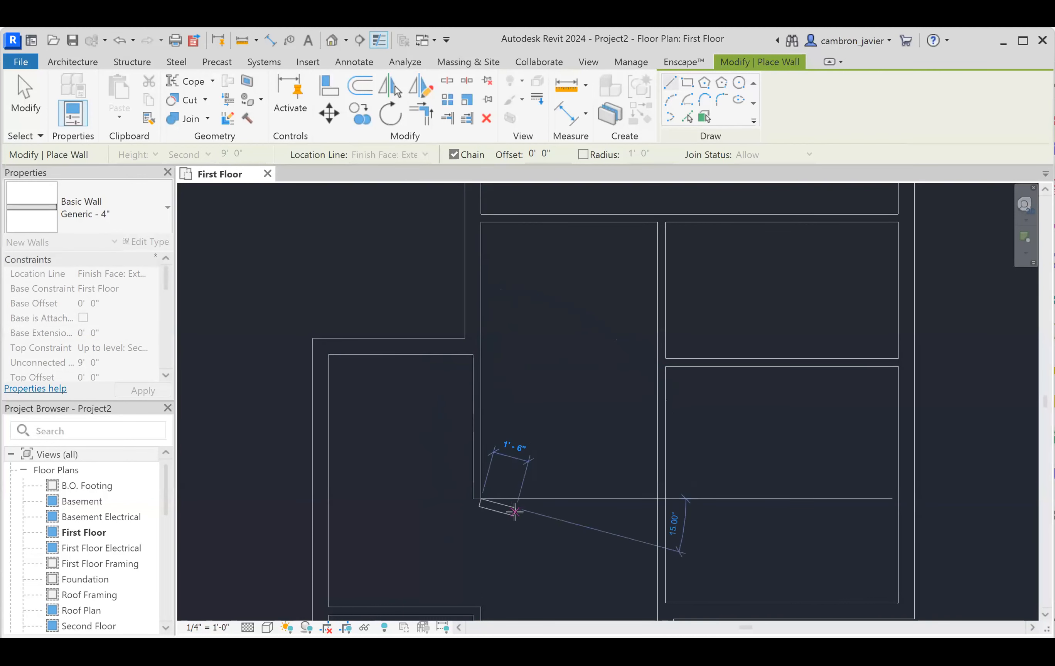
pyautogui.press('Escape')
pyautogui.press('Escape')
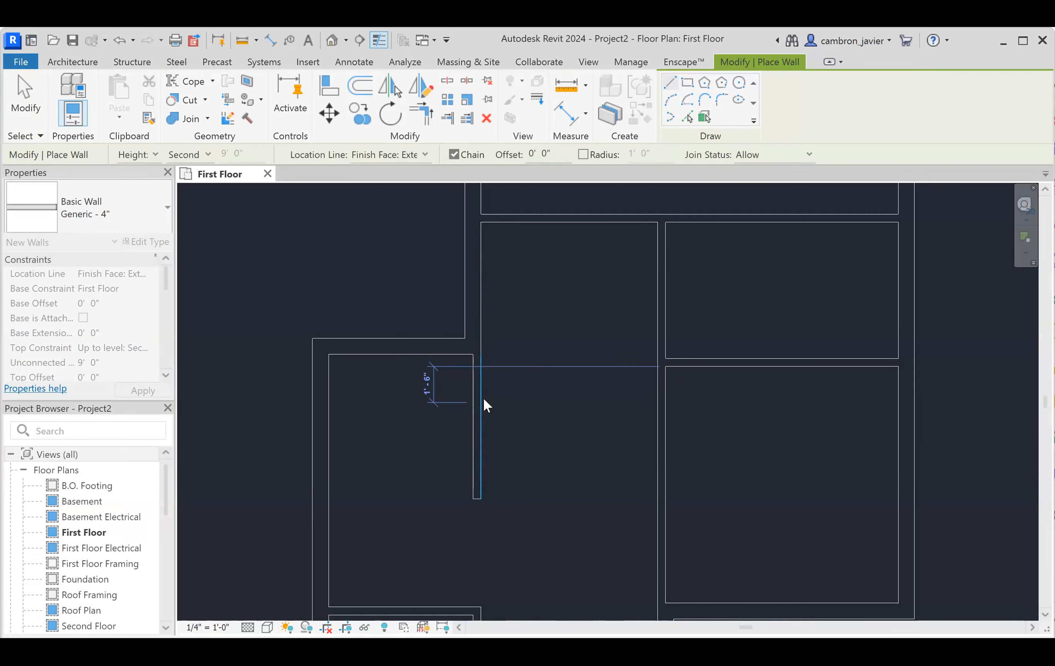
# Check the new short wall's temporary dimensions to the stepped wall and the long interior wall.
pyautogui.click(479, 408)
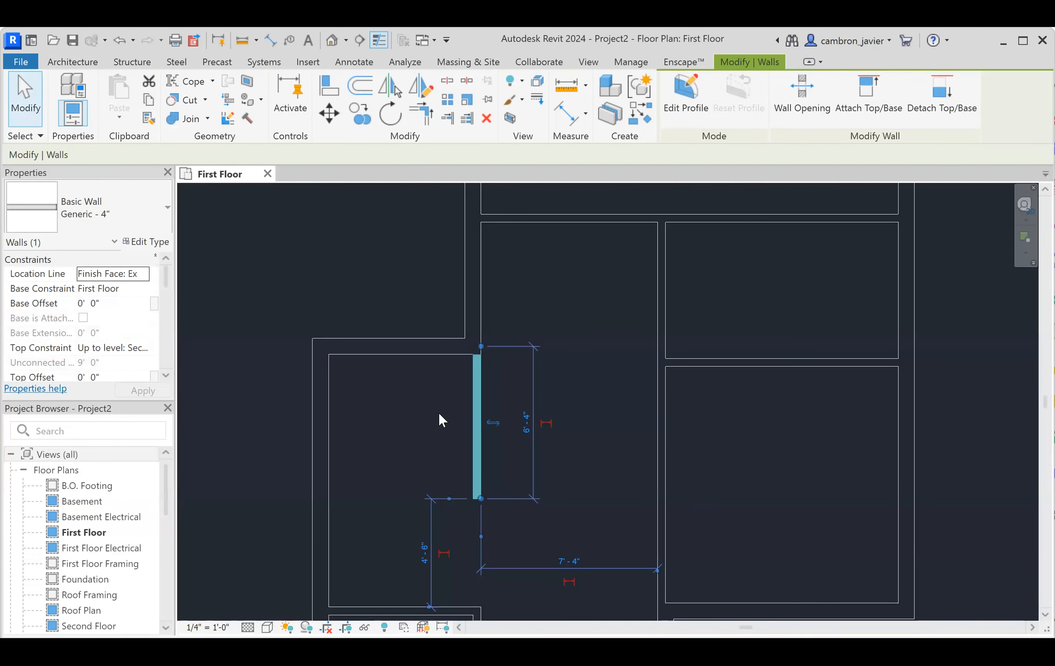
pyautogui.click(453, 361)
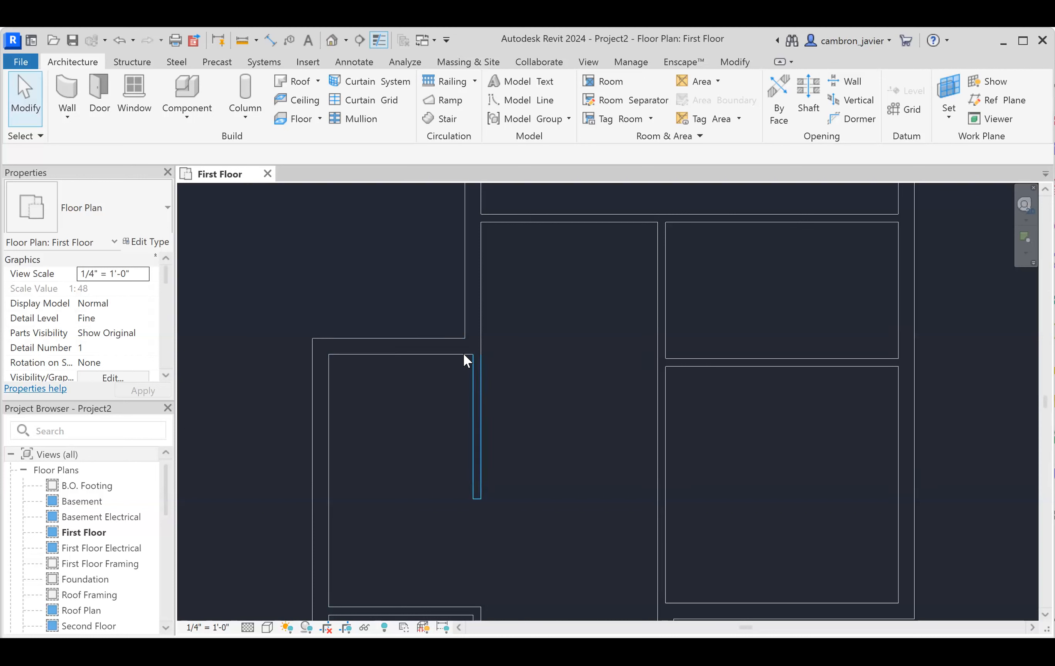
pyautogui.scroll(-3, 452, 374)
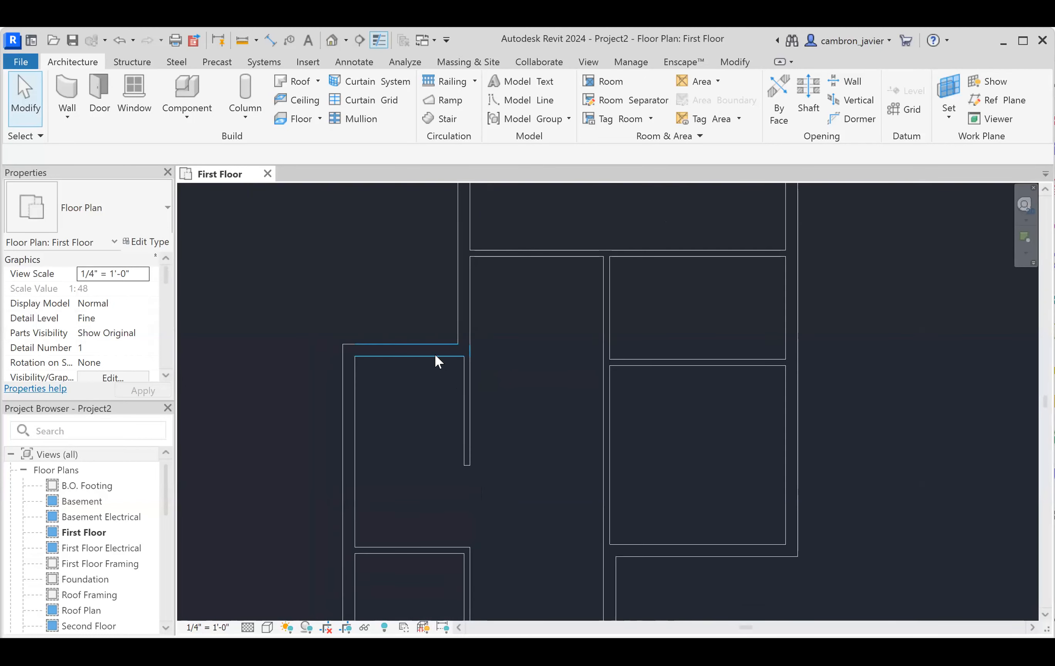
pyautogui.scroll(2, 456, 391)
pyautogui.click(453, 371)
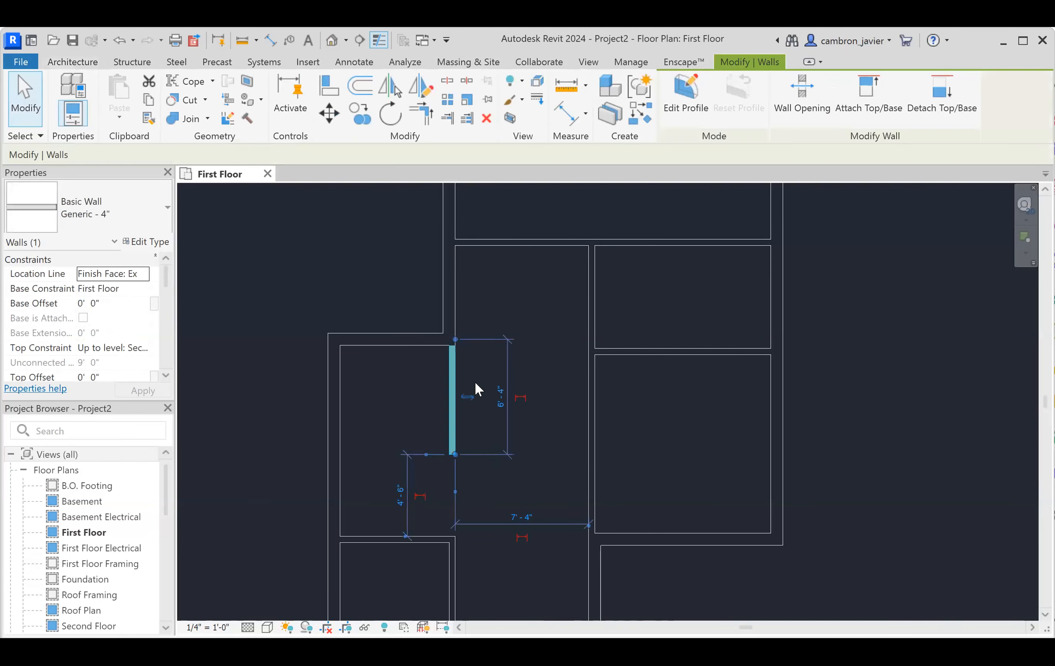
# Try pulling the new wall's upper end toward the left along the exterior jog wall, and undo the change.
pyautogui.scroll(2, 453, 338)
pyautogui.moveTo(453, 340); pyautogui.dragTo(409, 330)
pyautogui.hotkey('ctrl', 'z')
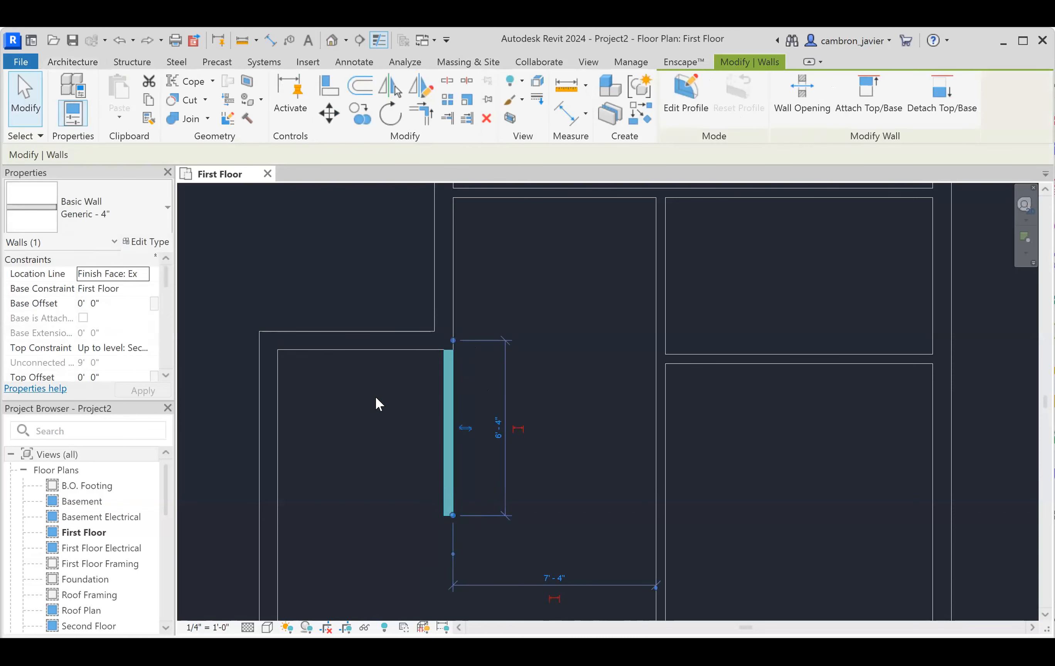
# Inspect the new short wall's ends, its join with the exterior wall and its gap to the stepped wall.
pyautogui.click(435, 399)
pyautogui.click(439, 446)
pyautogui.scroll(-5, 401, 300)
pyautogui.scroll(6, 509, 448)
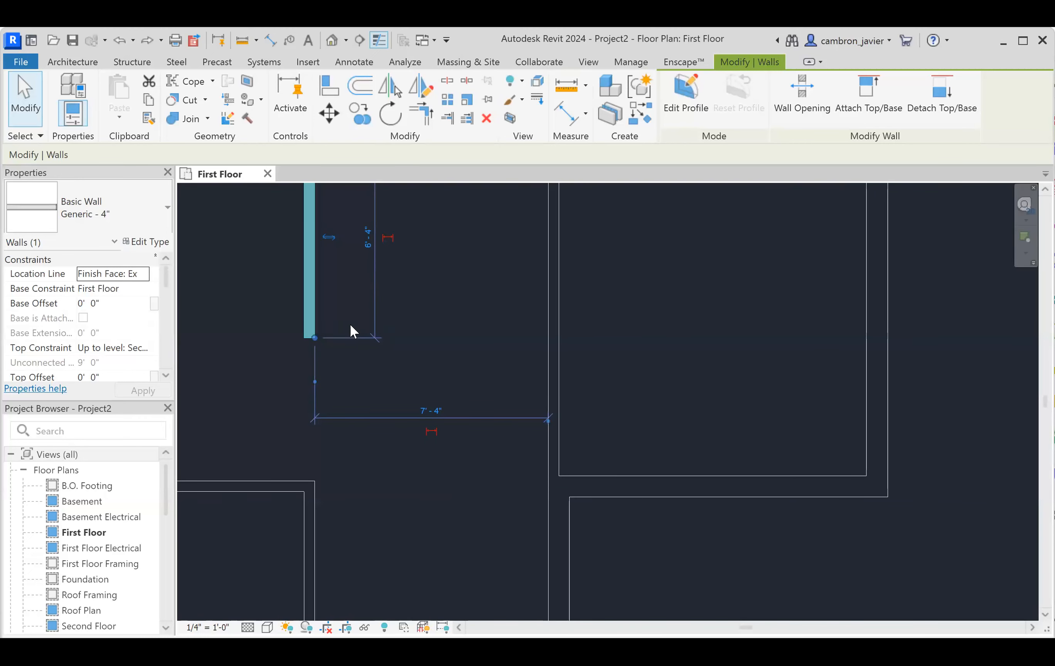
pyautogui.scroll(-4, 371, 340)
pyautogui.scroll(5, 373, 263)
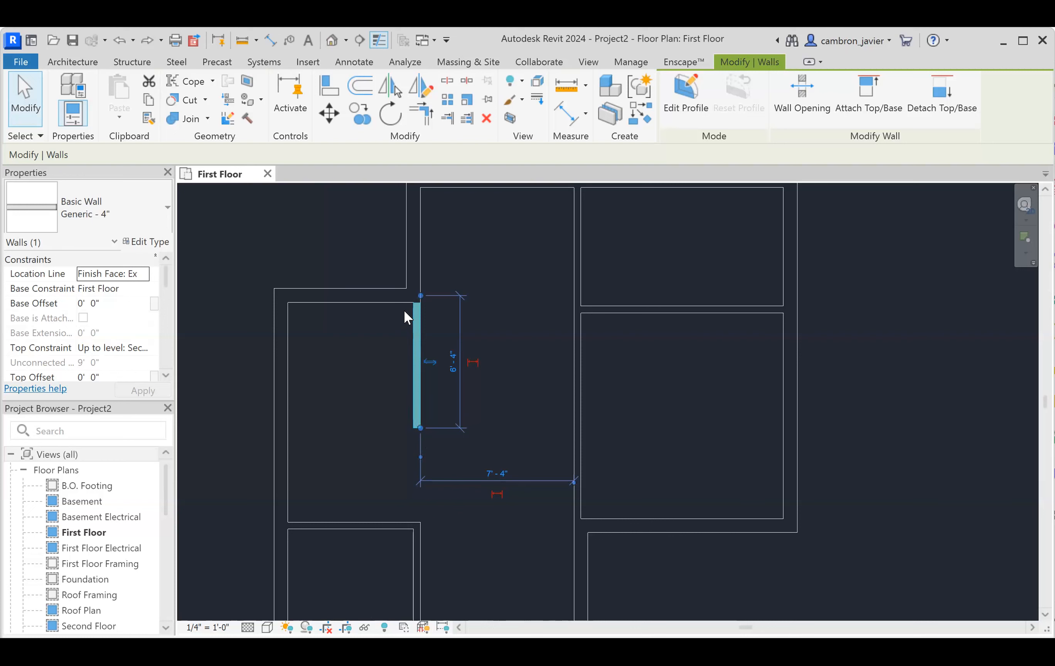
pyautogui.click(321, 249)
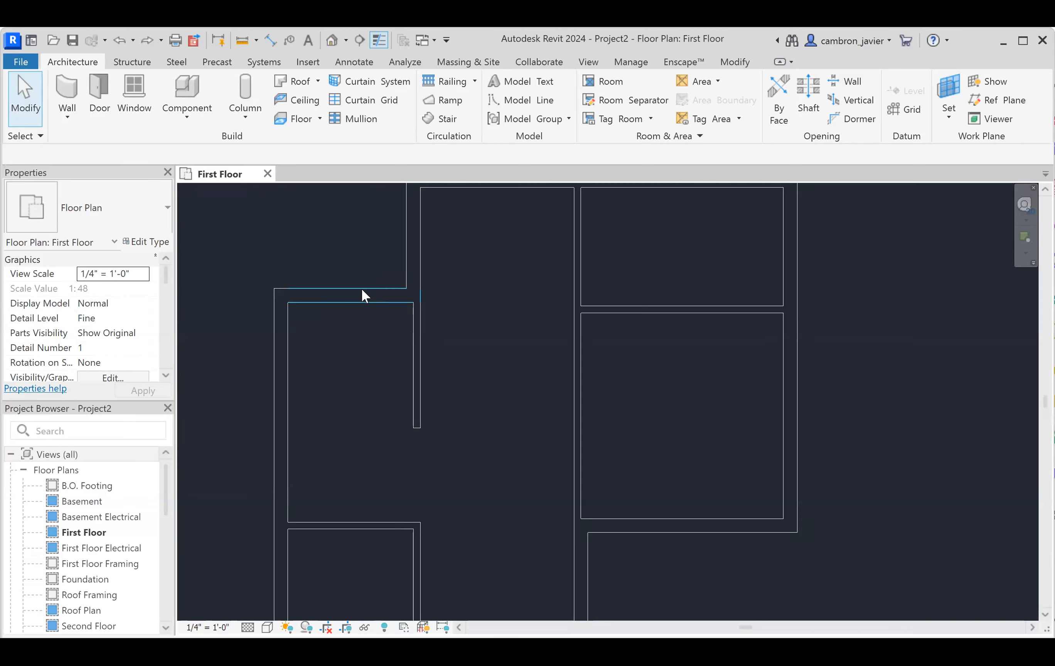
pyautogui.click(354, 62)
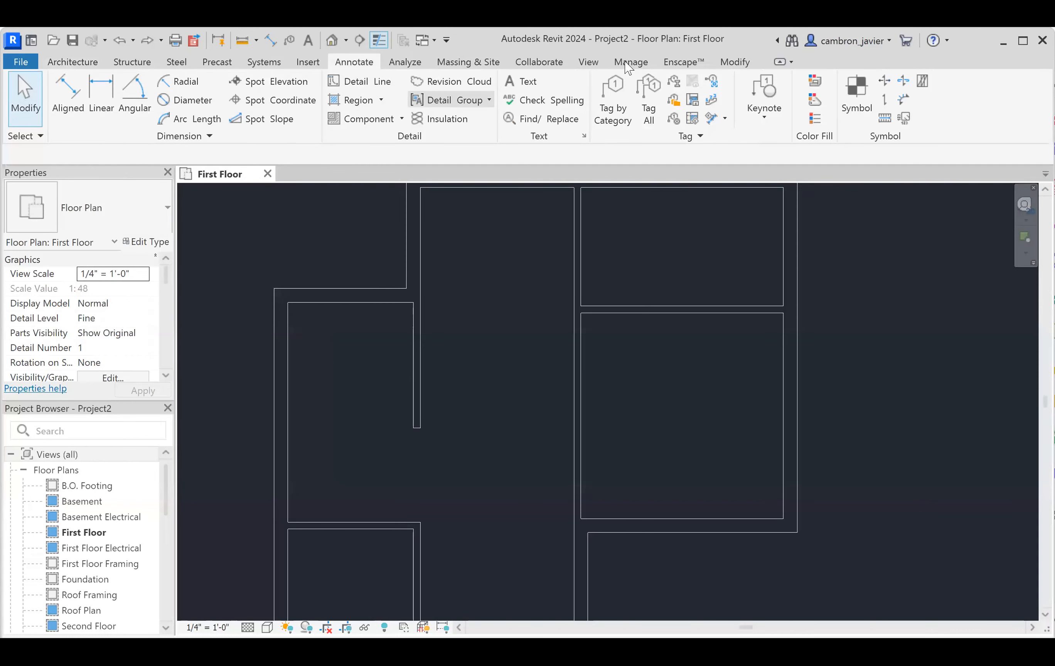
pyautogui.click(734, 62)
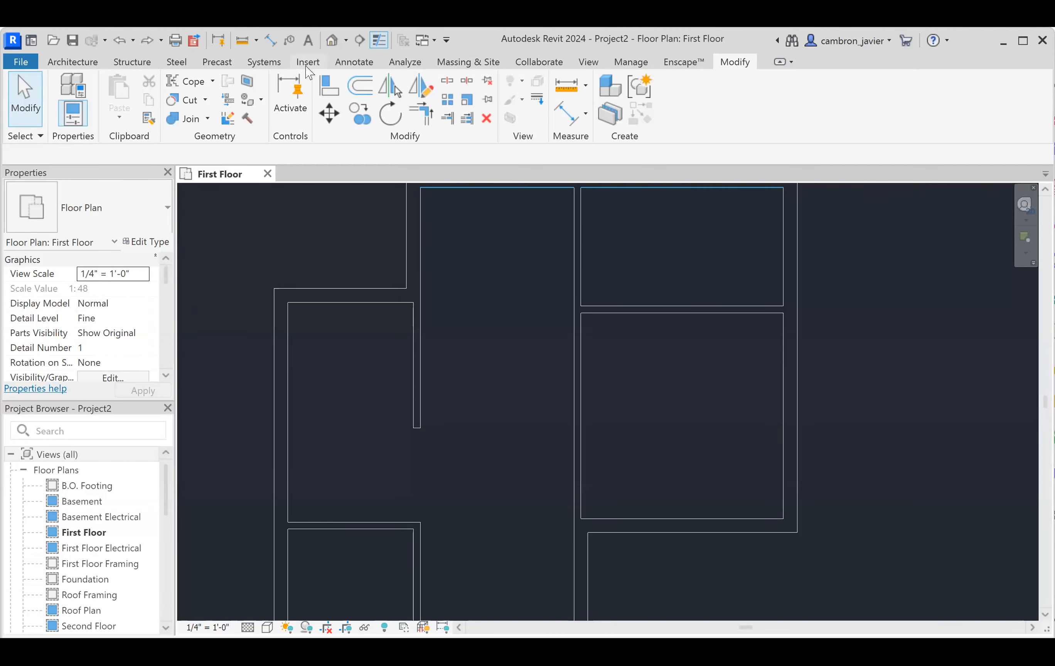
# Draw a vertical detail line 7' 4" long straight down from the exterior face of the left jog wall.
pyautogui.click(356, 62)
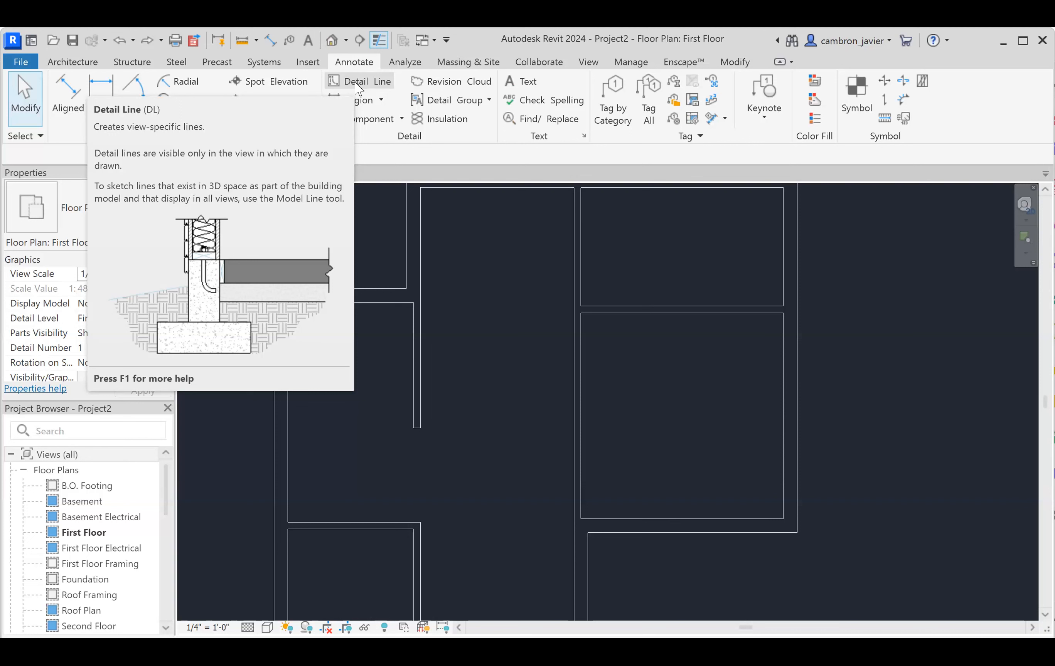
pyautogui.click(359, 88)
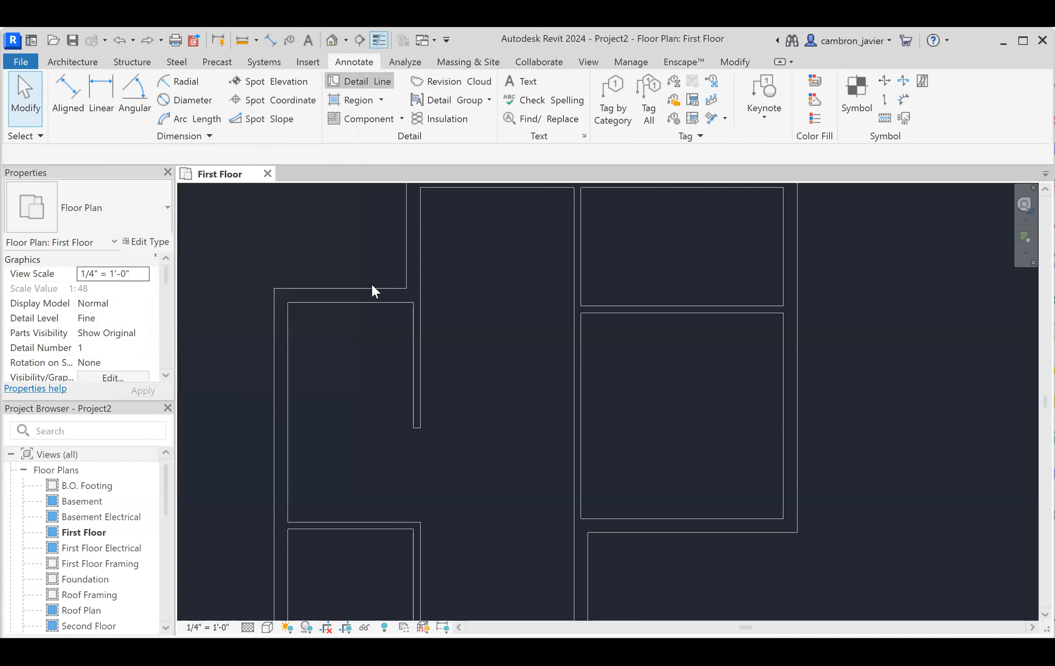
pyautogui.click(317, 303)
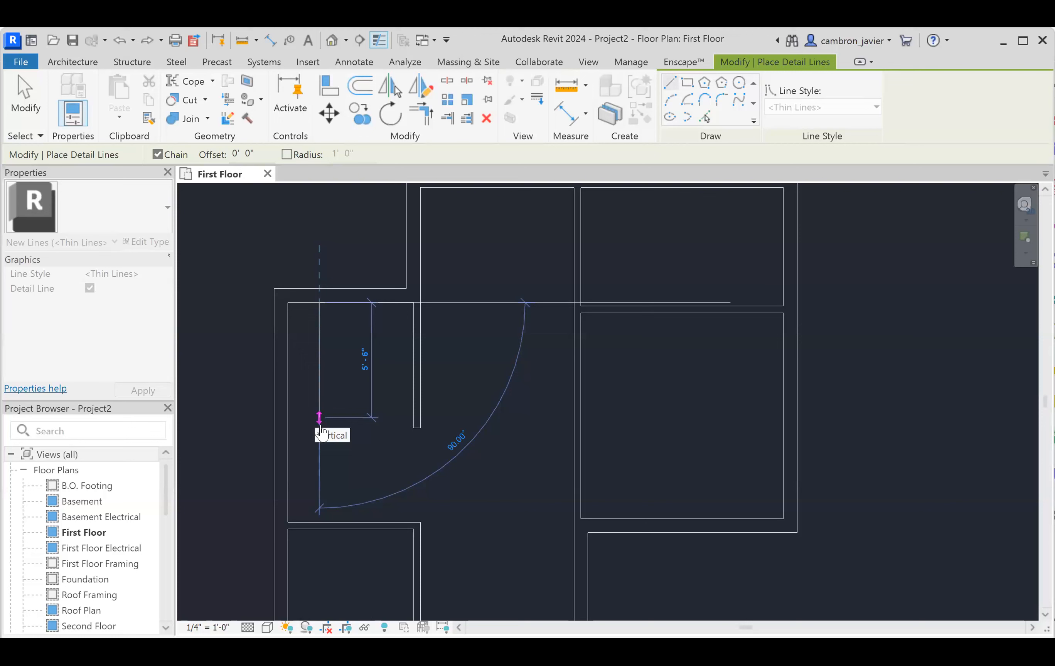
pyautogui.press('Escape')
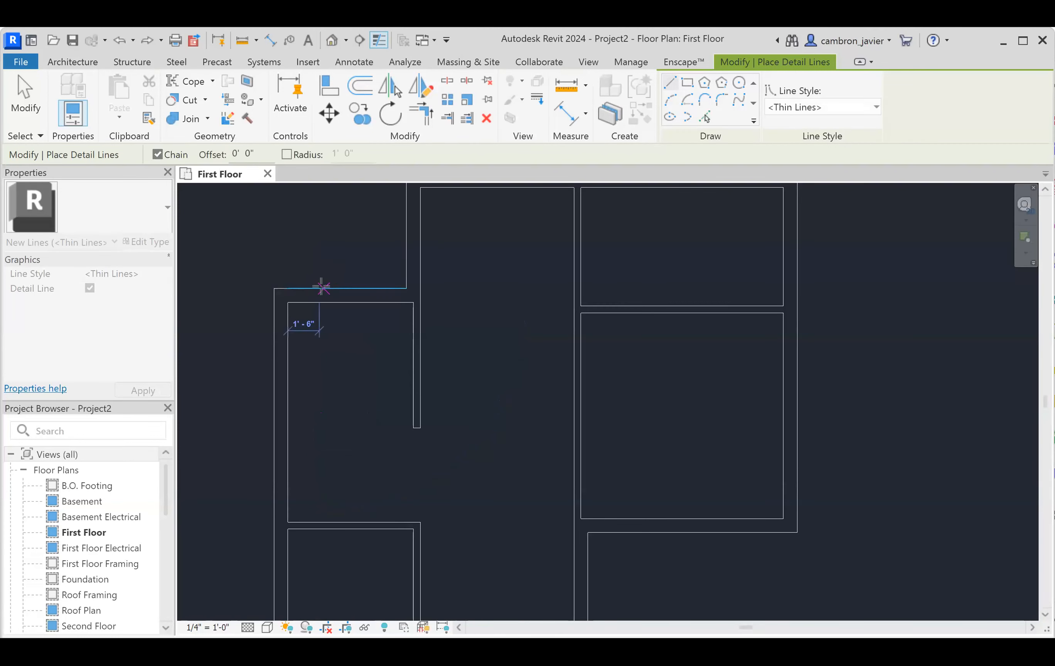
pyautogui.click(321, 289)
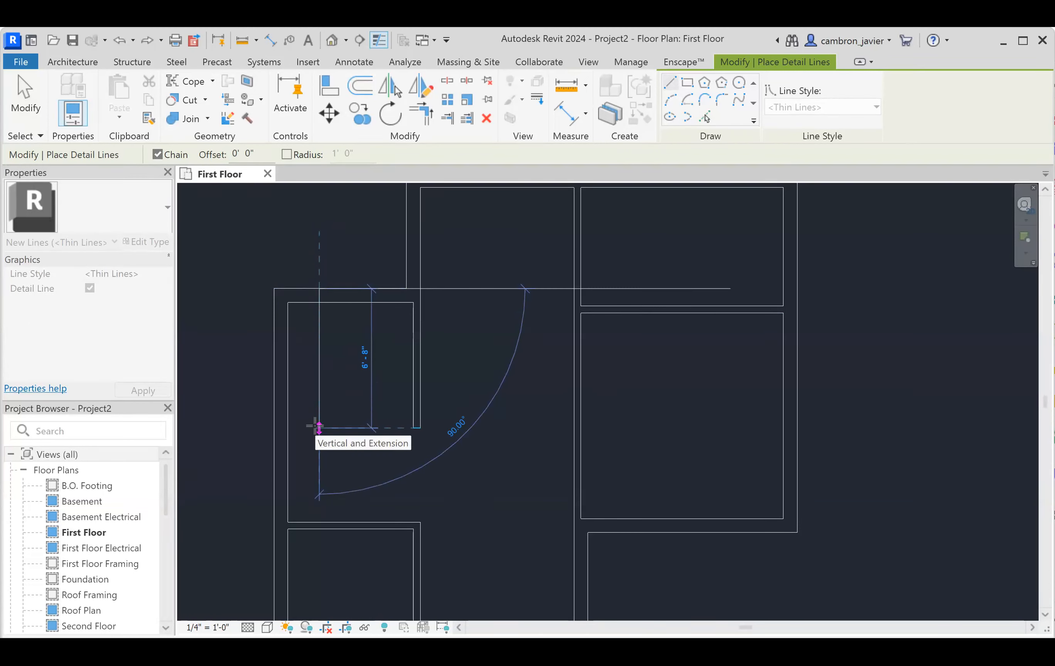
pyautogui.write('7 4')
pyautogui.press('Return')
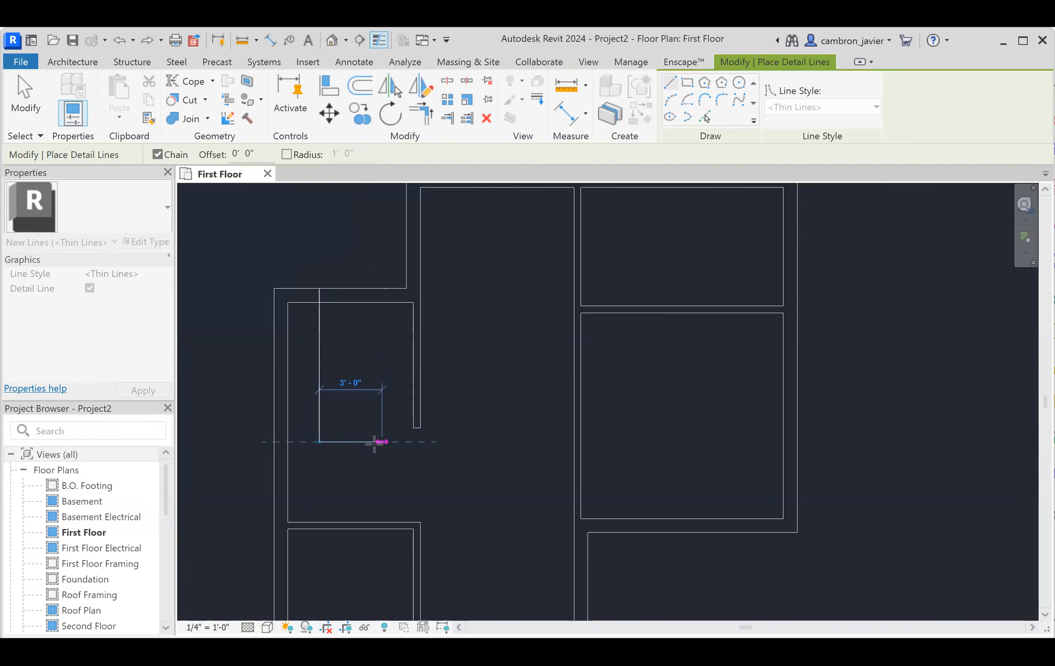
# Add a short horizontal detail line from the vertical line's lower end toward the short interior wall.
pyautogui.click(370, 441)
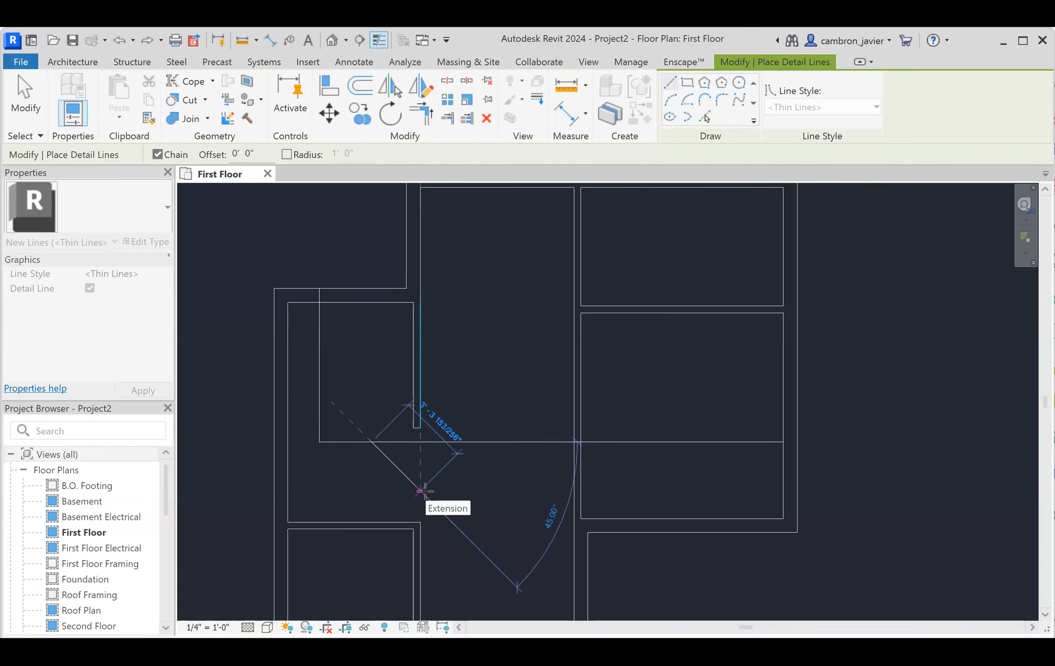
pyautogui.press('Escape')
pyautogui.scroll(2, 412, 438)
pyautogui.press('Escape')
pyautogui.scroll(1, 394, 439)
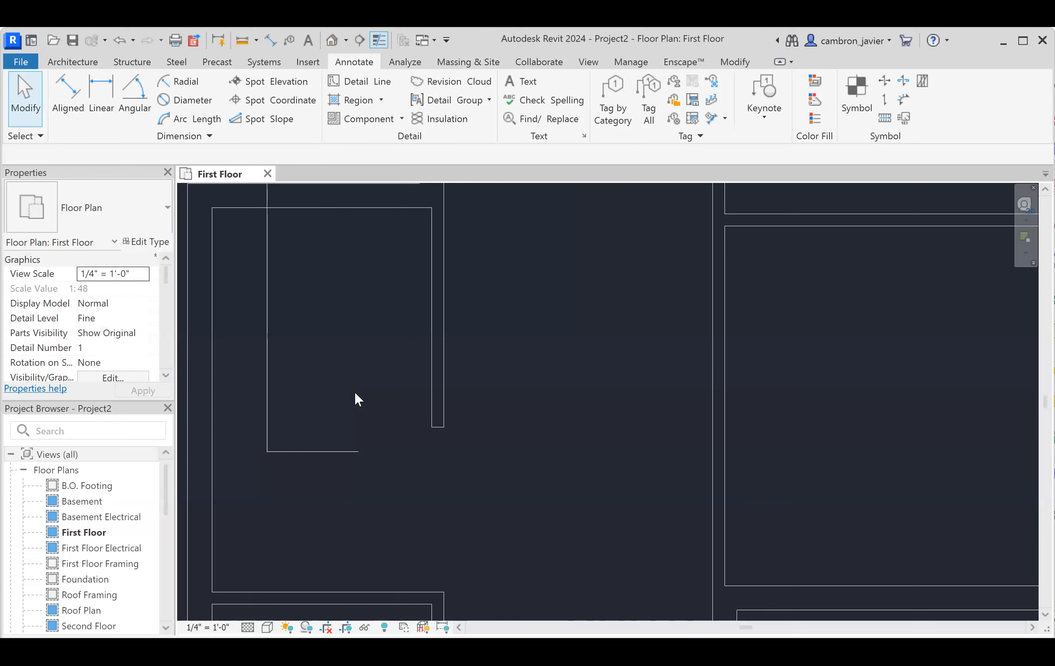
# Align the short interior wall's lower end to the horizontal detail line, and delete both detail lines.
pyautogui.press('a')
pyautogui.press('l')
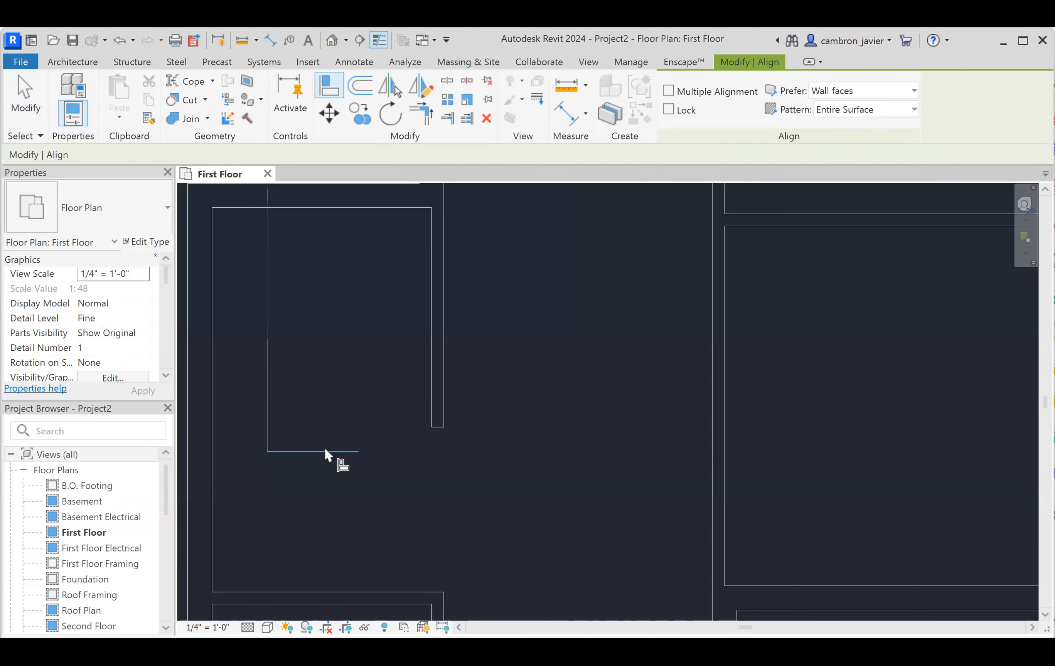
pyautogui.click(437, 424)
pyautogui.scroll(-1, 450, 485)
pyautogui.click(440, 298)
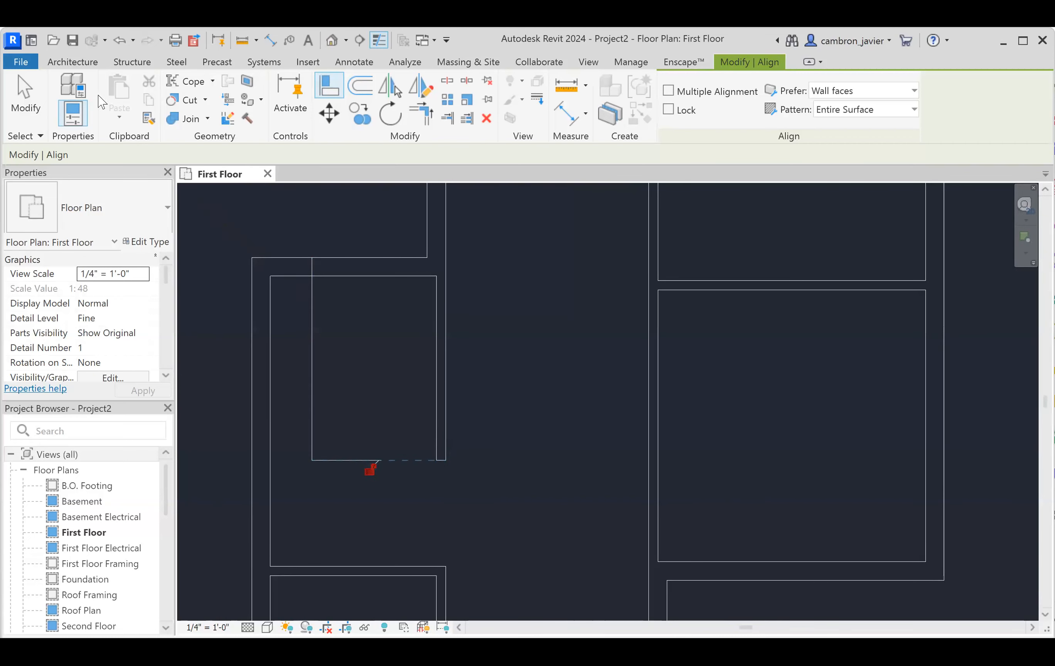
pyautogui.click(24, 99)
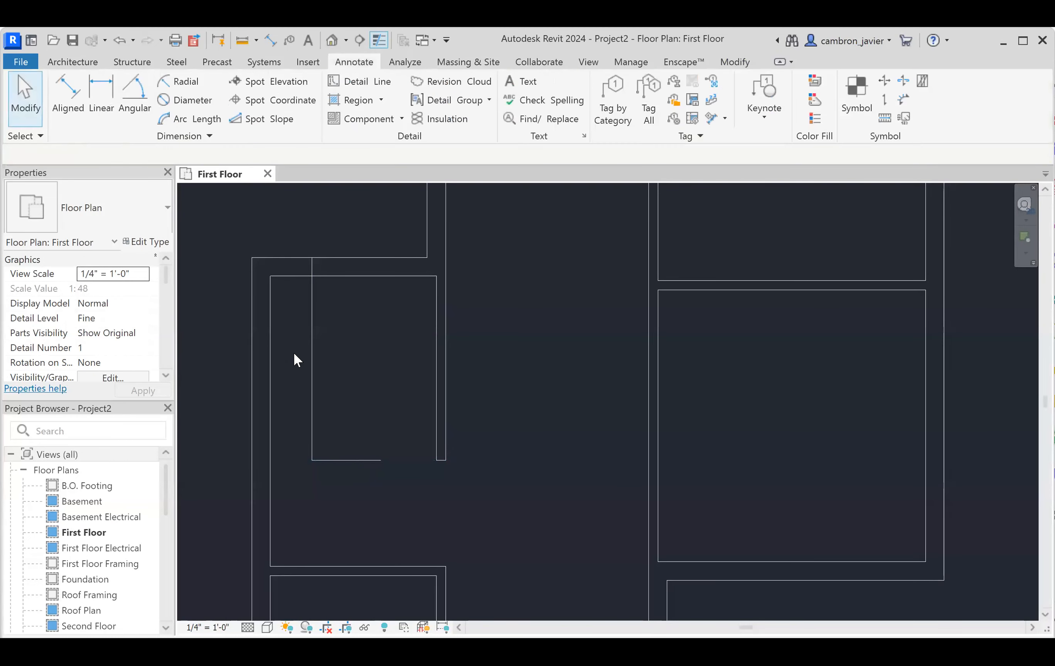
pyautogui.click(306, 478)
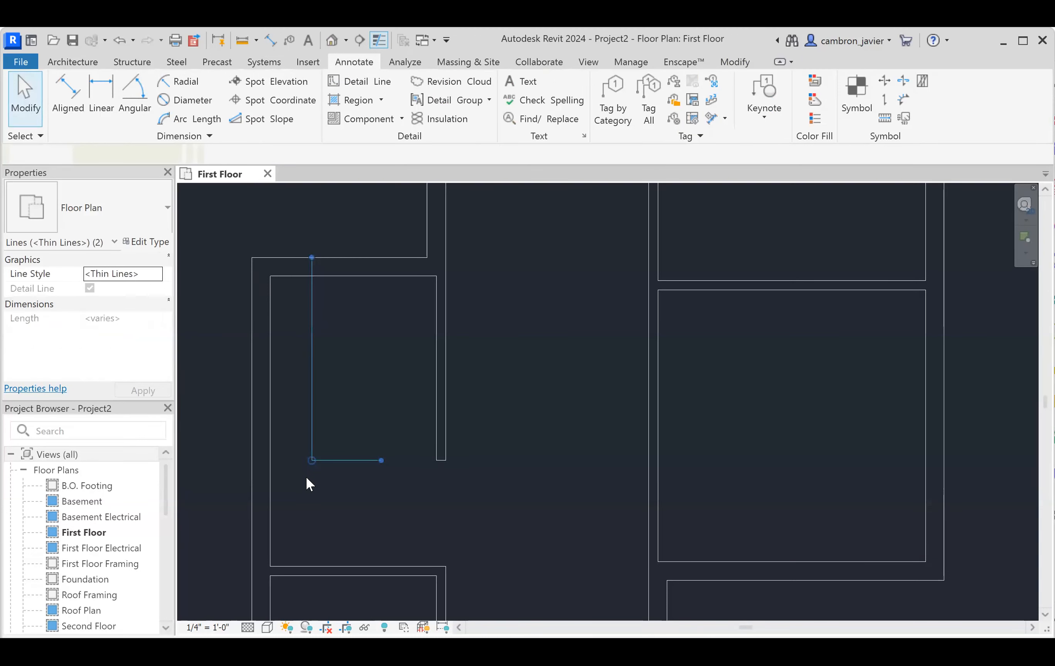
pyautogui.press('Delete')
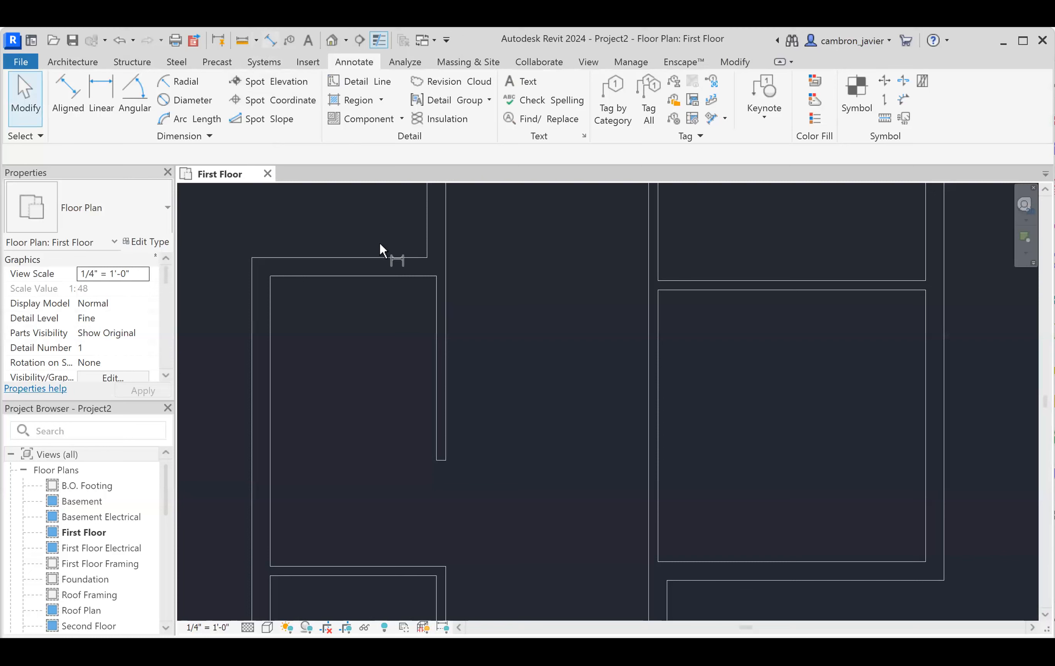
# Measure from the jog wall's exterior face to the short wall's lower end with an aligned dimension, and delete that dimension.
pyautogui.press('d')
pyautogui.press('i')
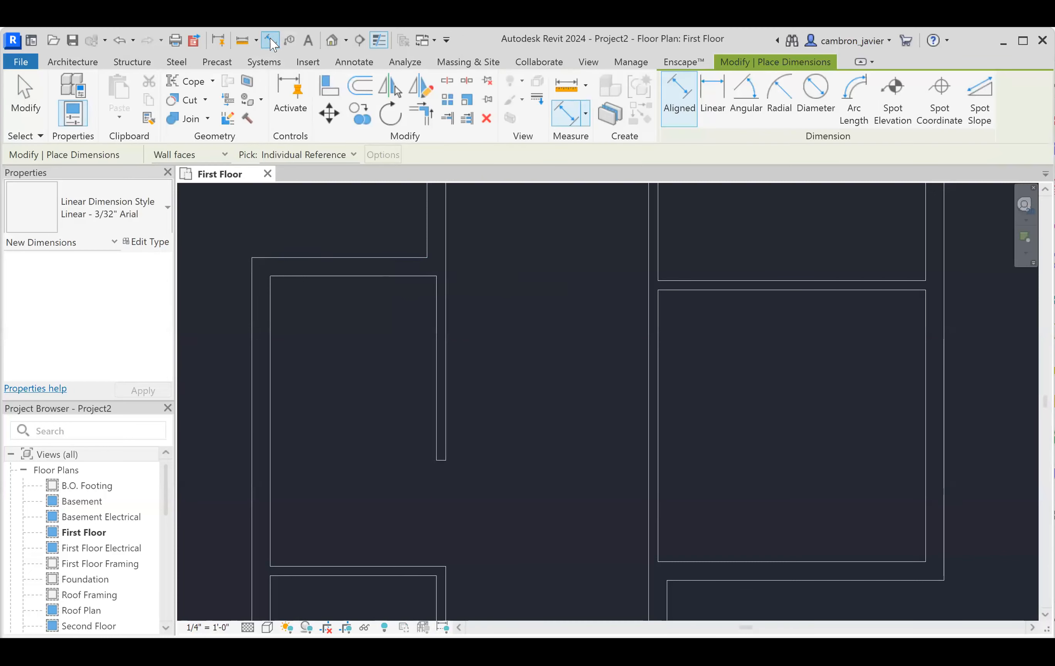
pyautogui.click(380, 258)
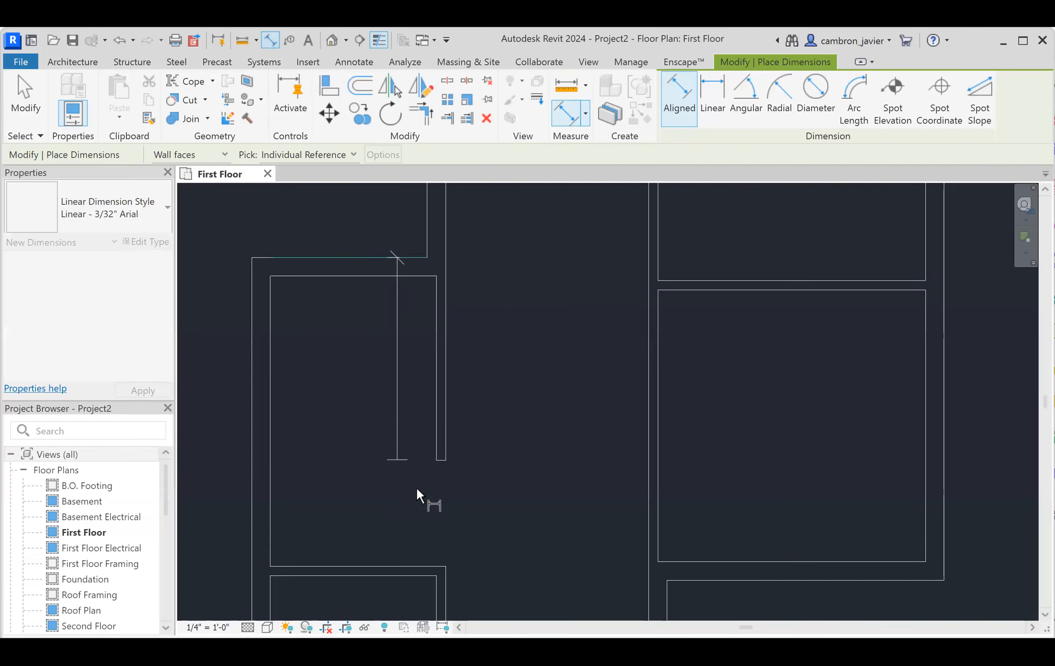
pyautogui.click(441, 460)
pyautogui.click(359, 450)
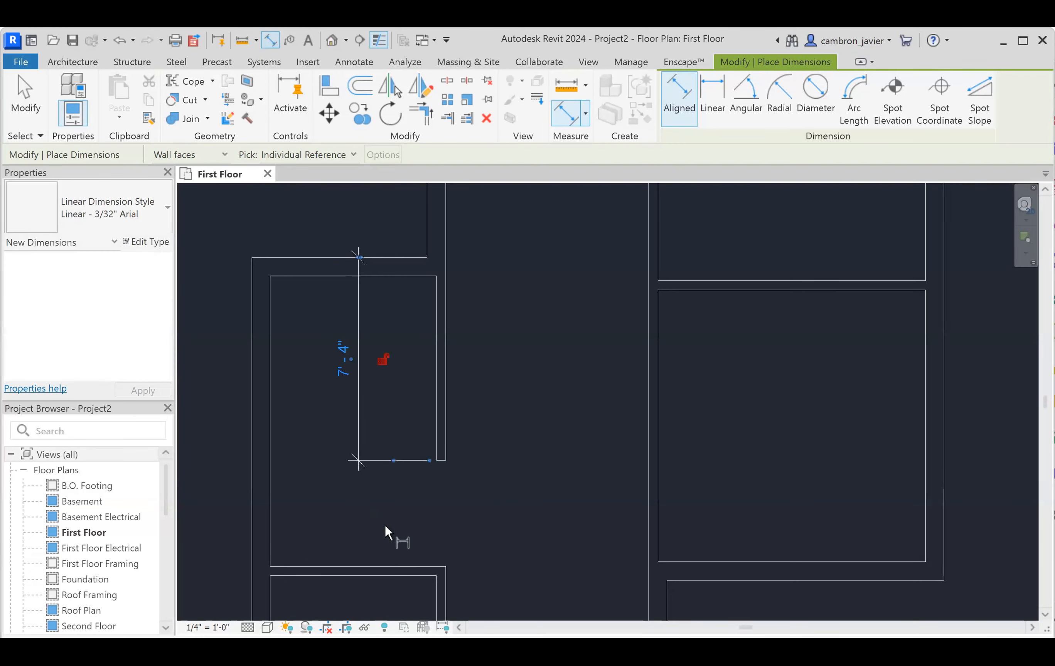
pyautogui.press('Escape')
pyautogui.press('Escape')
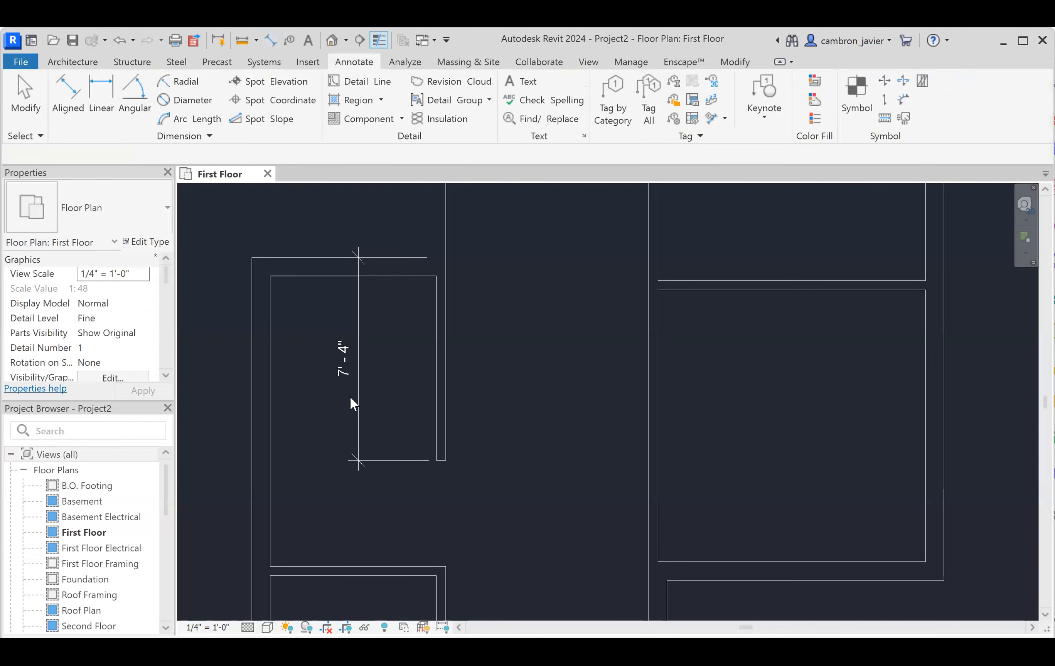
pyautogui.click(357, 414)
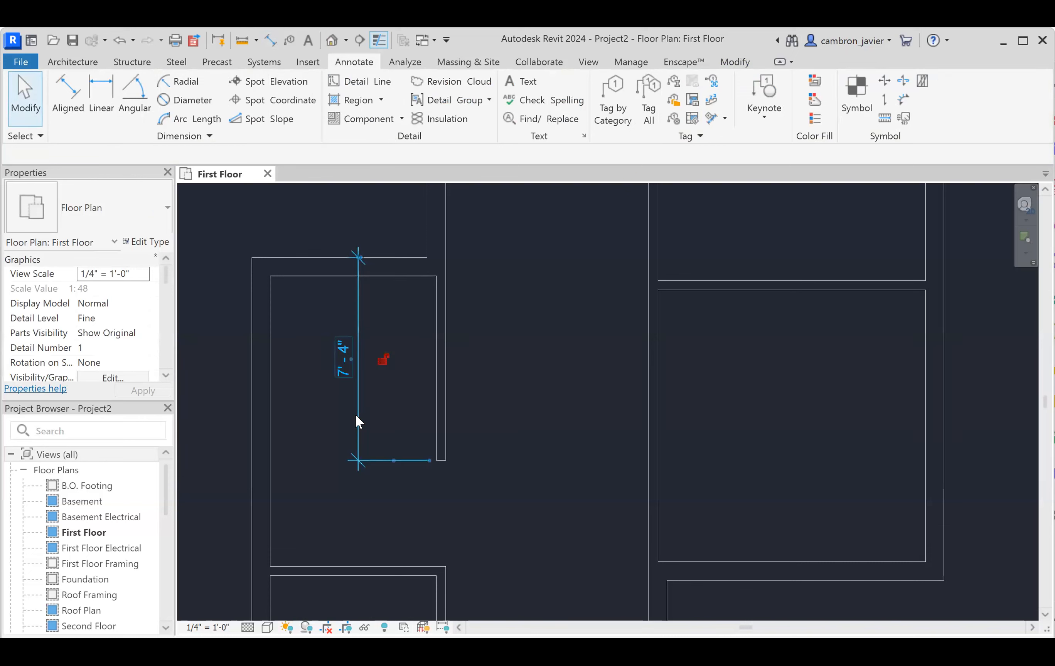
pyautogui.press('Delete')
# Check the short wall's temporary dimensions and review the whole first-floor wall layout.
pyautogui.click(436, 343)
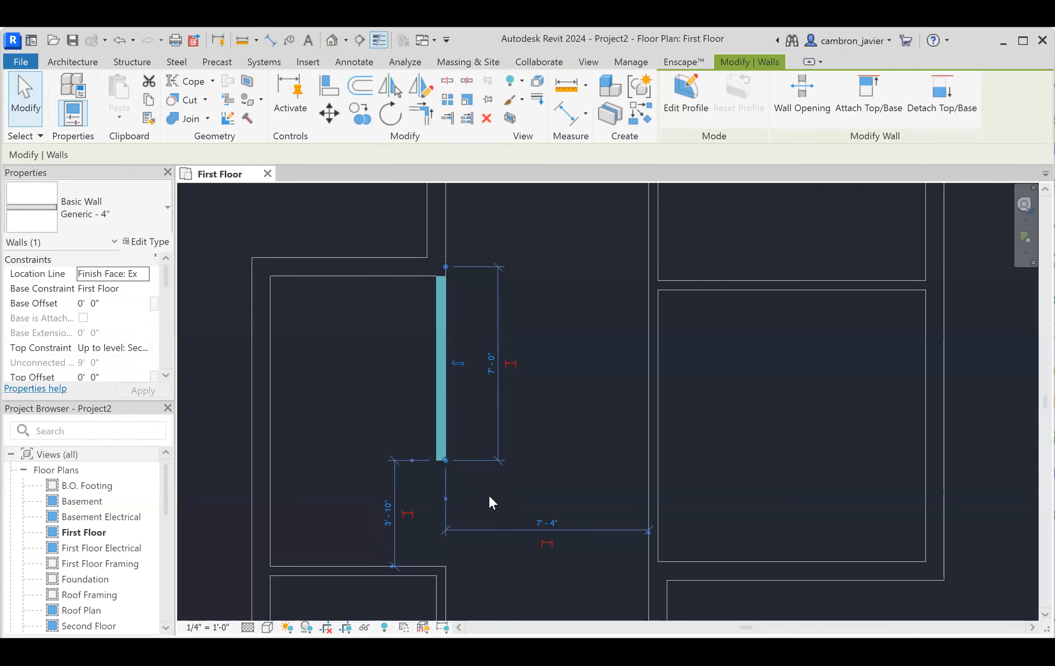
pyautogui.click(367, 373)
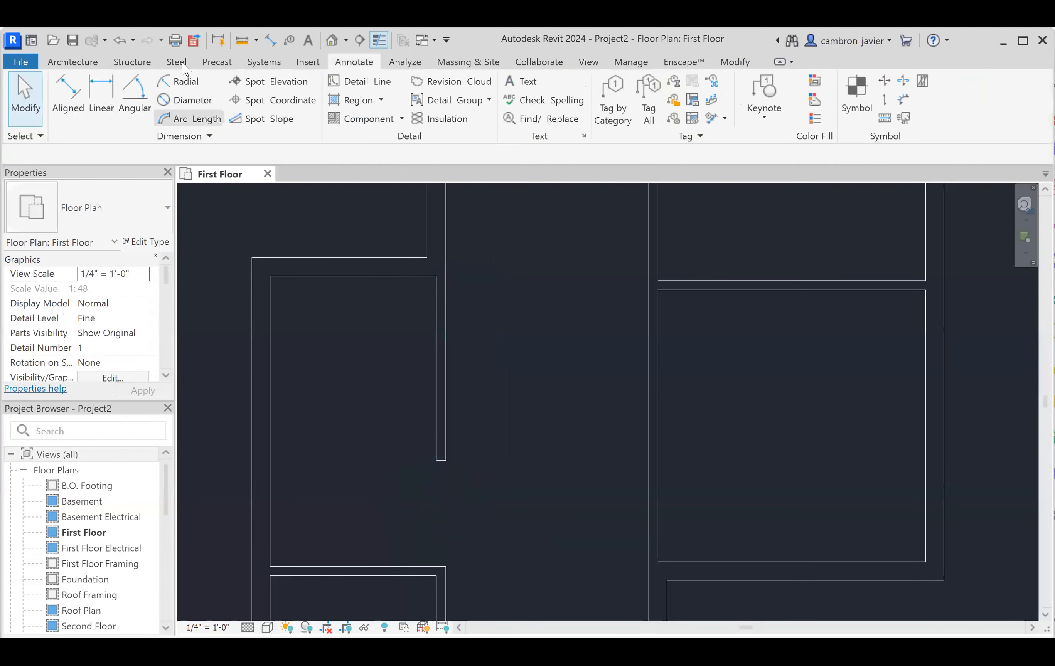
pyautogui.scroll(-1, 361, 356)
pyautogui.scroll(-4, 362, 357)
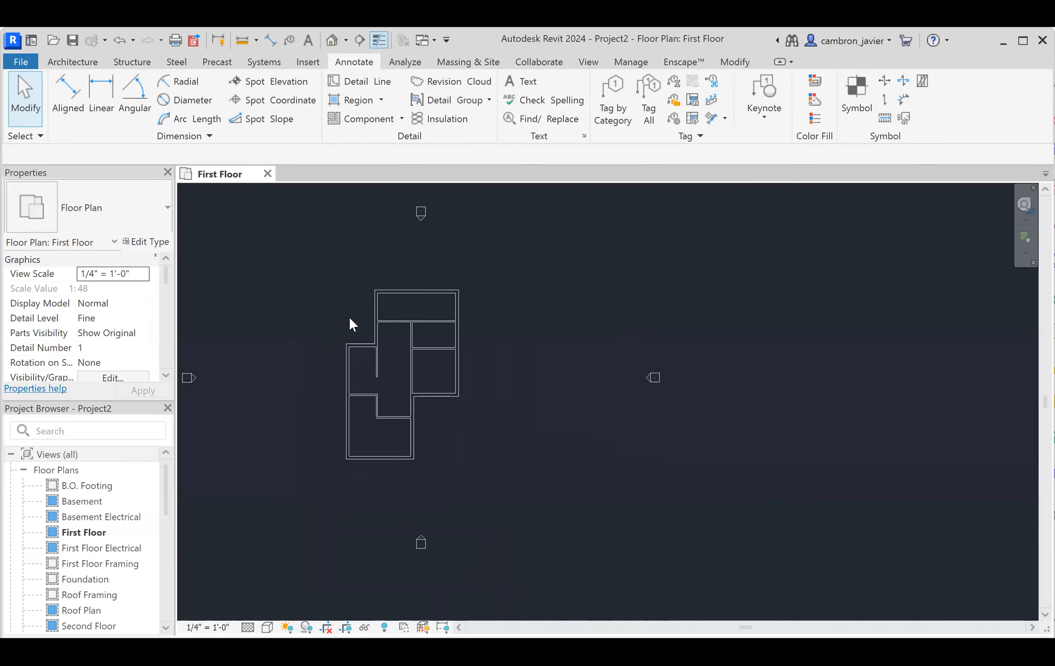
pyautogui.scroll(2, 350, 318)
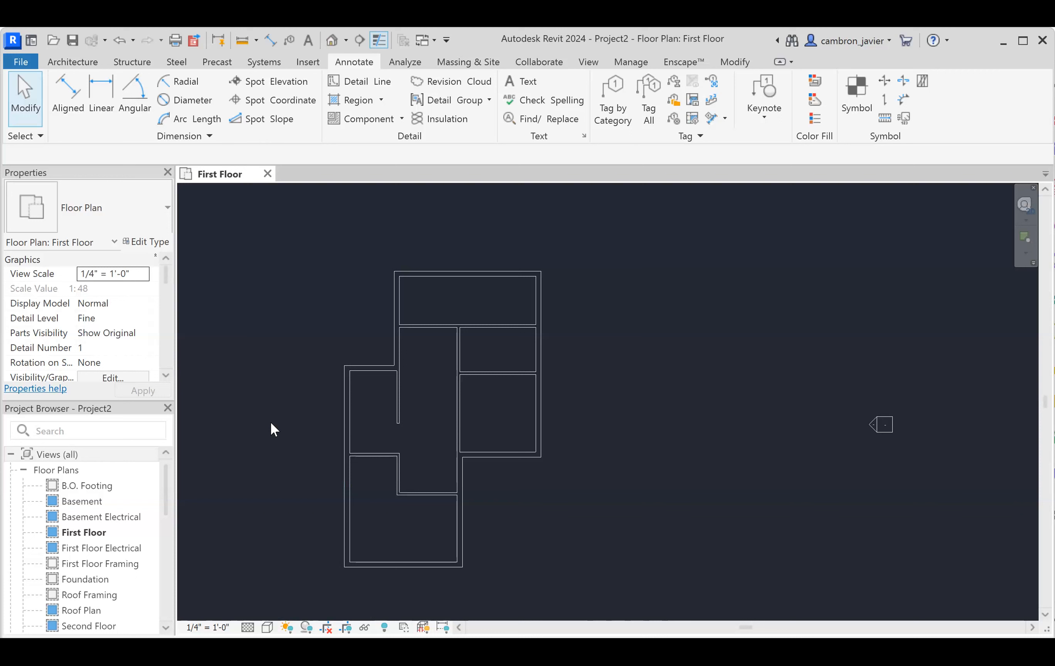